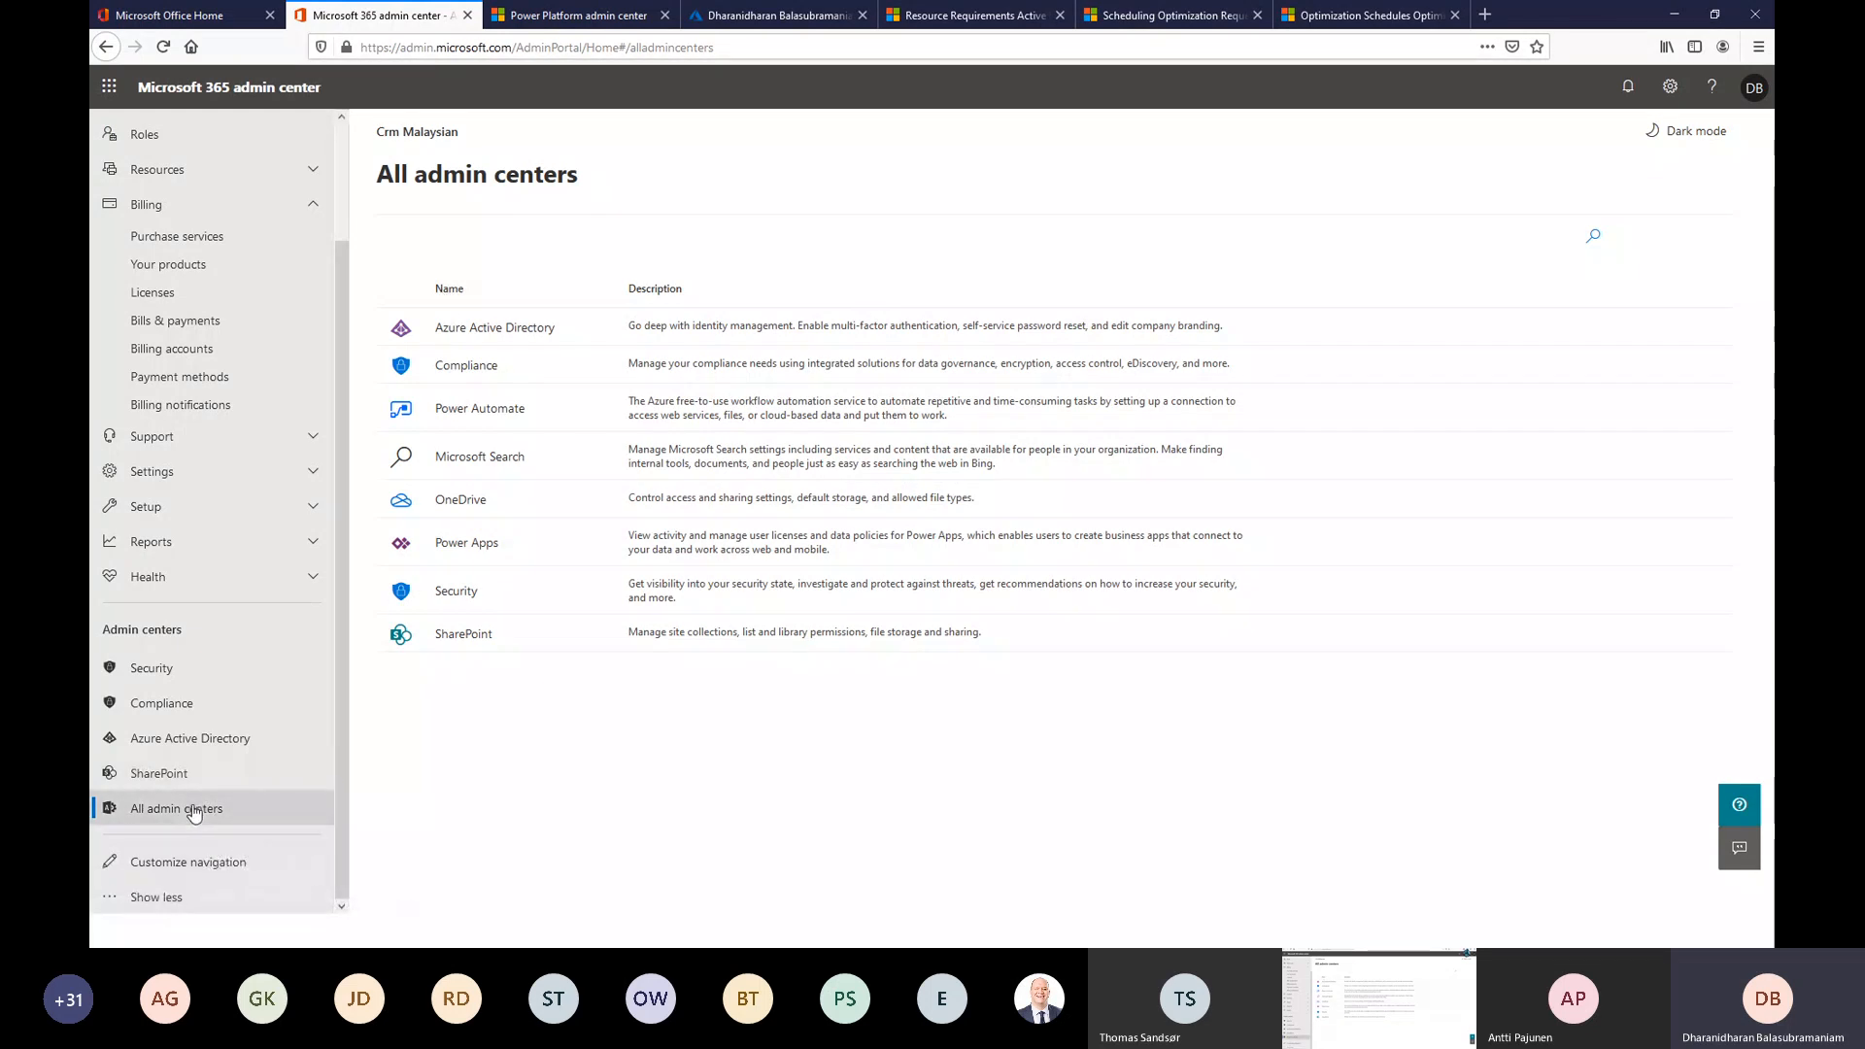
# Open the Power Apps admin center and look through its Dynamics 365 apps for Resource Scheduling Optimization.
pyautogui.click(473, 546)
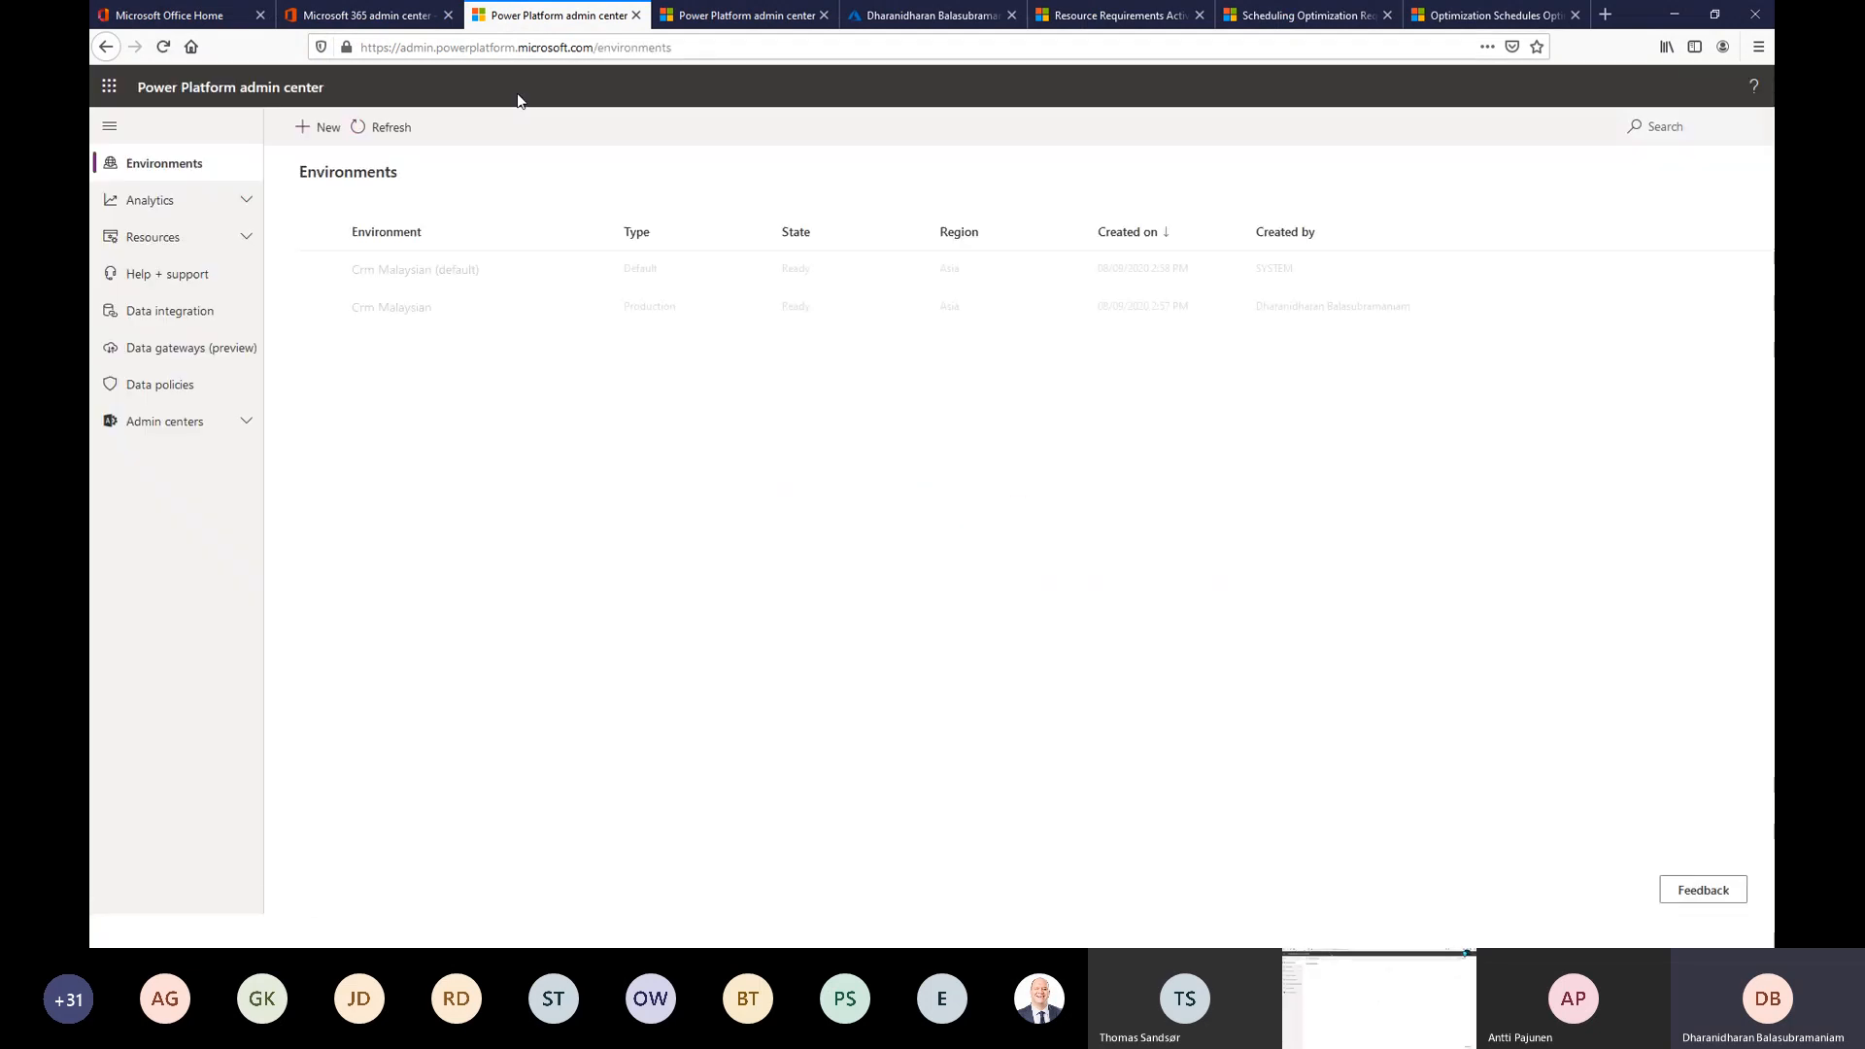
pyautogui.click(239, 240)
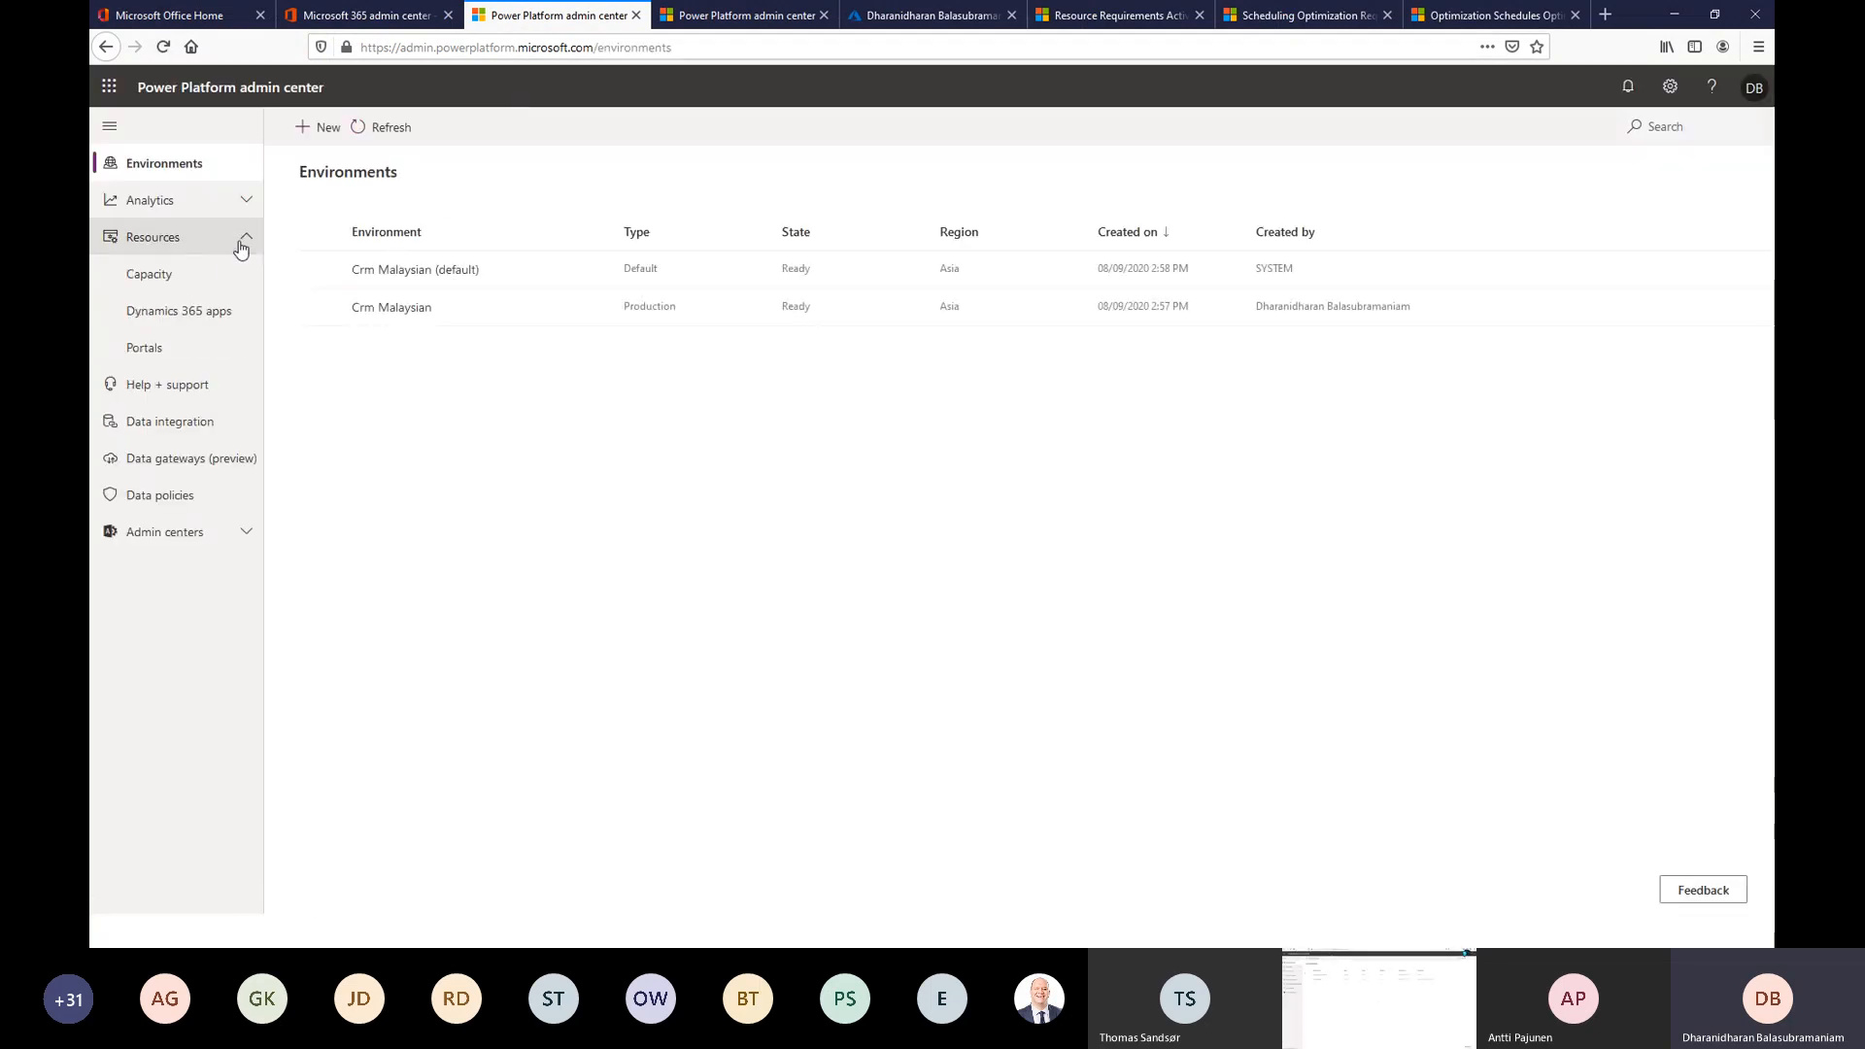
pyautogui.click(195, 313)
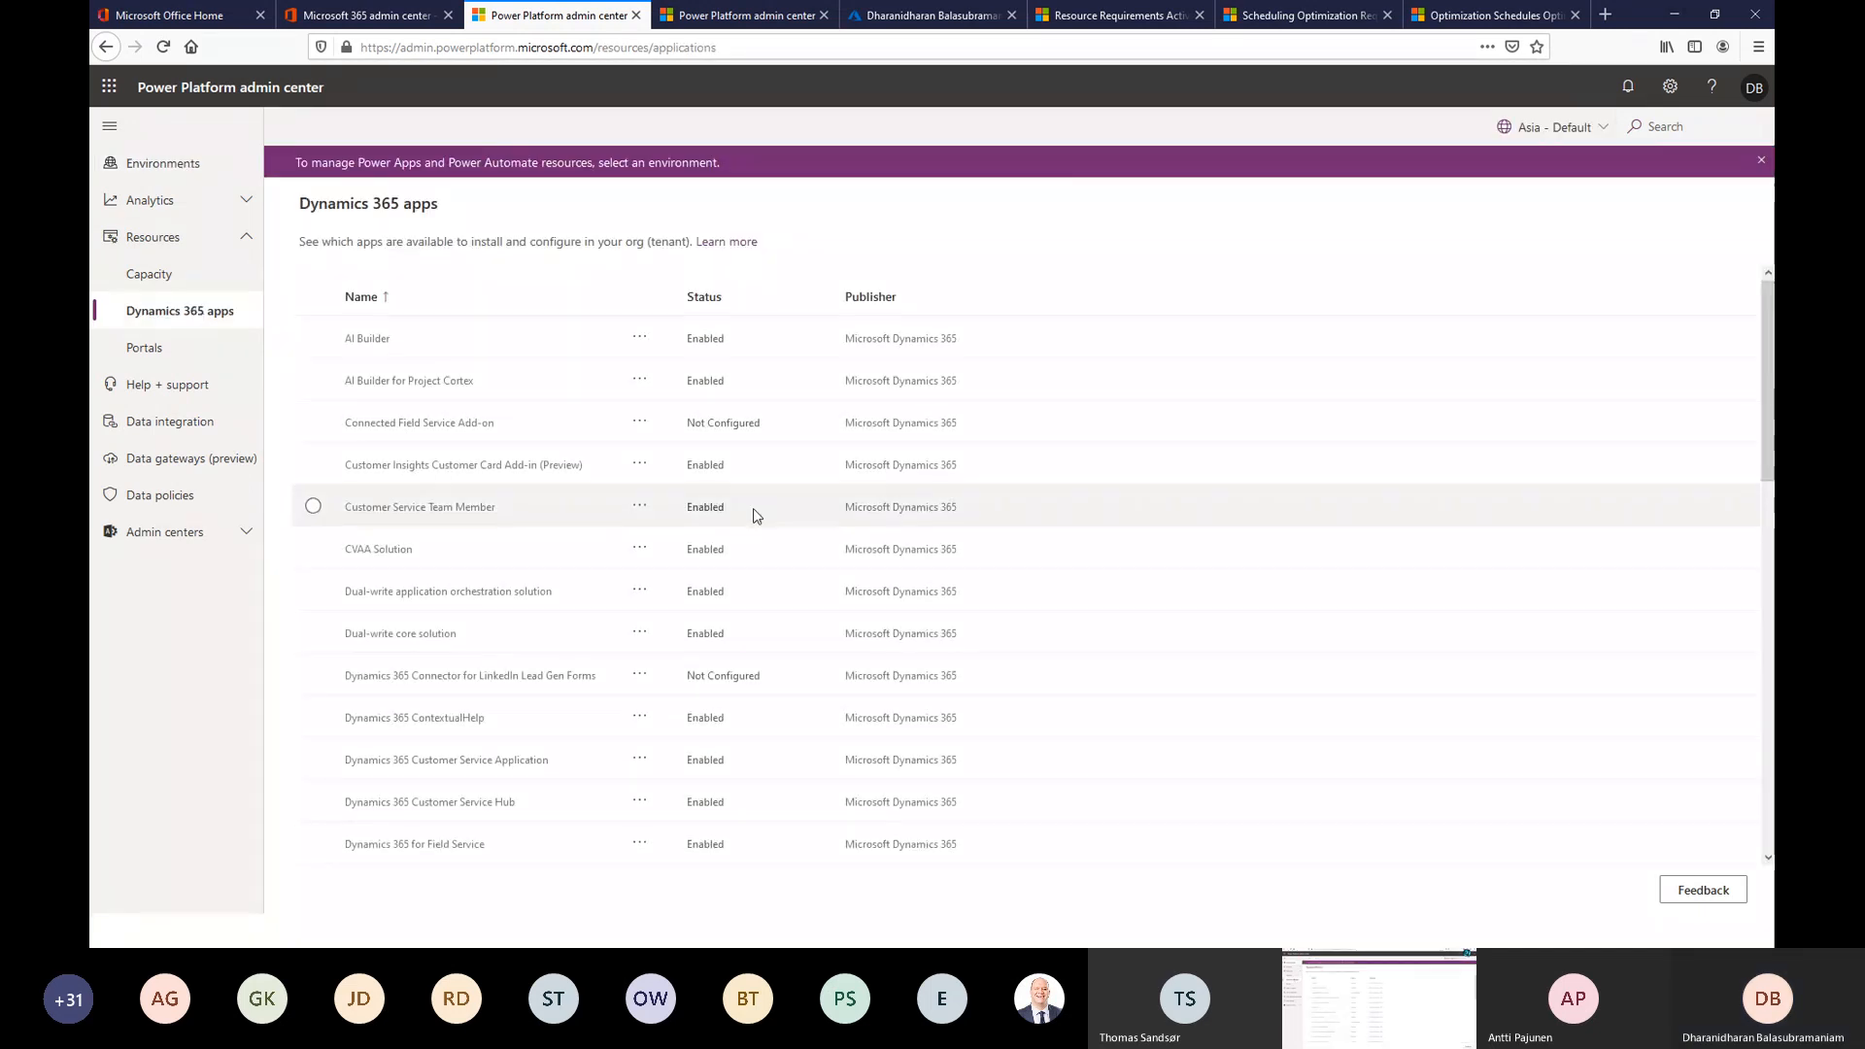
pyautogui.scroll(-8, 754, 510)
pyautogui.scroll(-4, 757, 516)
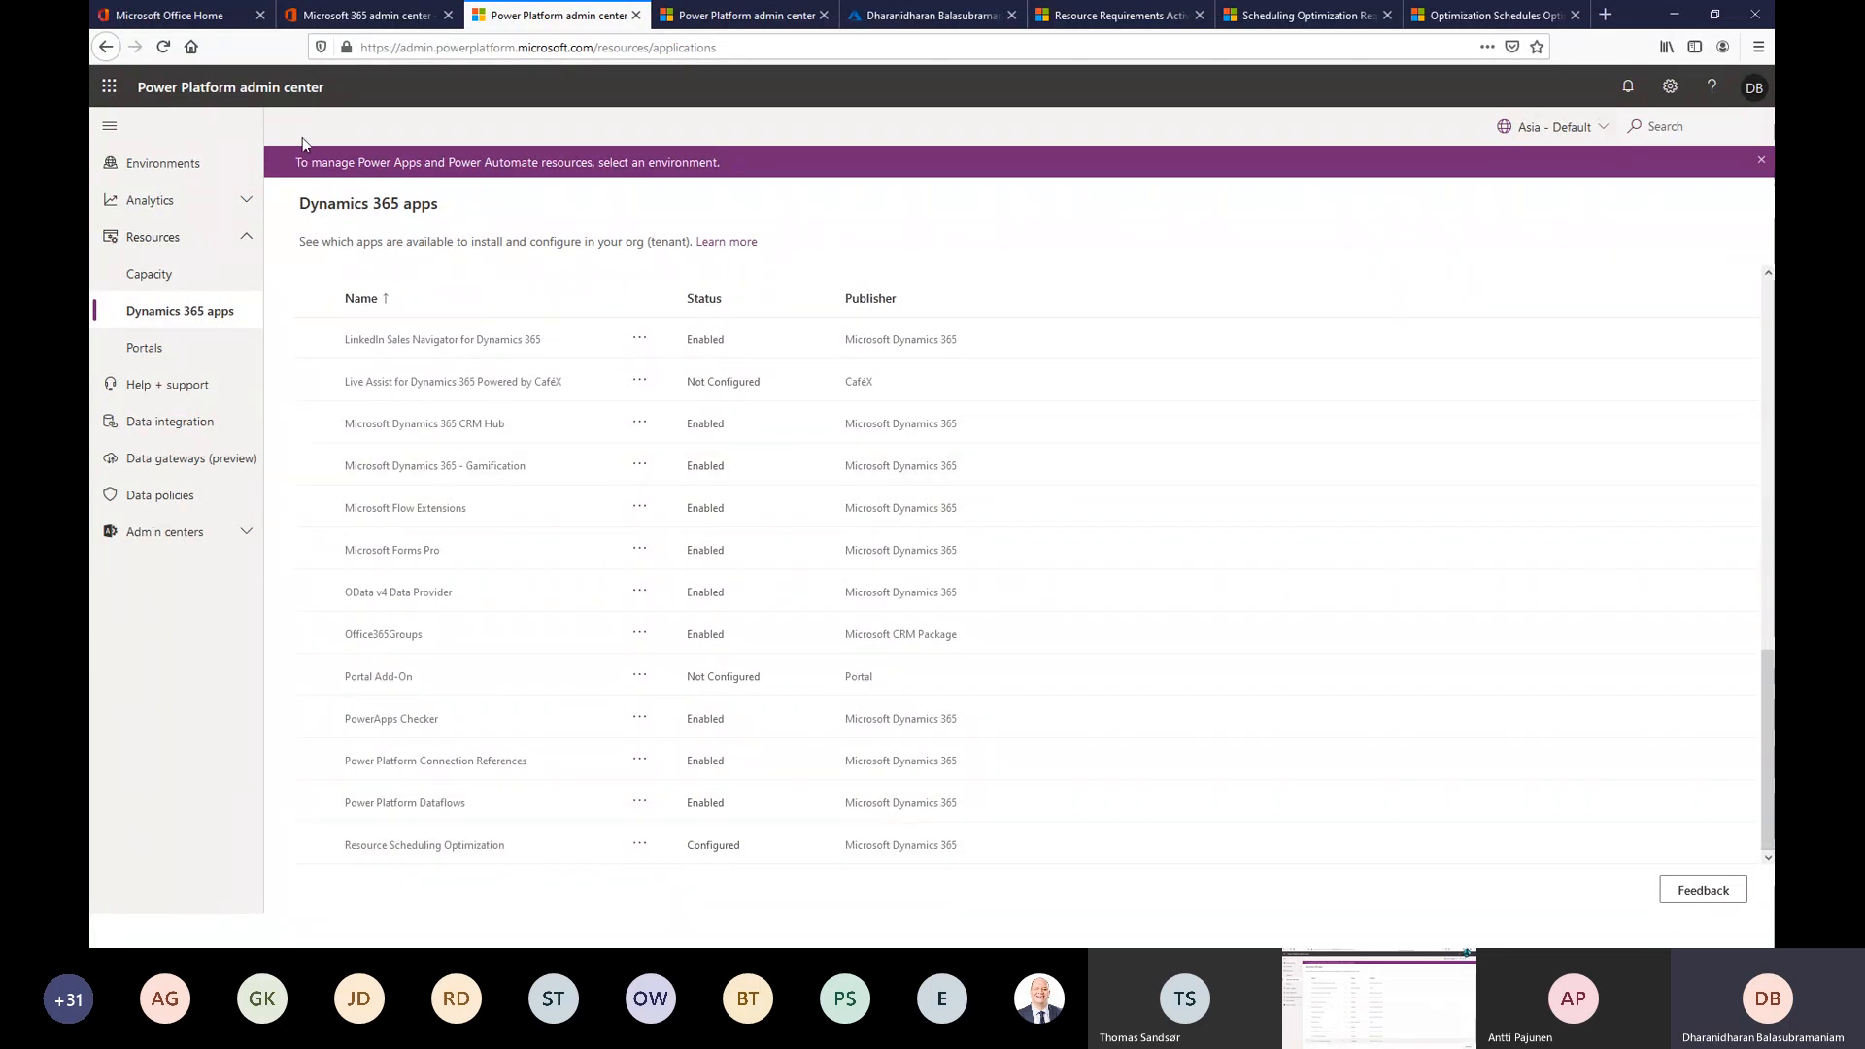
# Open the Microsoft 365 admin center from the Office home page and go to the Purchase services catalog under Billing.
pyautogui.click(214, 16)
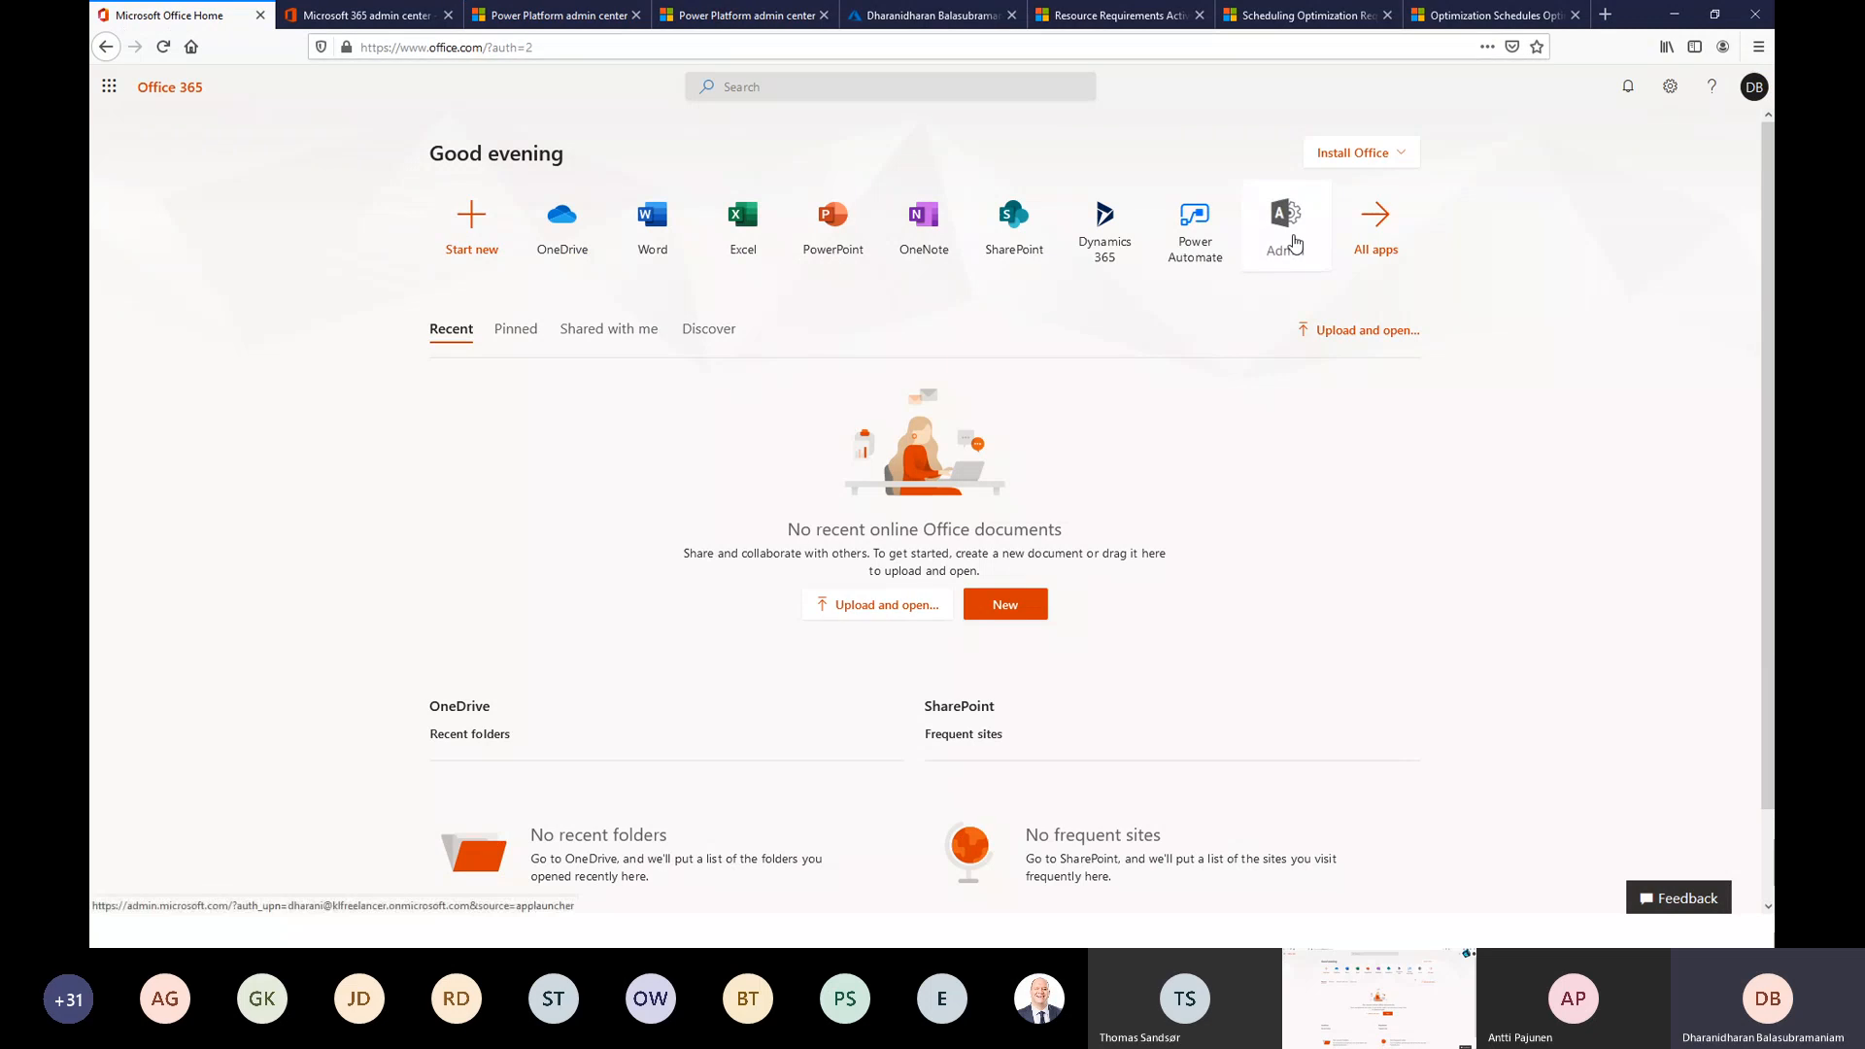
pyautogui.click(1296, 244)
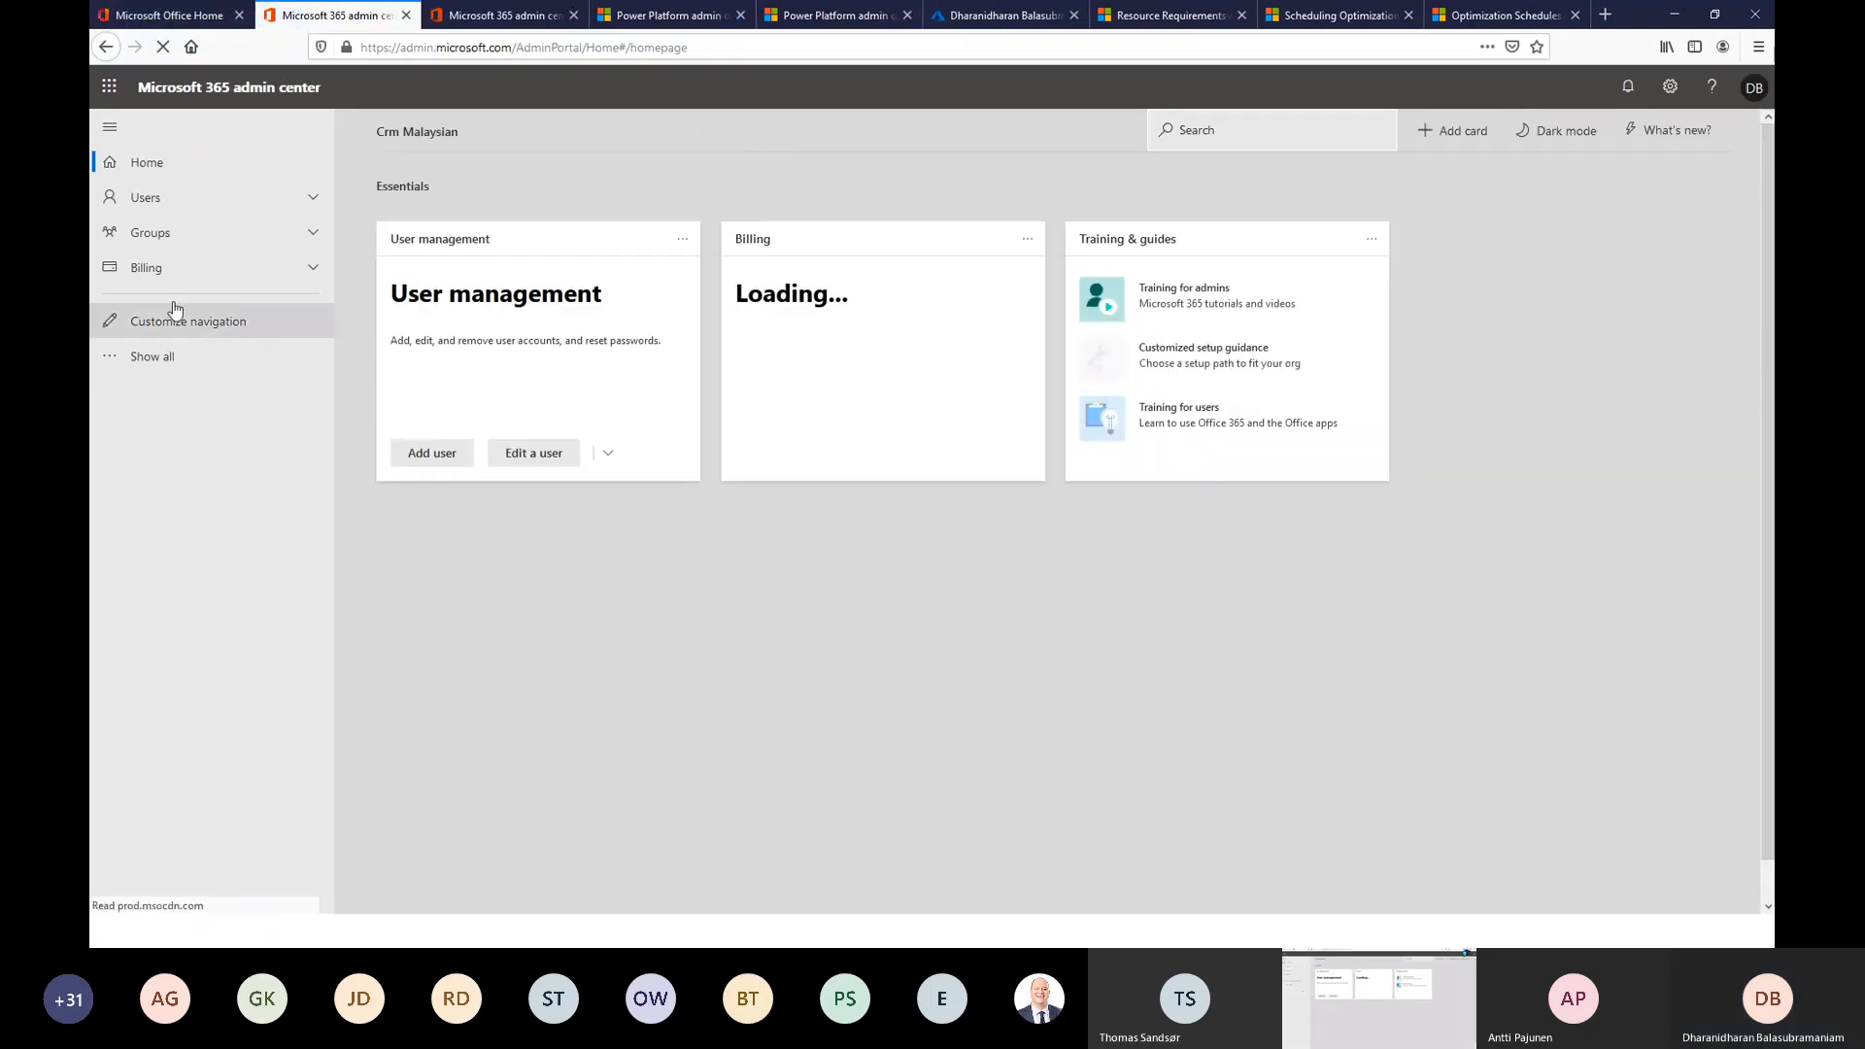
pyautogui.click(185, 267)
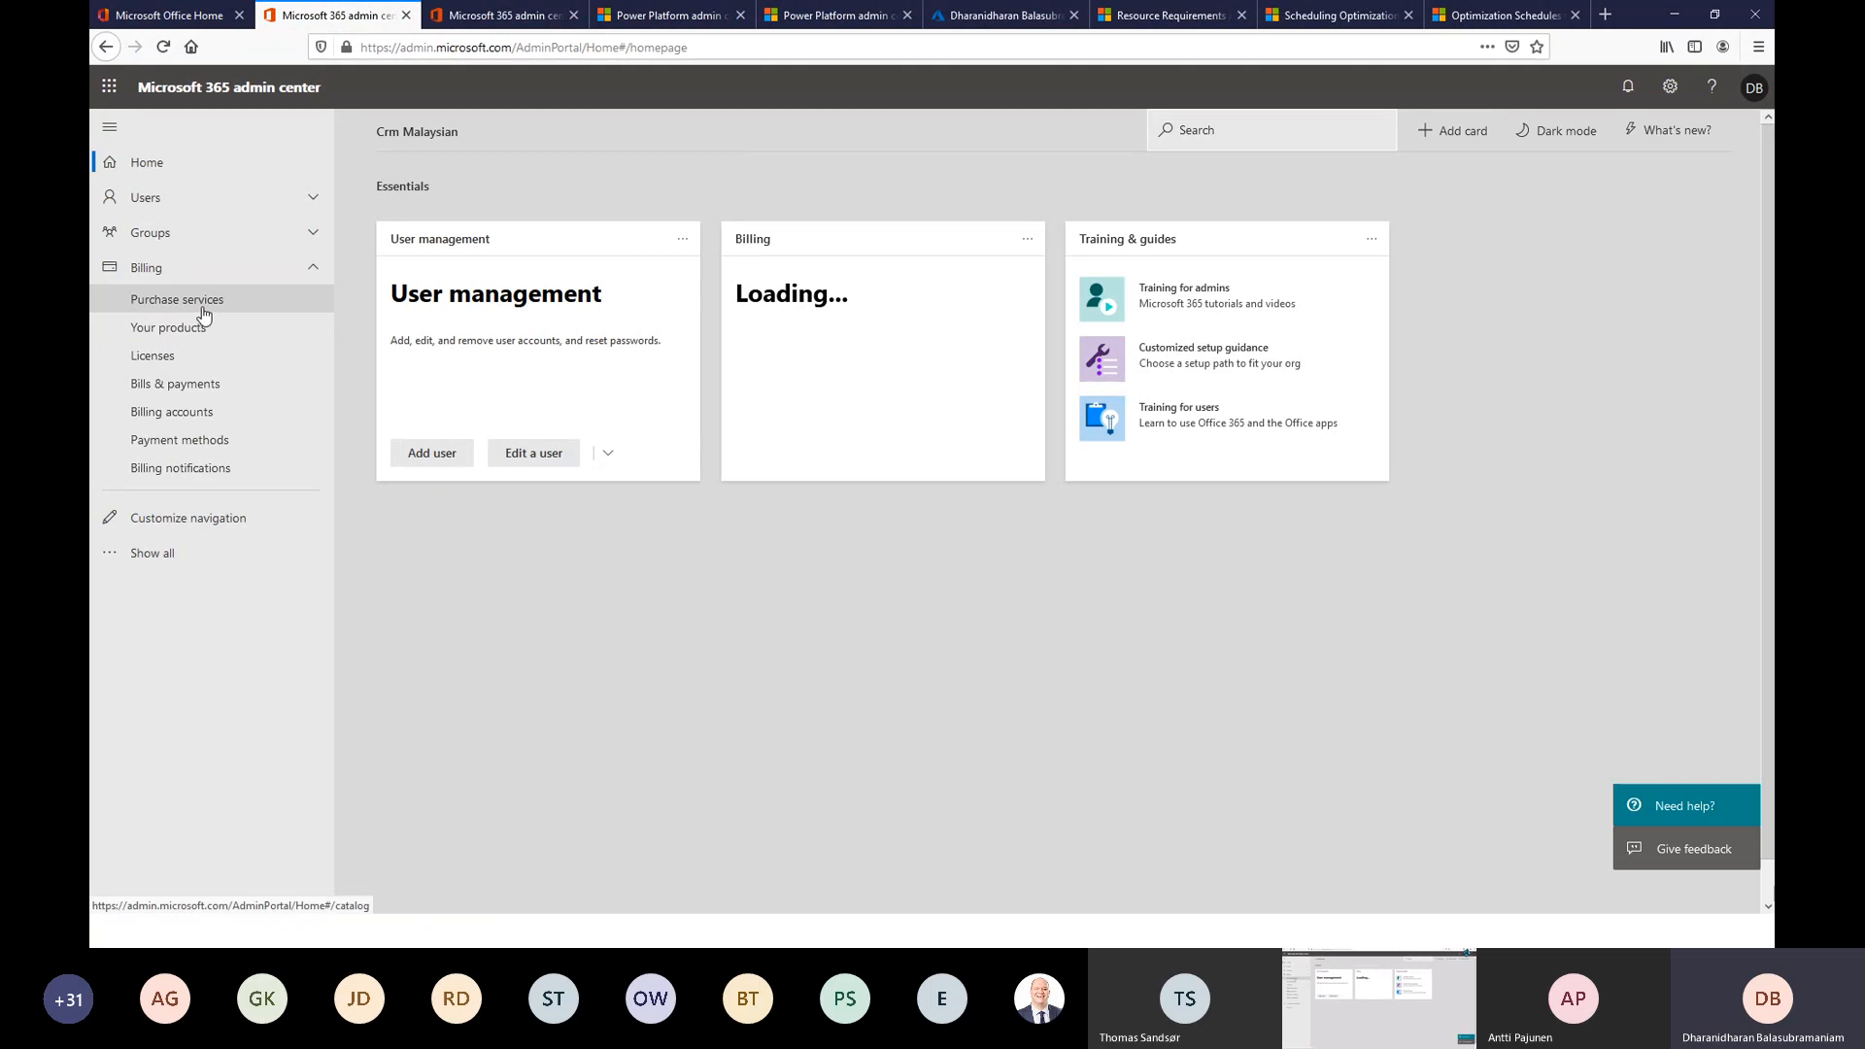
pyautogui.click(203, 309)
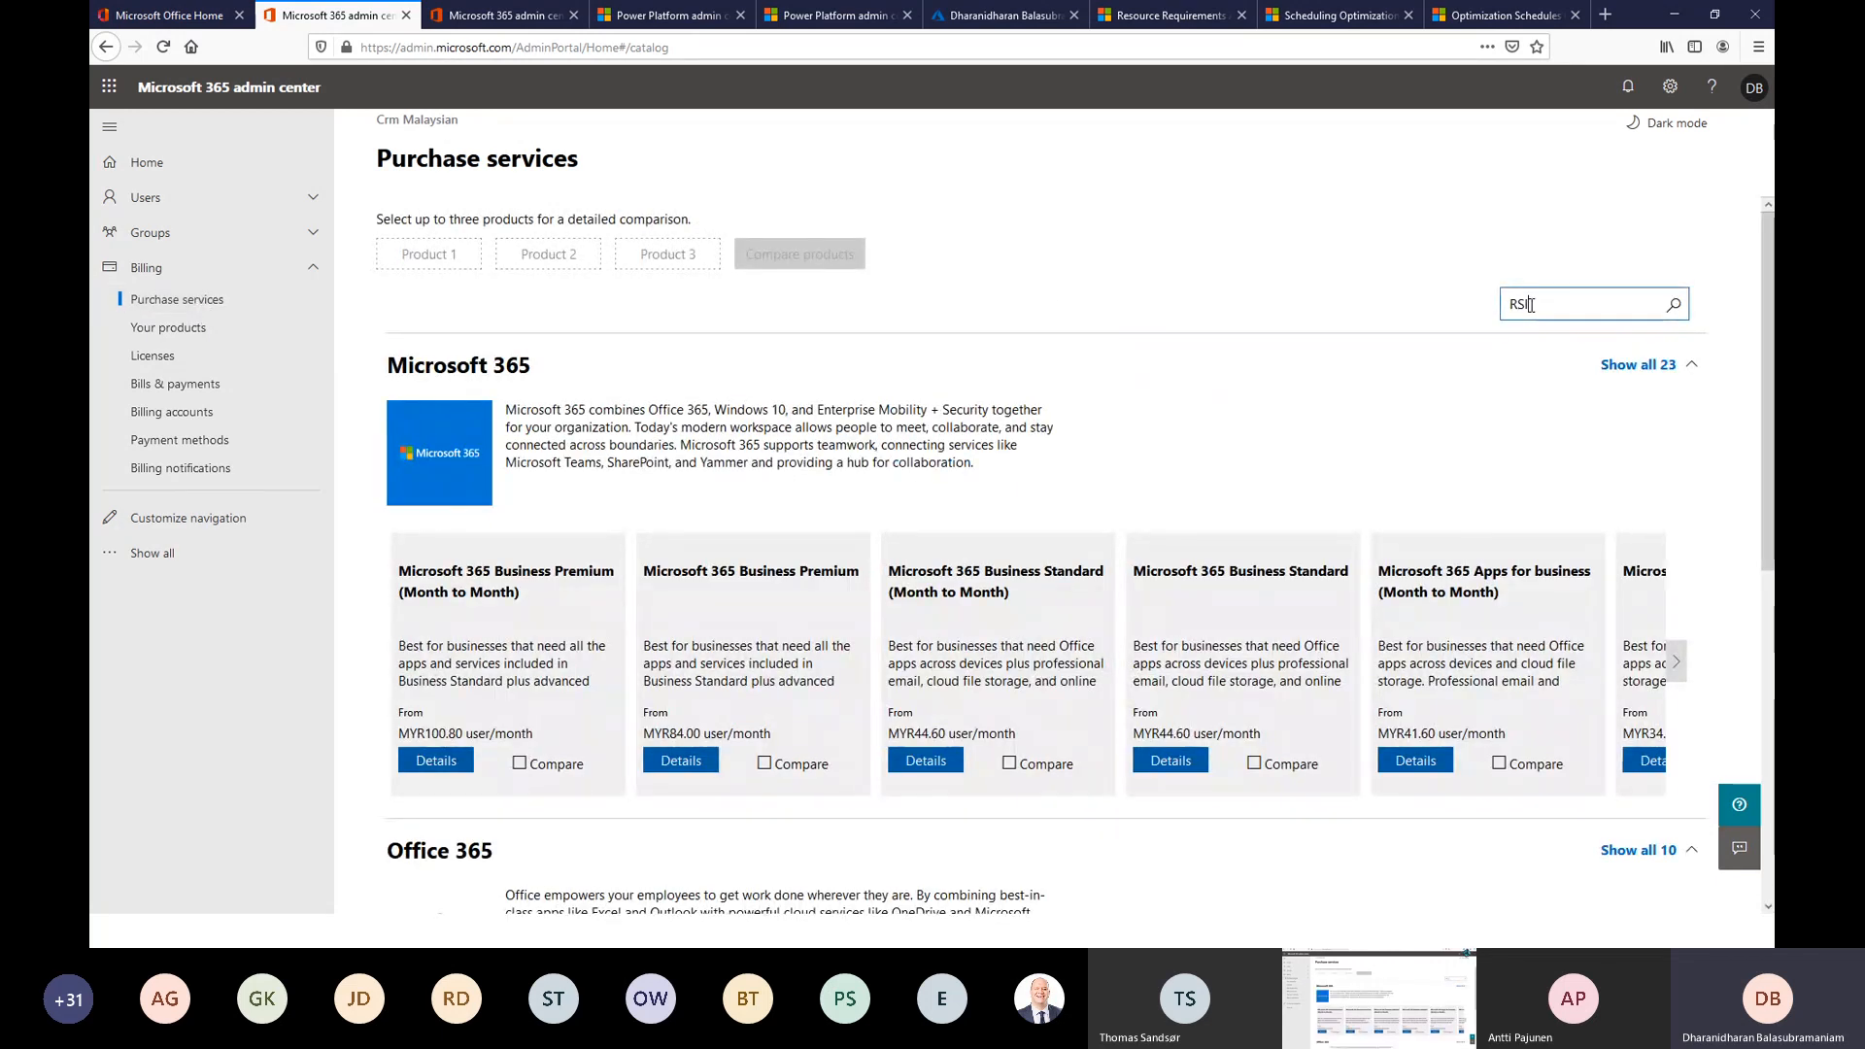
# Search the Purchase services catalog for RSO and look through the Dynamics 365 add-ons for the Resource Scheduling Optimization offer.
pyautogui.click(1533, 306)
pyautogui.write('RSO')
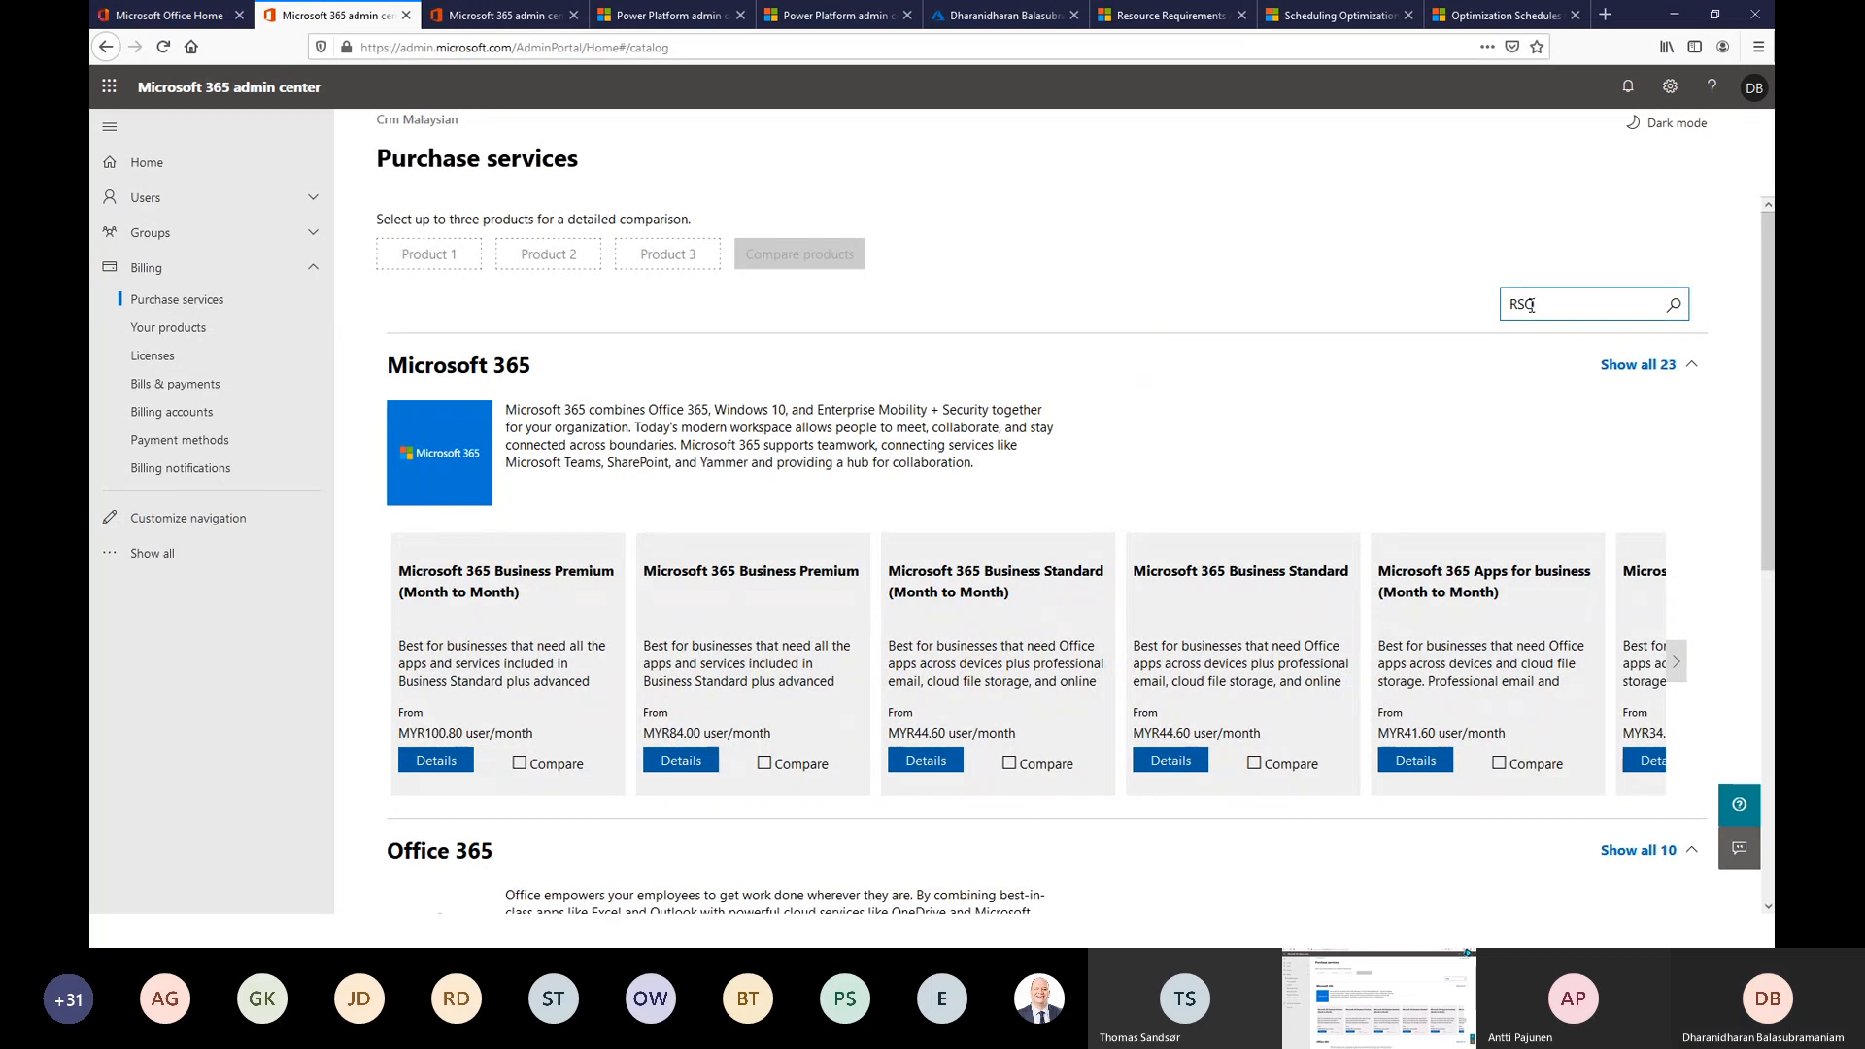
pyautogui.click(850, 427)
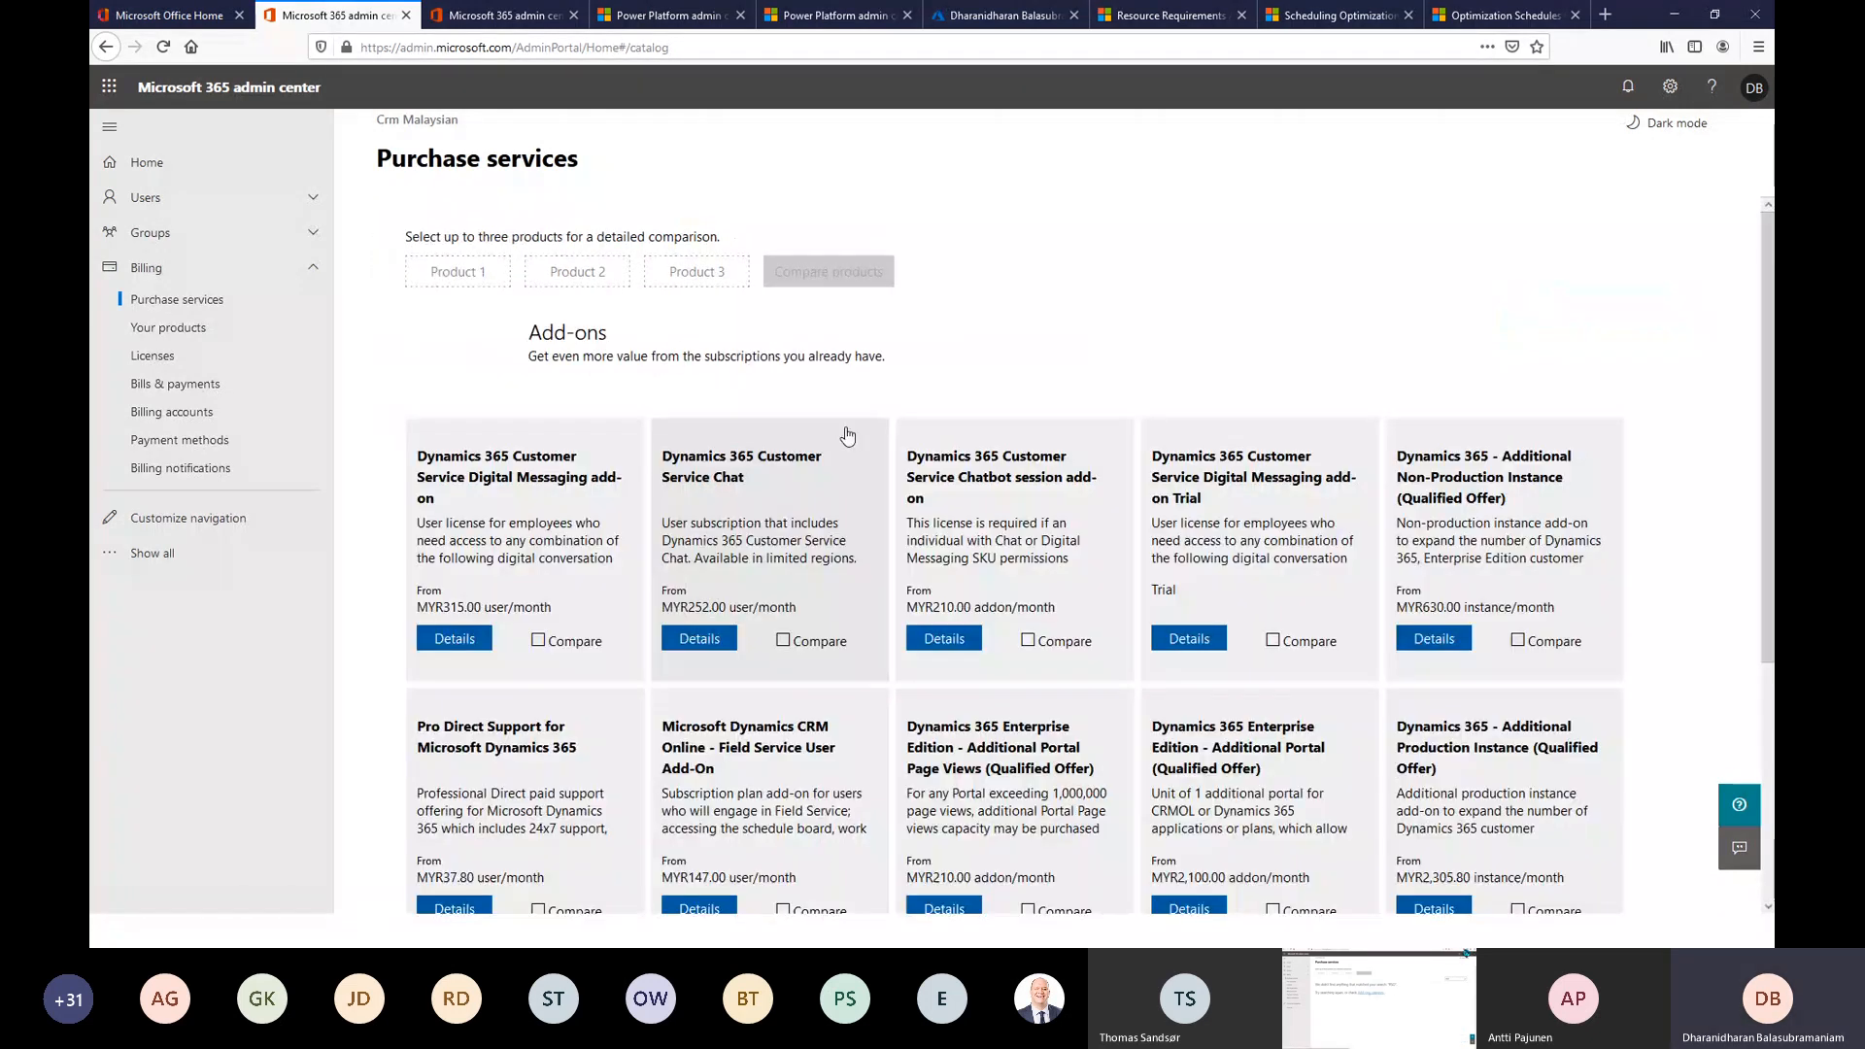
pyautogui.scroll(-5, 972, 485)
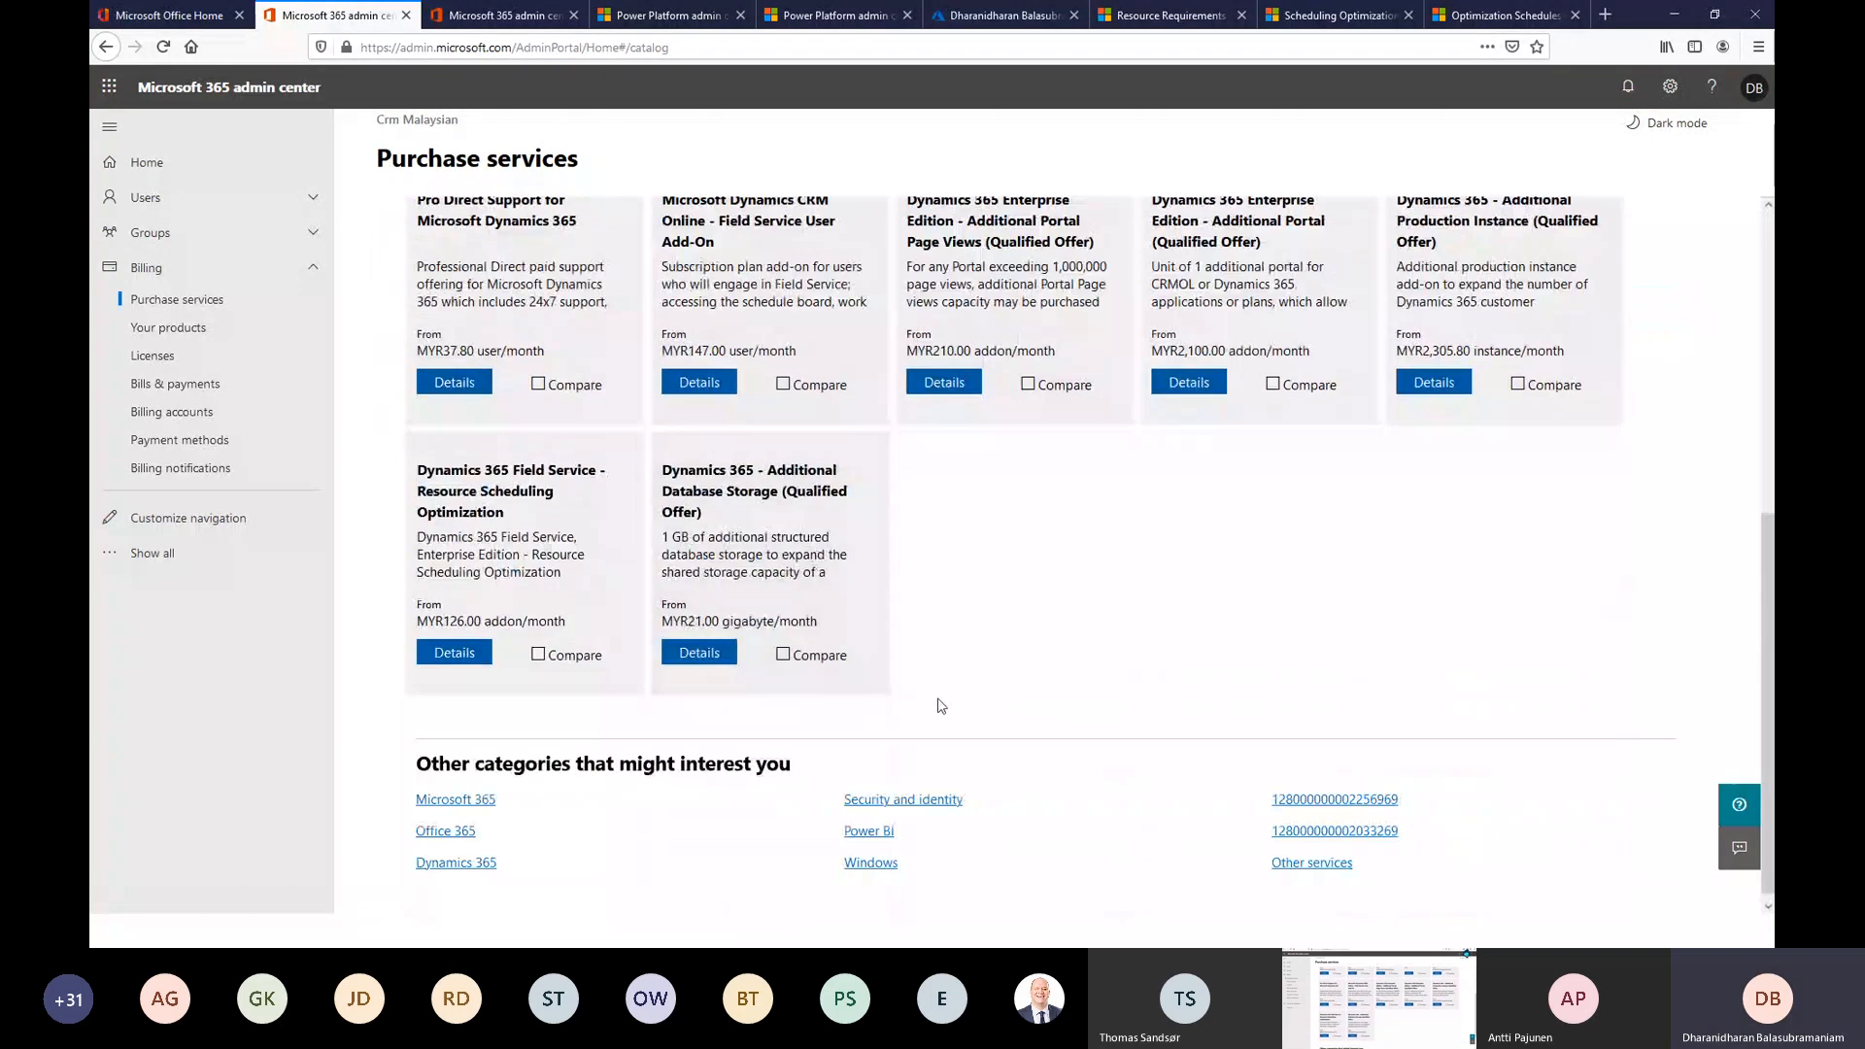
pyautogui.scroll(3, 1008, 528)
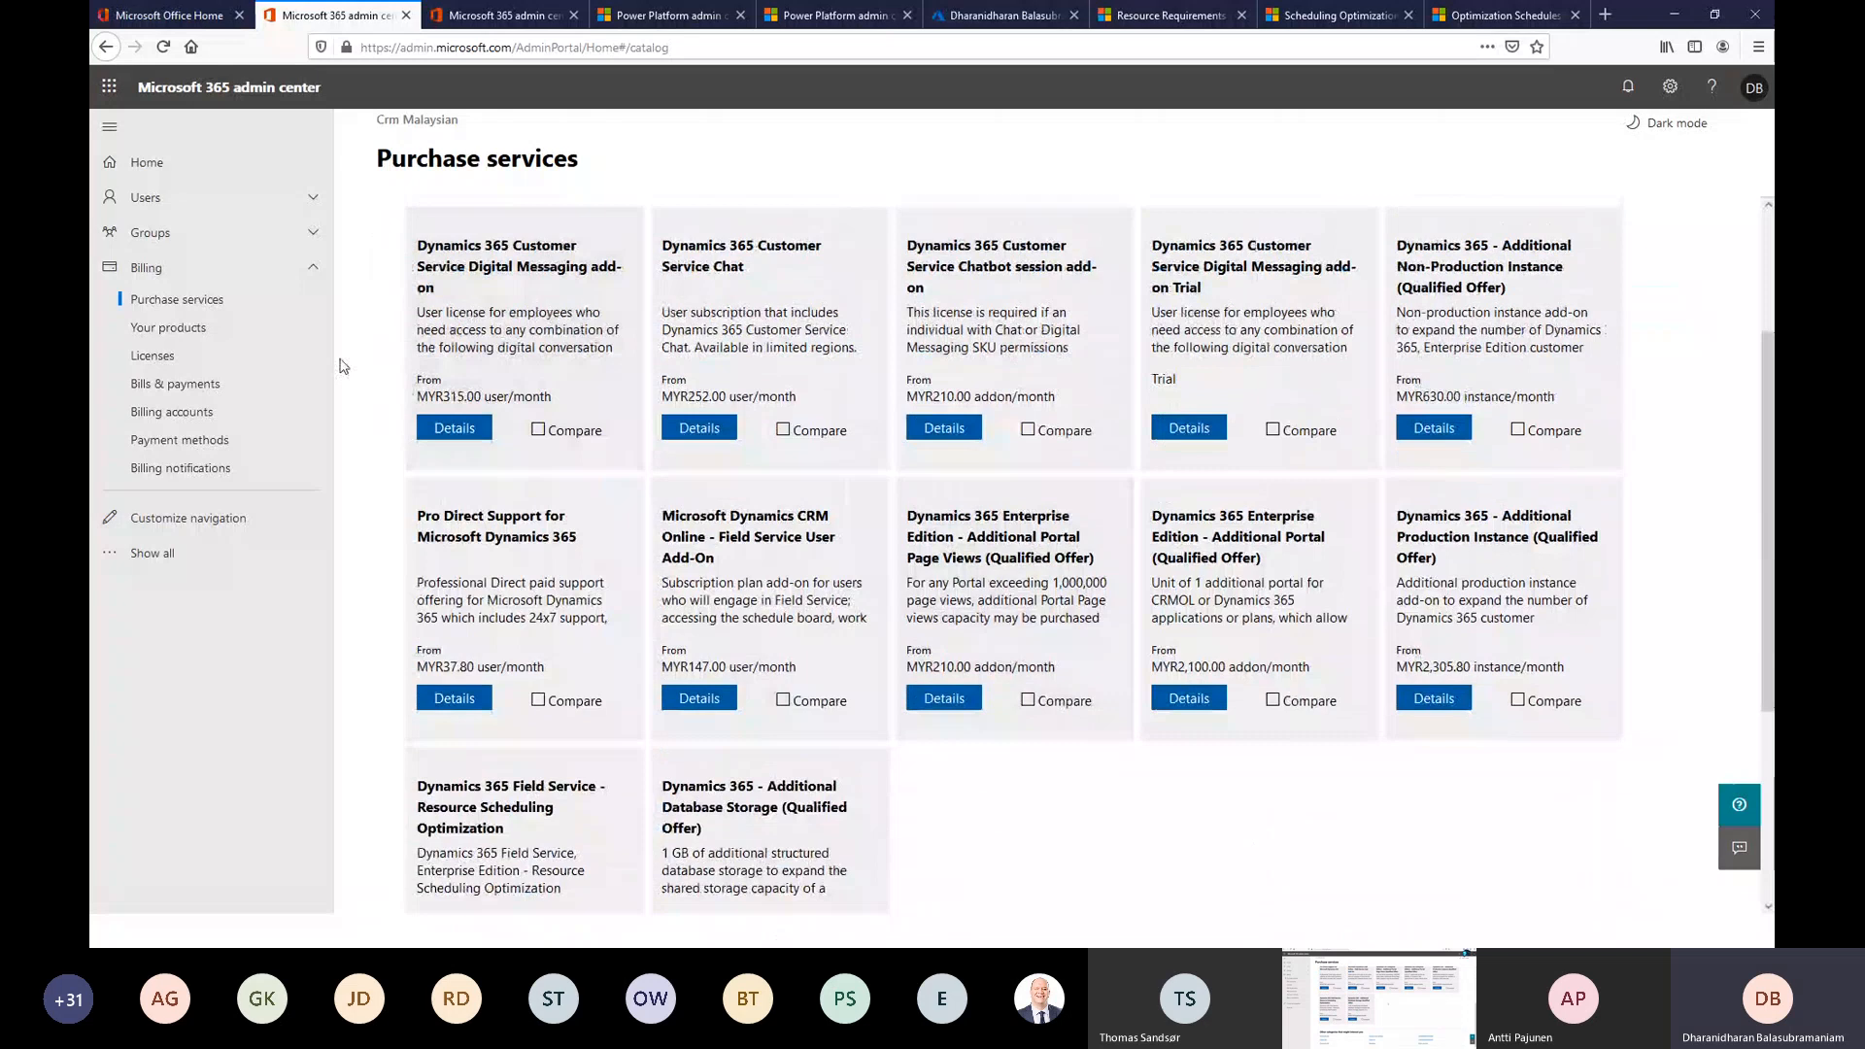
# Review the subscriptions under Your products and view the add-ons associated with Dynamics 365 Field Service.
pyautogui.click(168, 327)
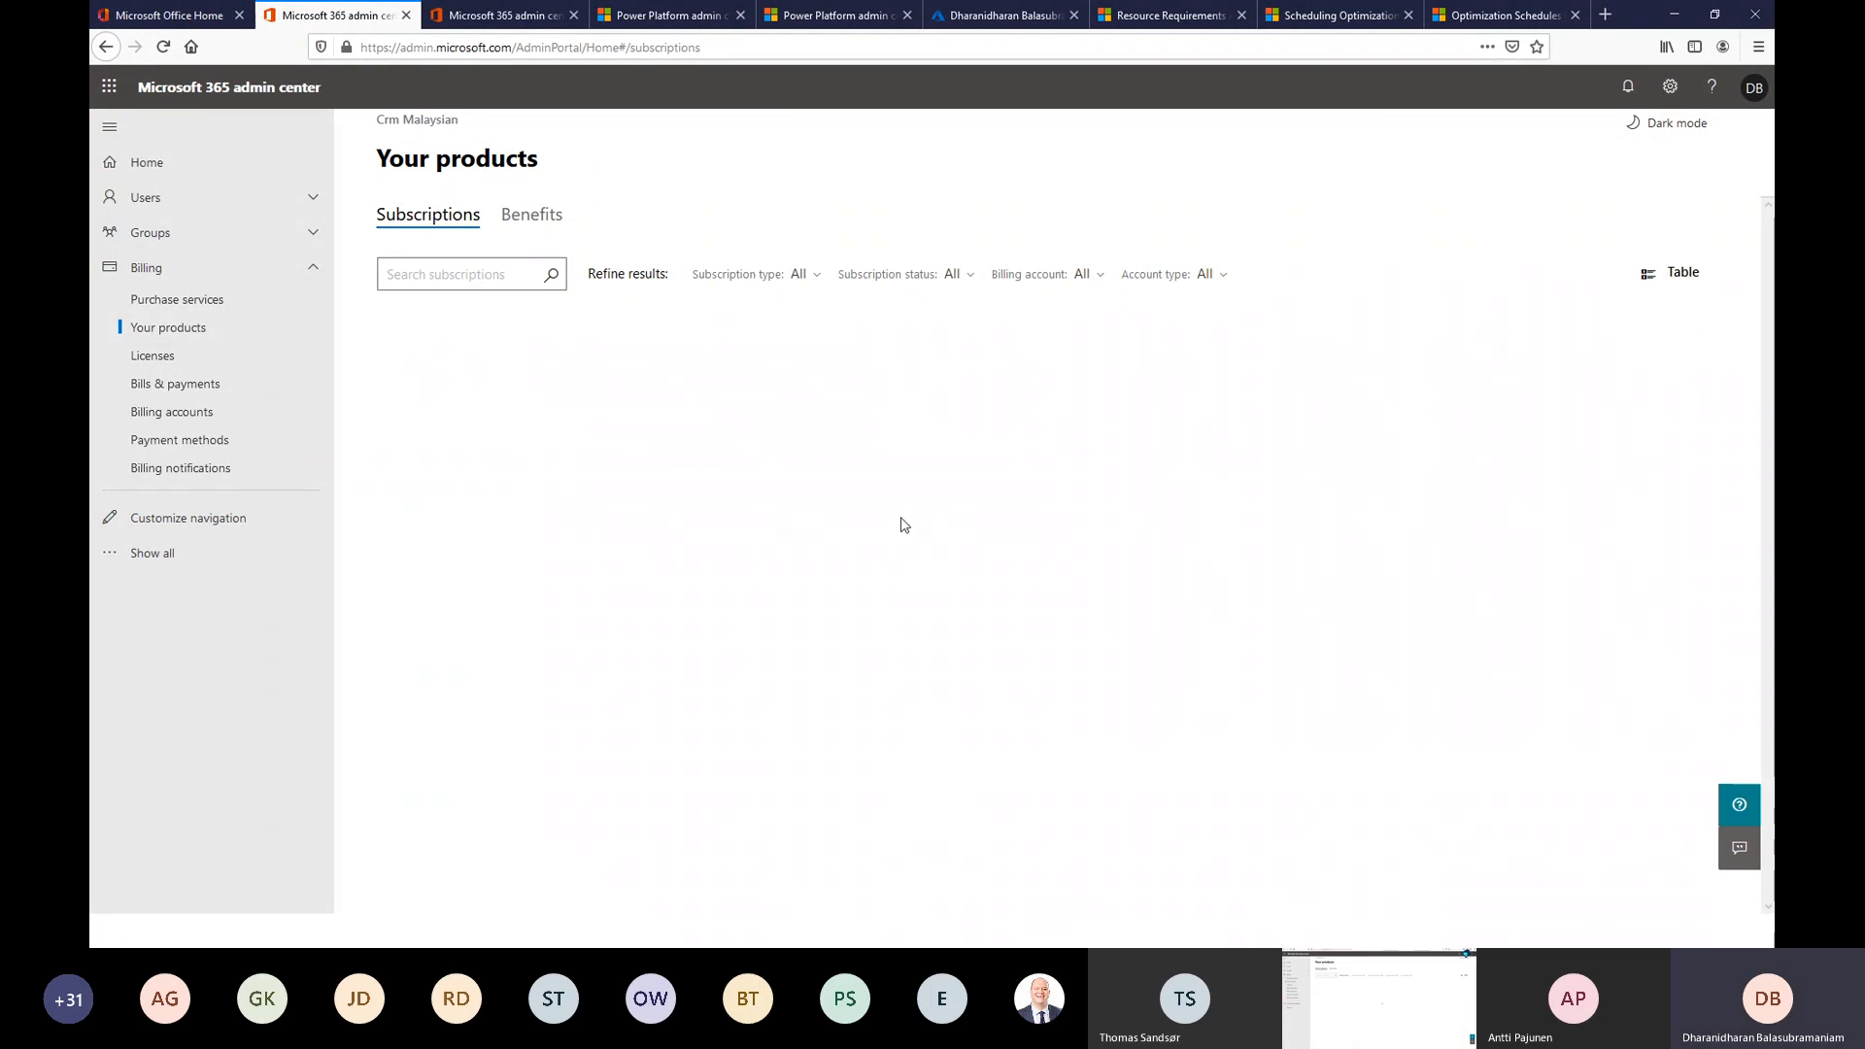
pyautogui.scroll(-3, 656, 510)
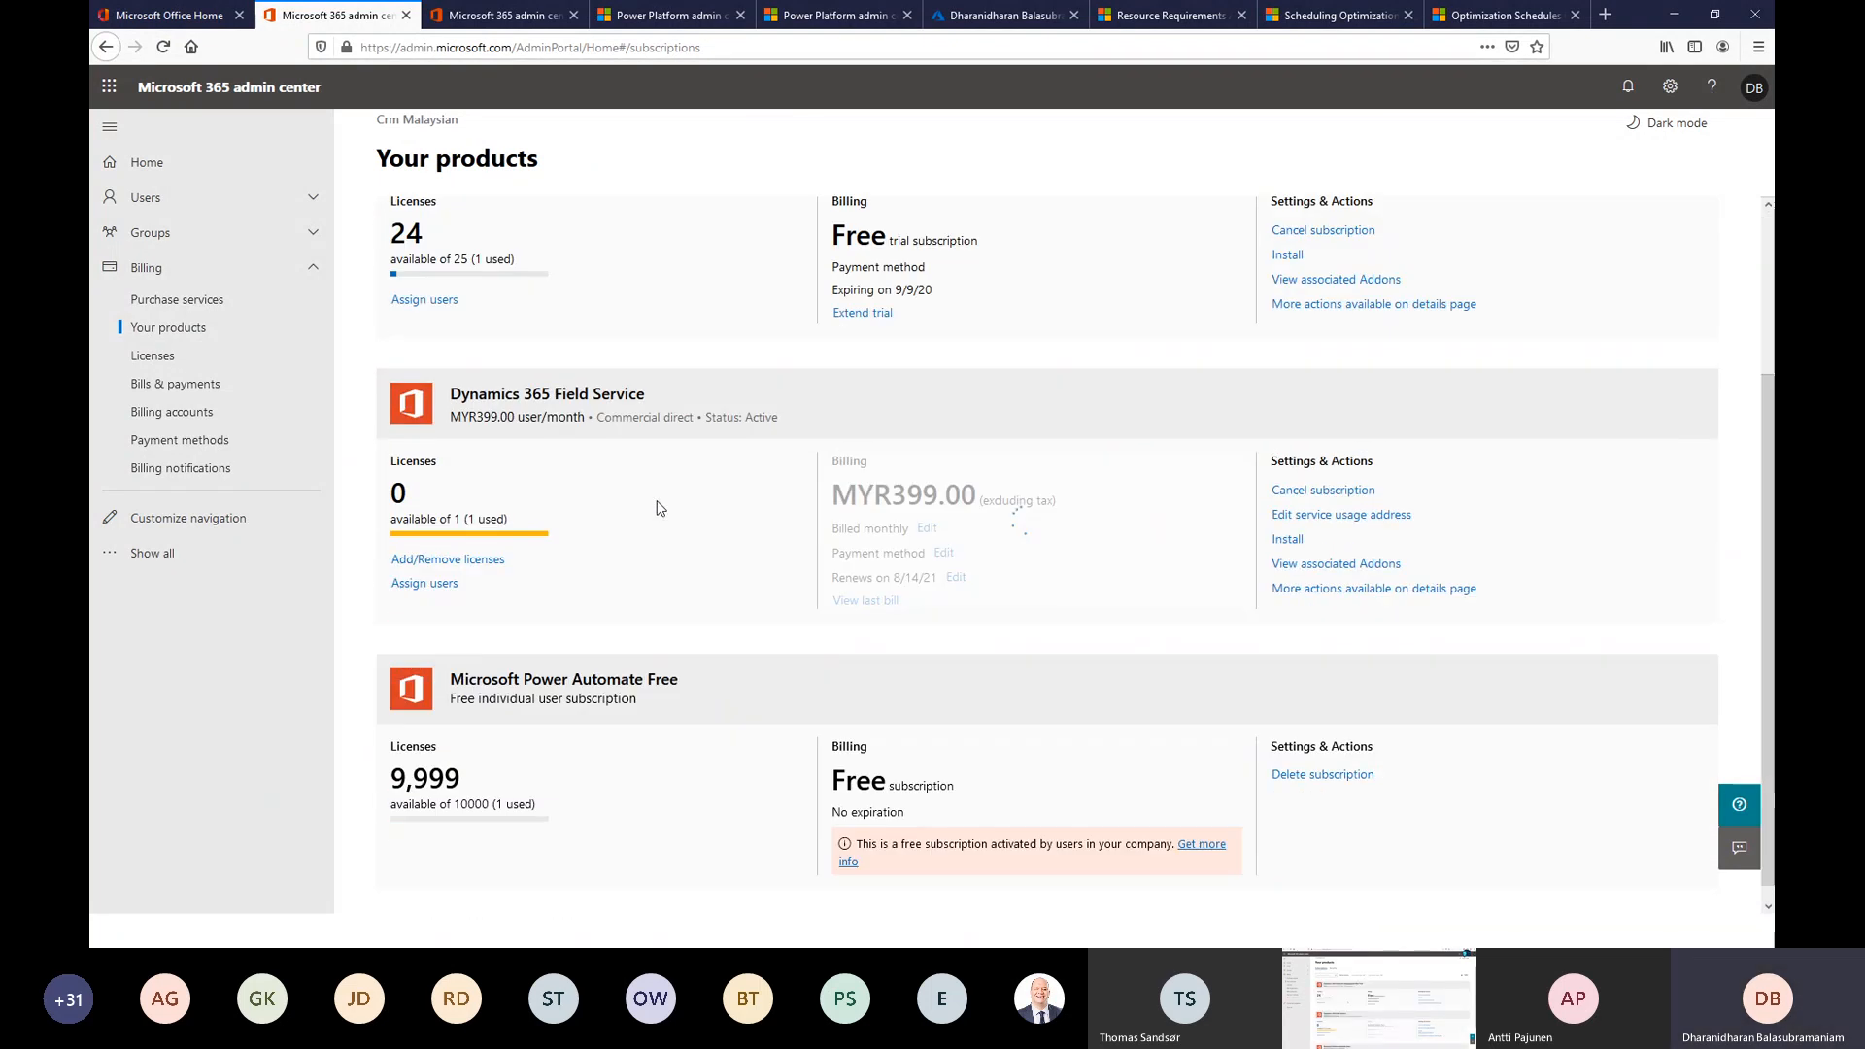
pyautogui.scroll(3, 514, 395)
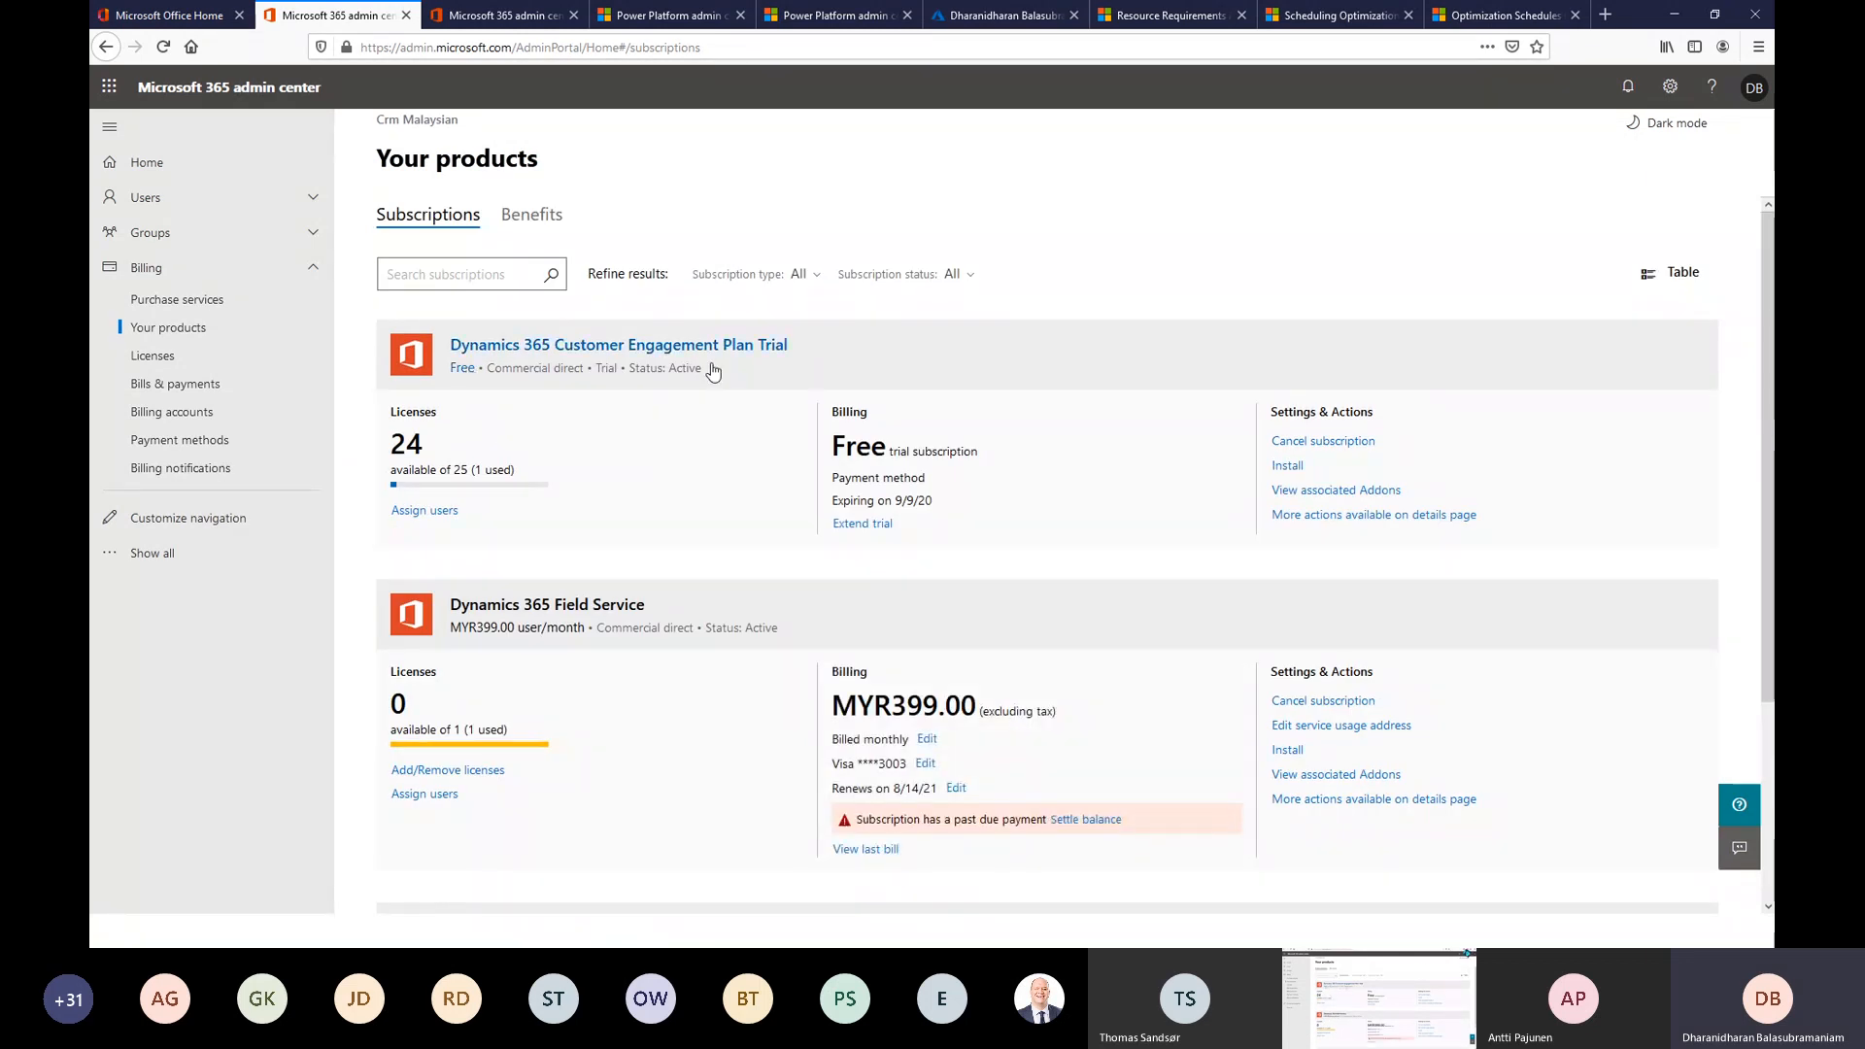
pyautogui.scroll(-3, 702, 420)
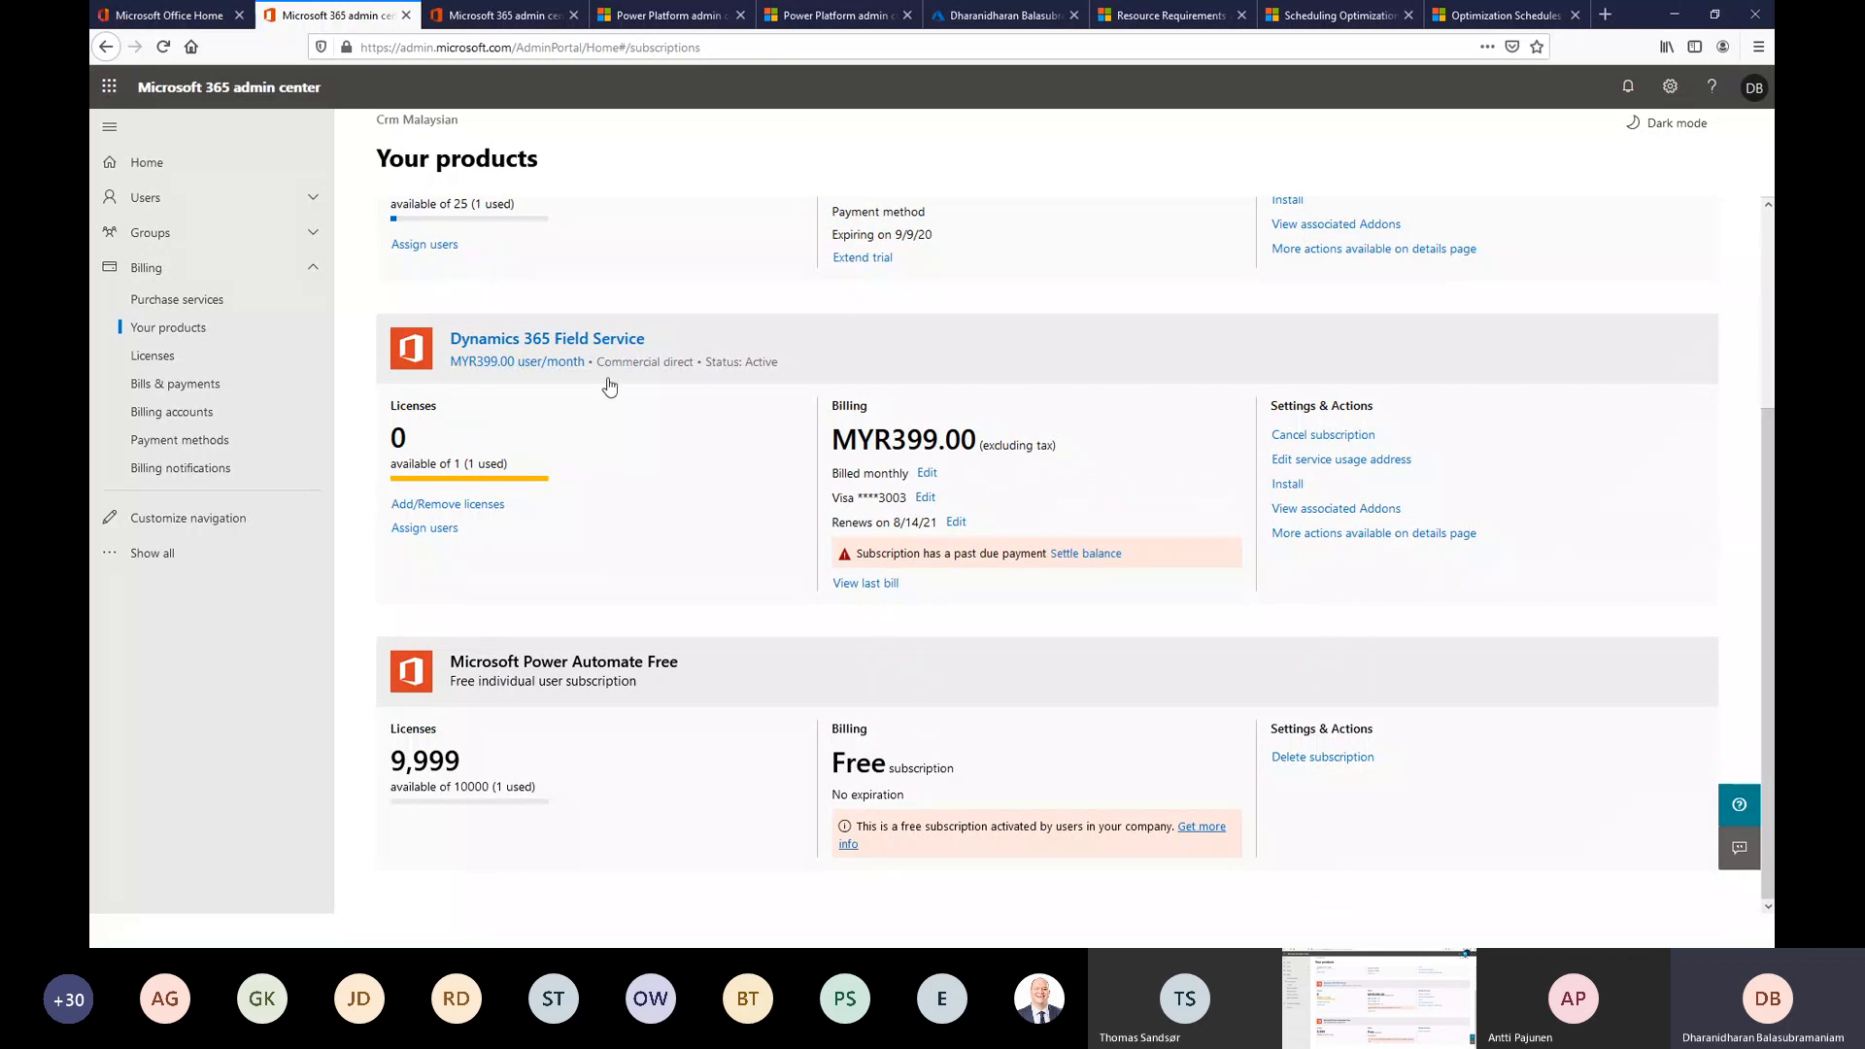
pyautogui.click(1347, 511)
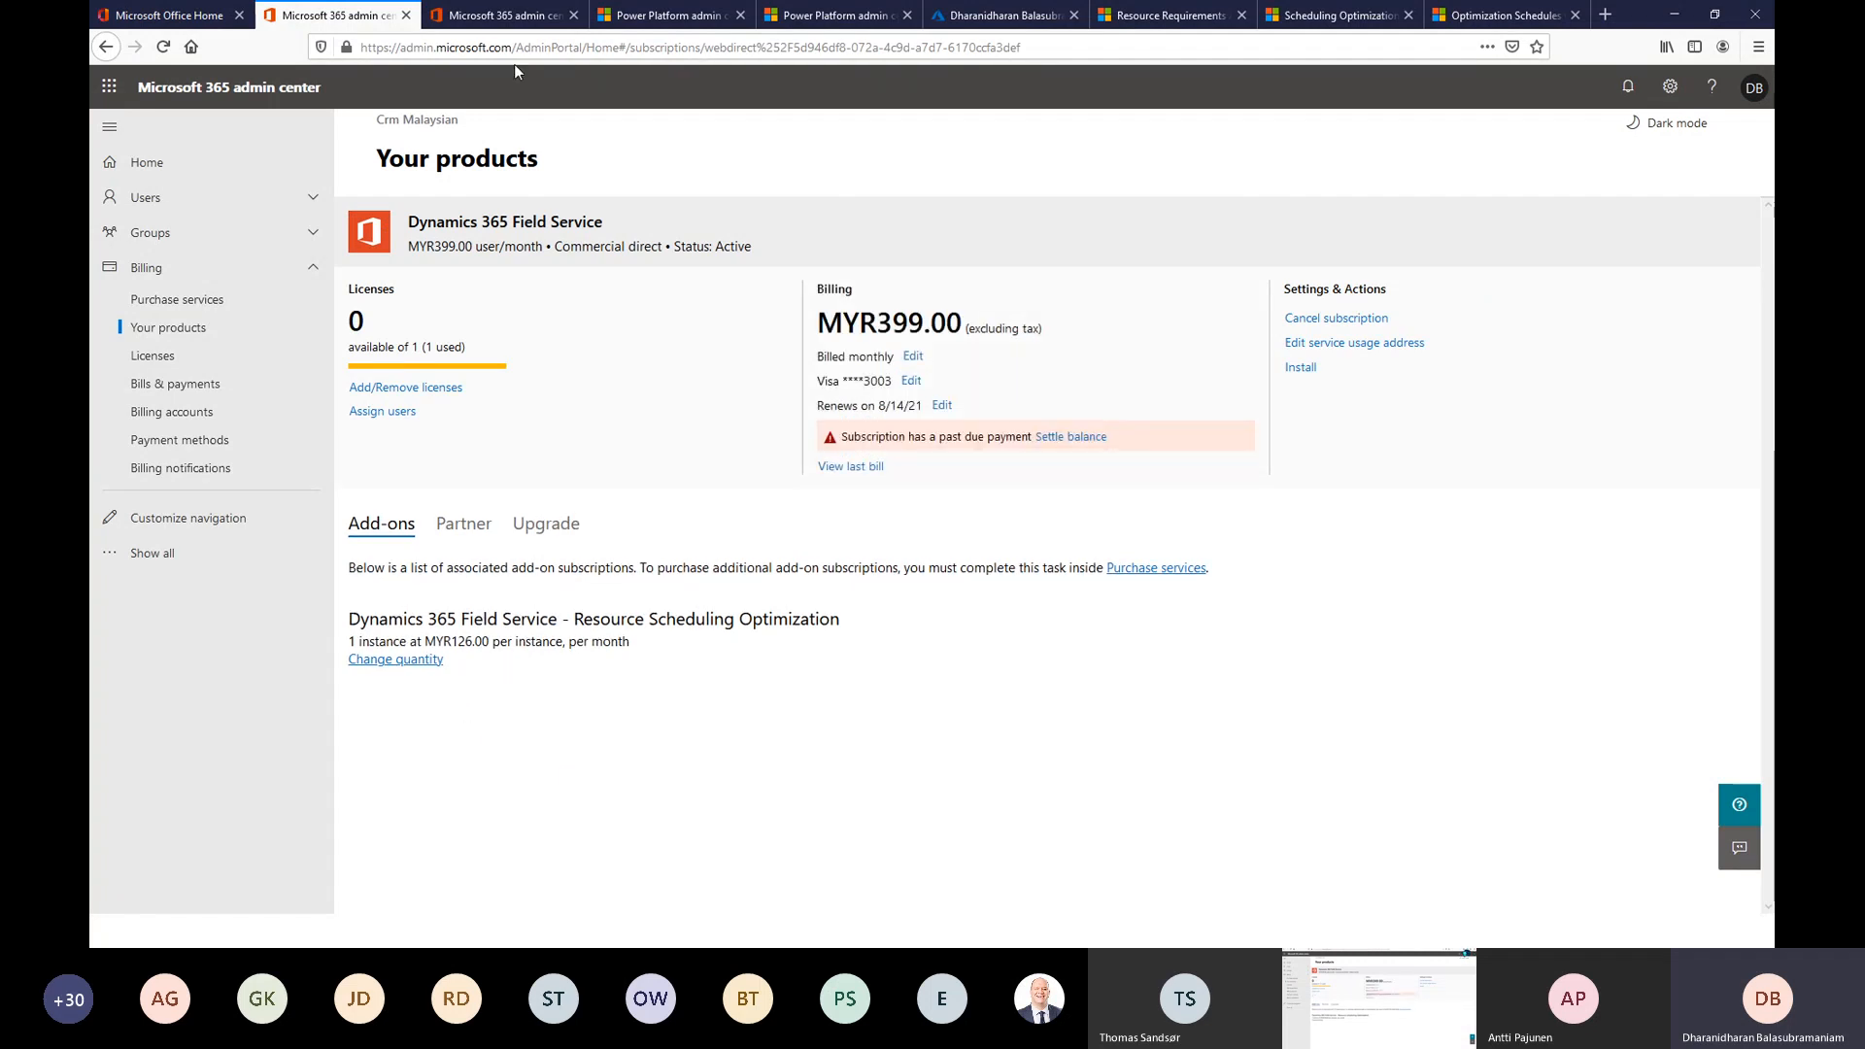
# Return to the Purchase services catalog and look over the Microsoft 365 and Office 365 offers.
pyautogui.click(218, 302)
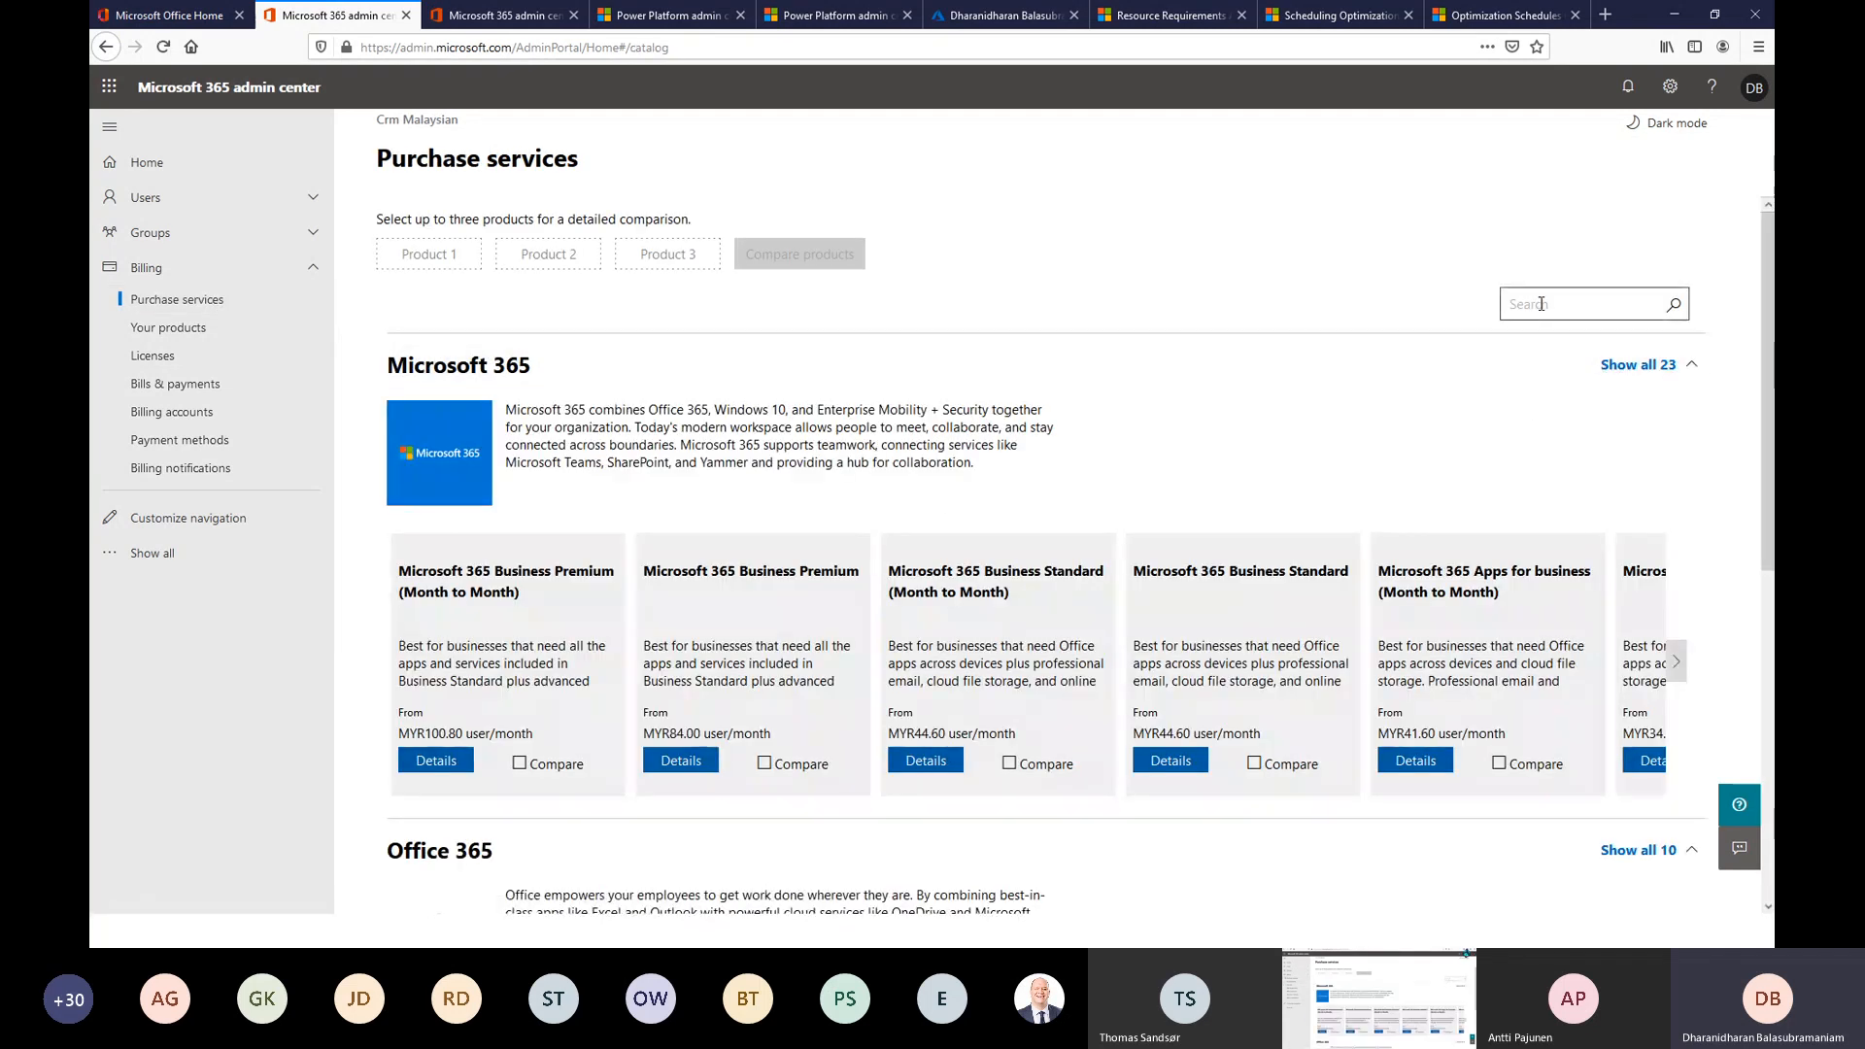
pyautogui.scroll(-3, 1538, 305)
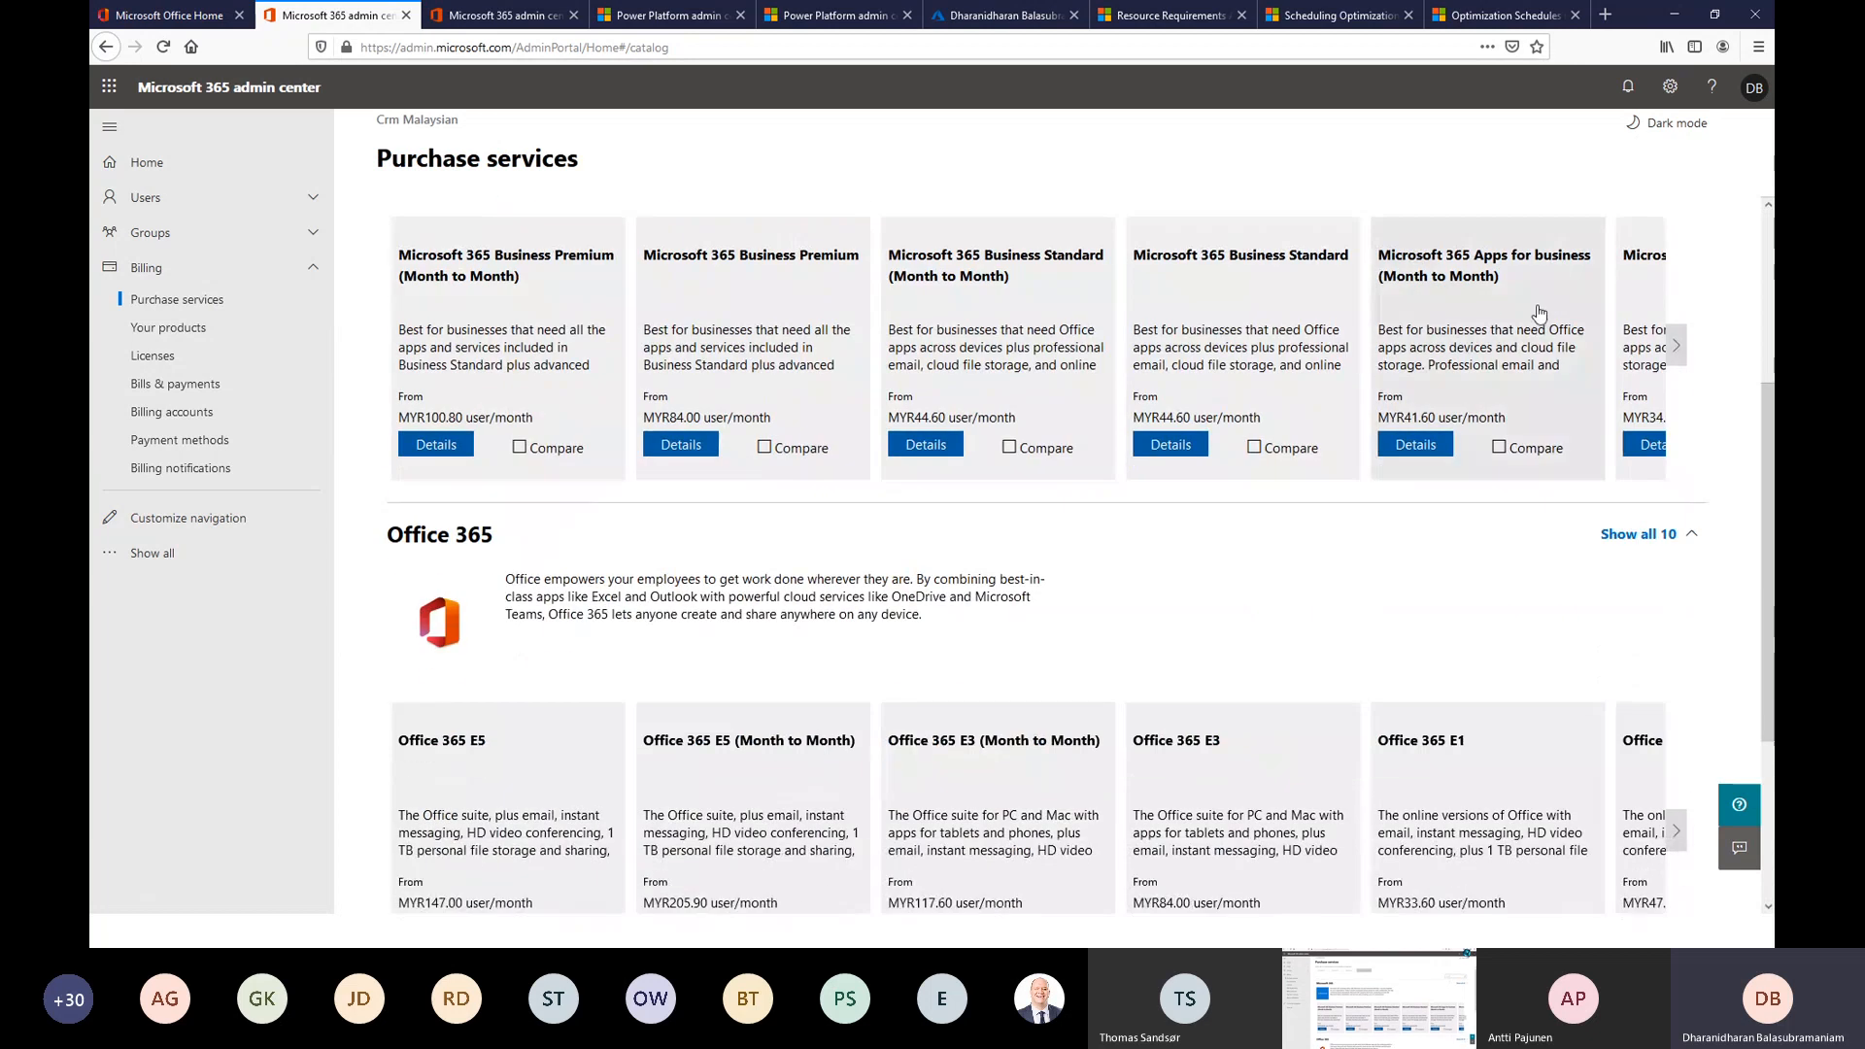
pyautogui.scroll(3, 1538, 349)
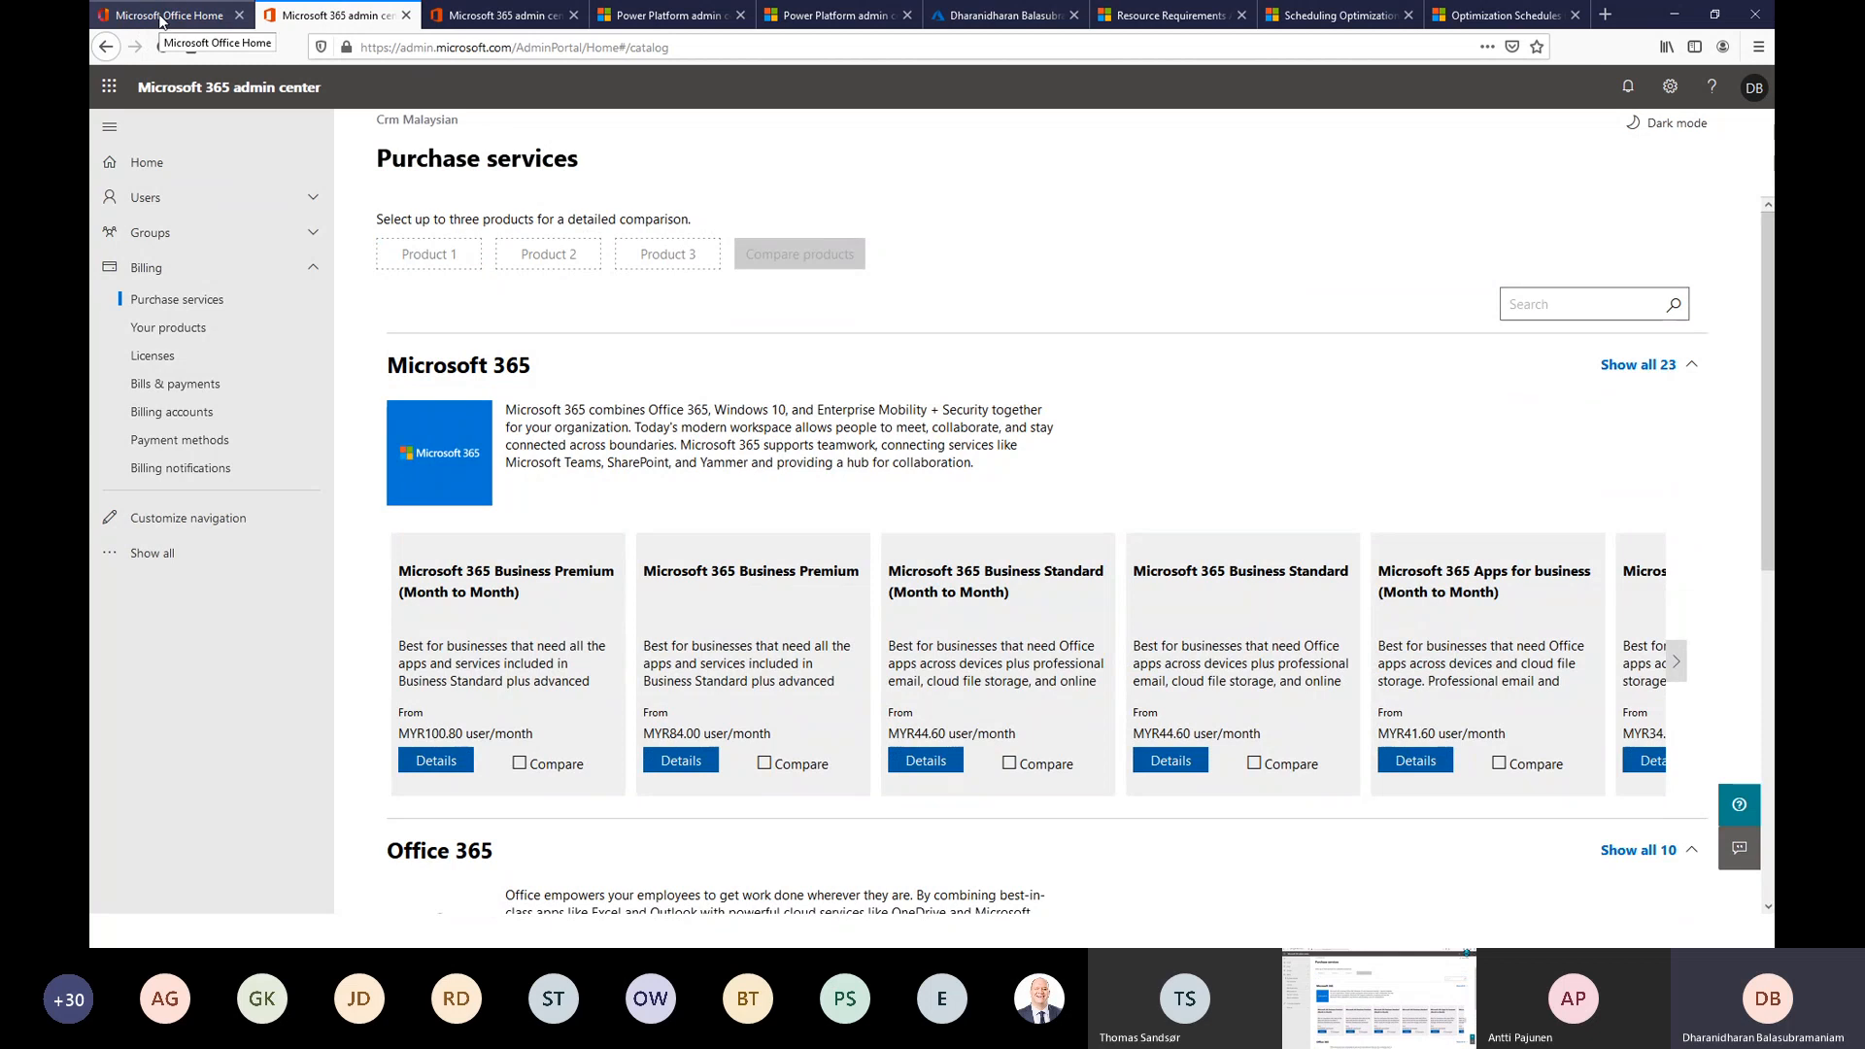
# Open the Power Apps admin center from All admin centers and find Resource Scheduling Optimization among its Dynamics 365 apps.
pyautogui.click(496, 15)
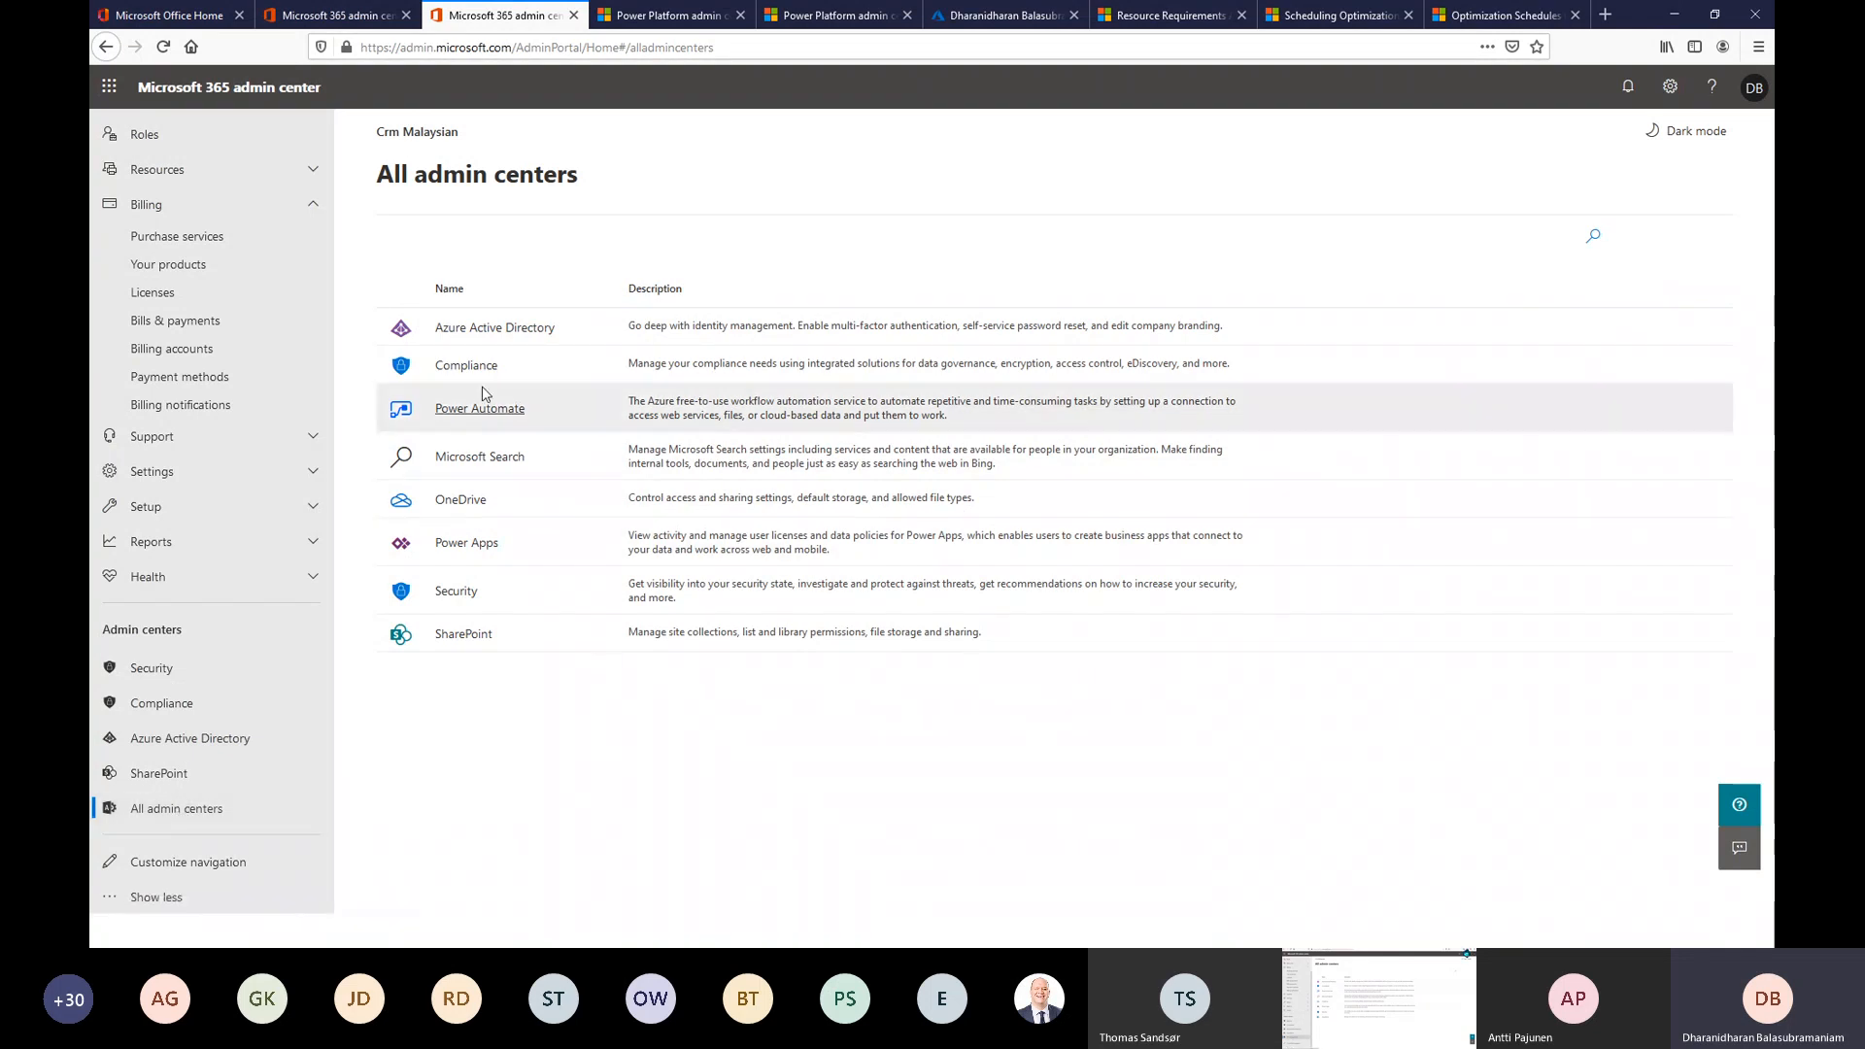
pyautogui.click(470, 542)
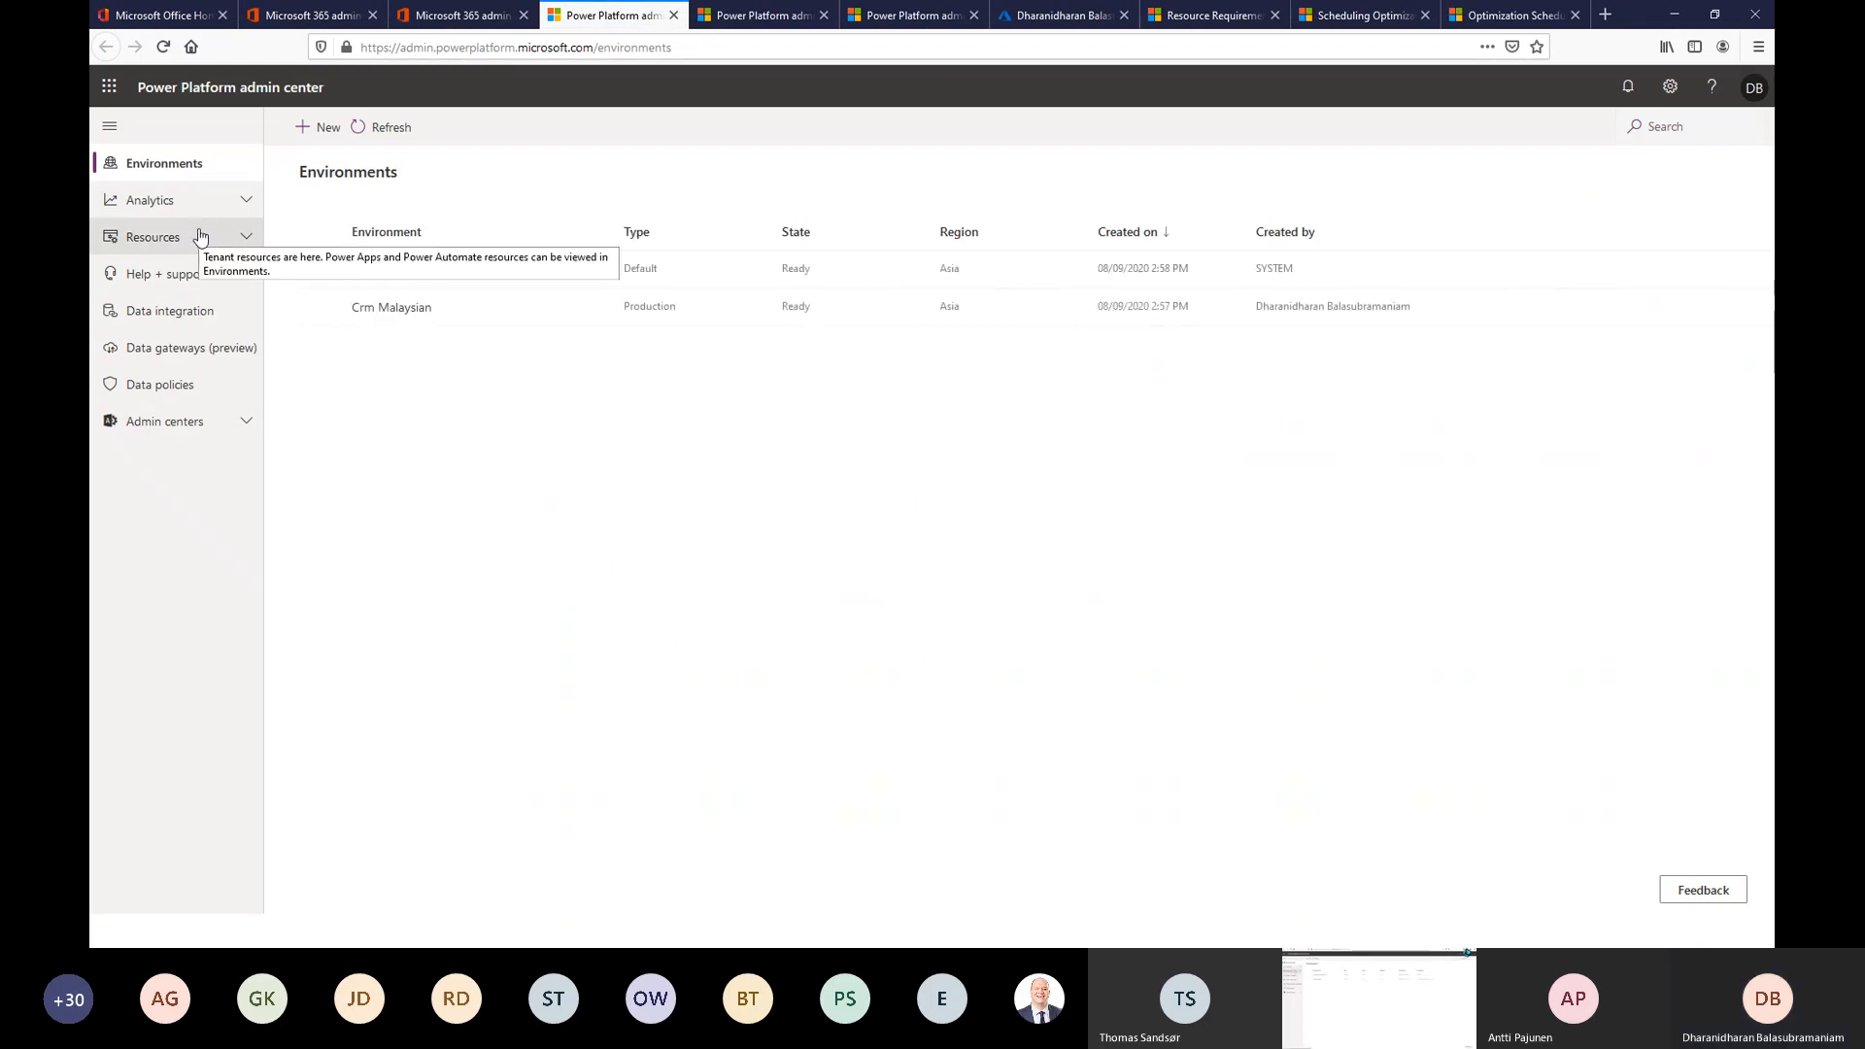
pyautogui.click(199, 237)
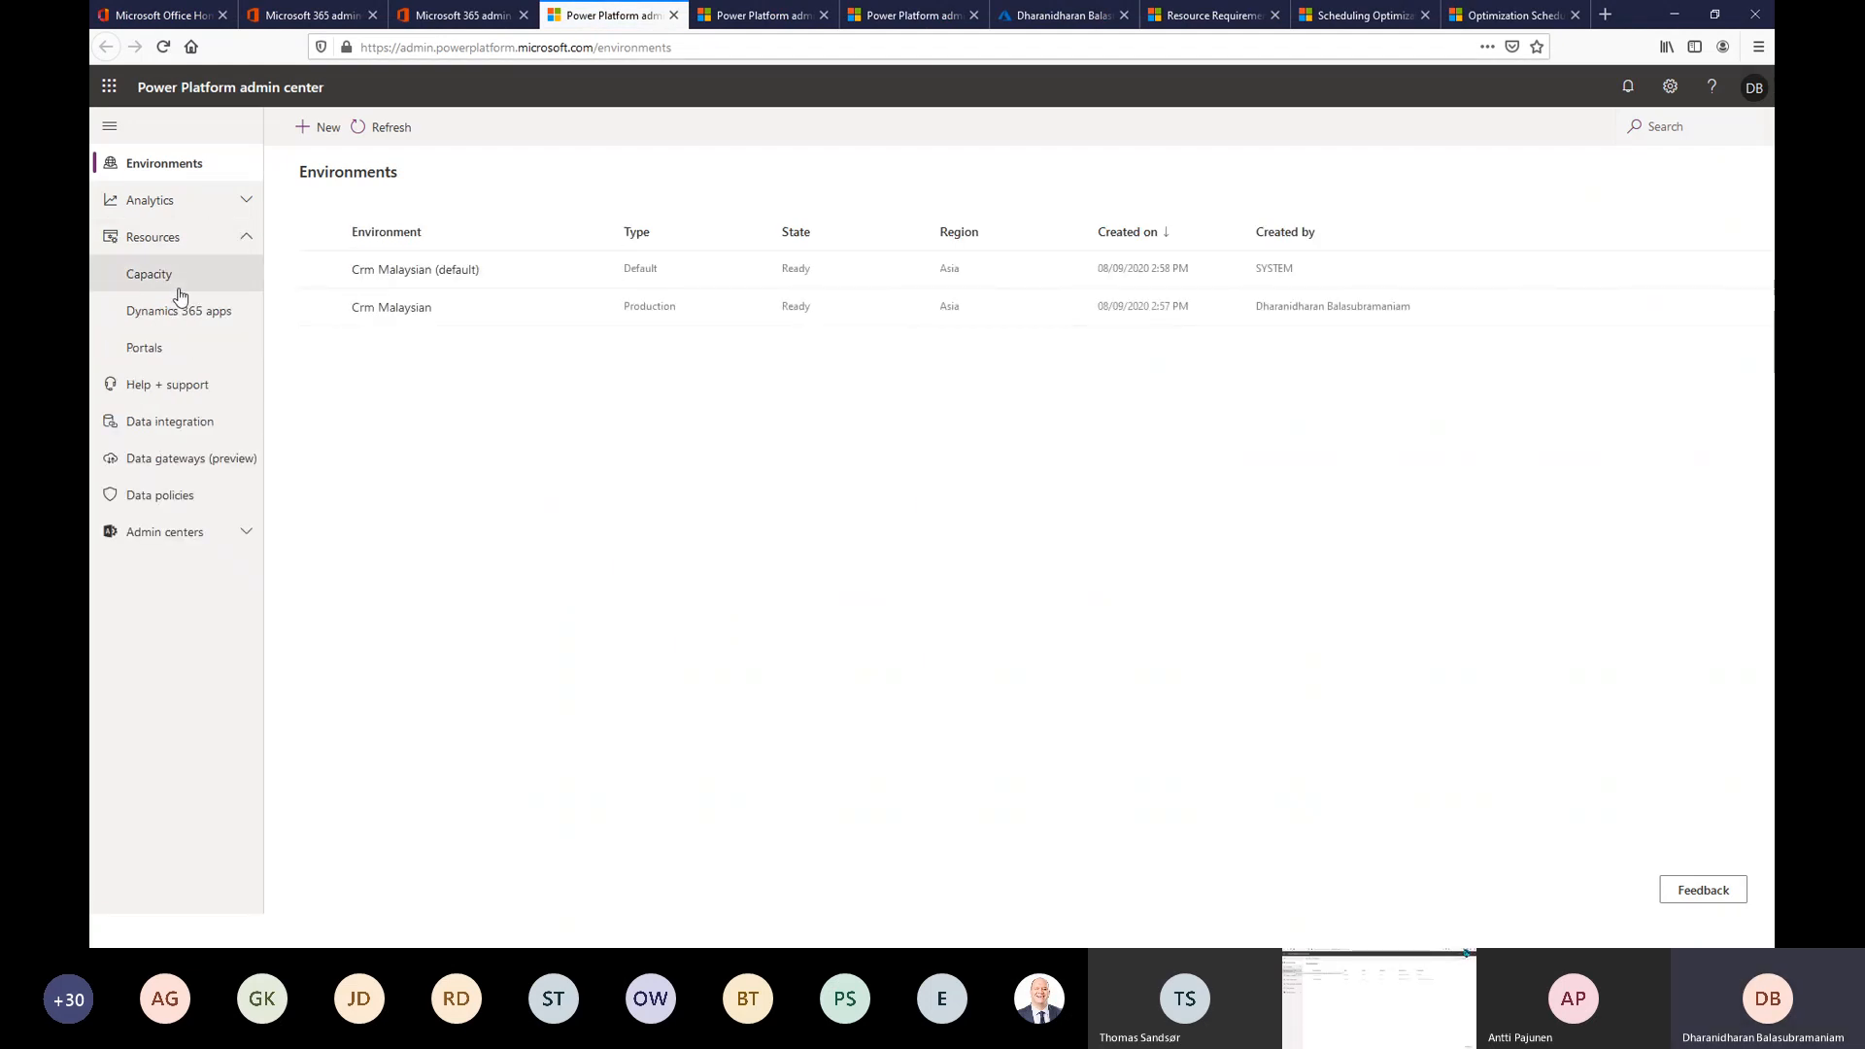
pyautogui.click(173, 311)
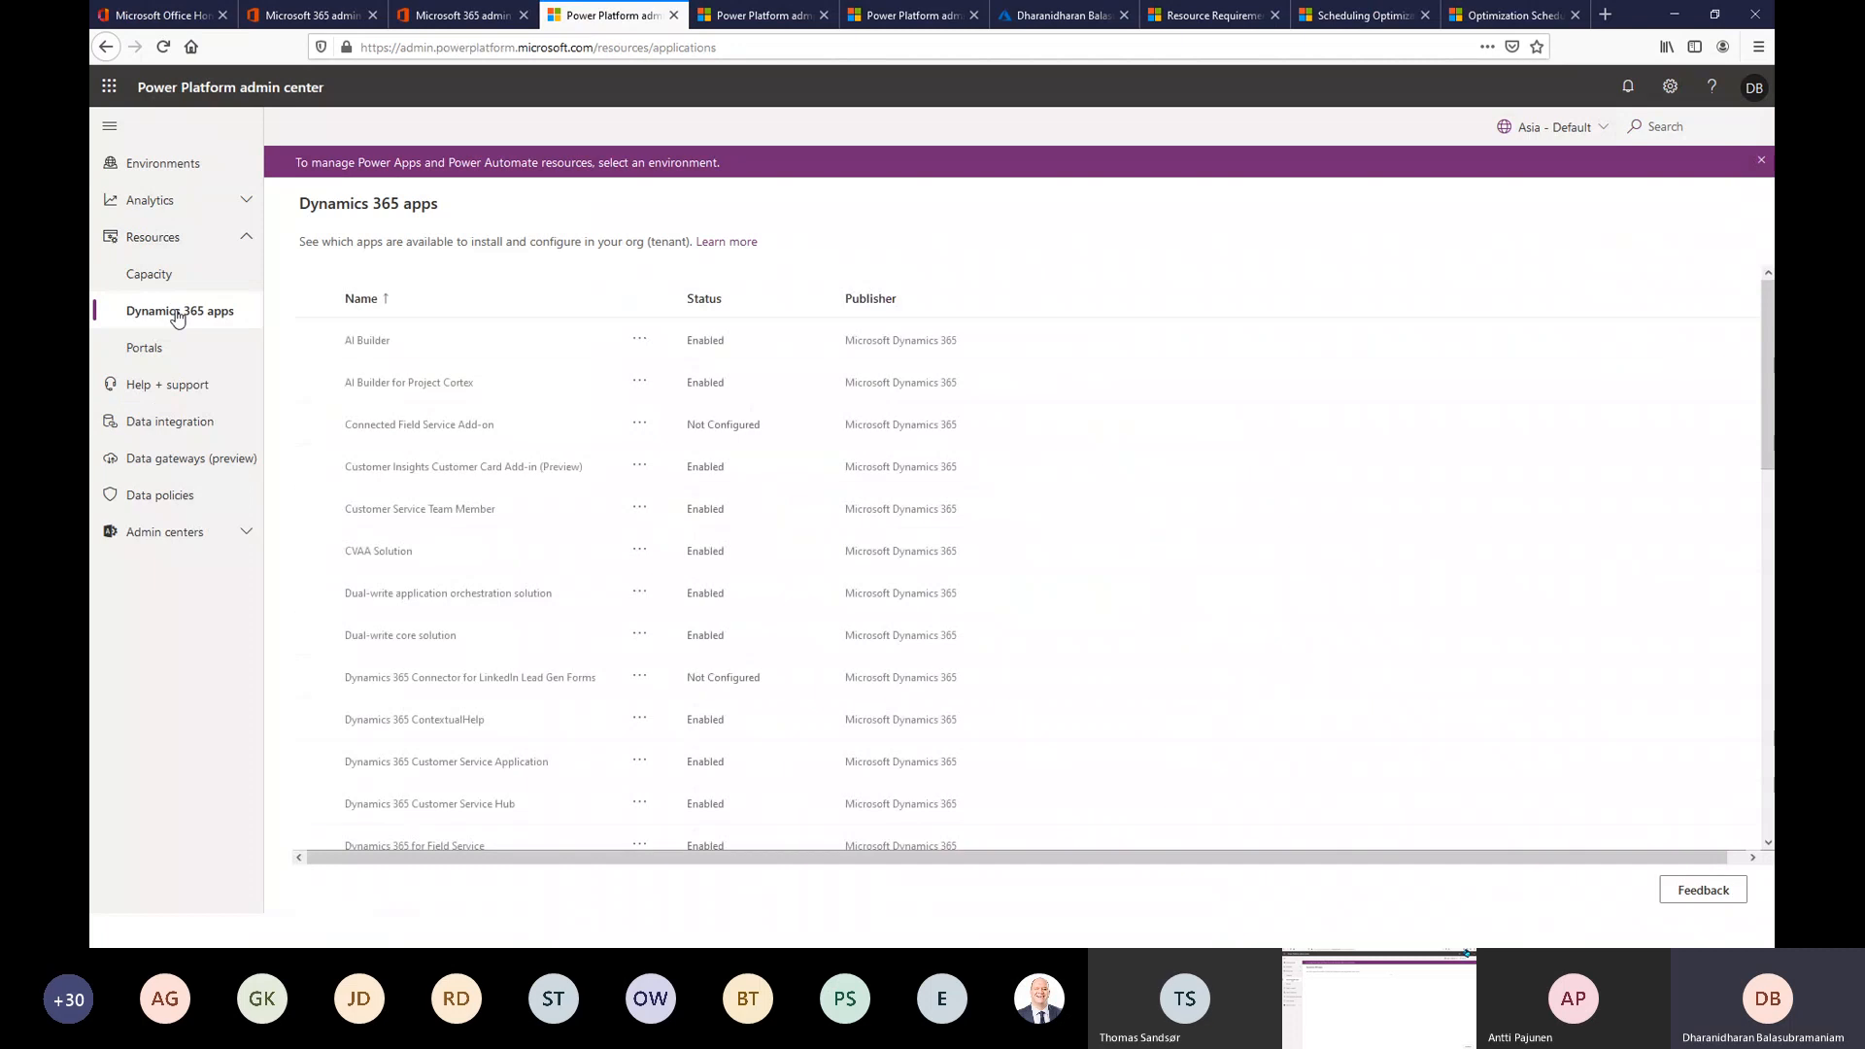
pyautogui.scroll(-5, 719, 544)
pyautogui.scroll(-4, 724, 547)
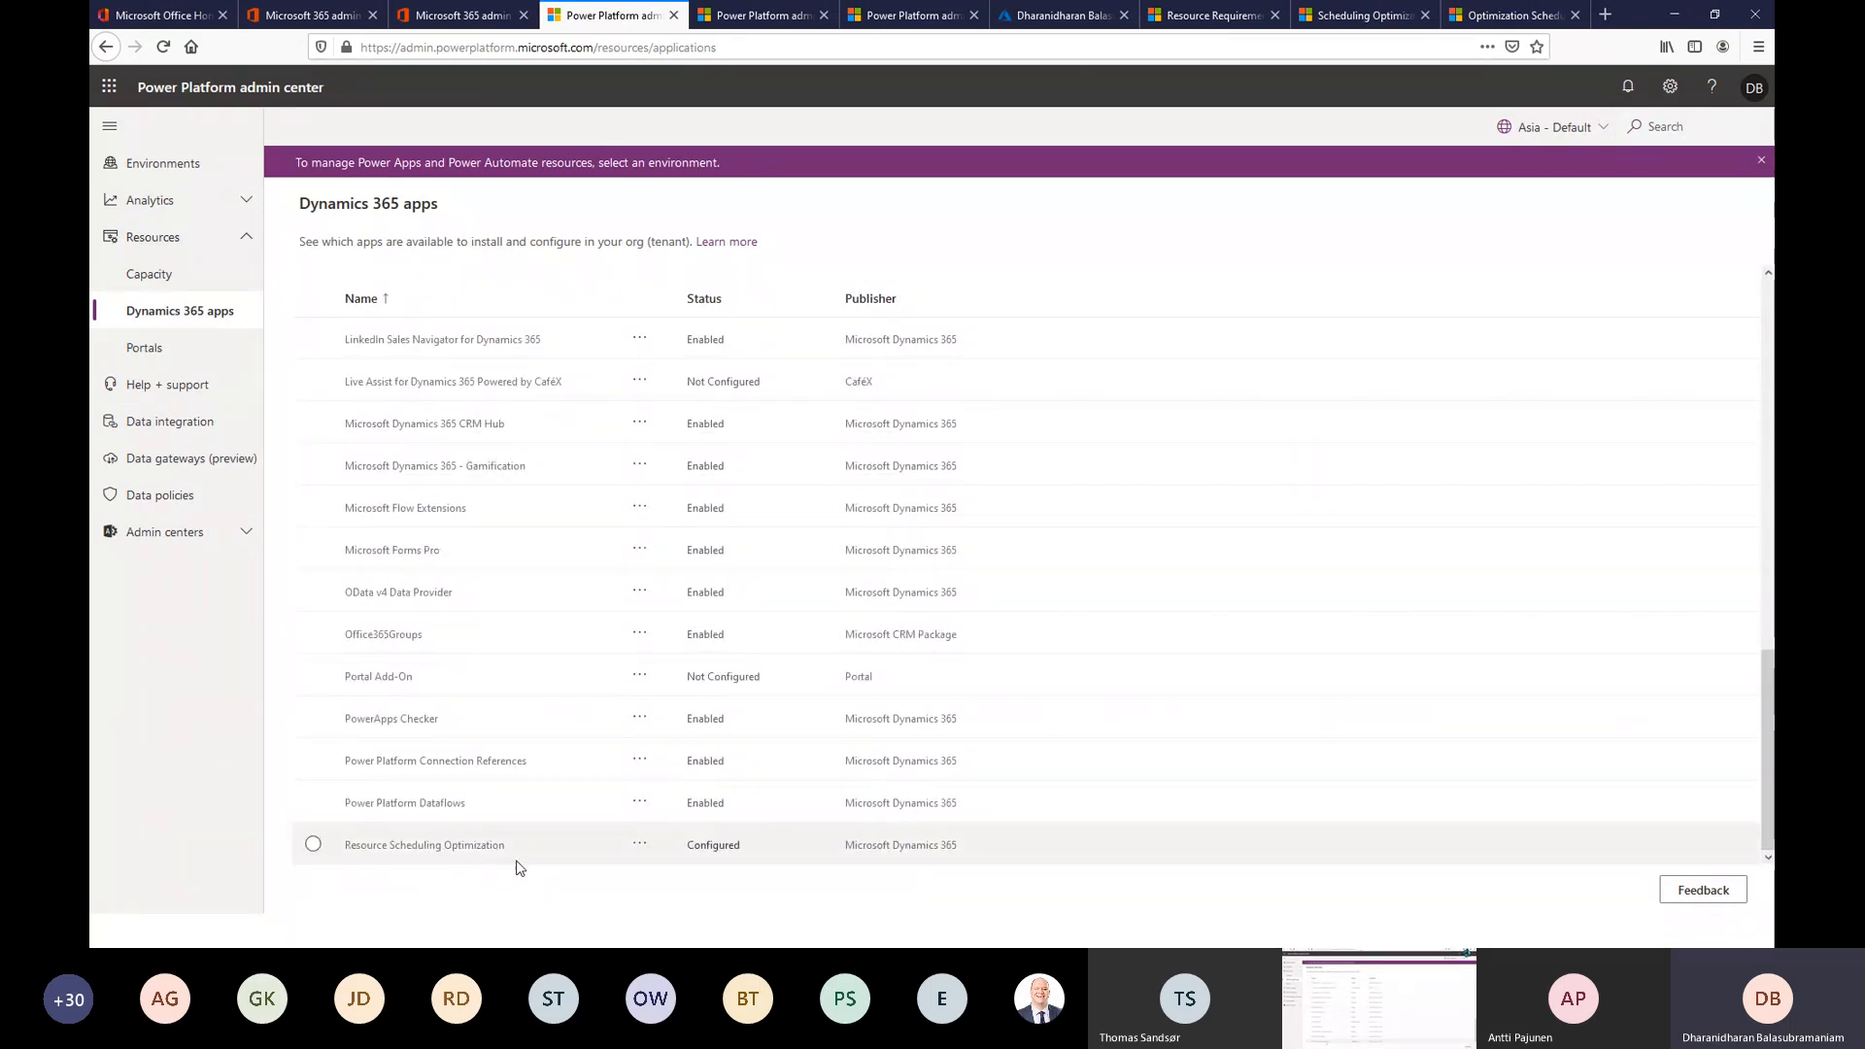
# Choose to manage the Resource Scheduling Optimization app and continue to its deployment management page.
pyautogui.click(641, 847)
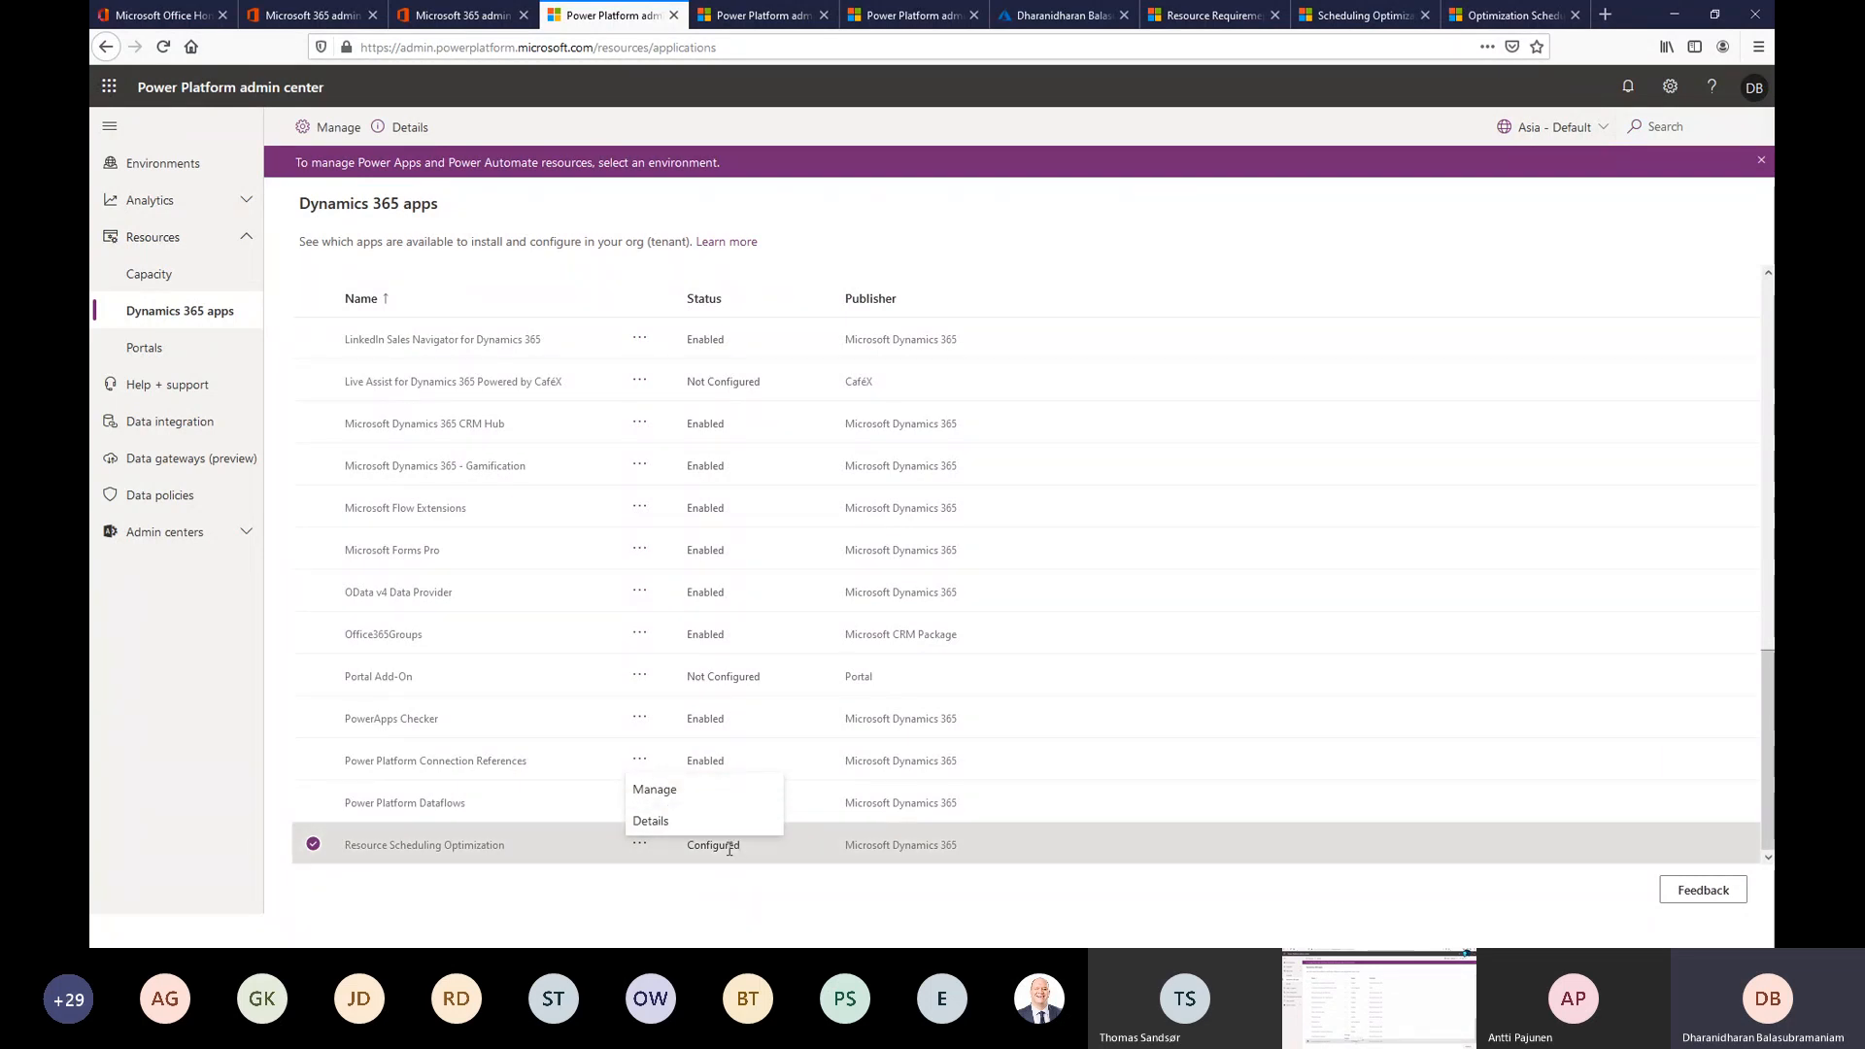
pyautogui.click(655, 790)
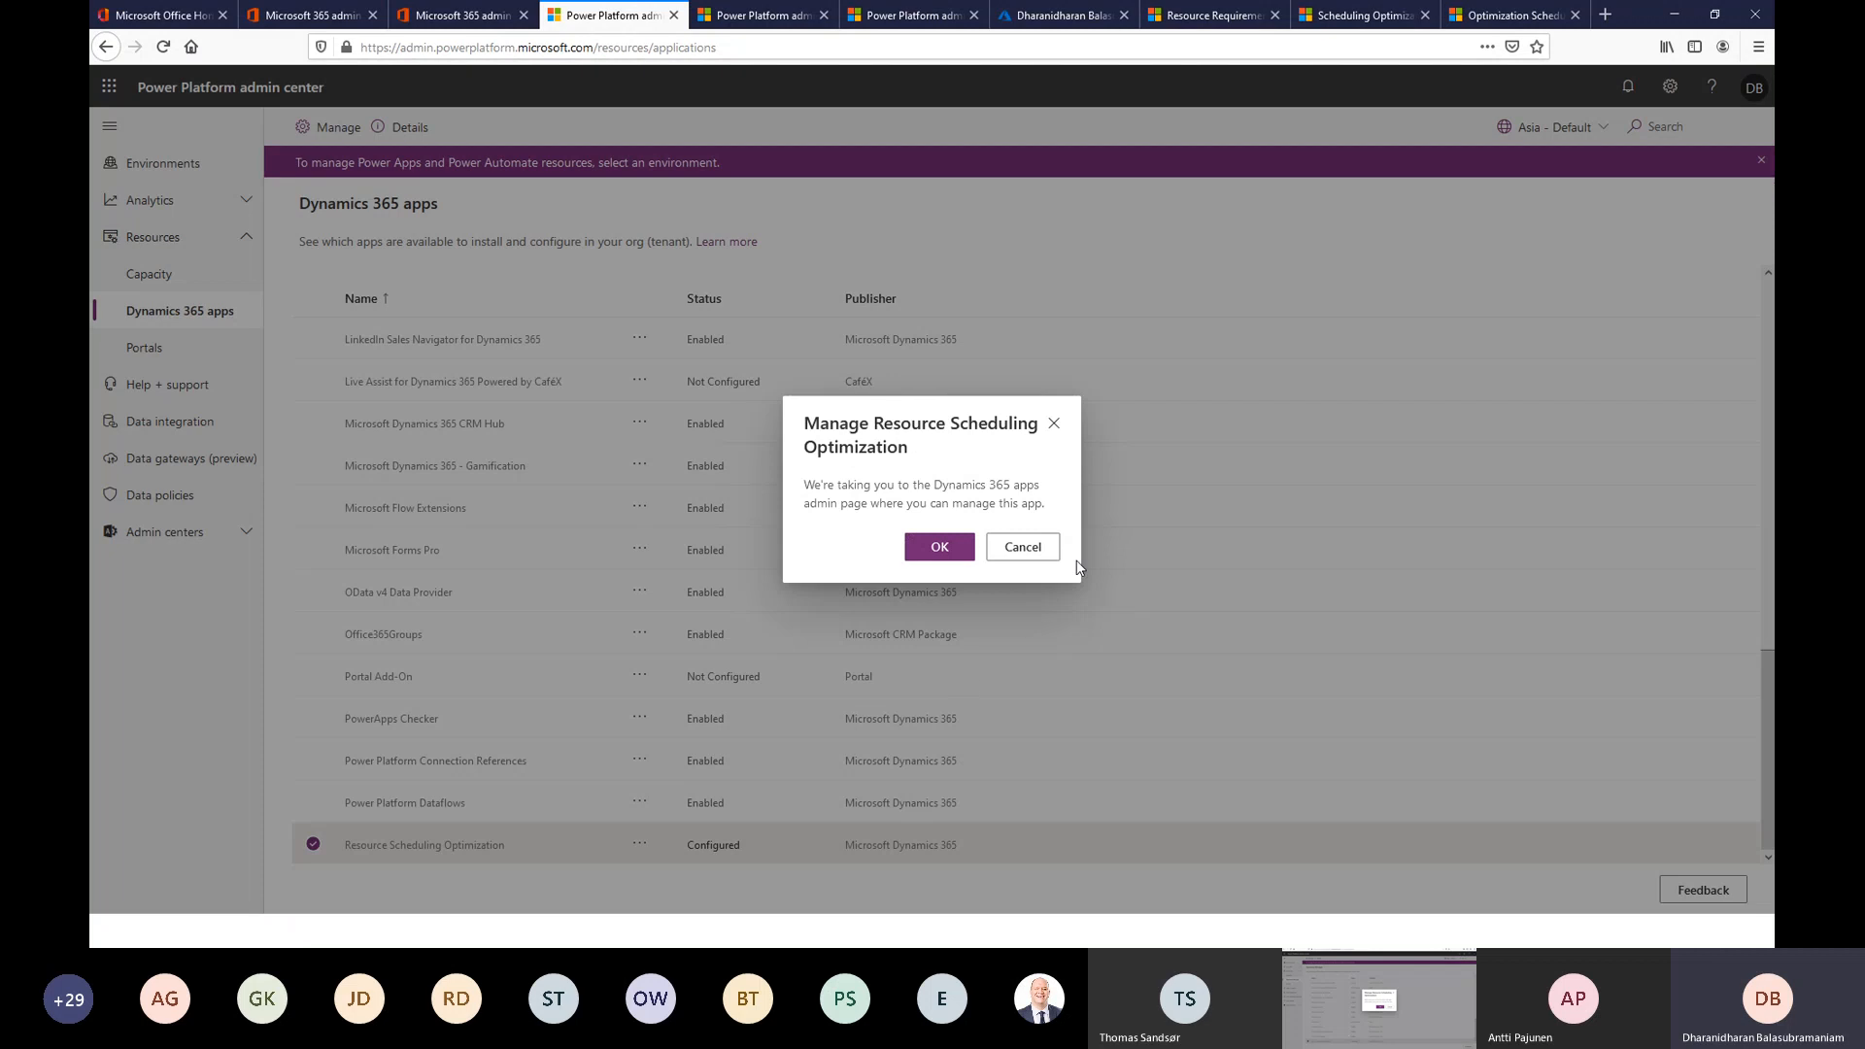
pyautogui.click(940, 547)
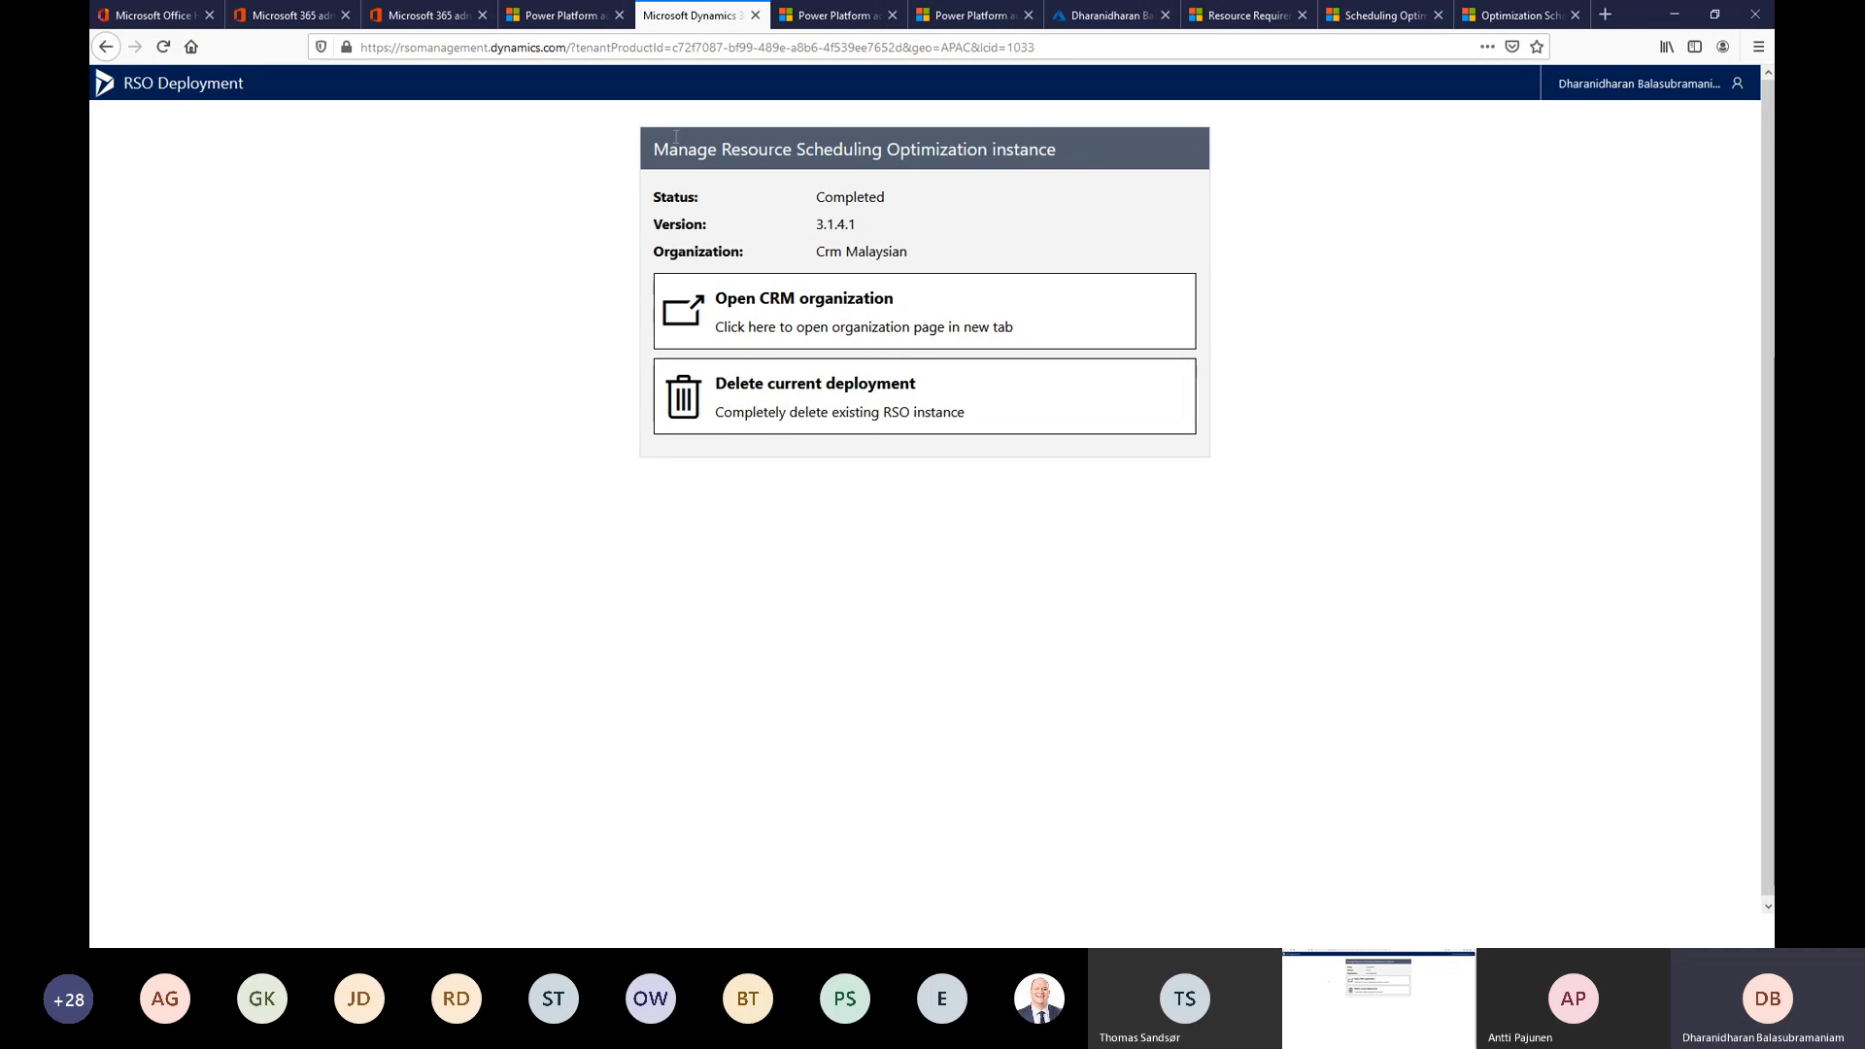
# Switch to the Dynamics 365 Field Service app and open the Resource Scheduling Optimization app from its app list.
pyautogui.click(835, 14)
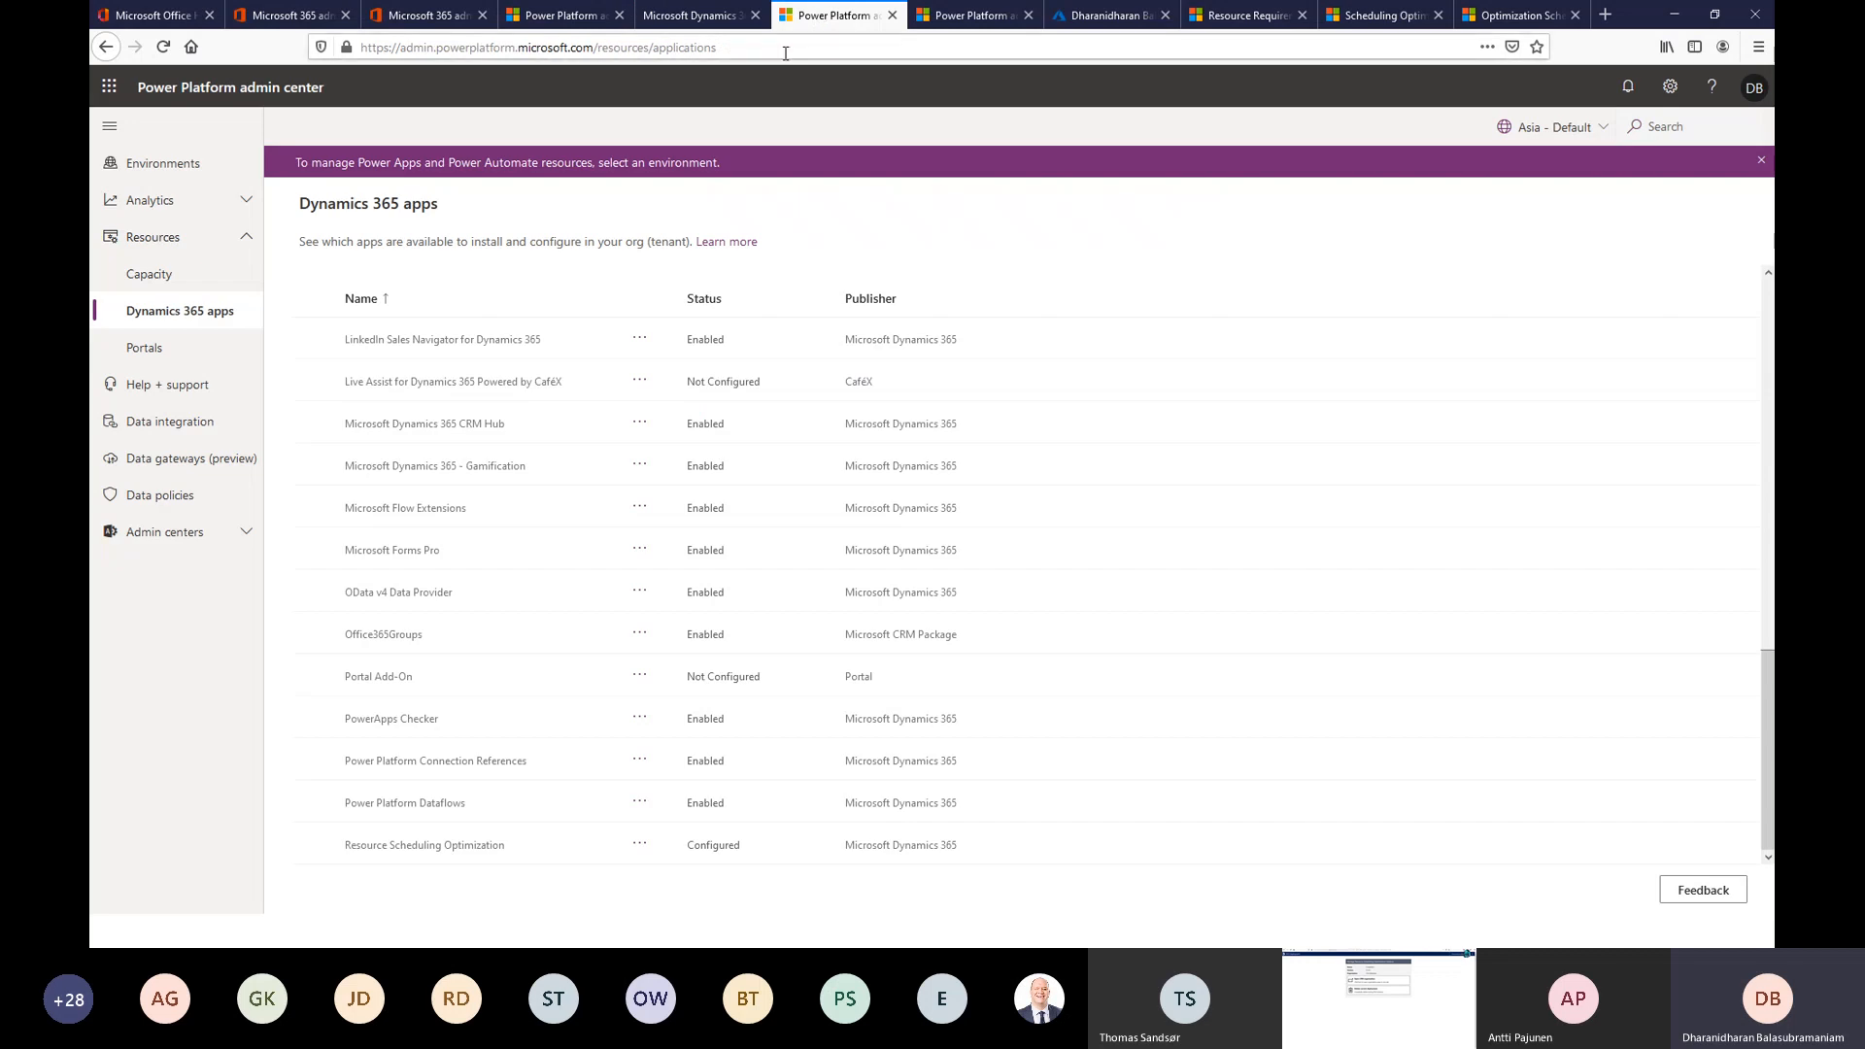
pyautogui.click(991, 11)
pyautogui.click(1248, 21)
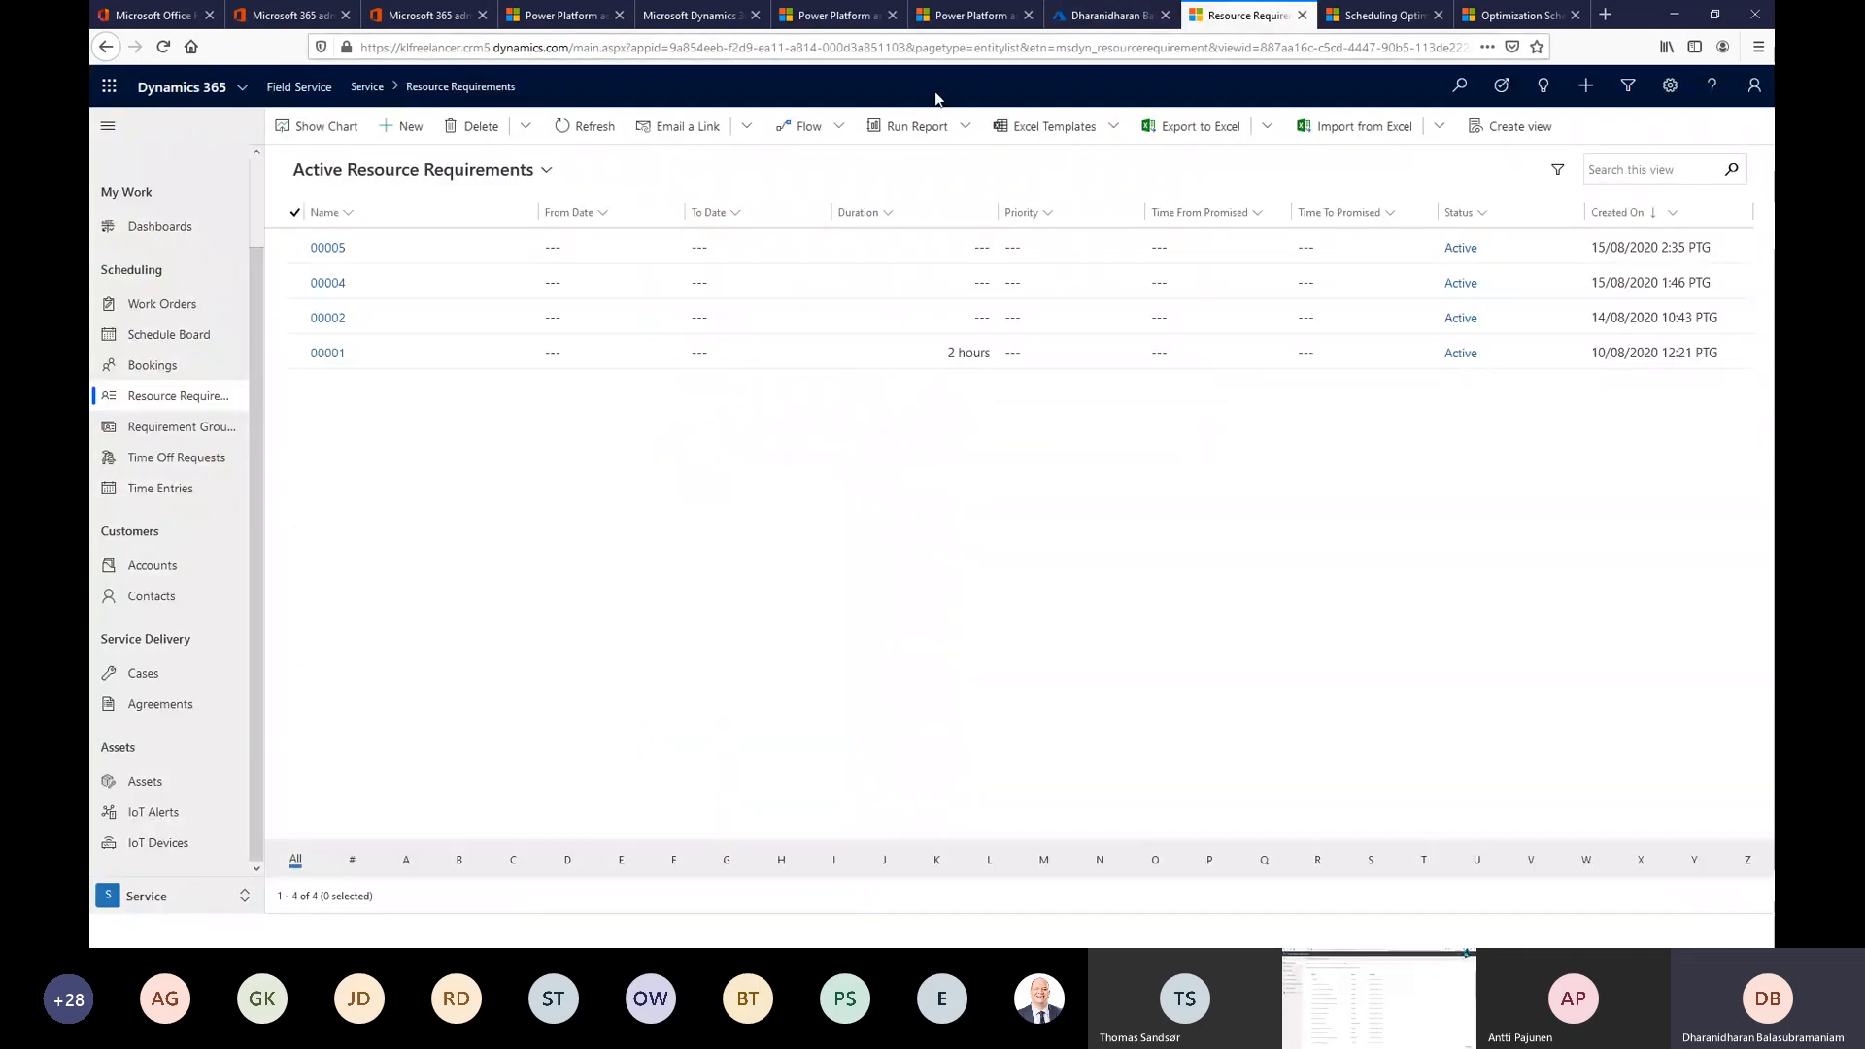
pyautogui.click(281, 88)
pyautogui.click(242, 87)
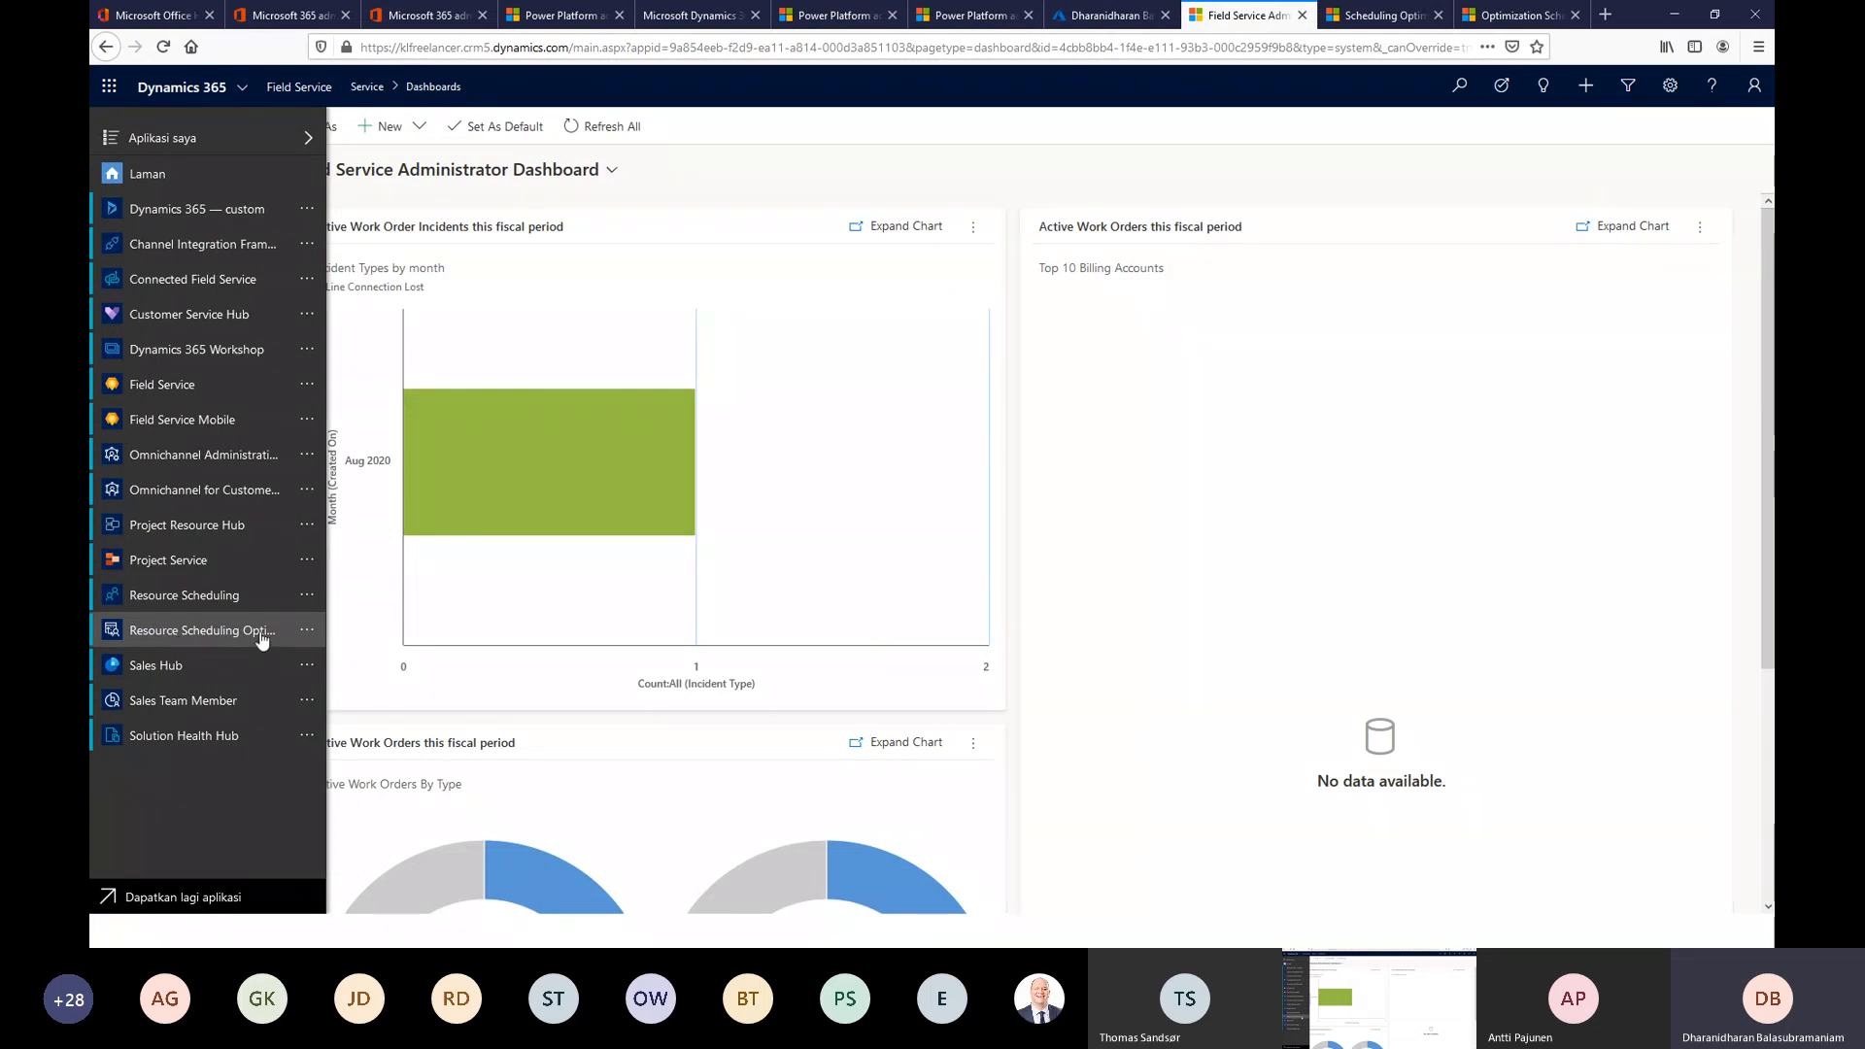
pyautogui.click(260, 631)
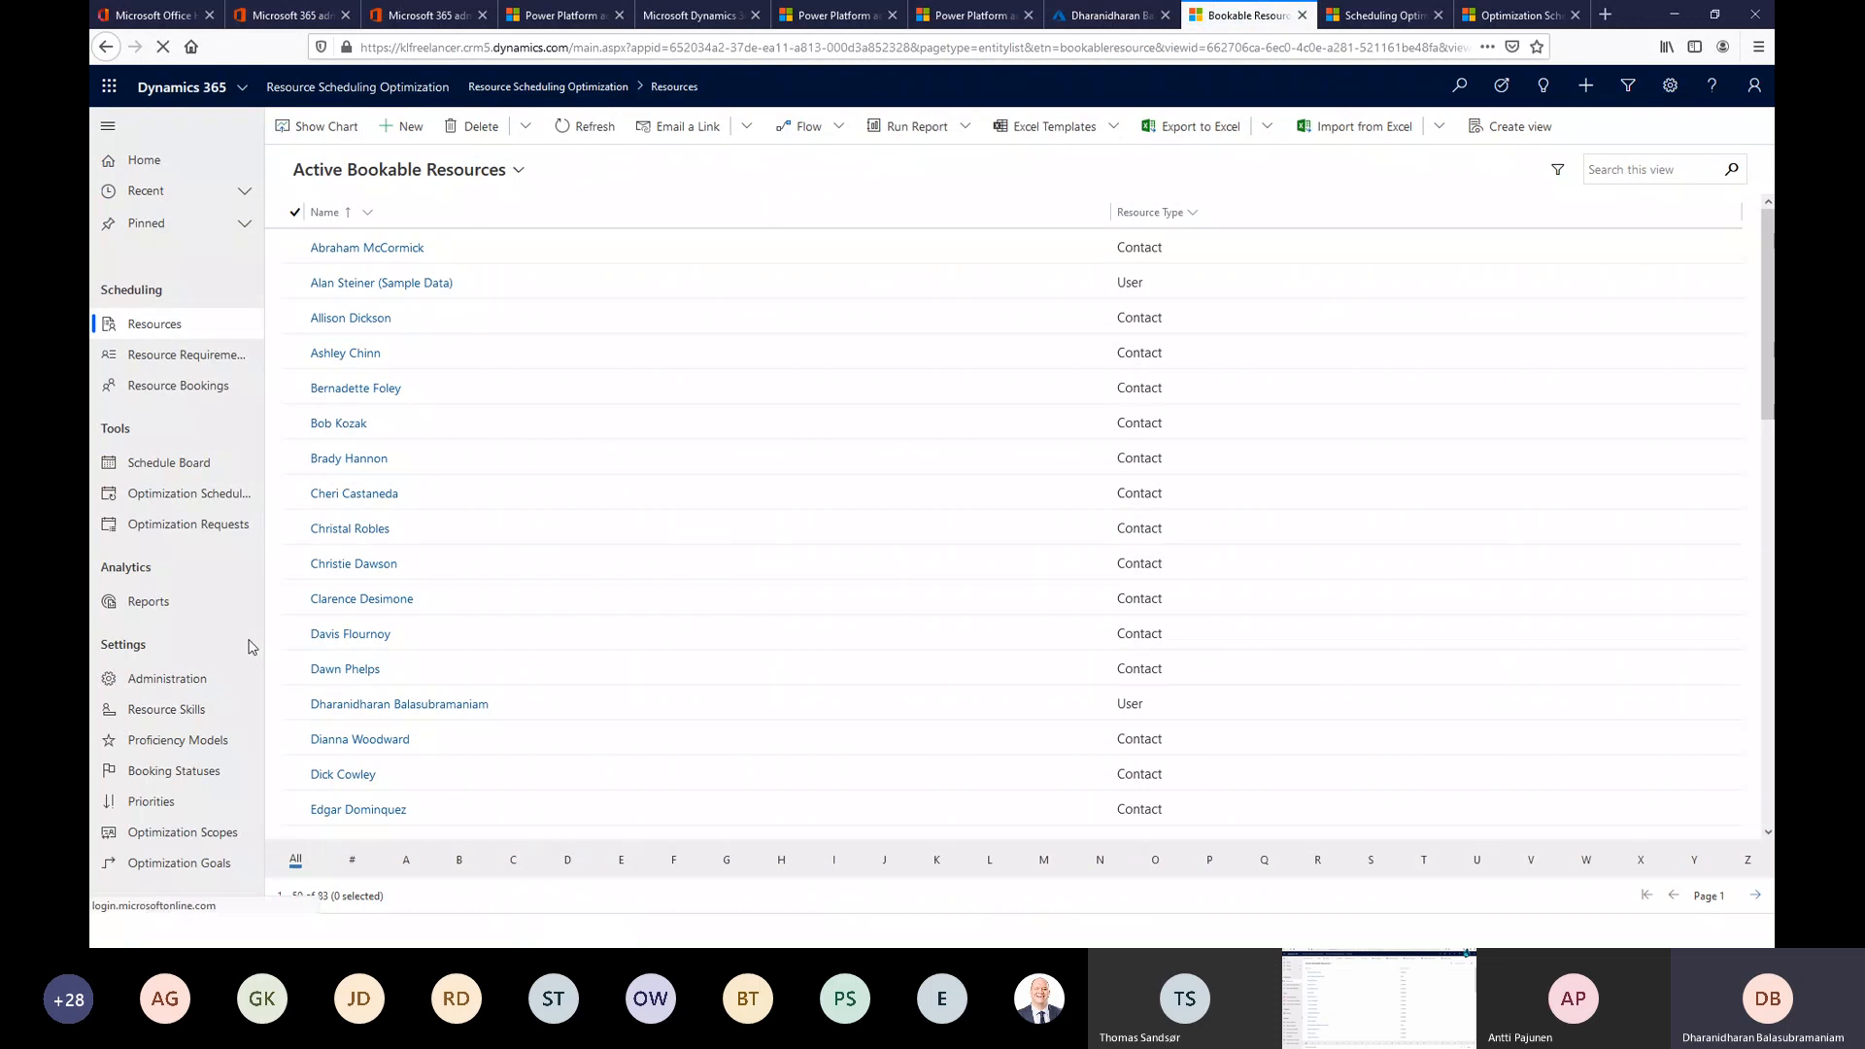
# Open the Resource Scheduling record in the Scheduling Parameters and display its Resource Scheduling Optimization settings.
pyautogui.click(191, 689)
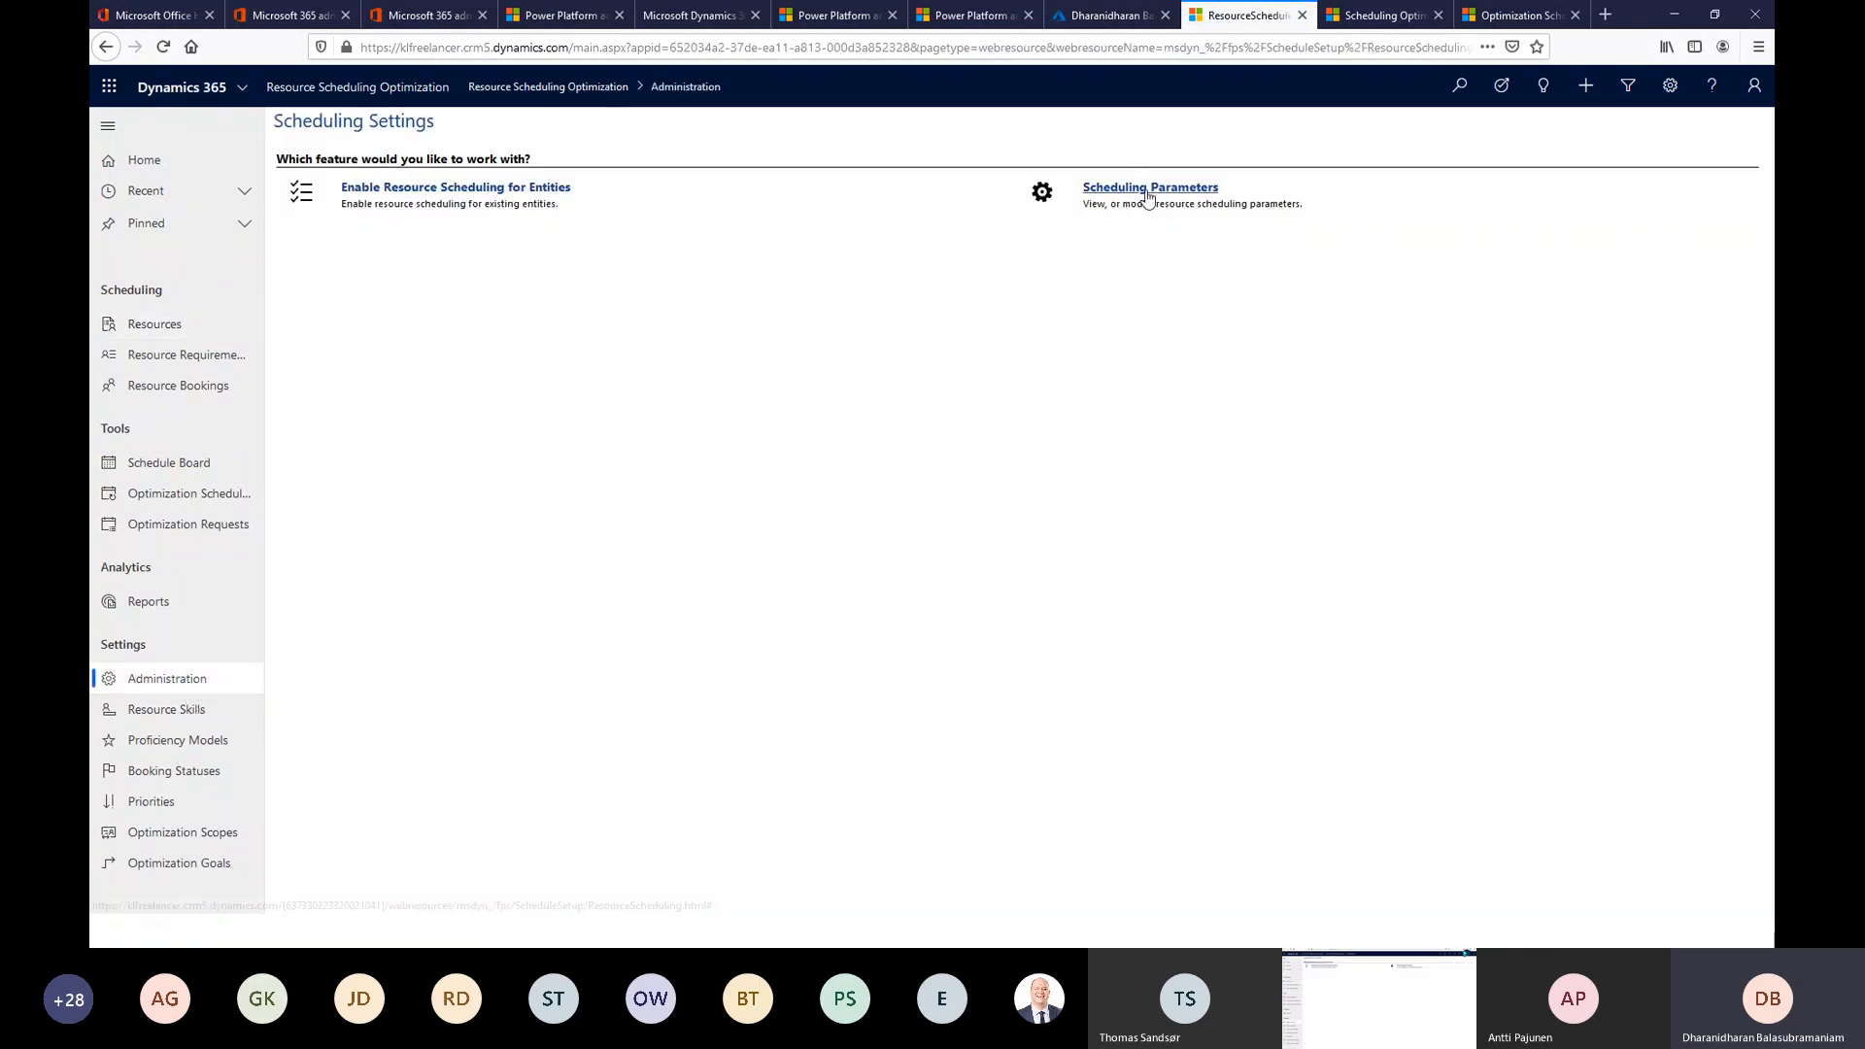
pyautogui.click(1182, 198)
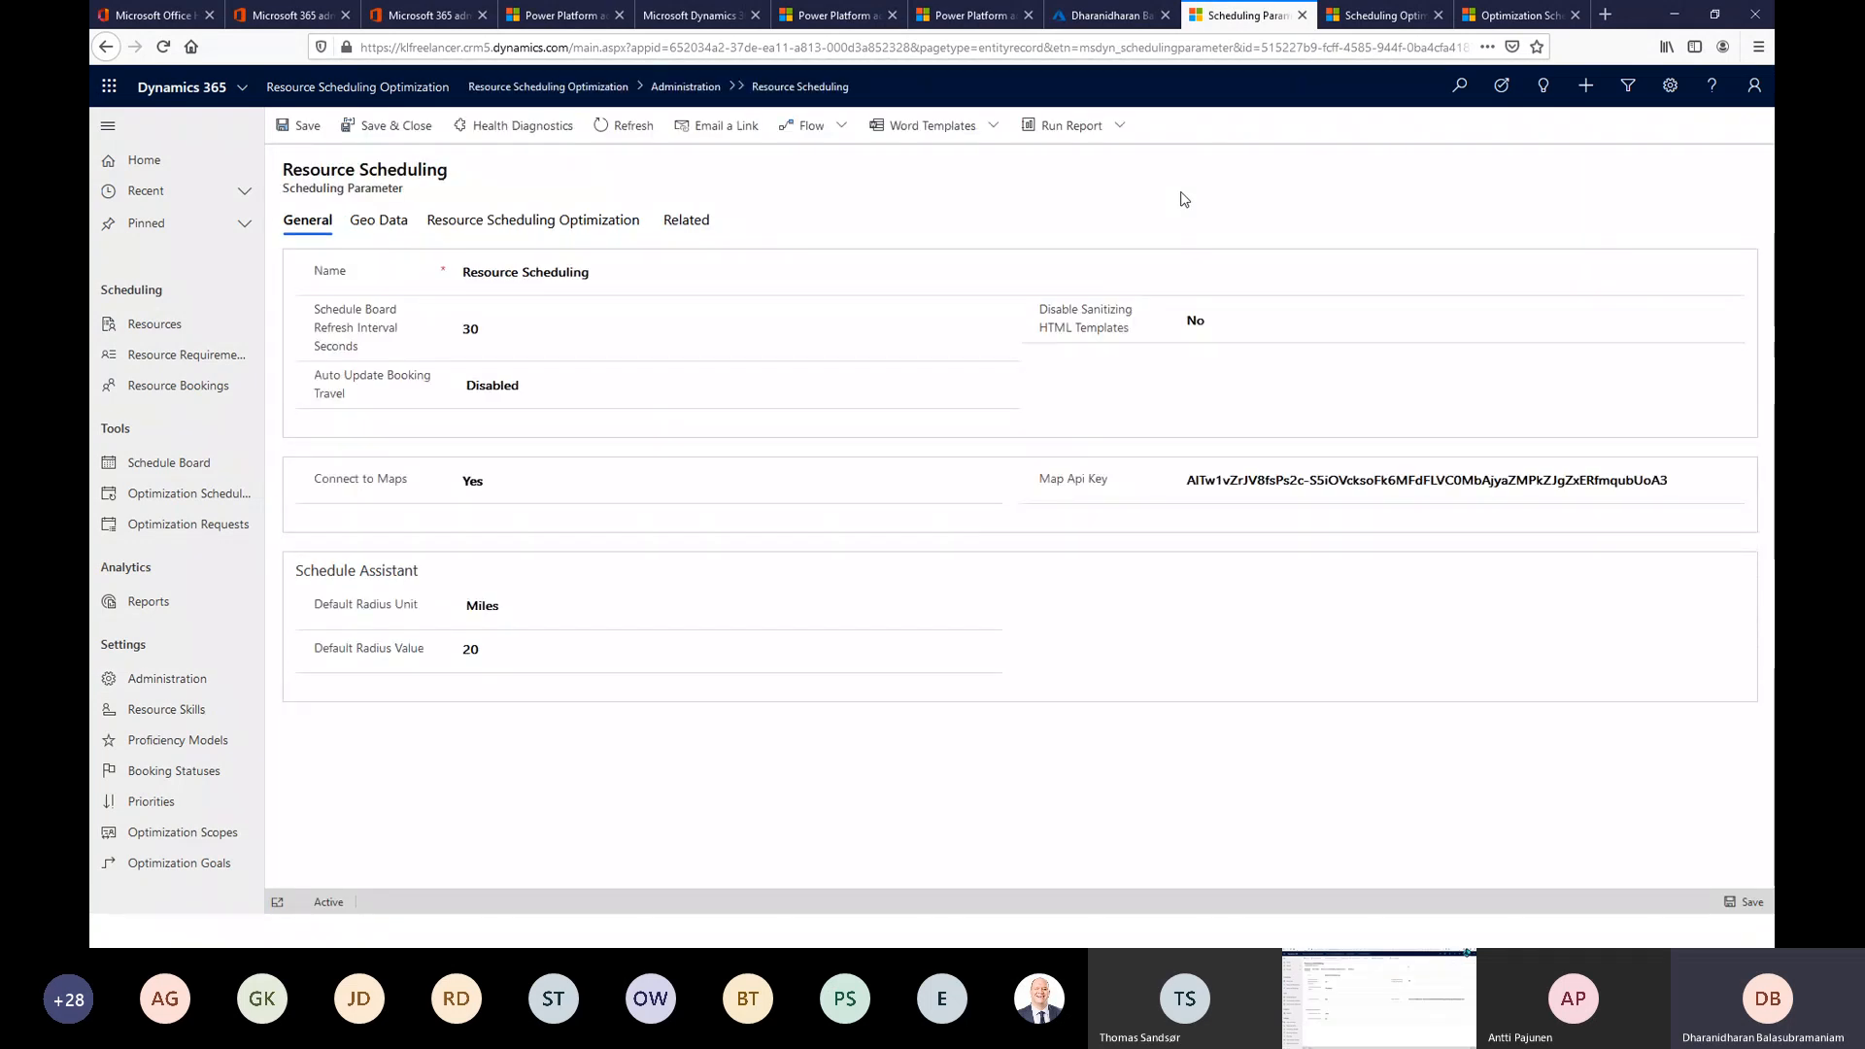
pyautogui.click(571, 225)
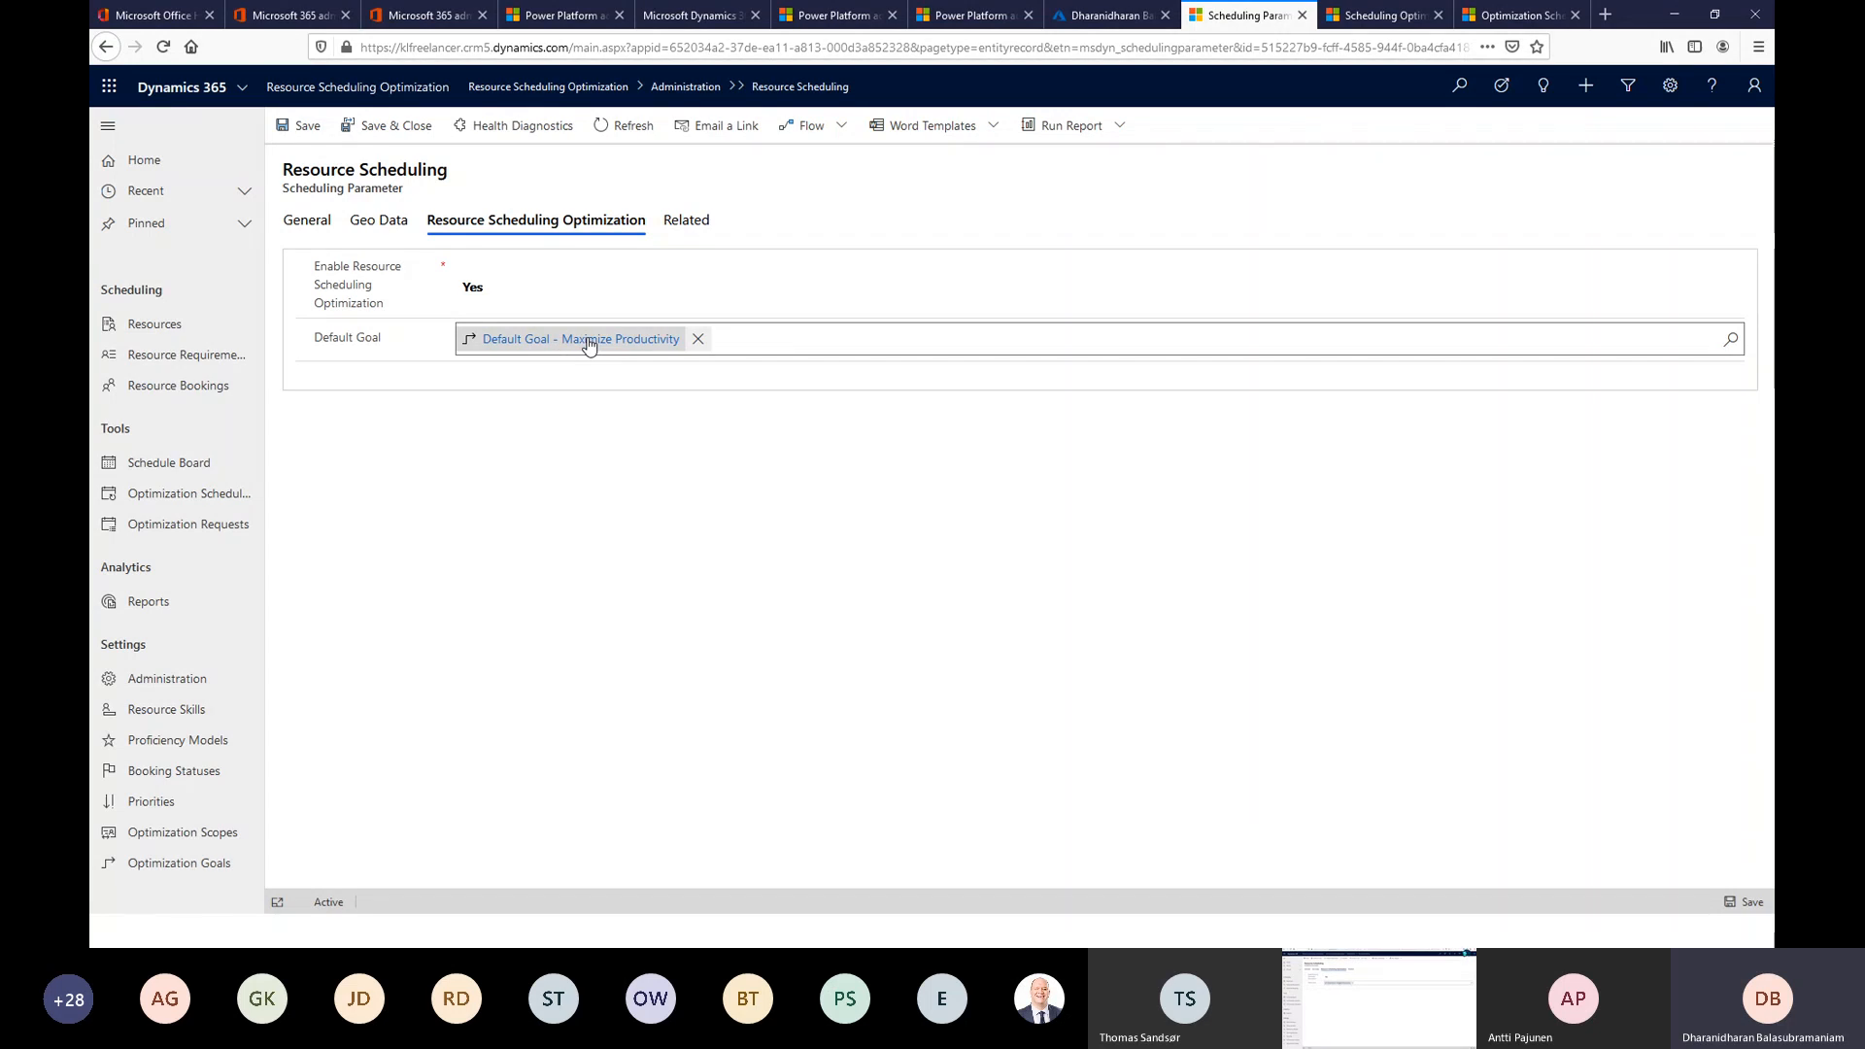
# Review the Resource Scheduling record's general parameters, checking the Connect to Maps setting and the Map Api Key field.
pyautogui.click(683, 396)
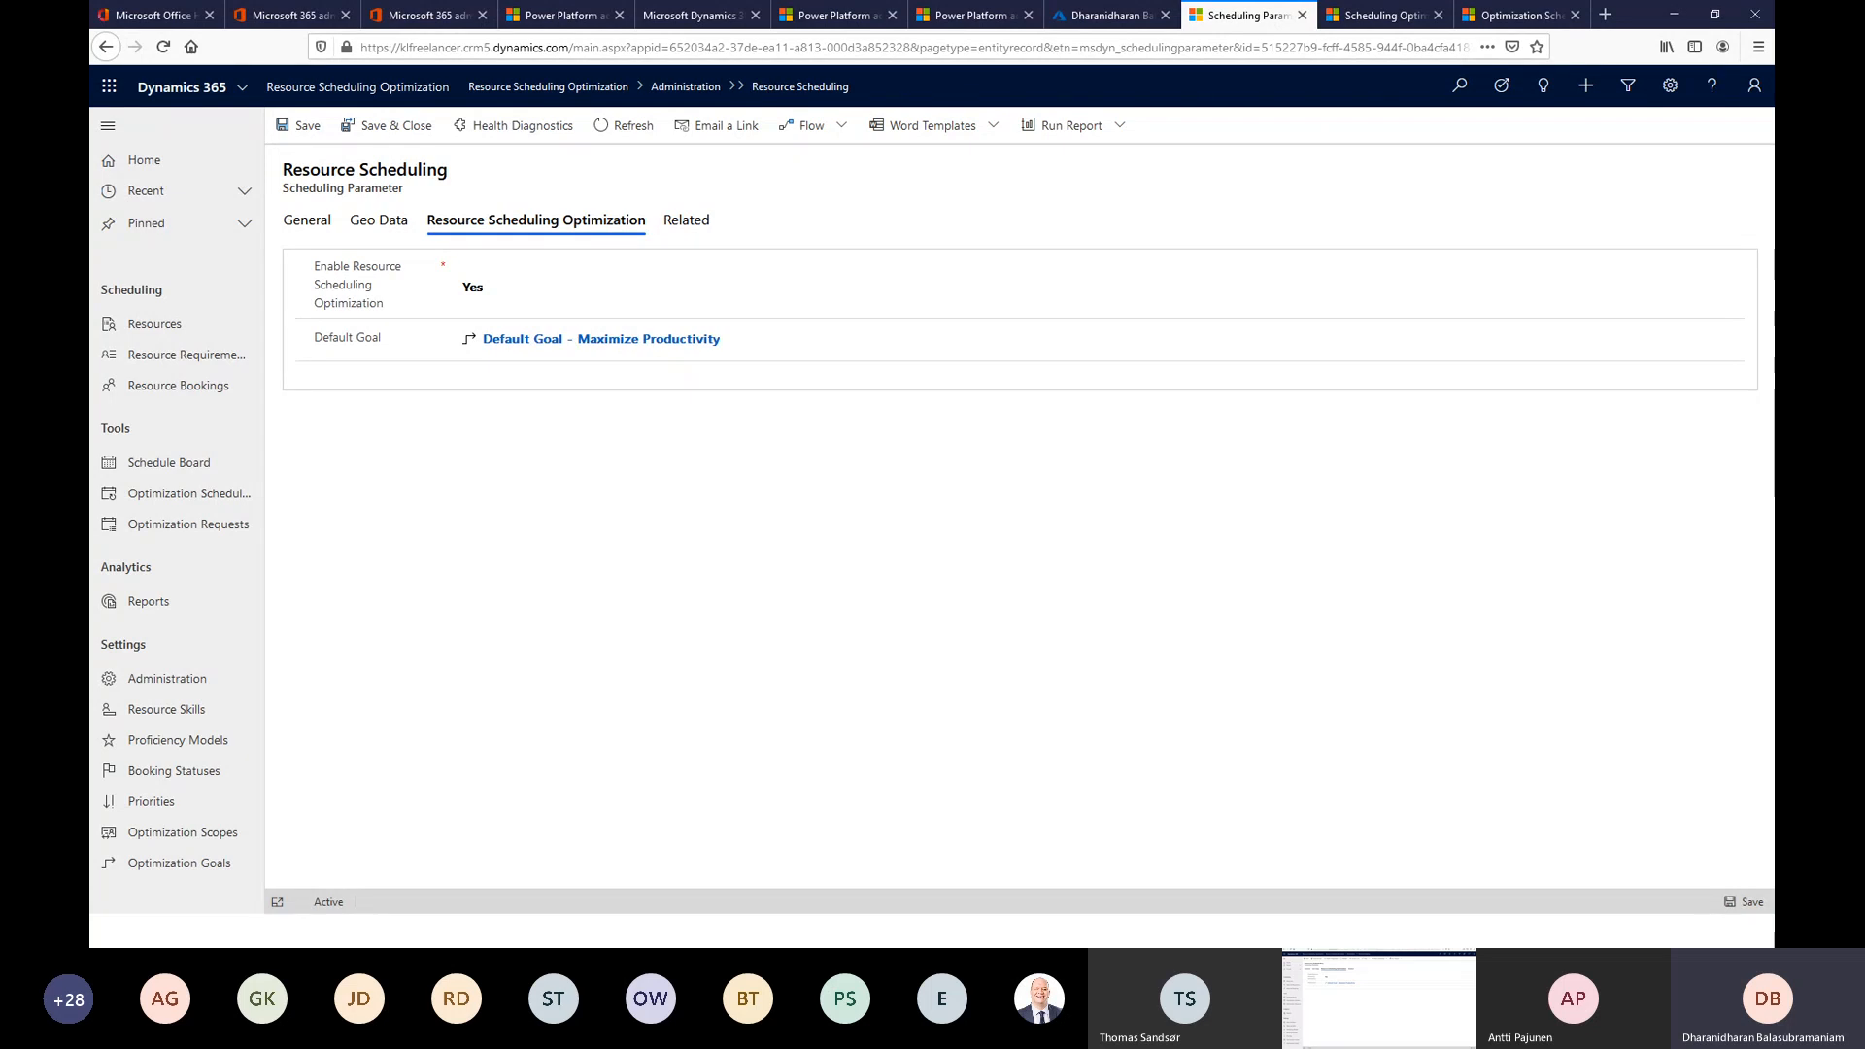
pyautogui.click(321, 230)
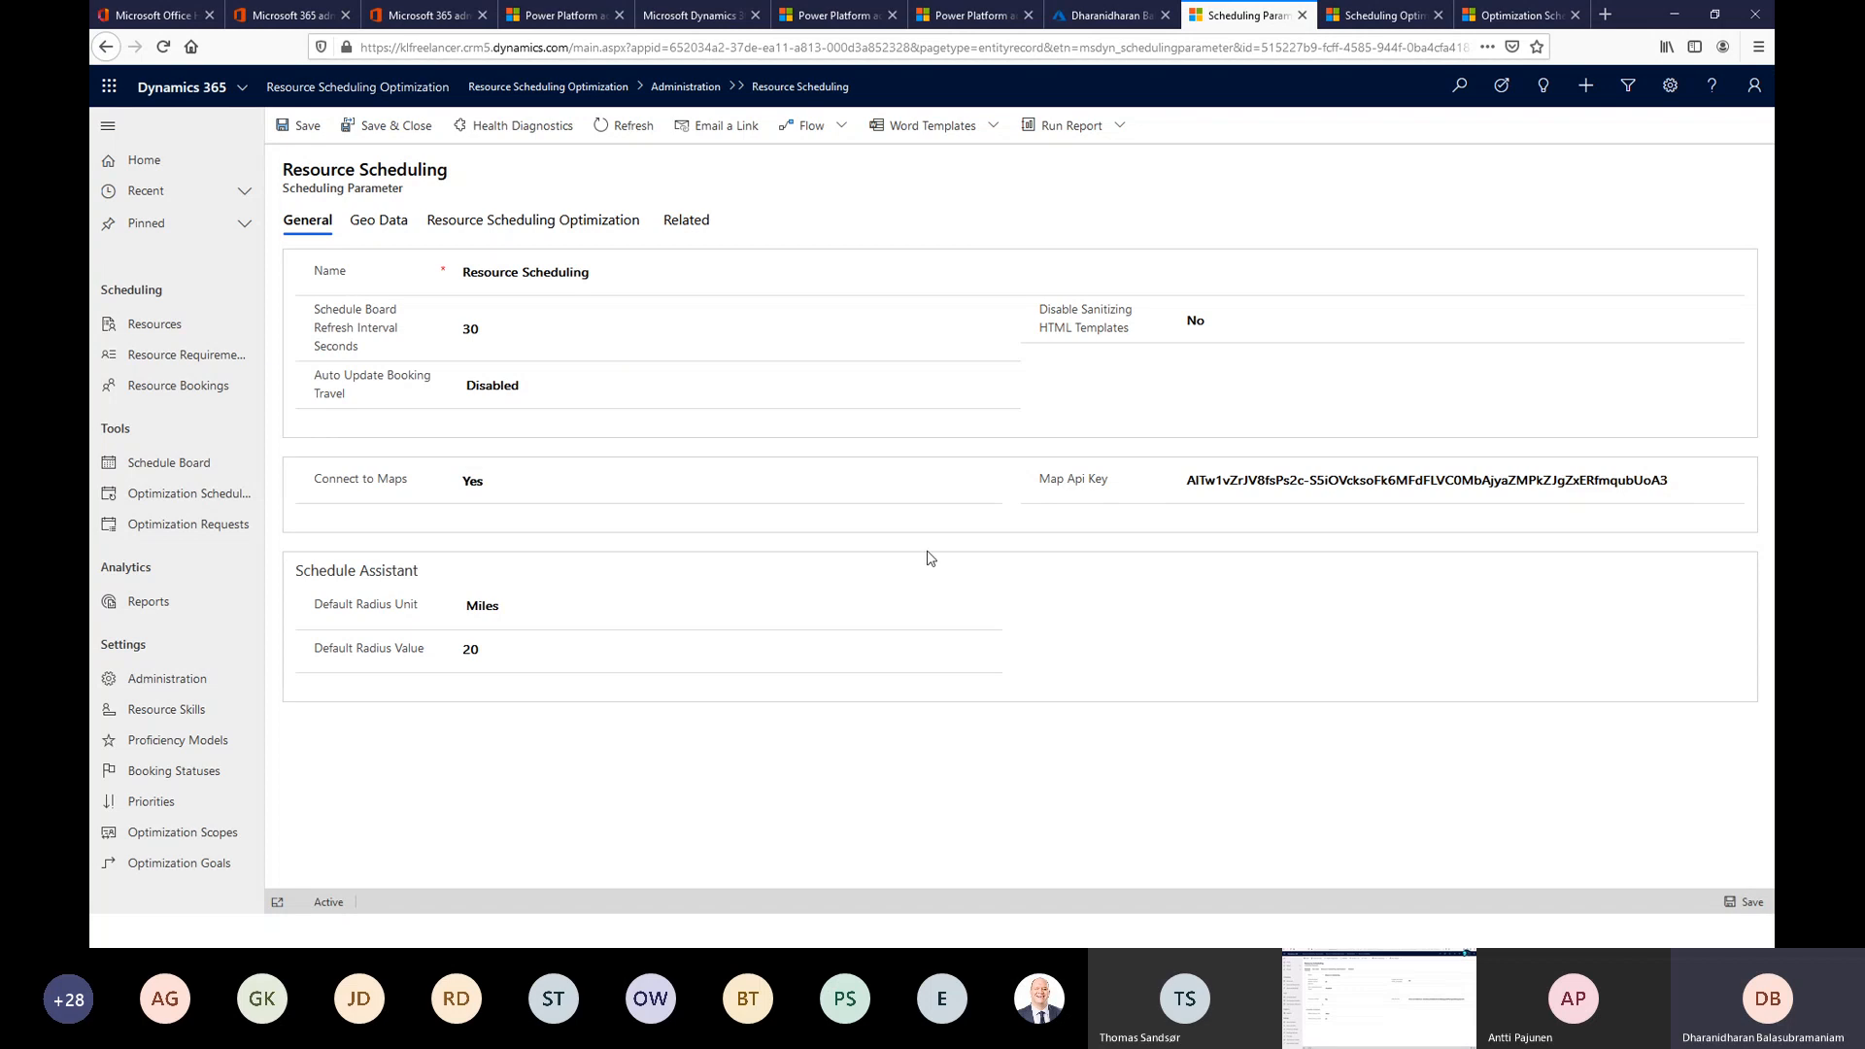
pyautogui.moveTo(1679, 481); pyautogui.dragTo(1186, 486)
pyautogui.click(1108, 505)
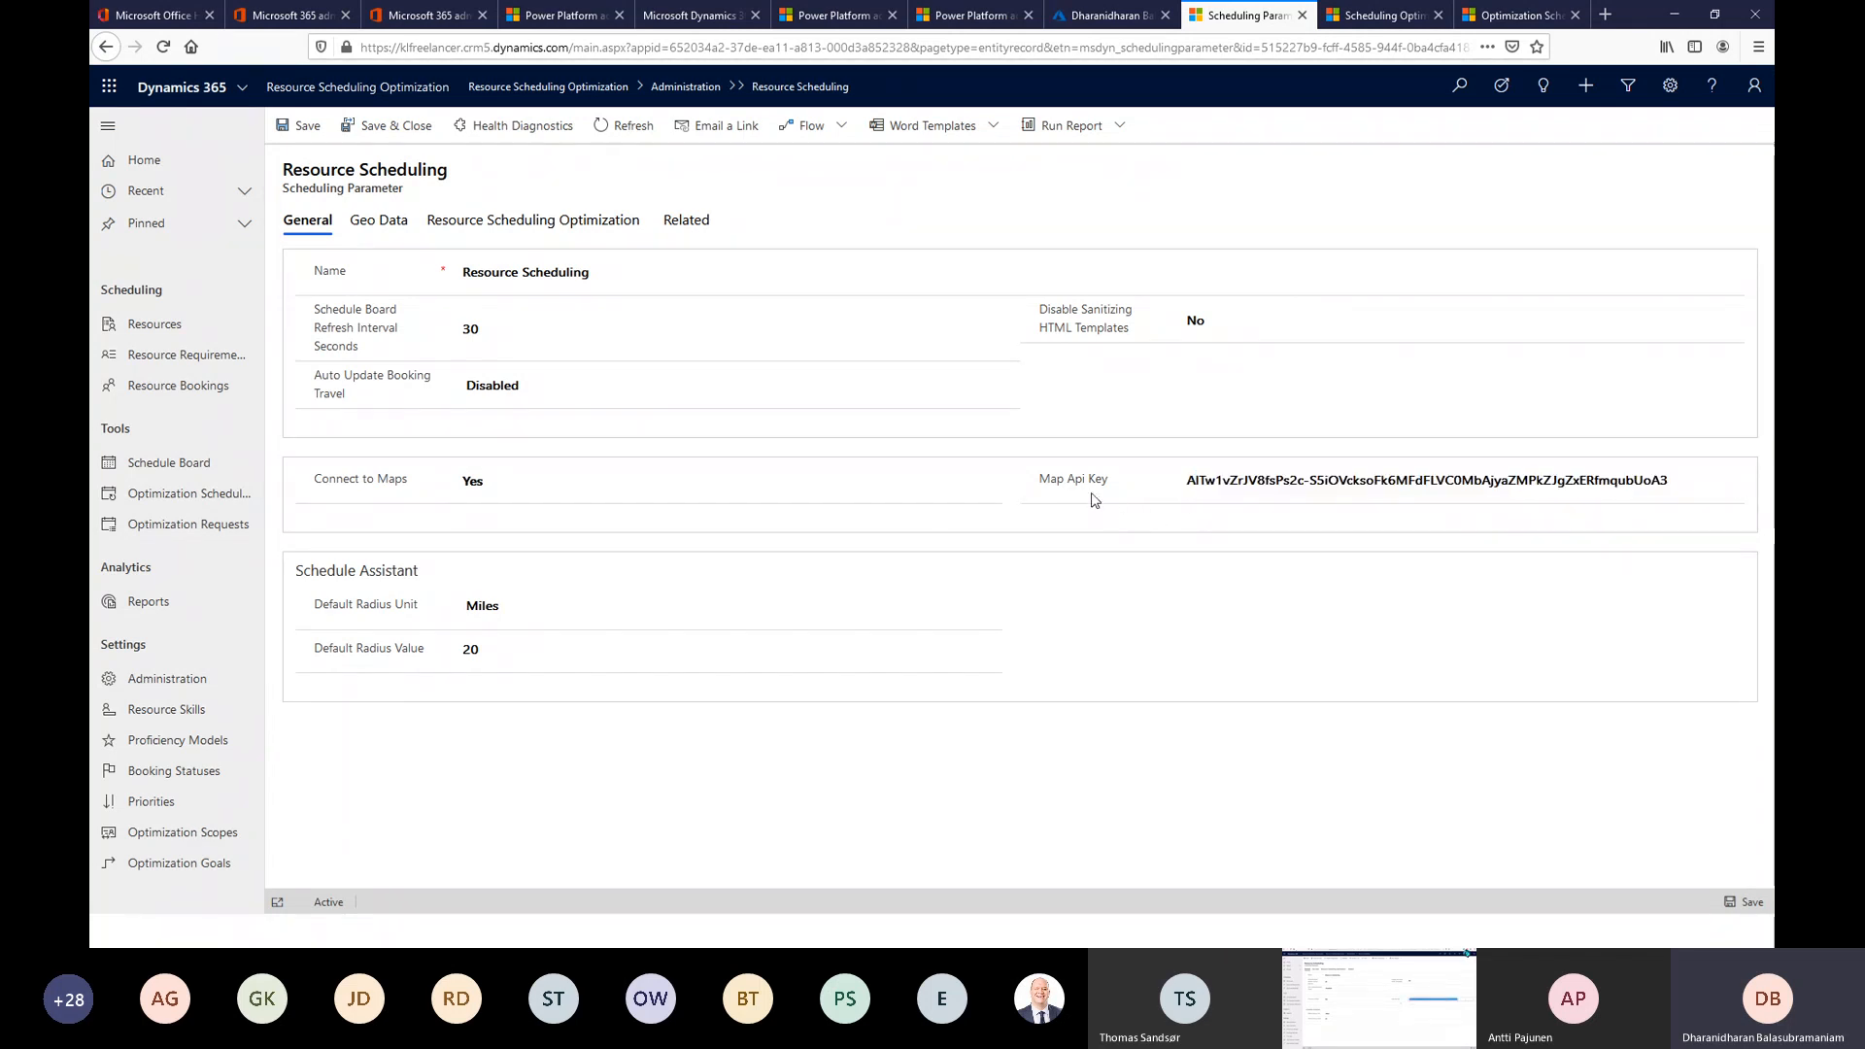
pyautogui.click(1194, 481)
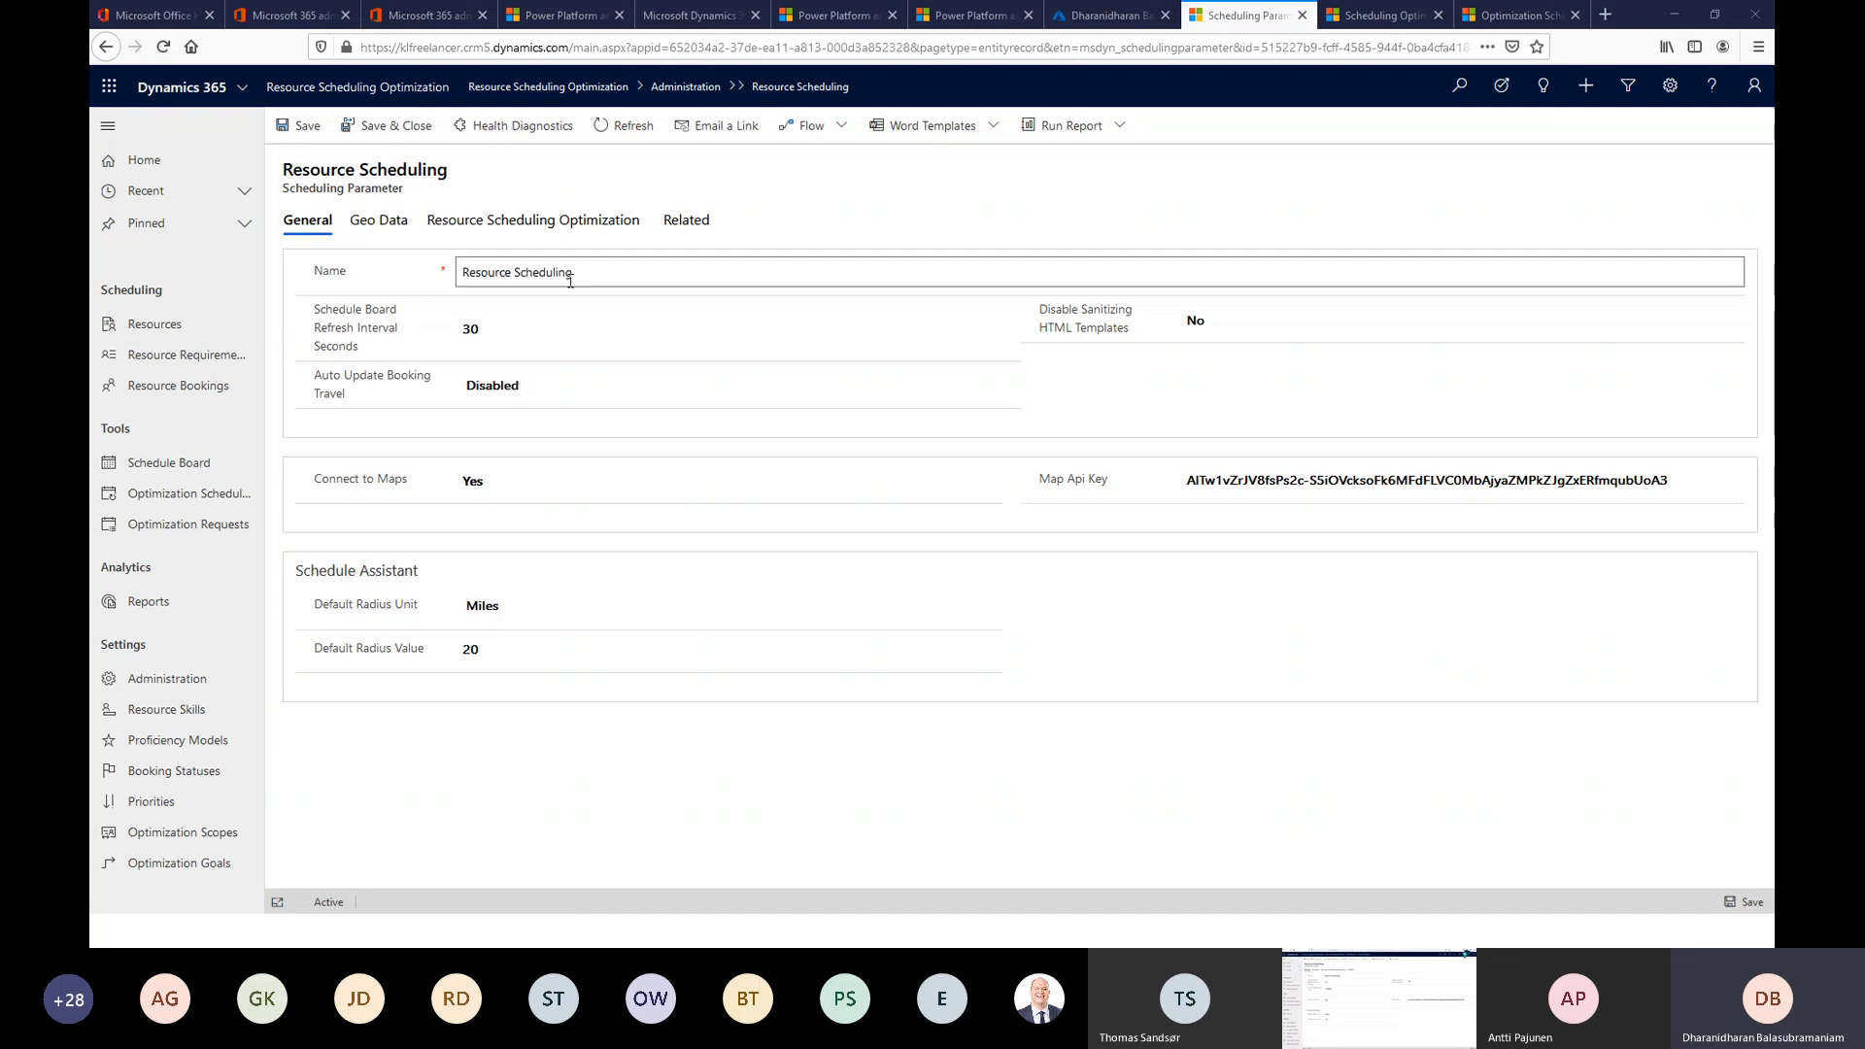
# Search the active bookable resources by the resource's first name and open the matching resource record.
pyautogui.click(177, 323)
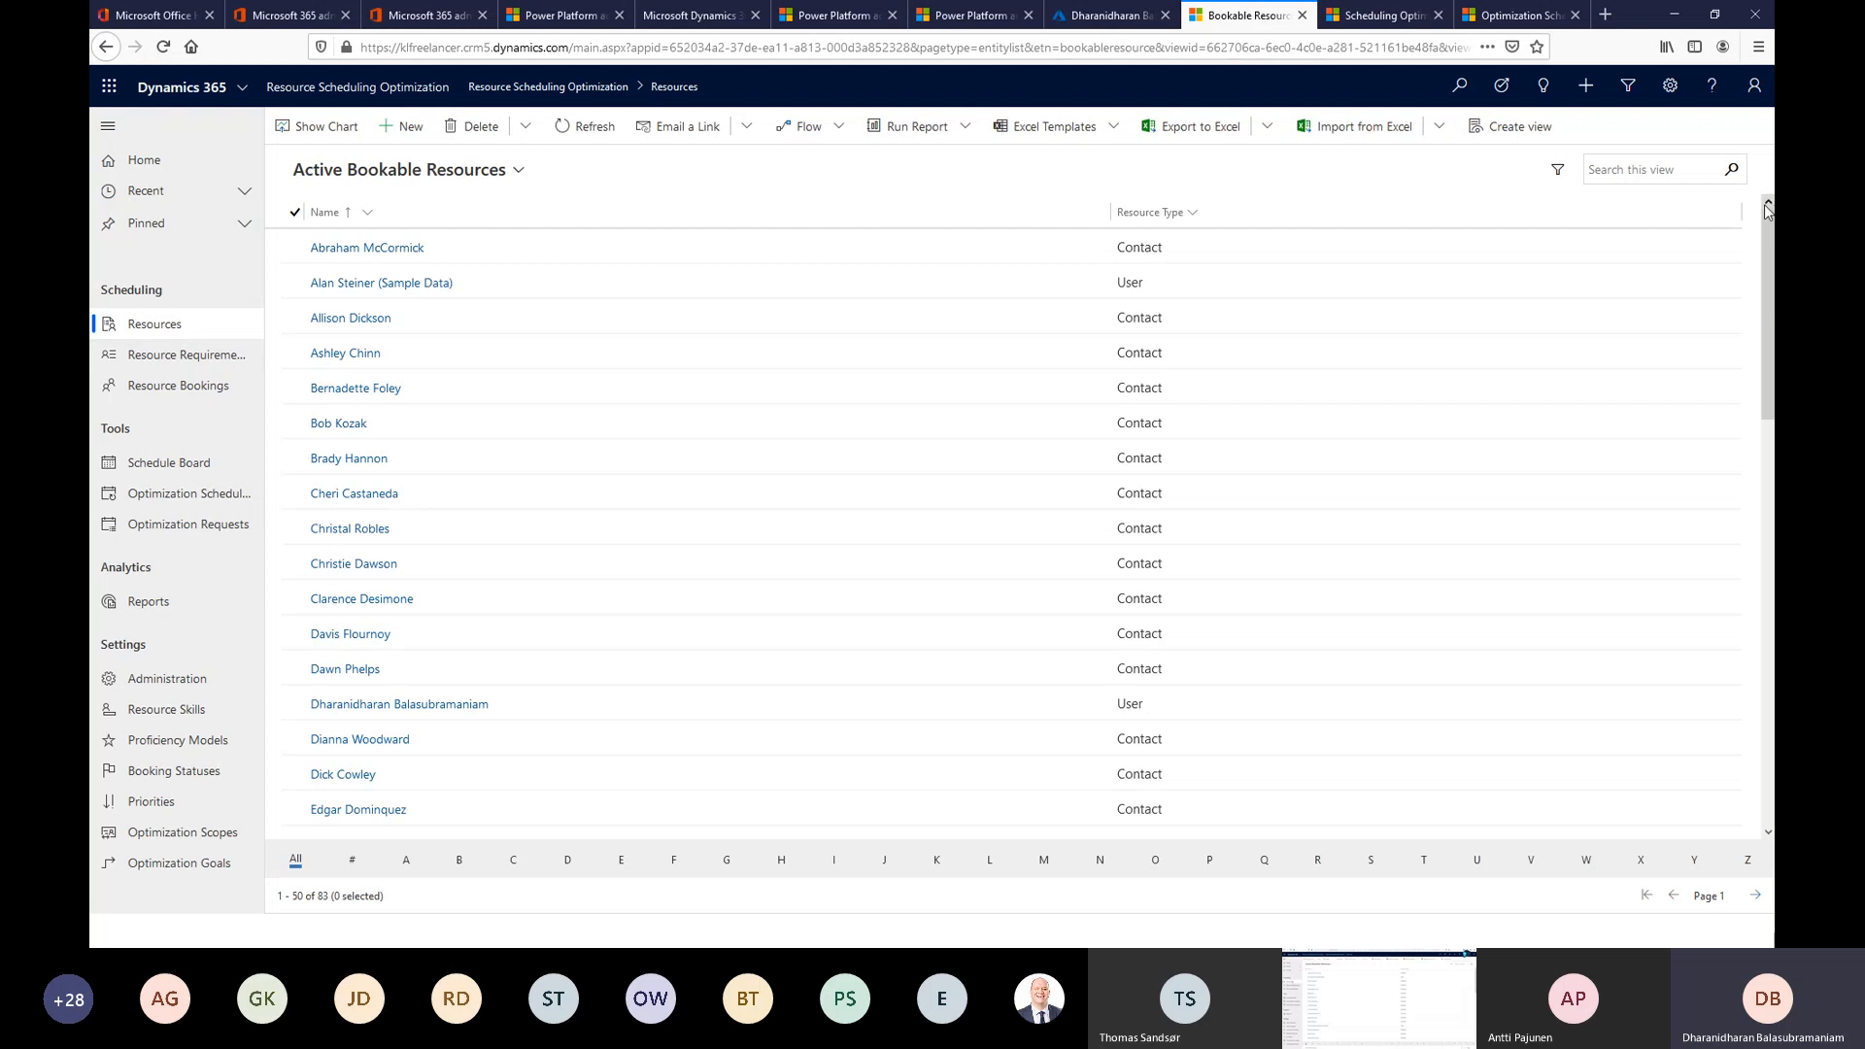
pyautogui.click(1664, 170)
pyautogui.write('Dharani')
pyautogui.press('Return')
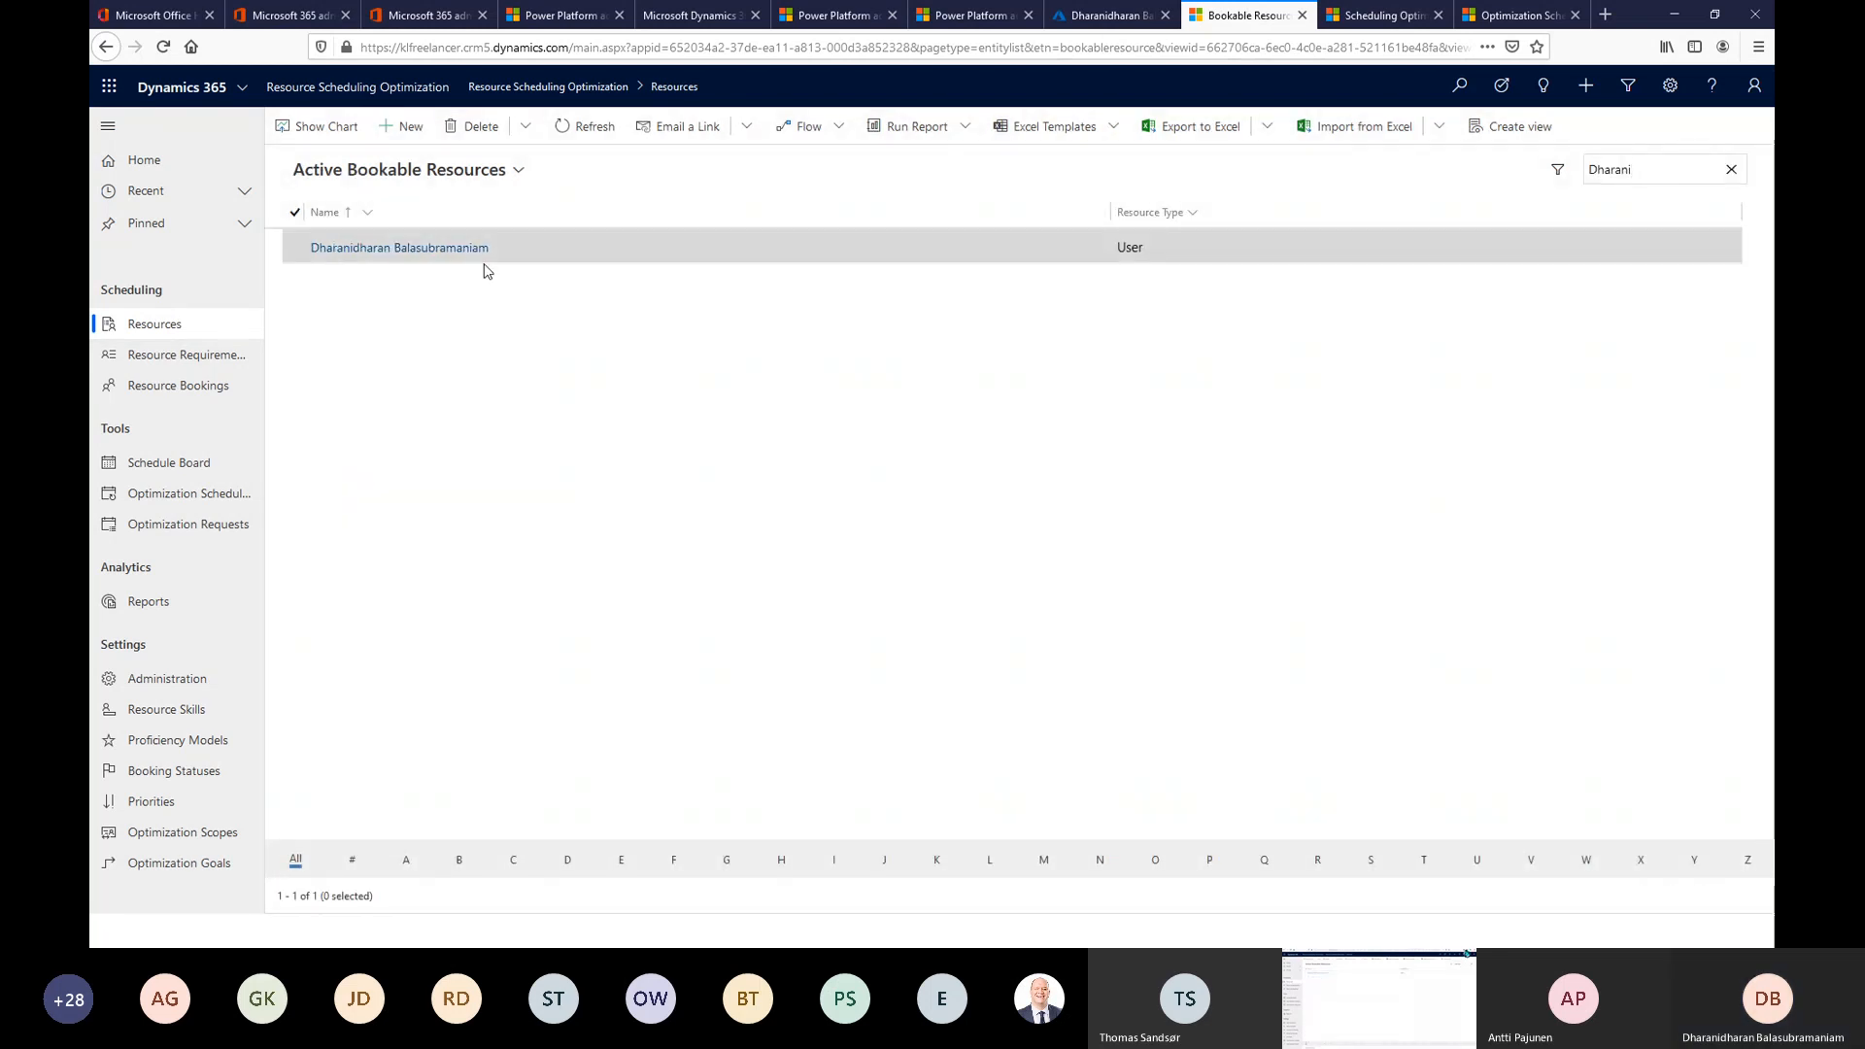
pyautogui.click(463, 251)
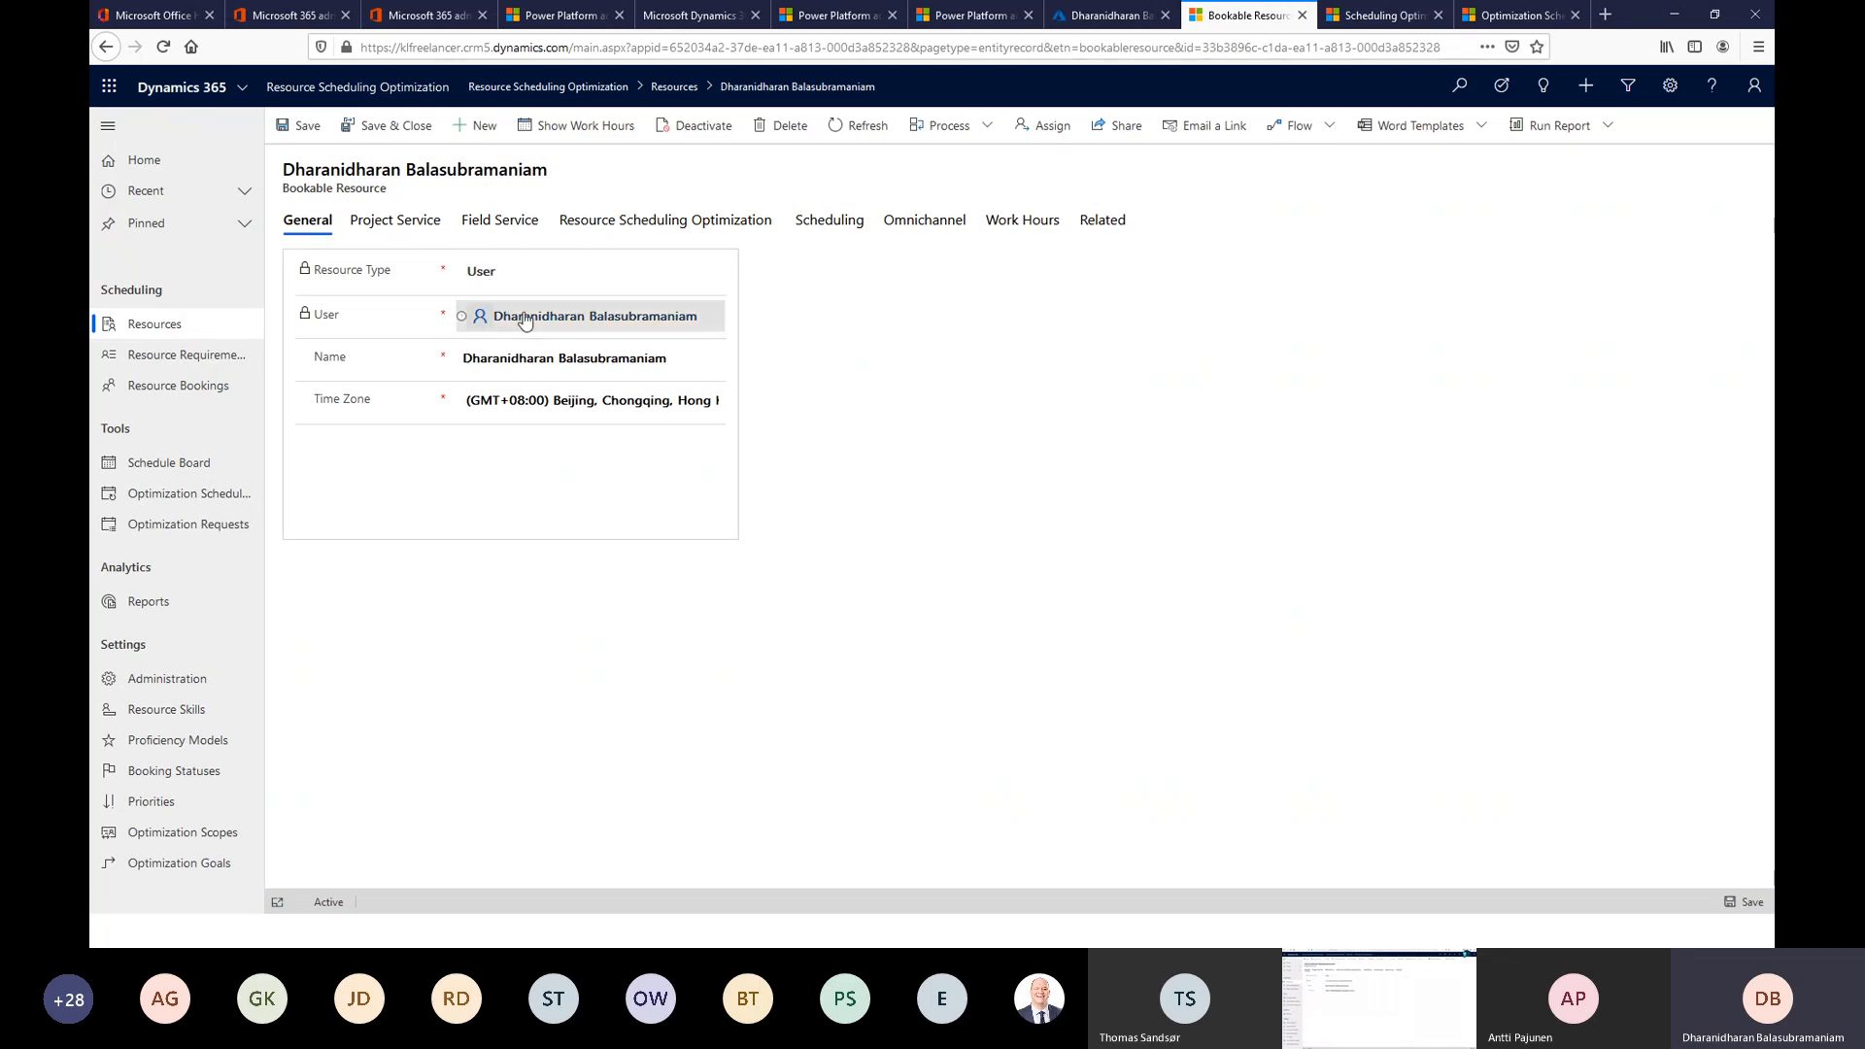
pyautogui.moveTo(495, 317)
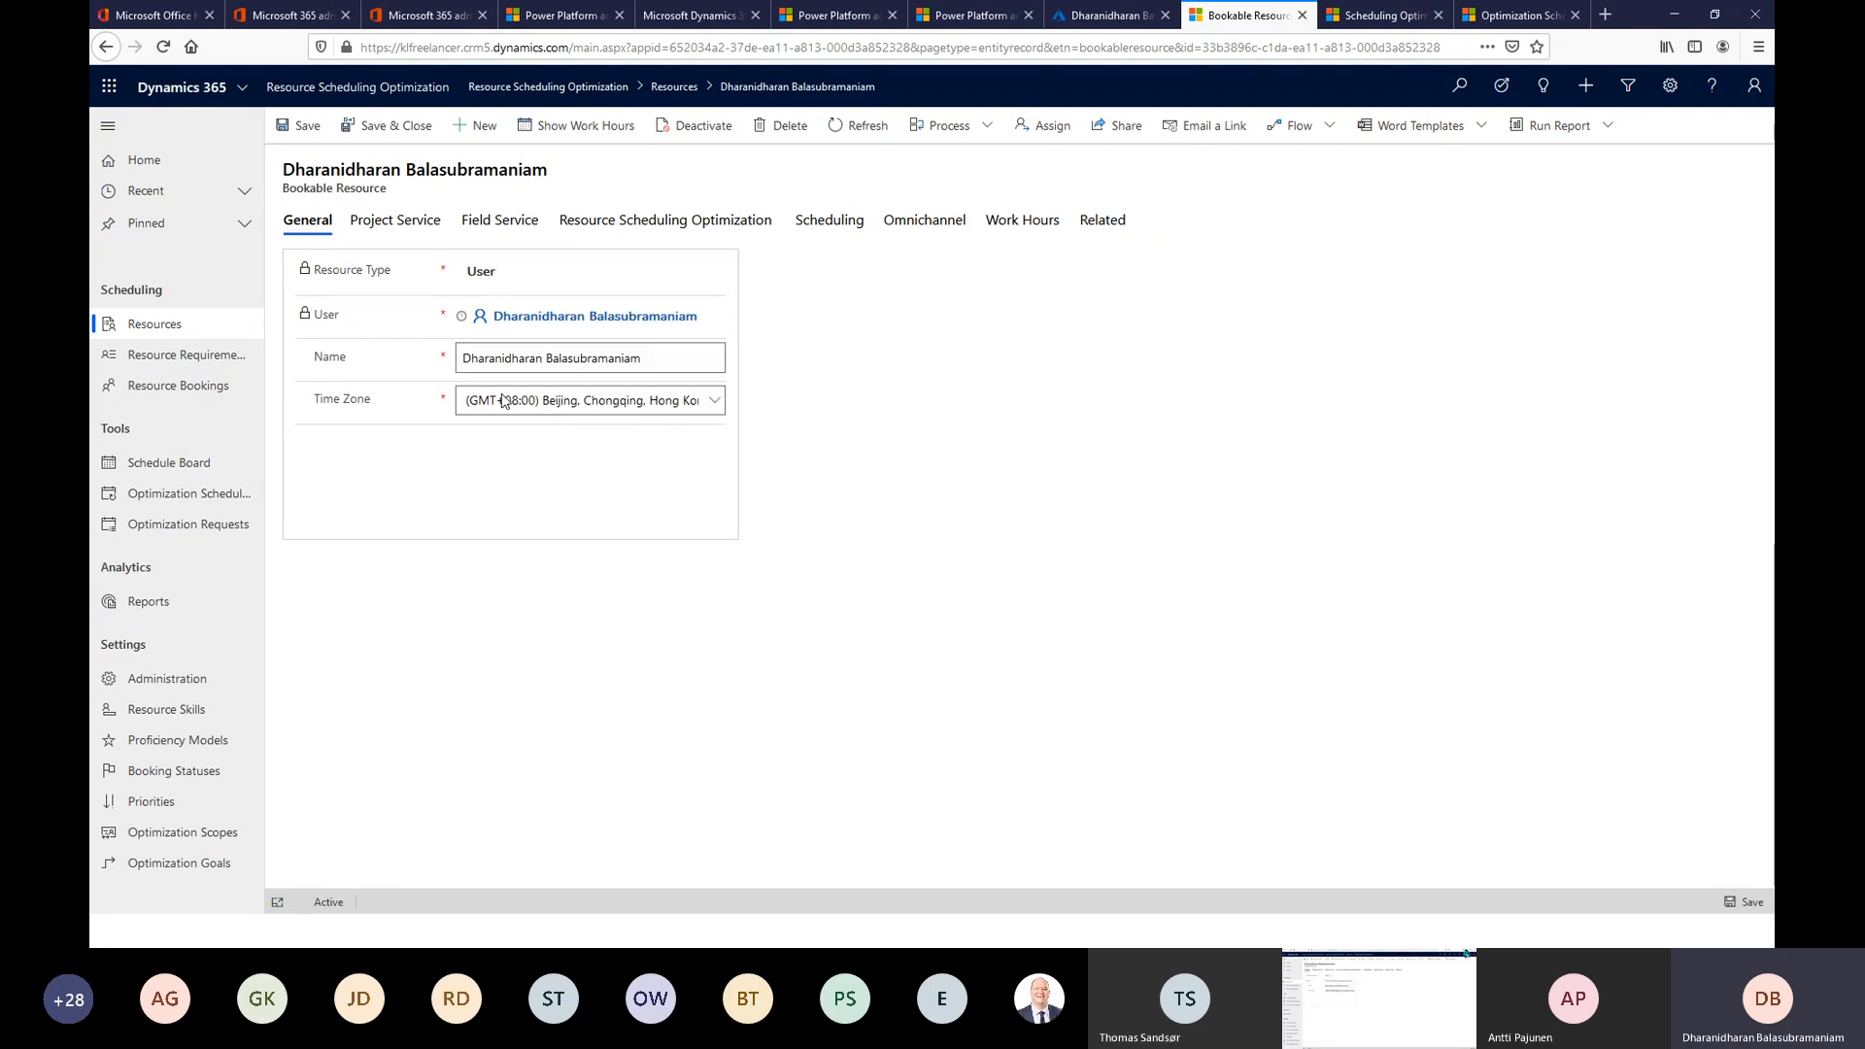
# Review the resource's Optimize Schedule setting and its Start Location and End Location options, comparing them with the general details.
pyautogui.click(602, 232)
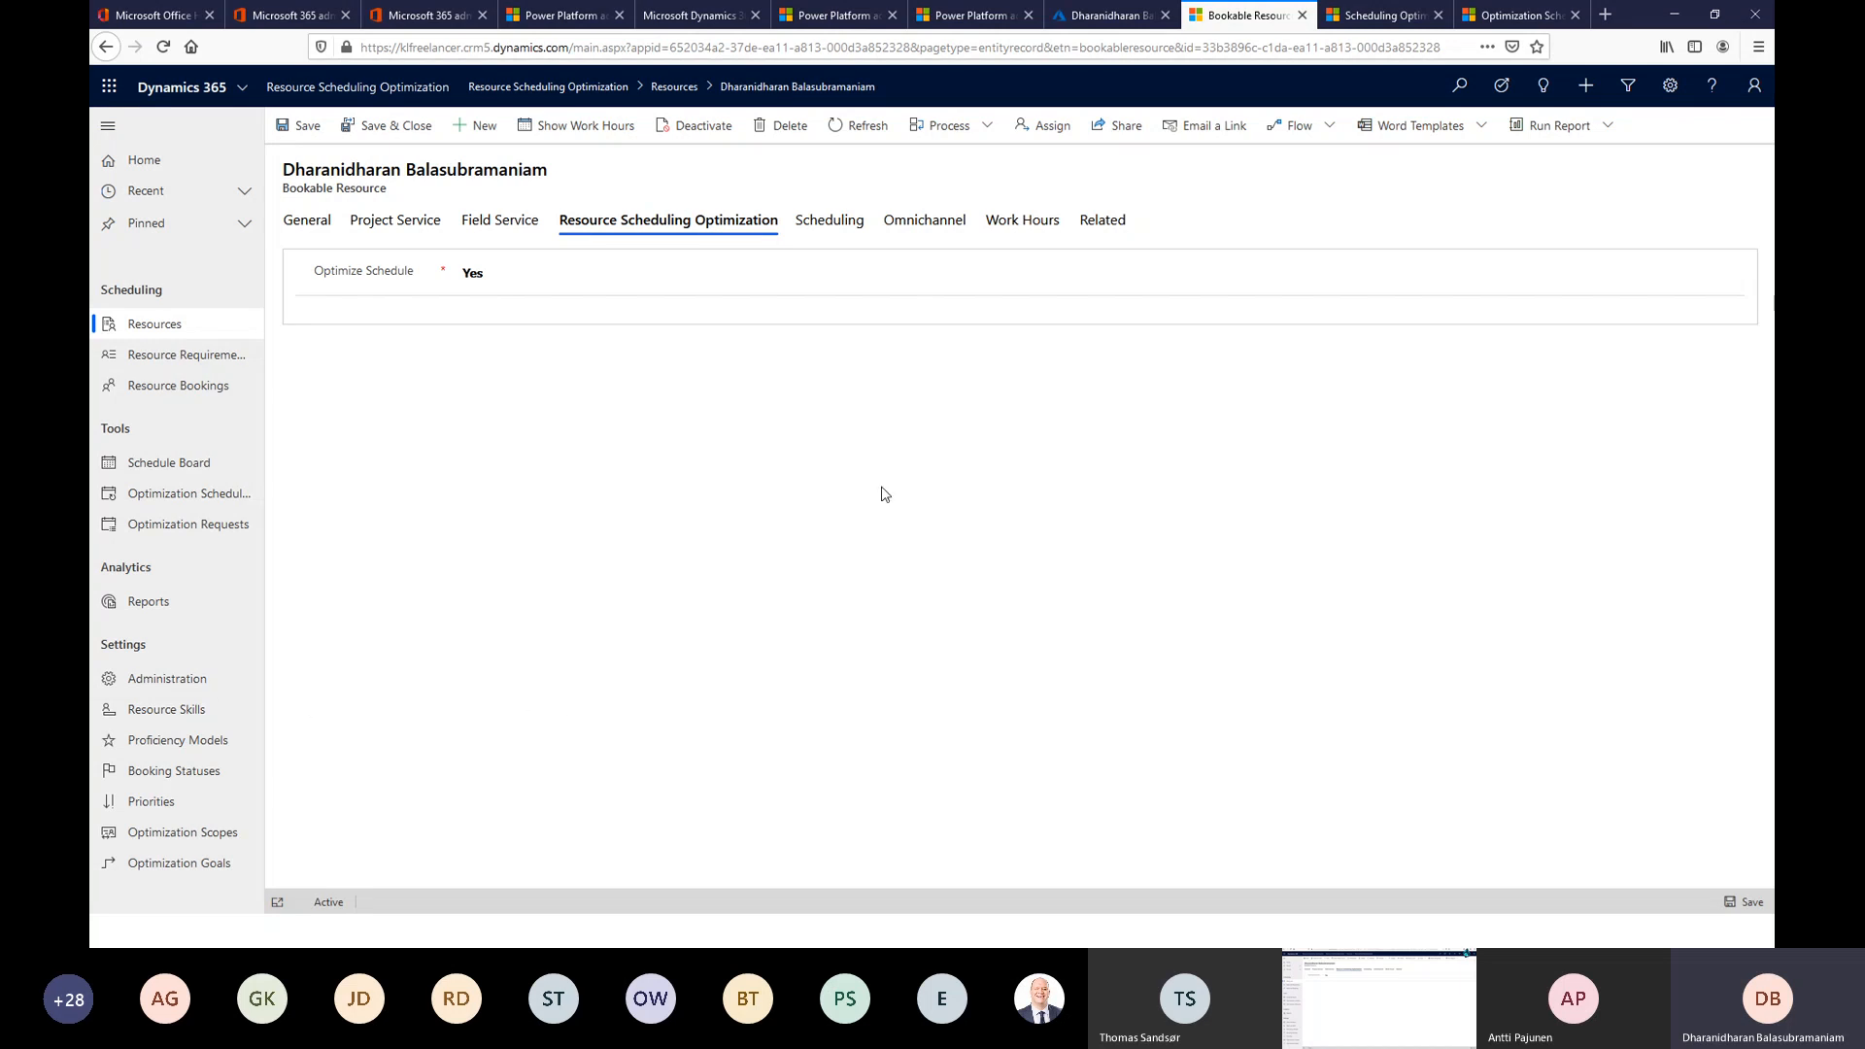
pyautogui.click(843, 234)
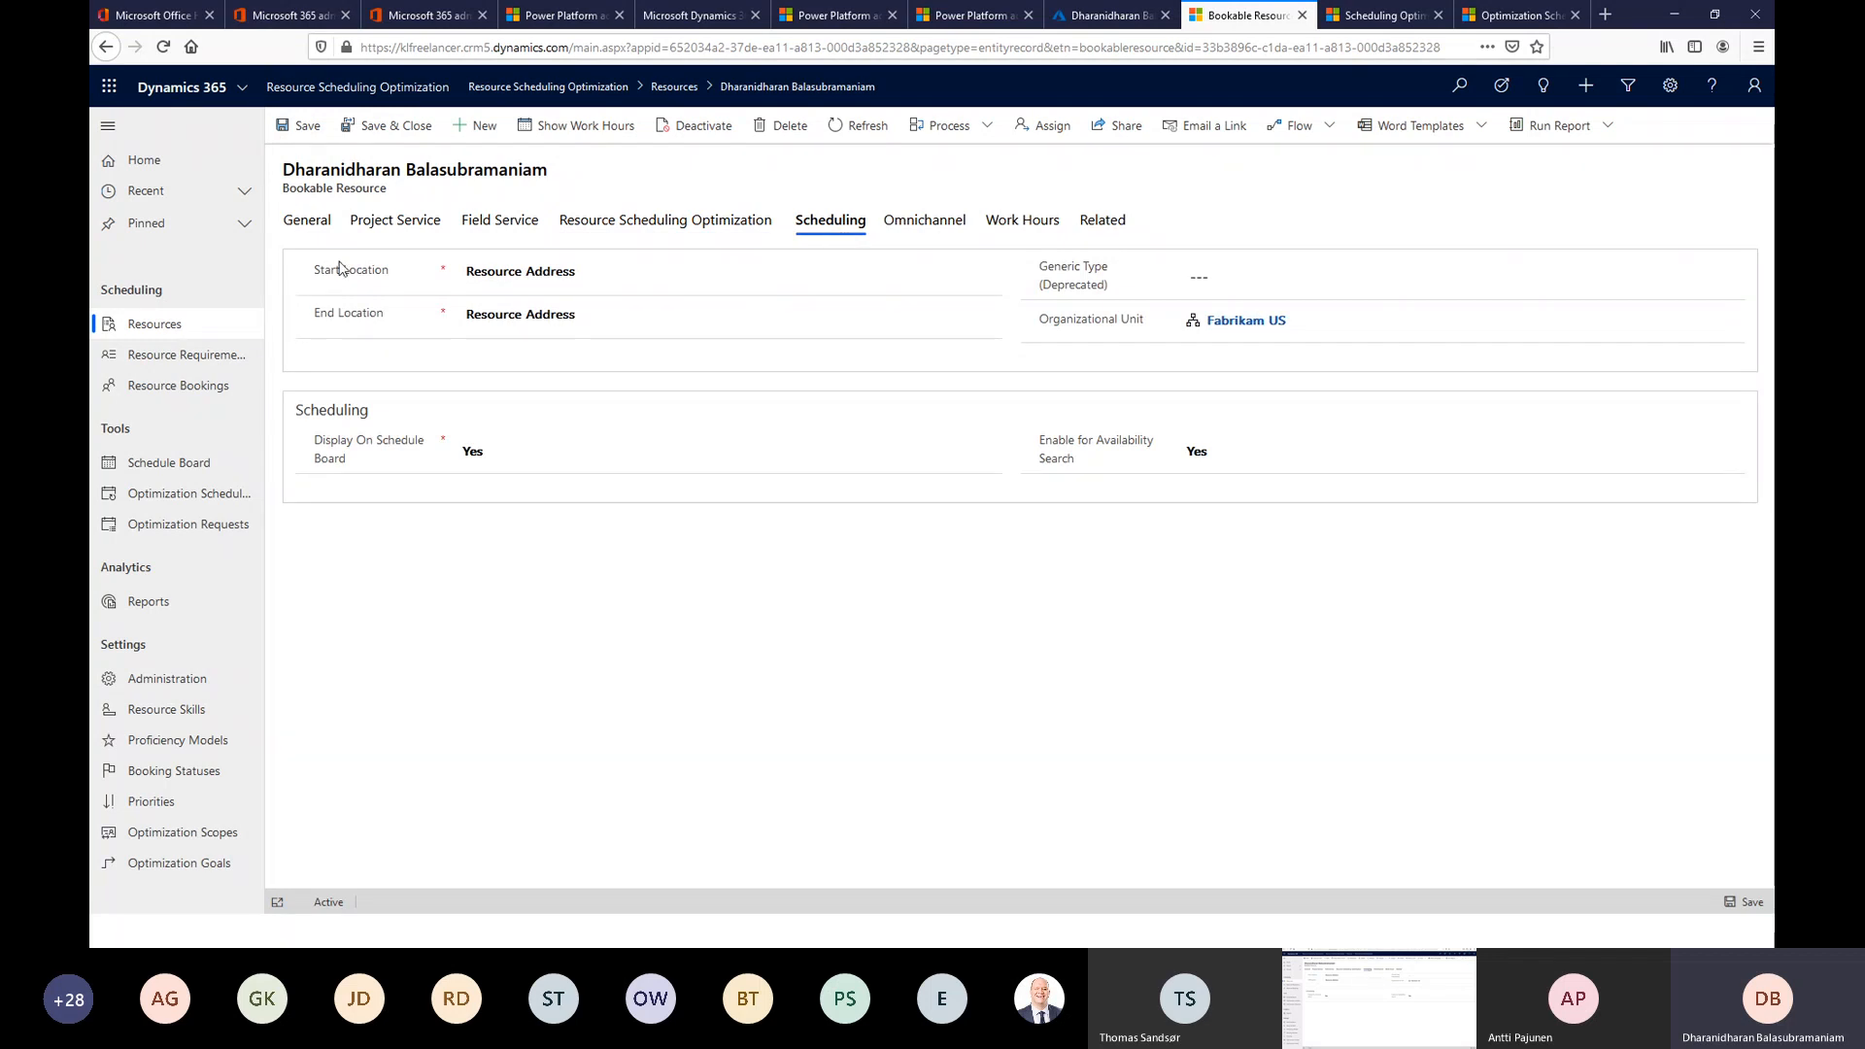
pyautogui.moveTo(325, 325)
pyautogui.moveTo(341, 276)
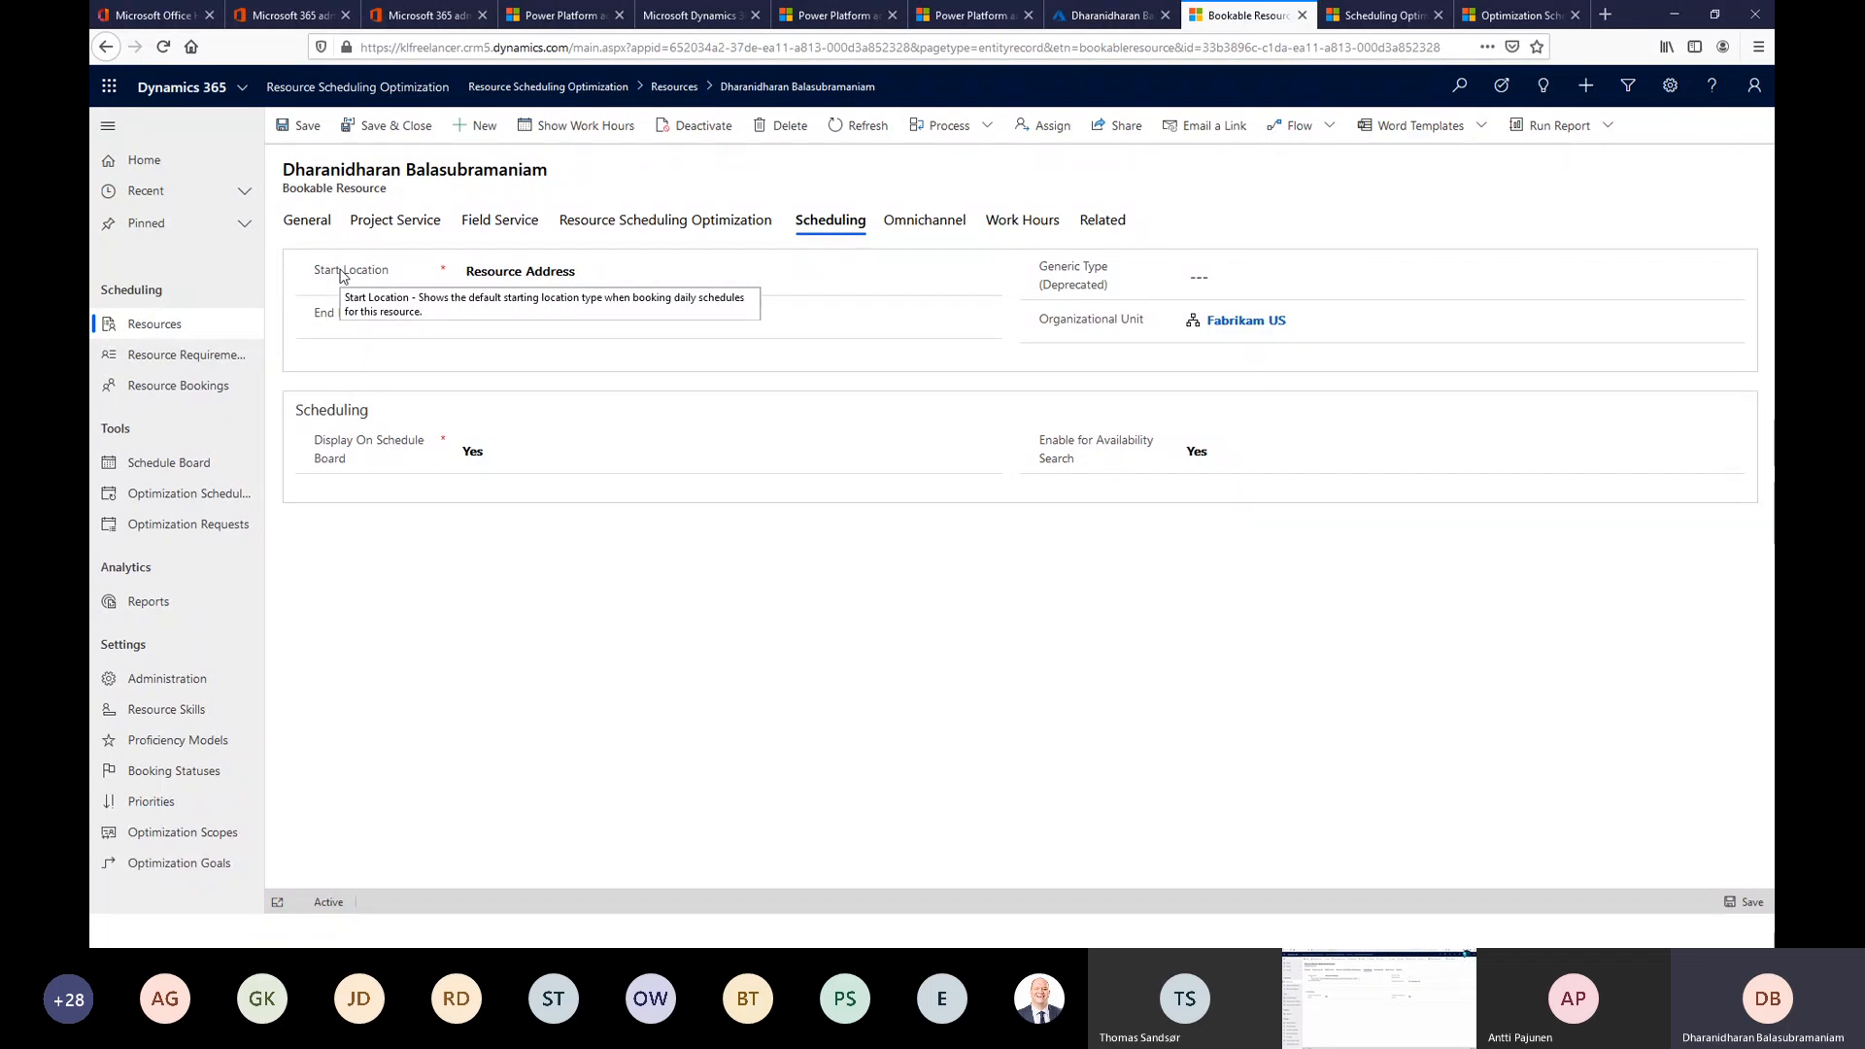
pyautogui.moveTo(379, 321)
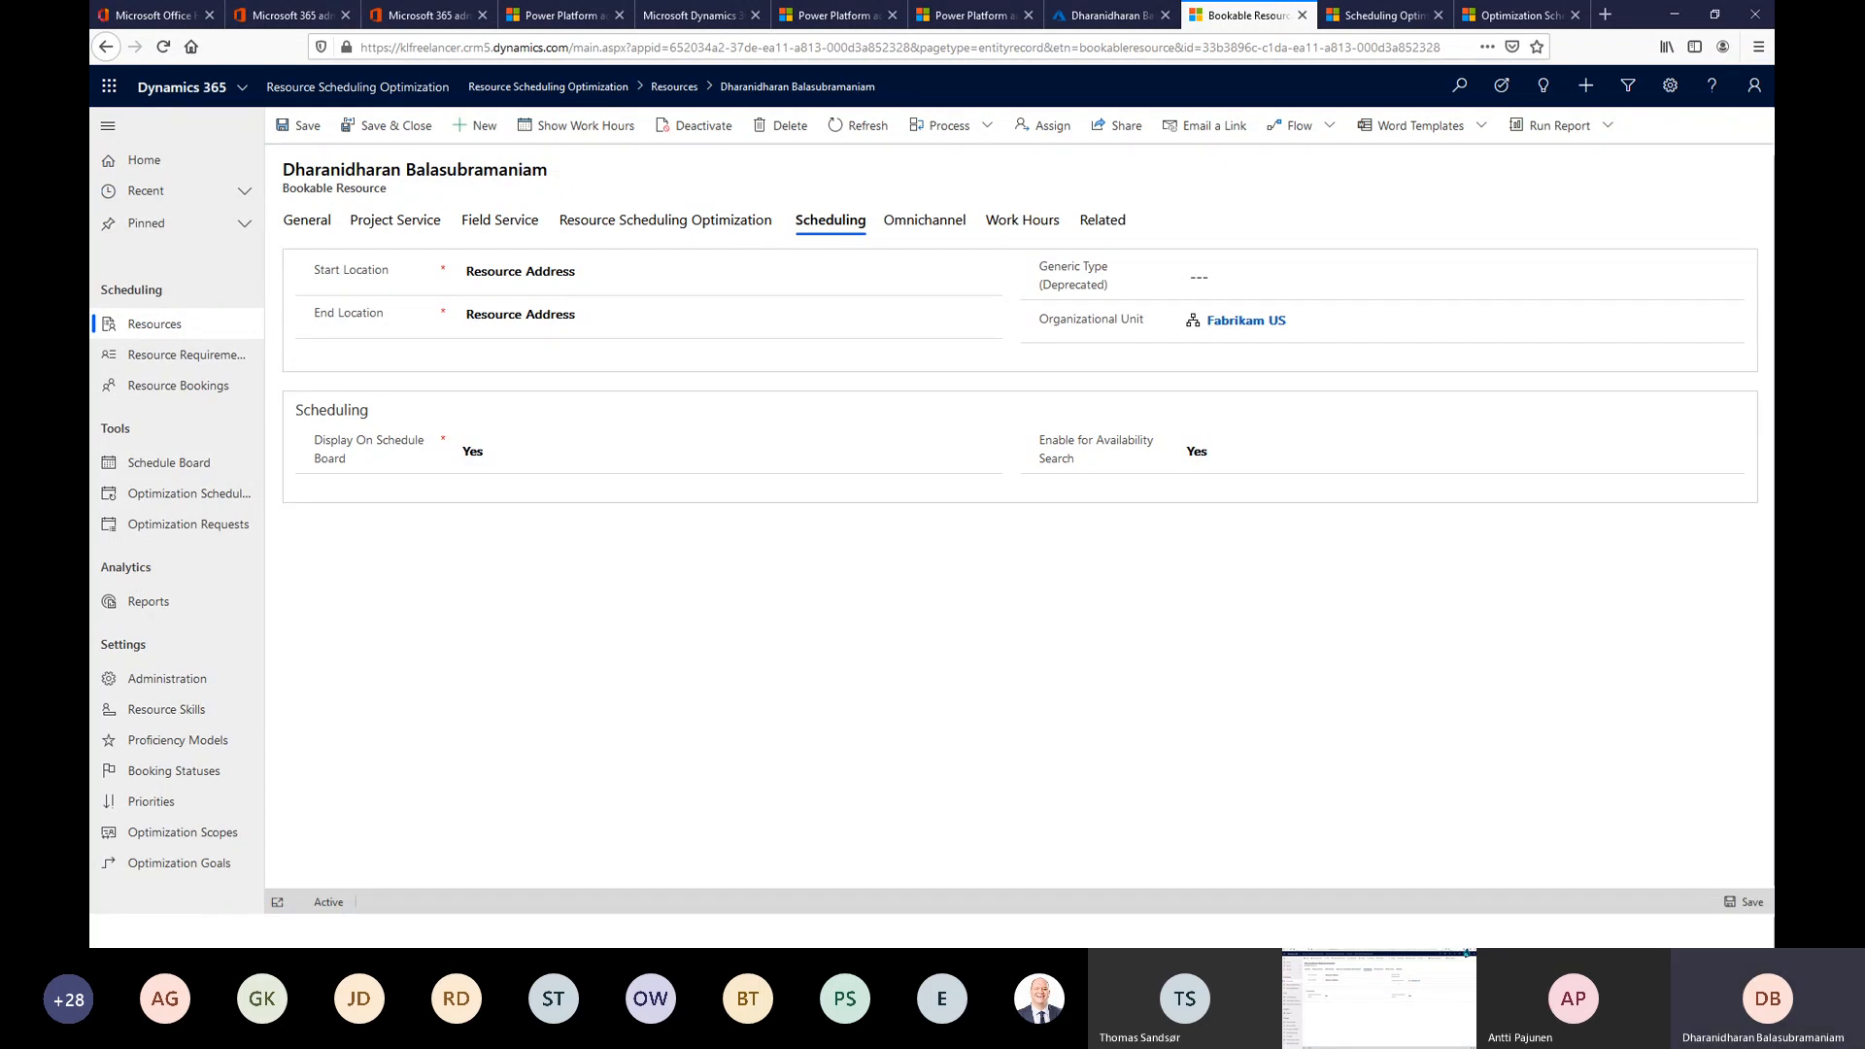
pyautogui.click(528, 315)
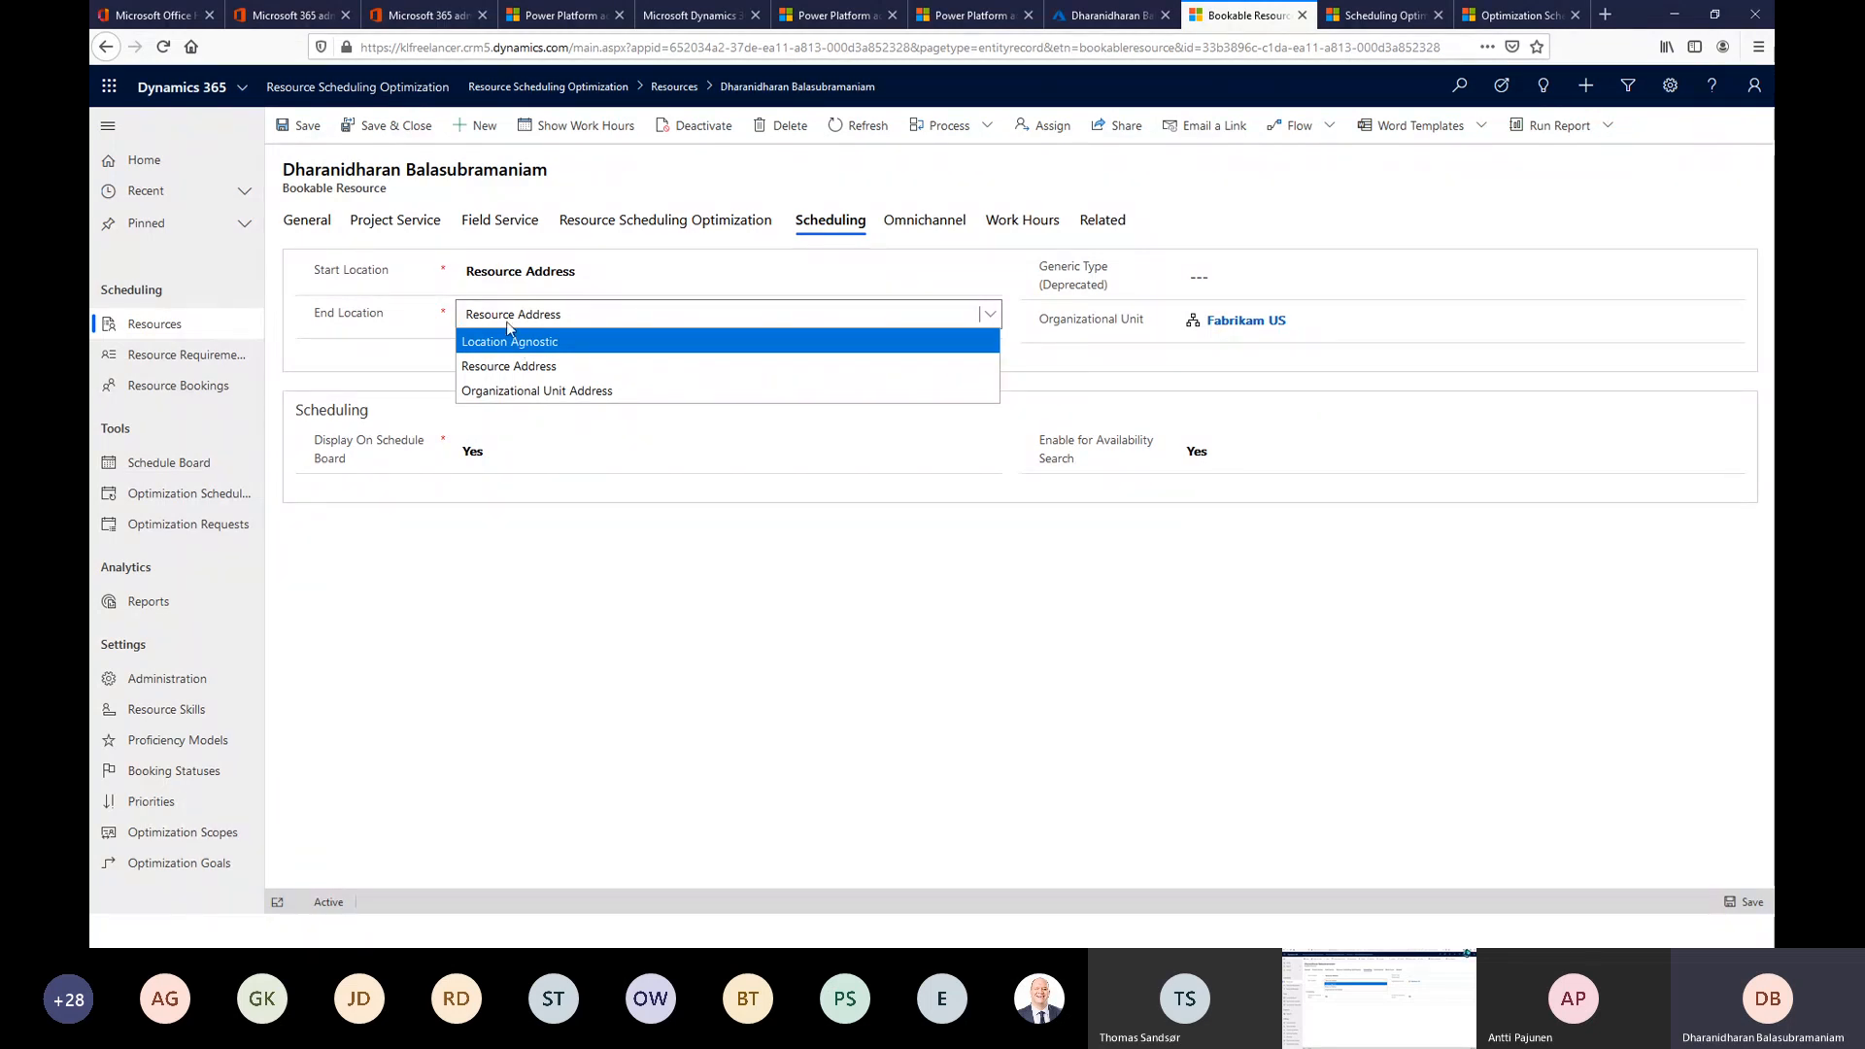
pyautogui.click(309, 221)
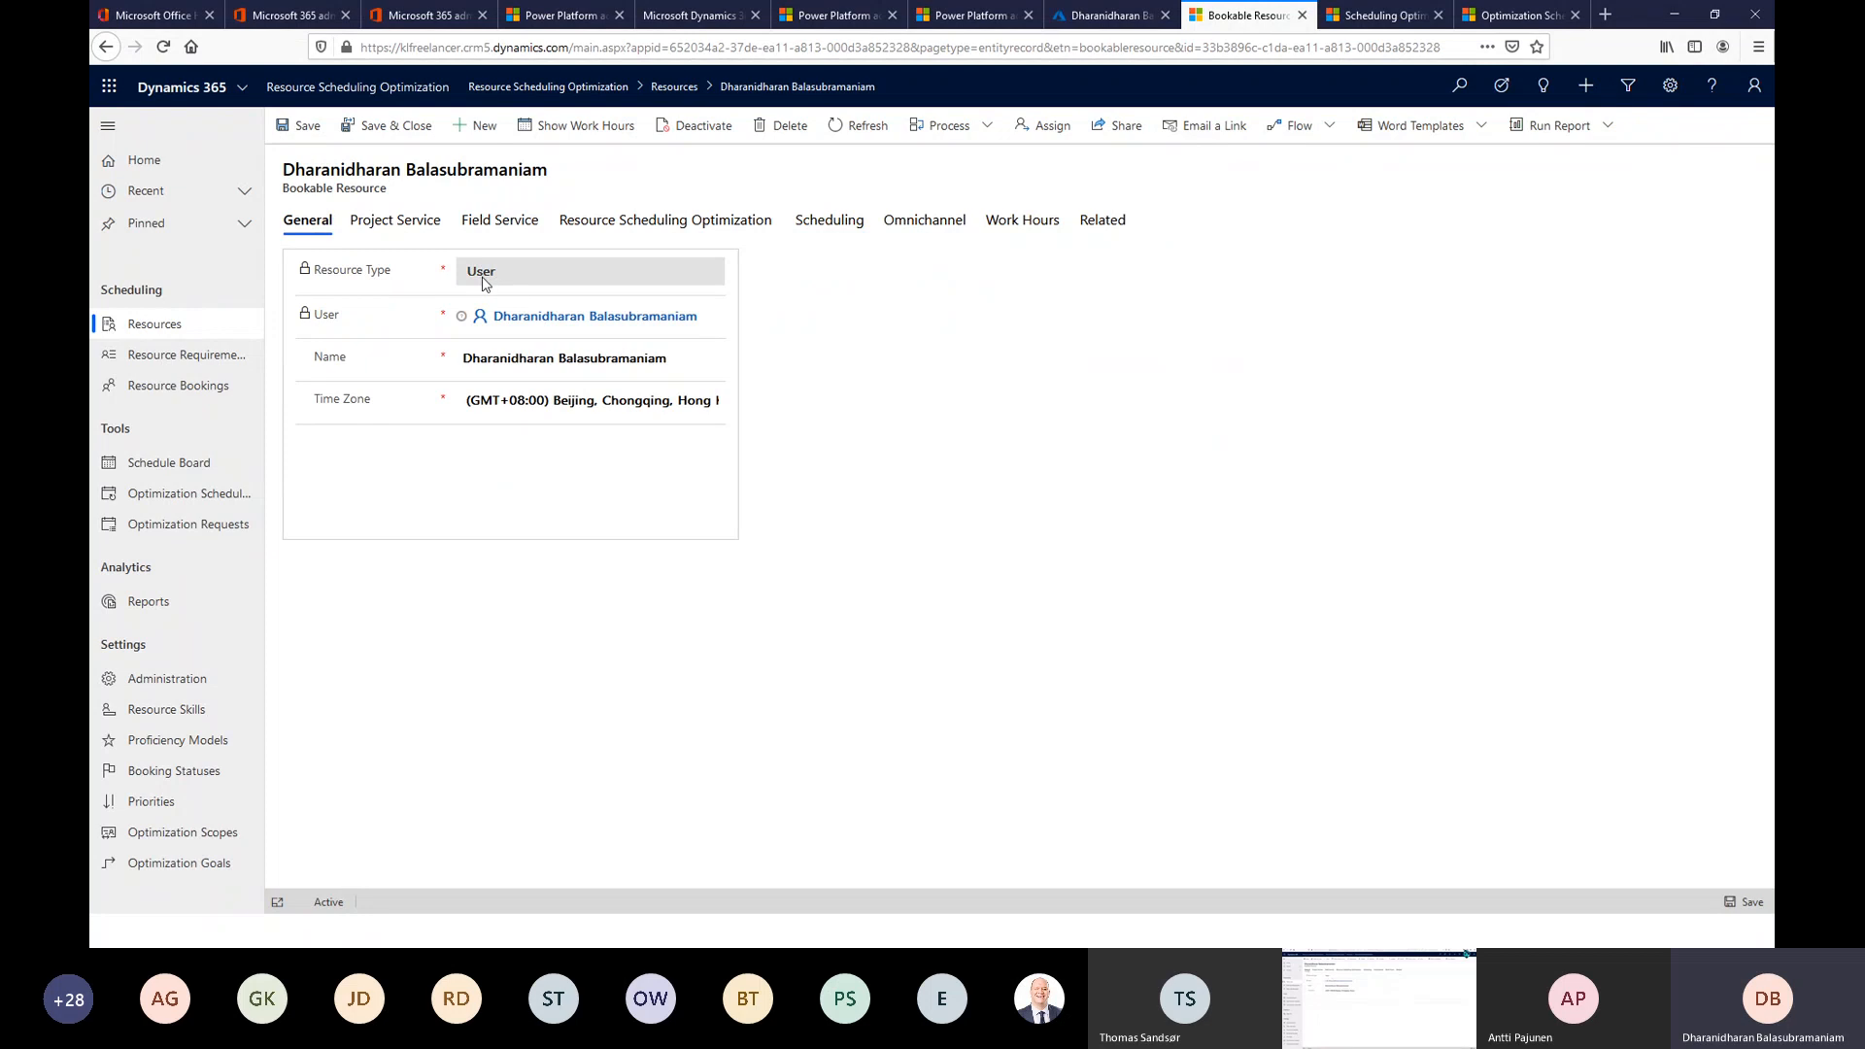
pyautogui.click(842, 225)
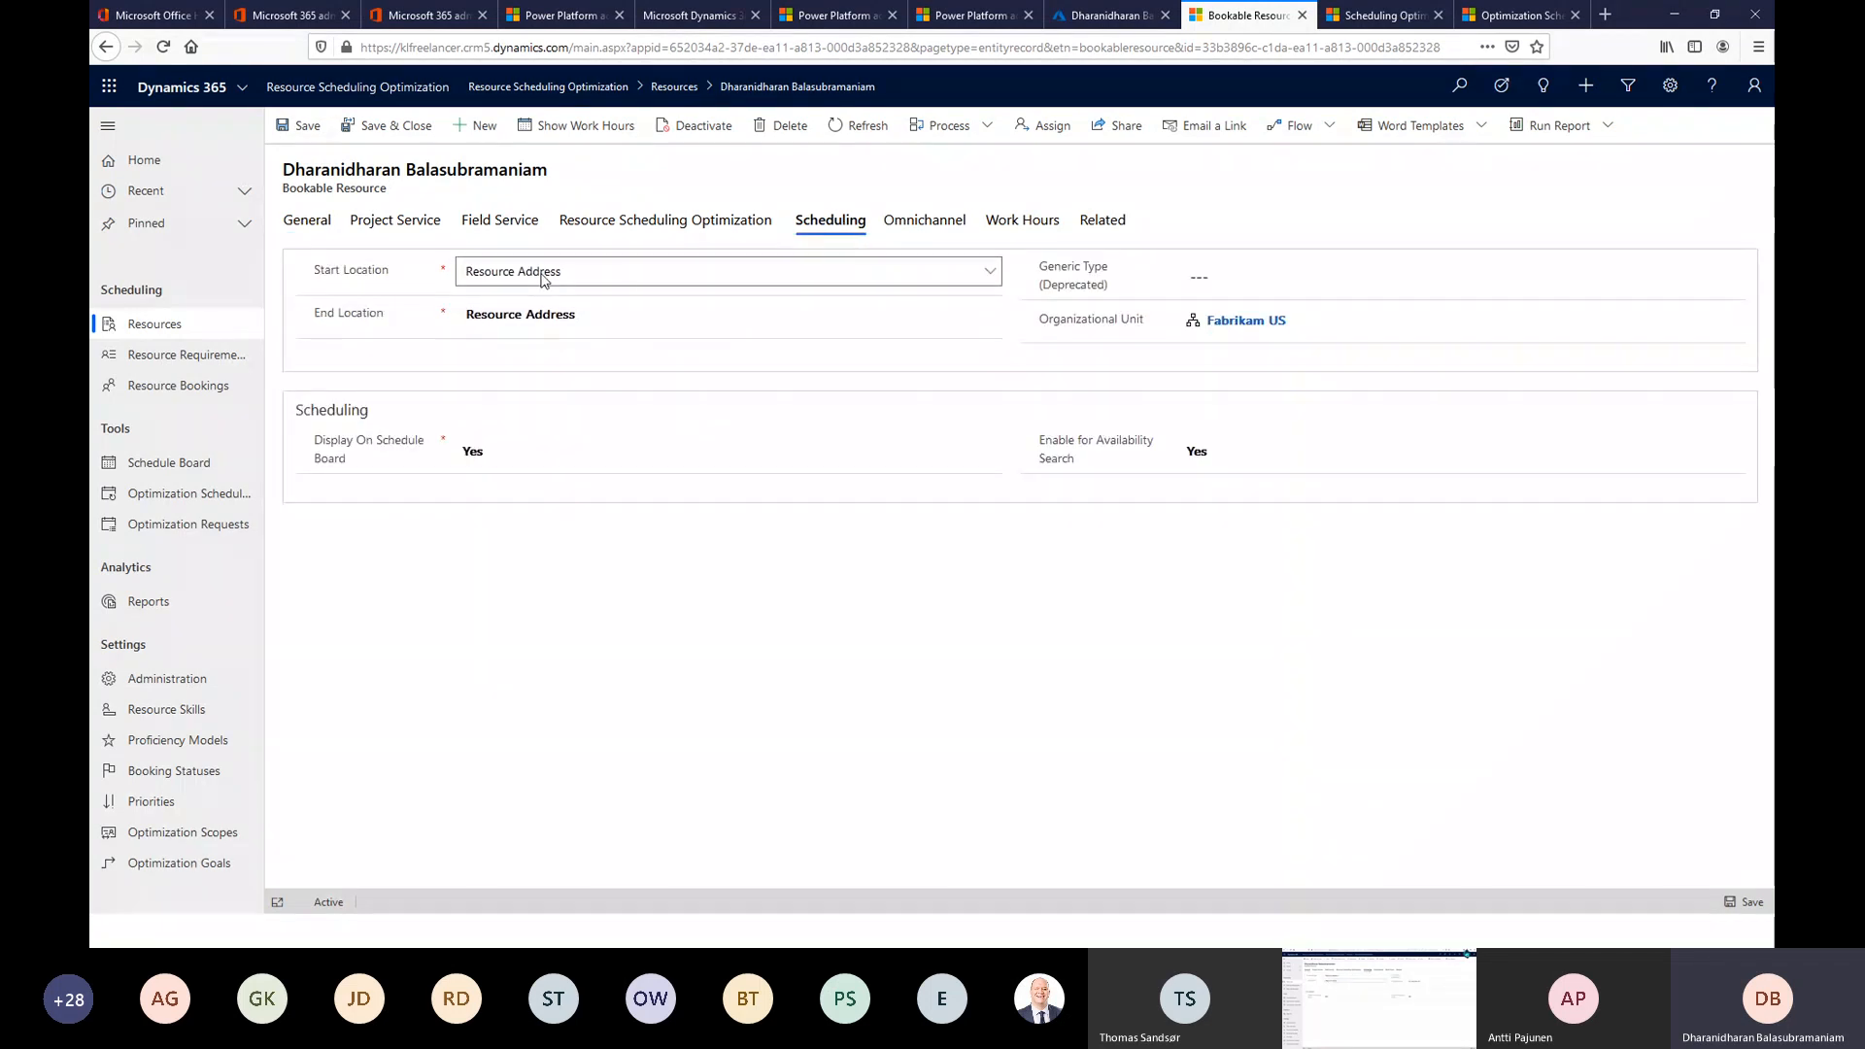
pyautogui.click(307, 221)
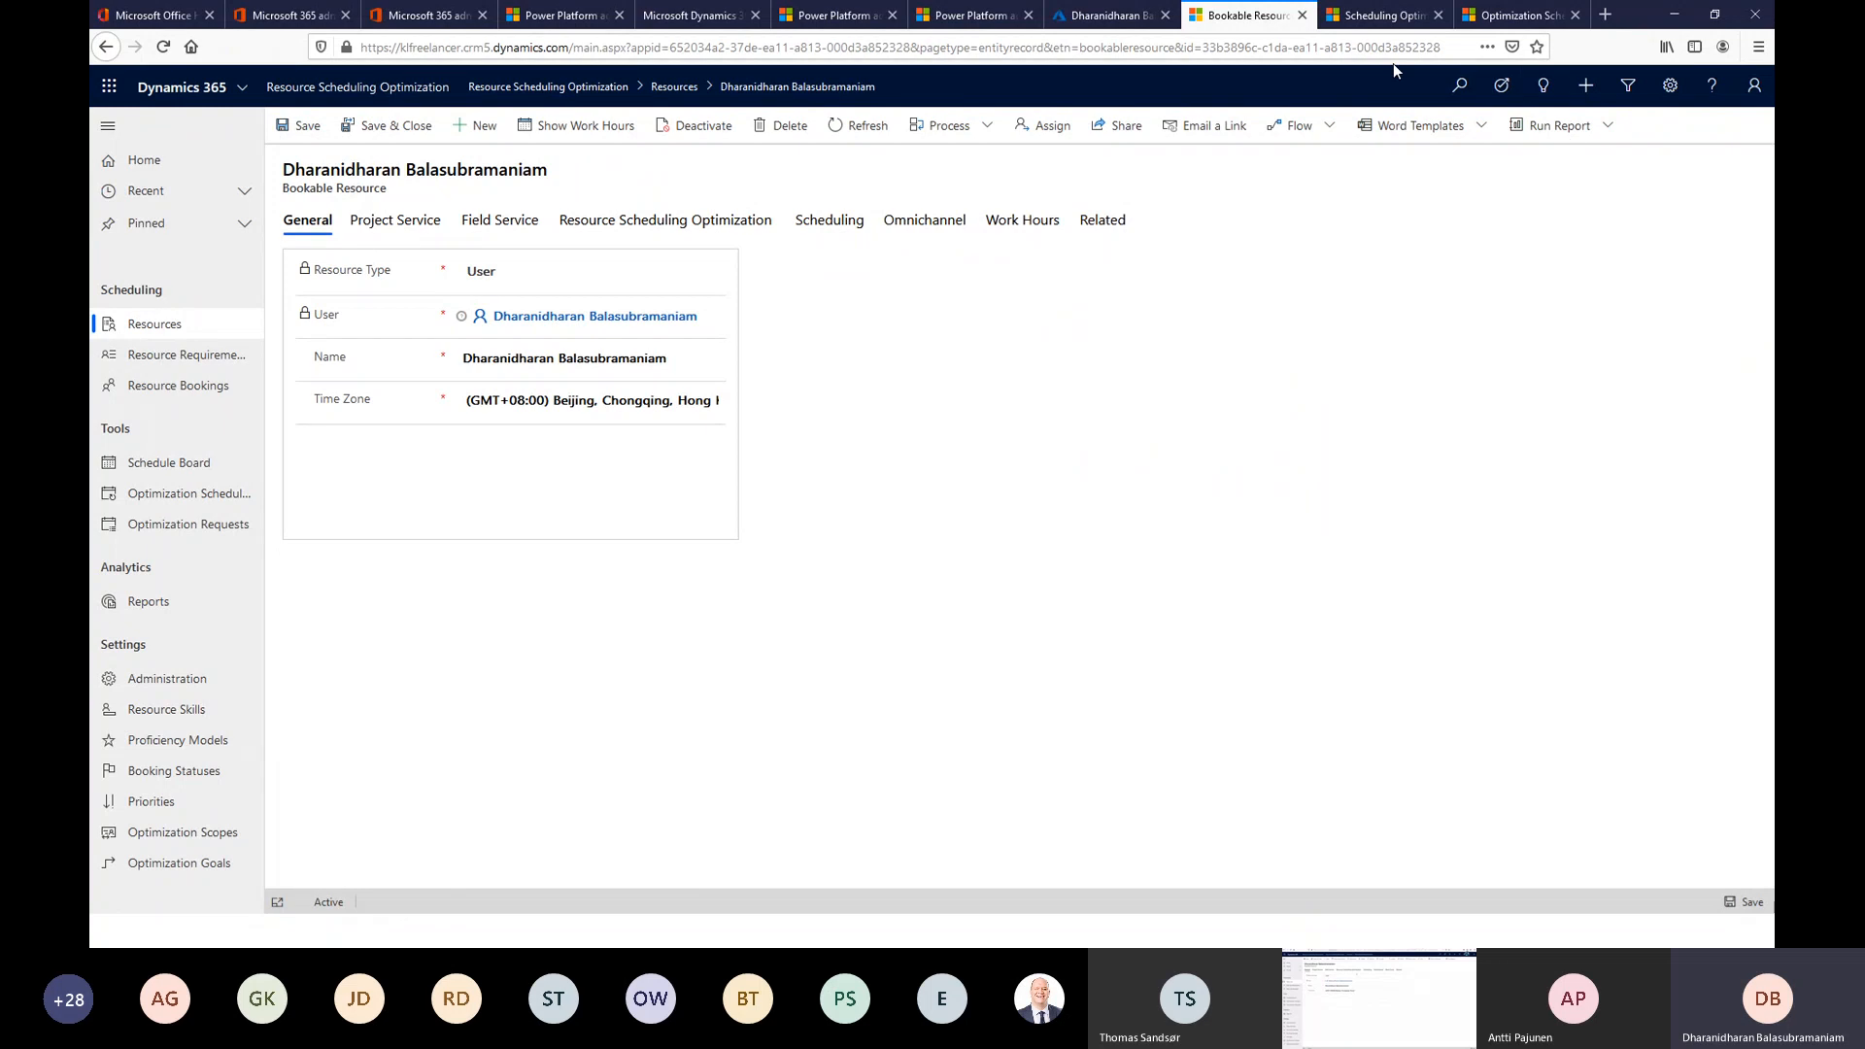
# Open Advanced Settings from the Optimization Requests page and display the Users list of the Security area.
pyautogui.click(1385, 16)
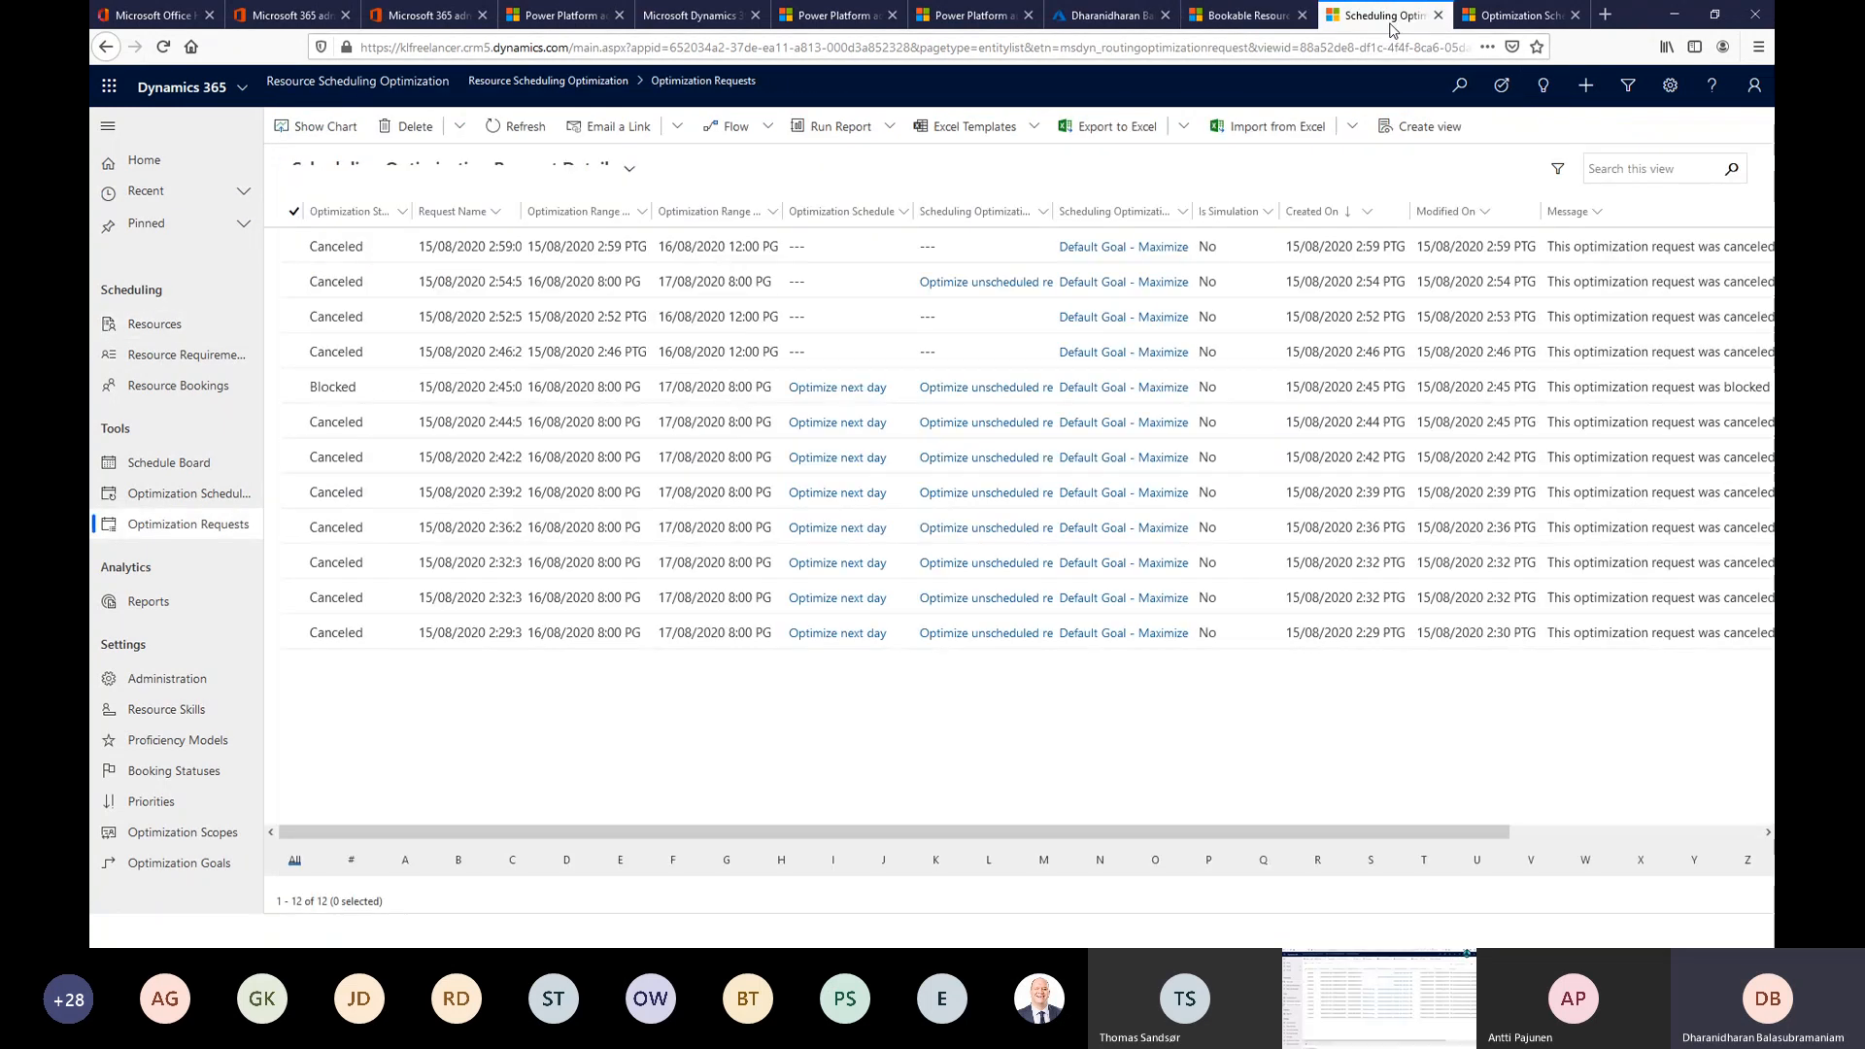
pyautogui.click(1670, 86)
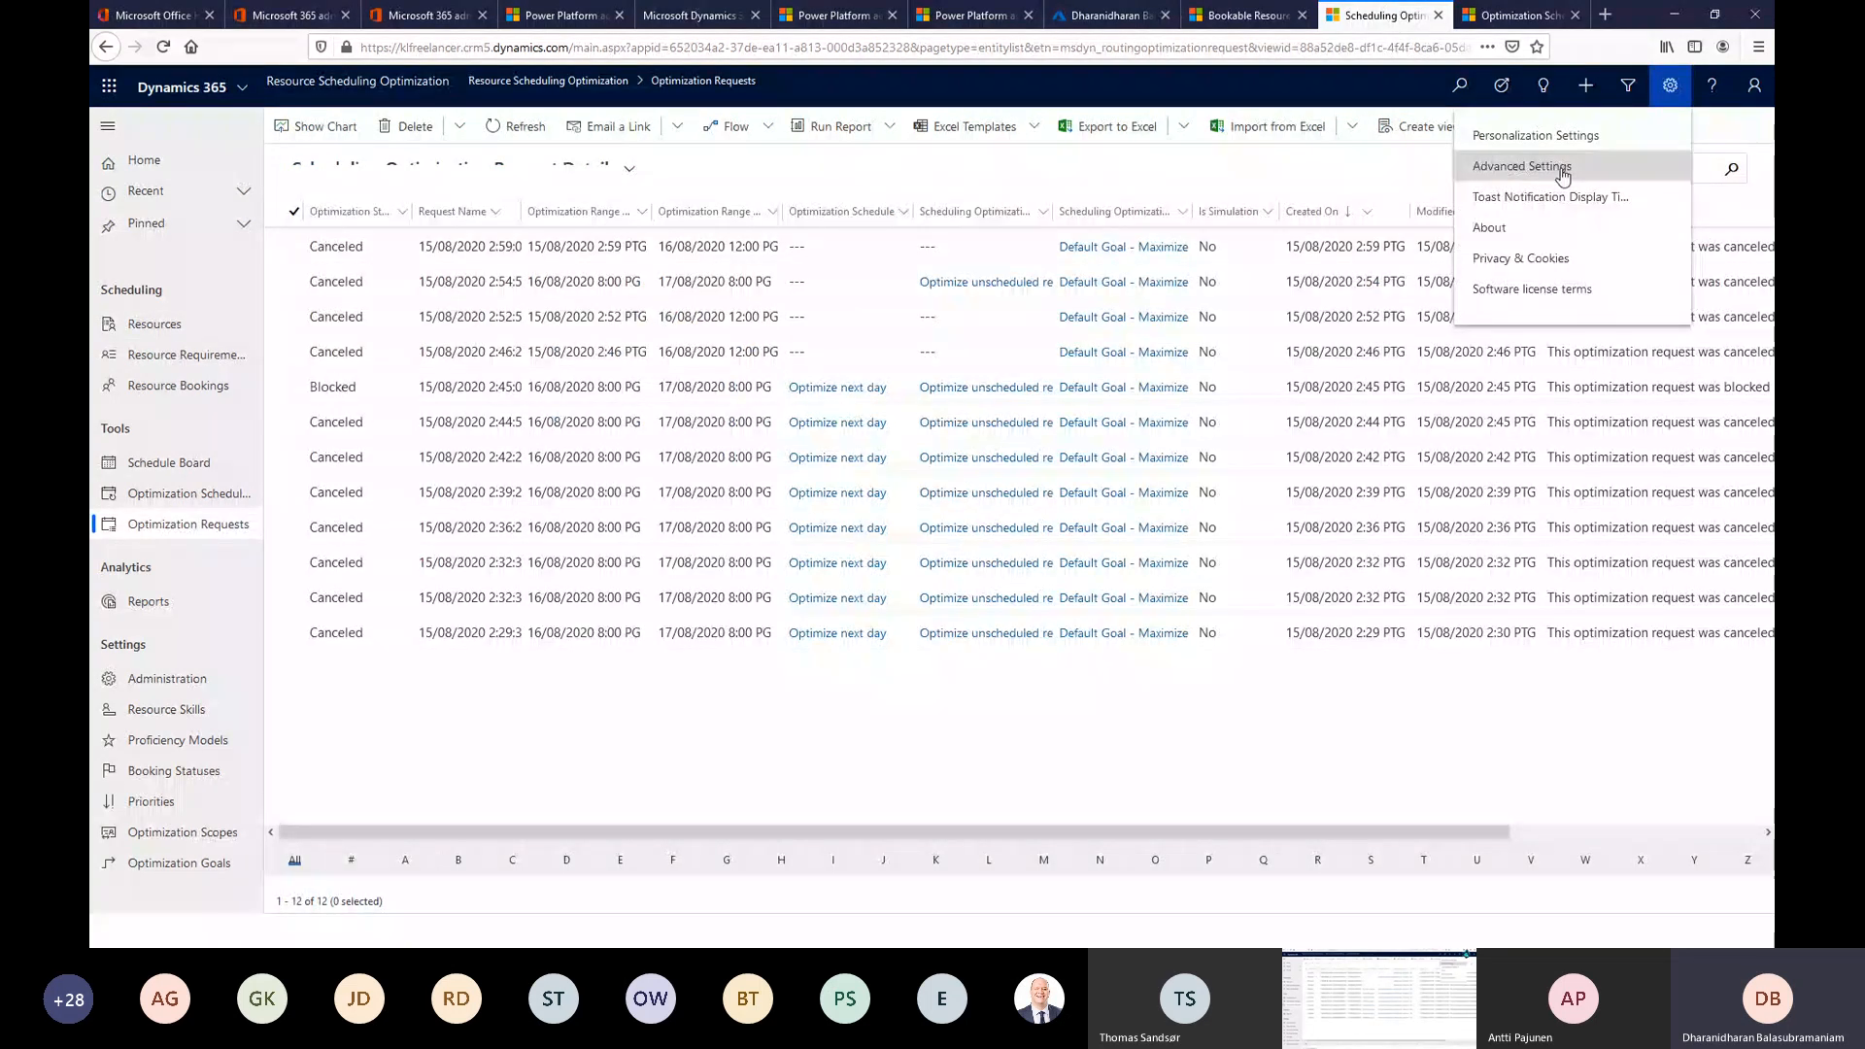
pyautogui.click(1562, 169)
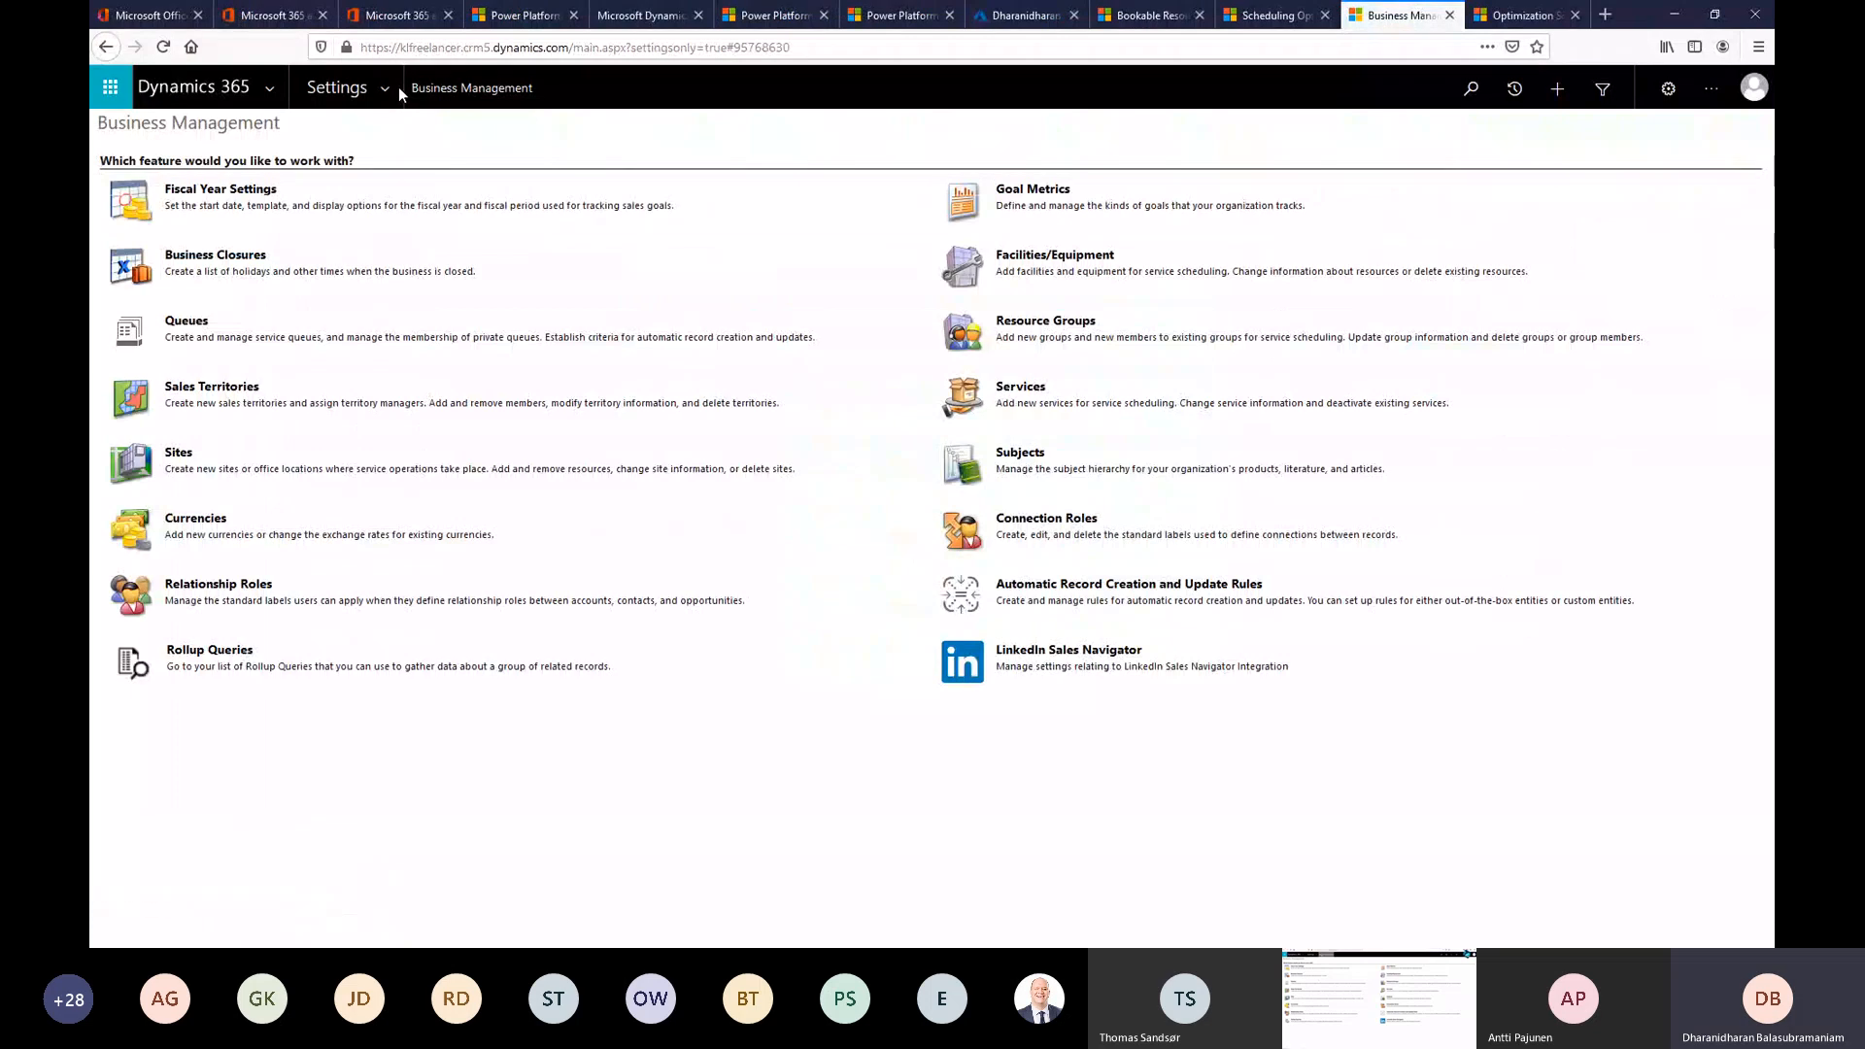
pyautogui.click(398, 86)
pyautogui.click(529, 288)
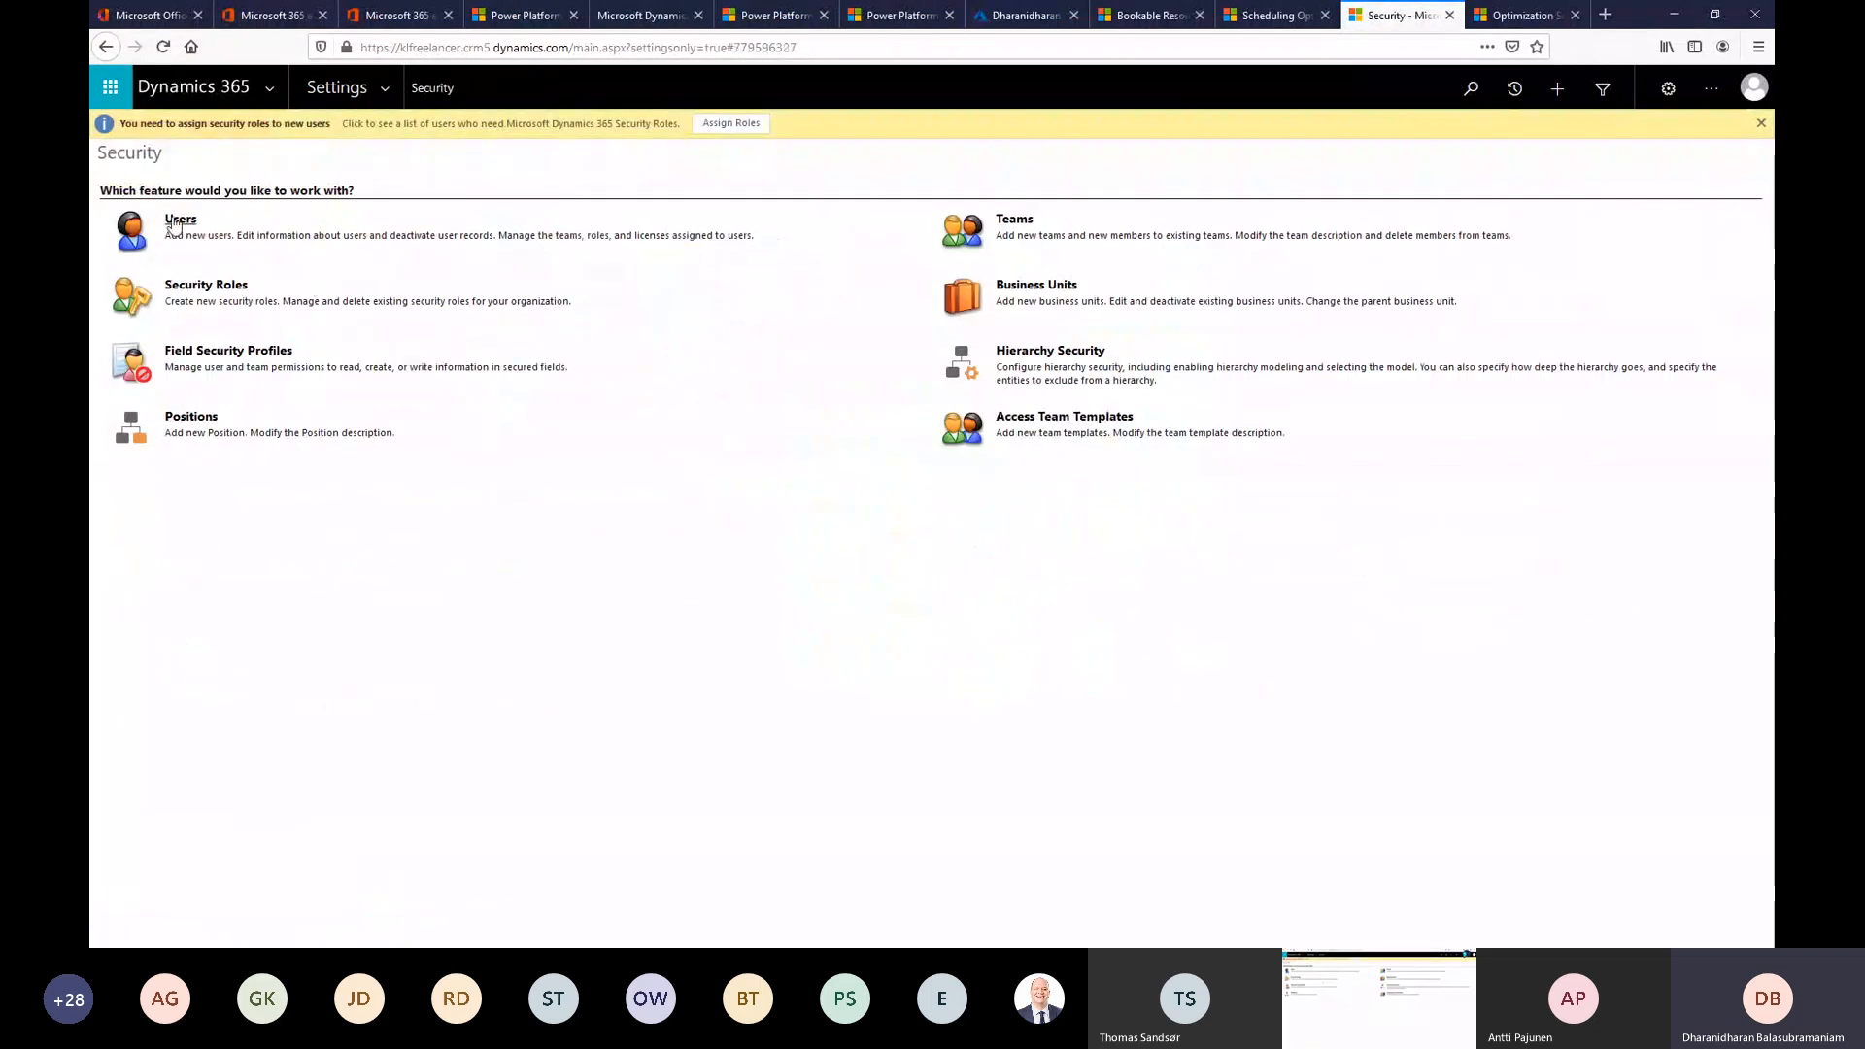
pyautogui.click(177, 222)
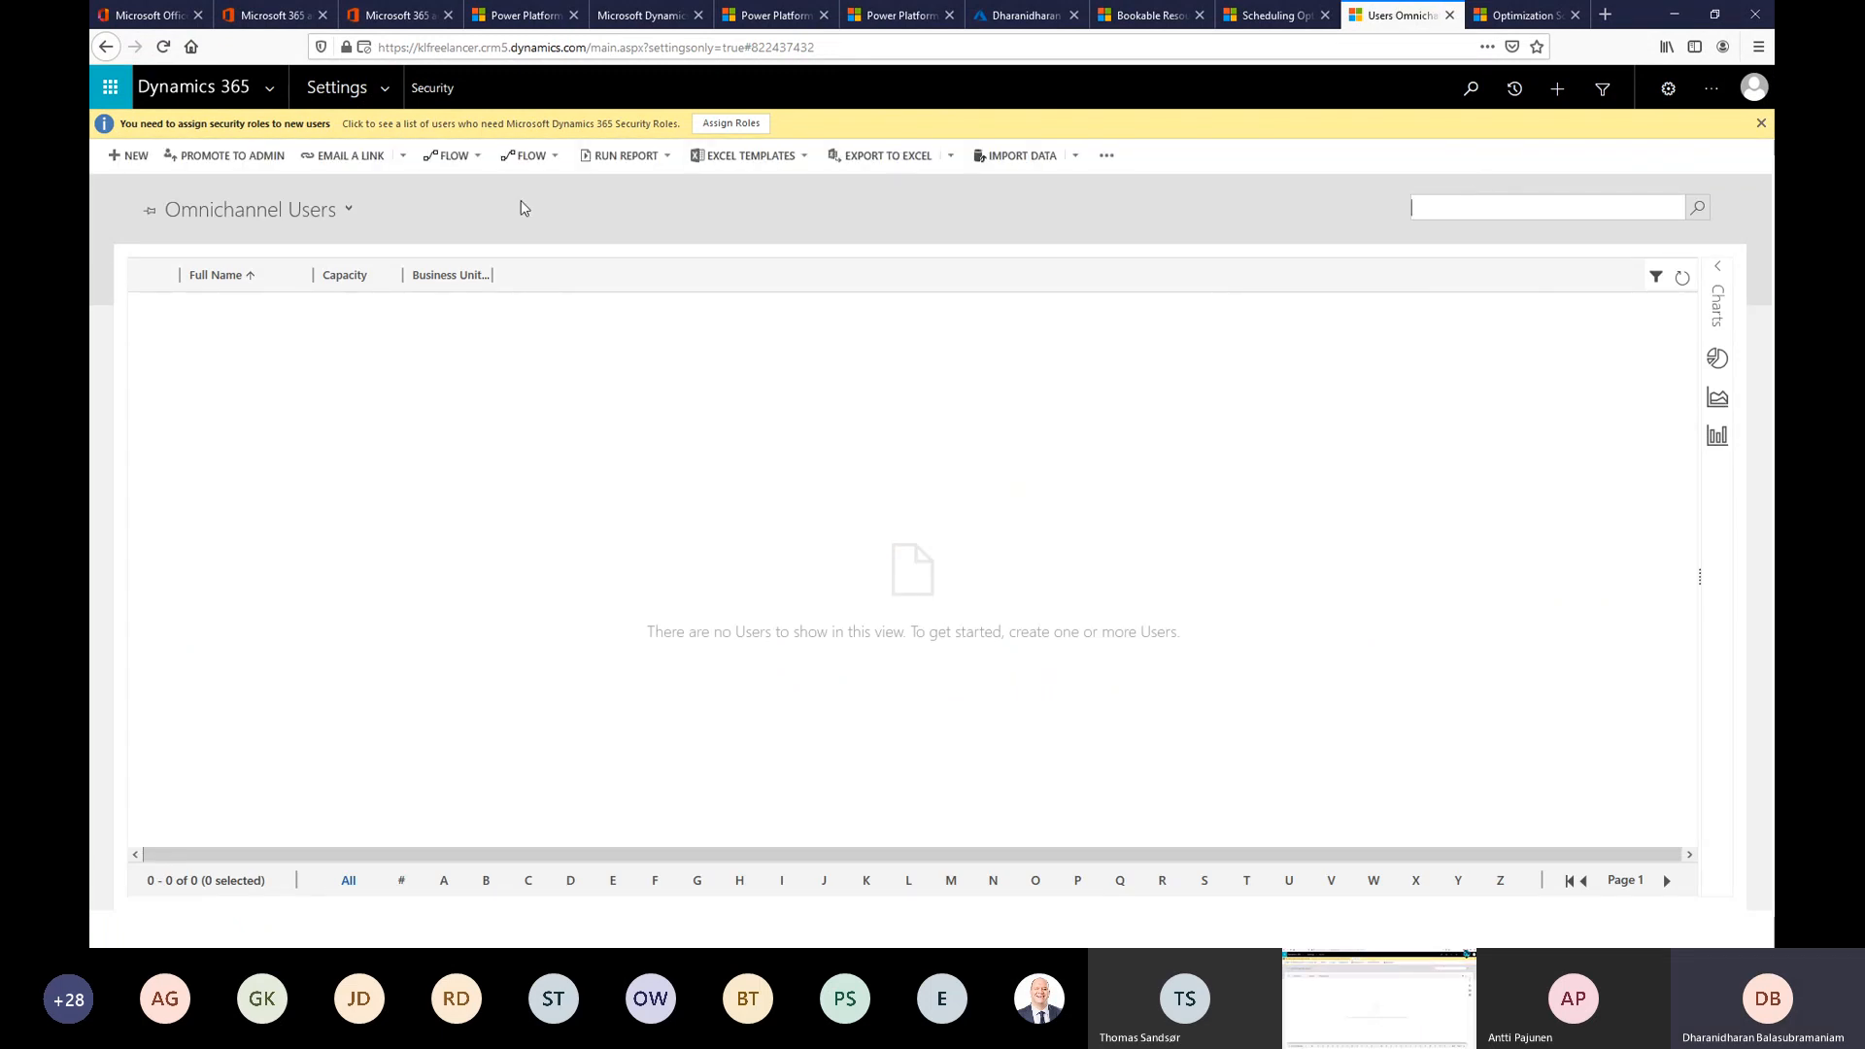
# Switch the list to the Application Users view, search for the user by first name and open the matching user record.
pyautogui.click(301, 211)
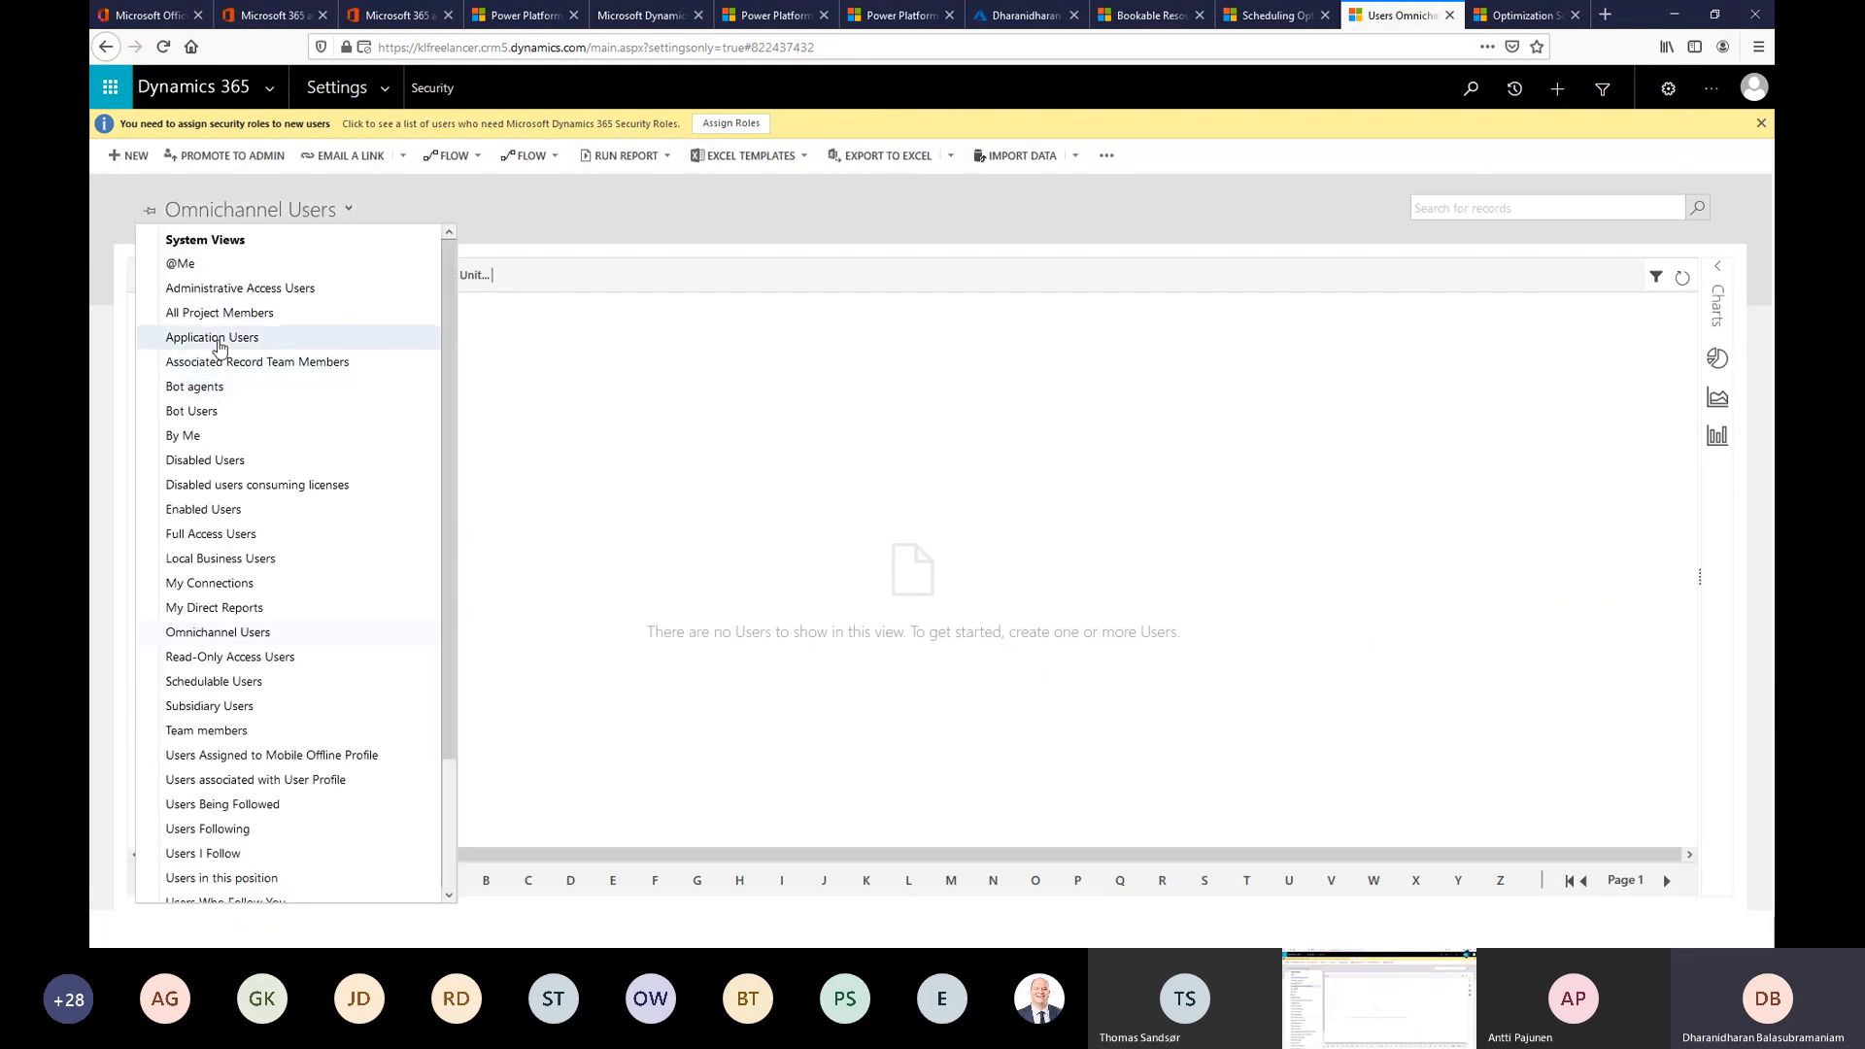
pyautogui.click(215, 340)
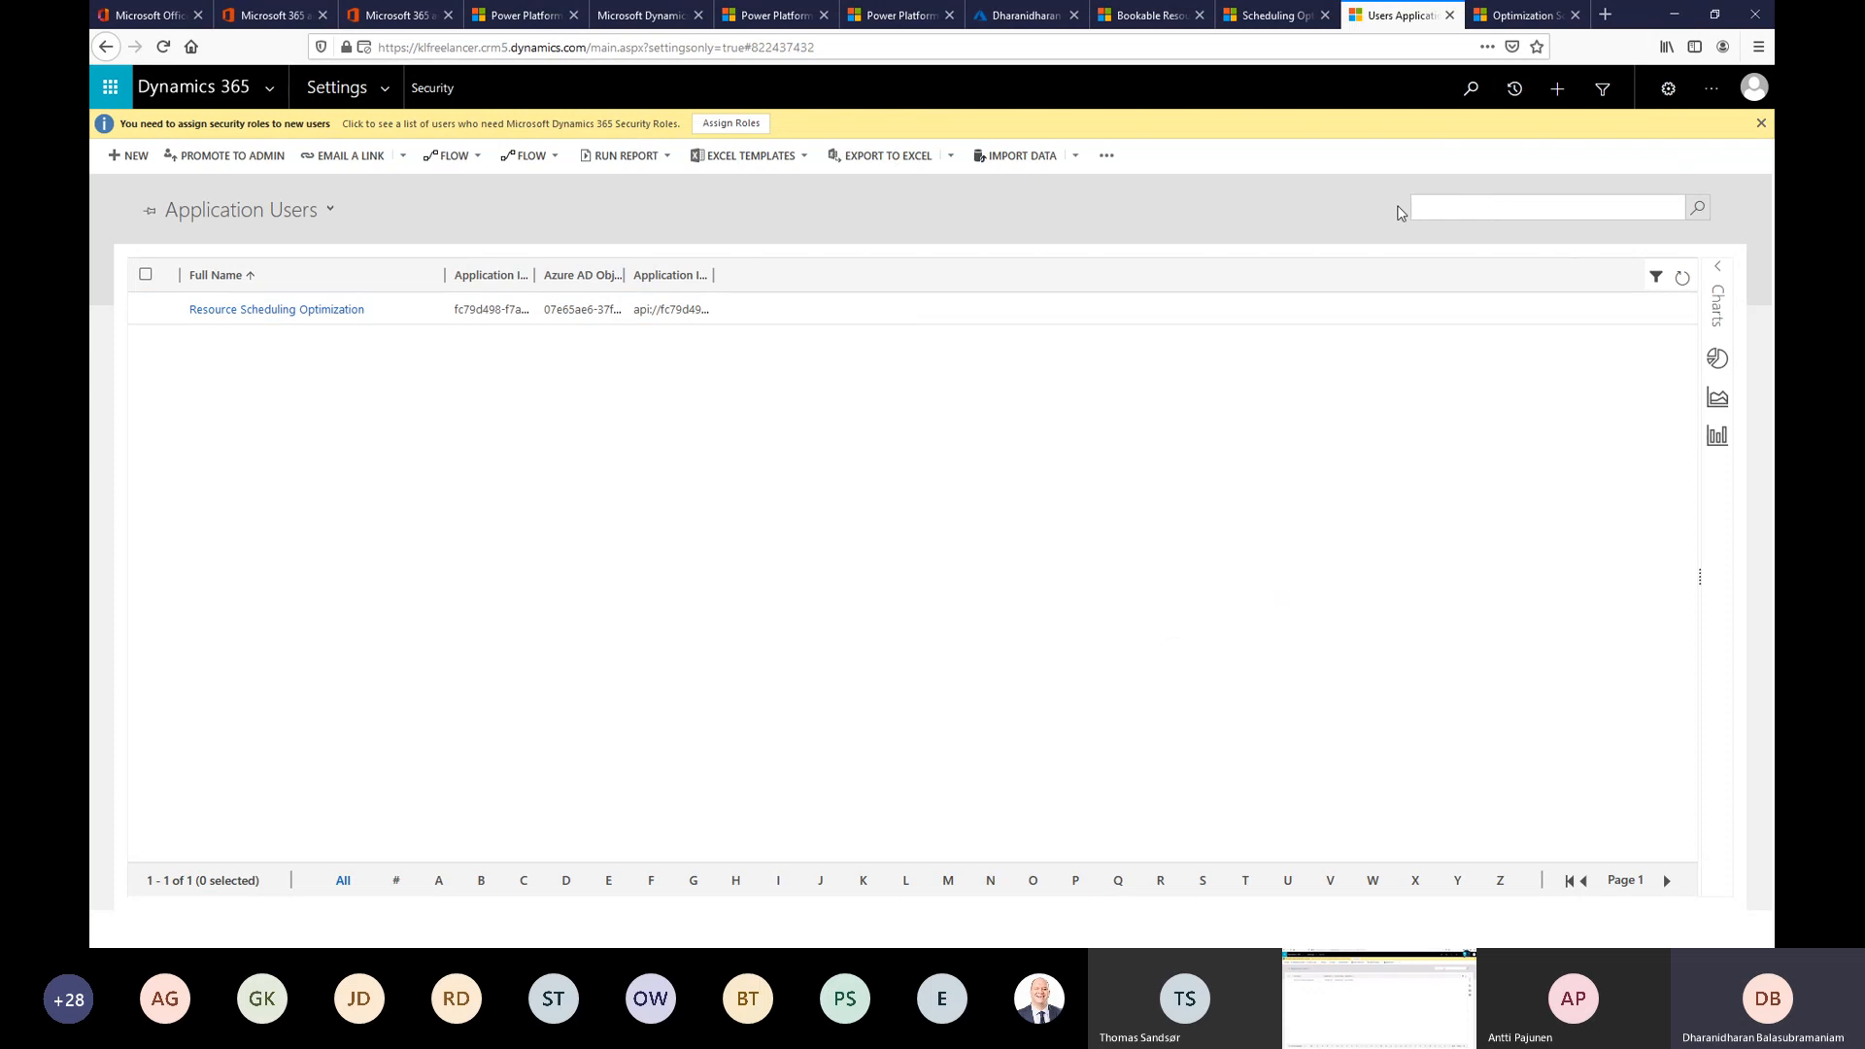
pyautogui.click(1434, 206)
pyautogui.write('dharani')
pyautogui.press('Return')
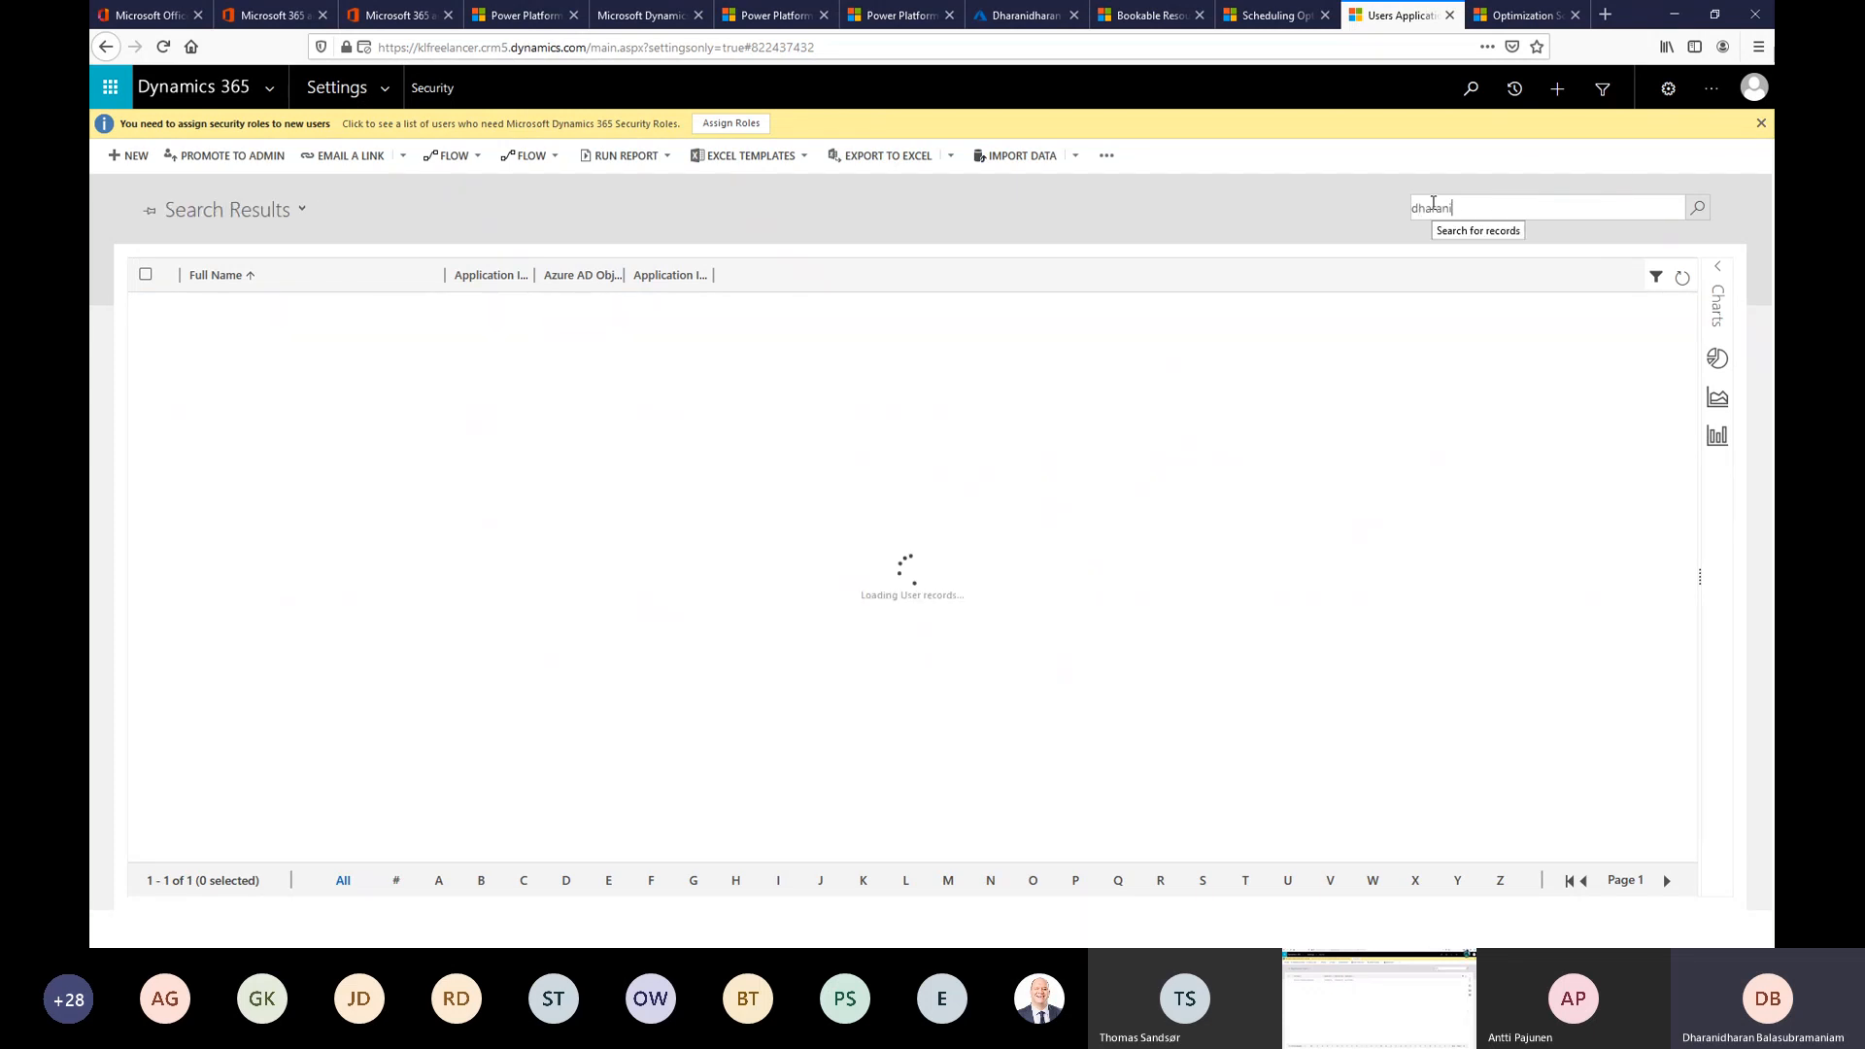
pyautogui.click(306, 312)
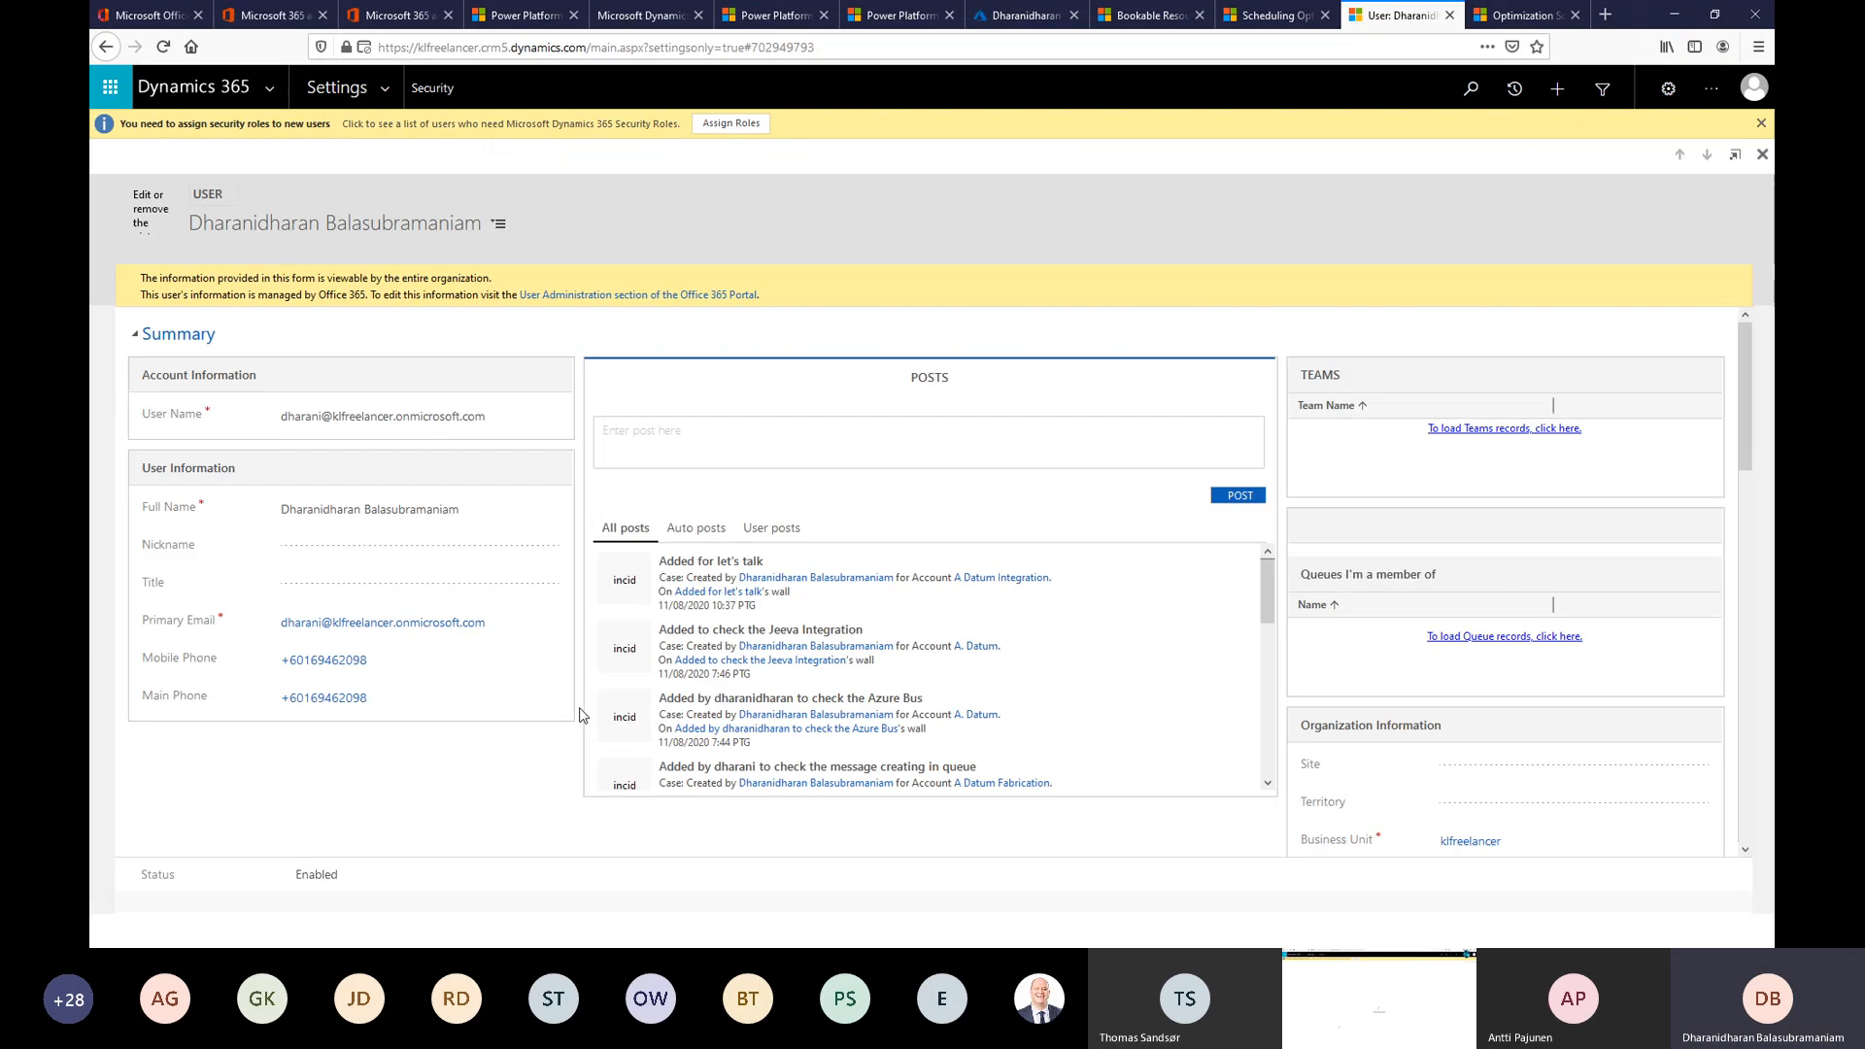
# Expand the Scheduling section of the user record to check the Latitude and Longitude fields.
pyautogui.scroll(-10, 396, 732)
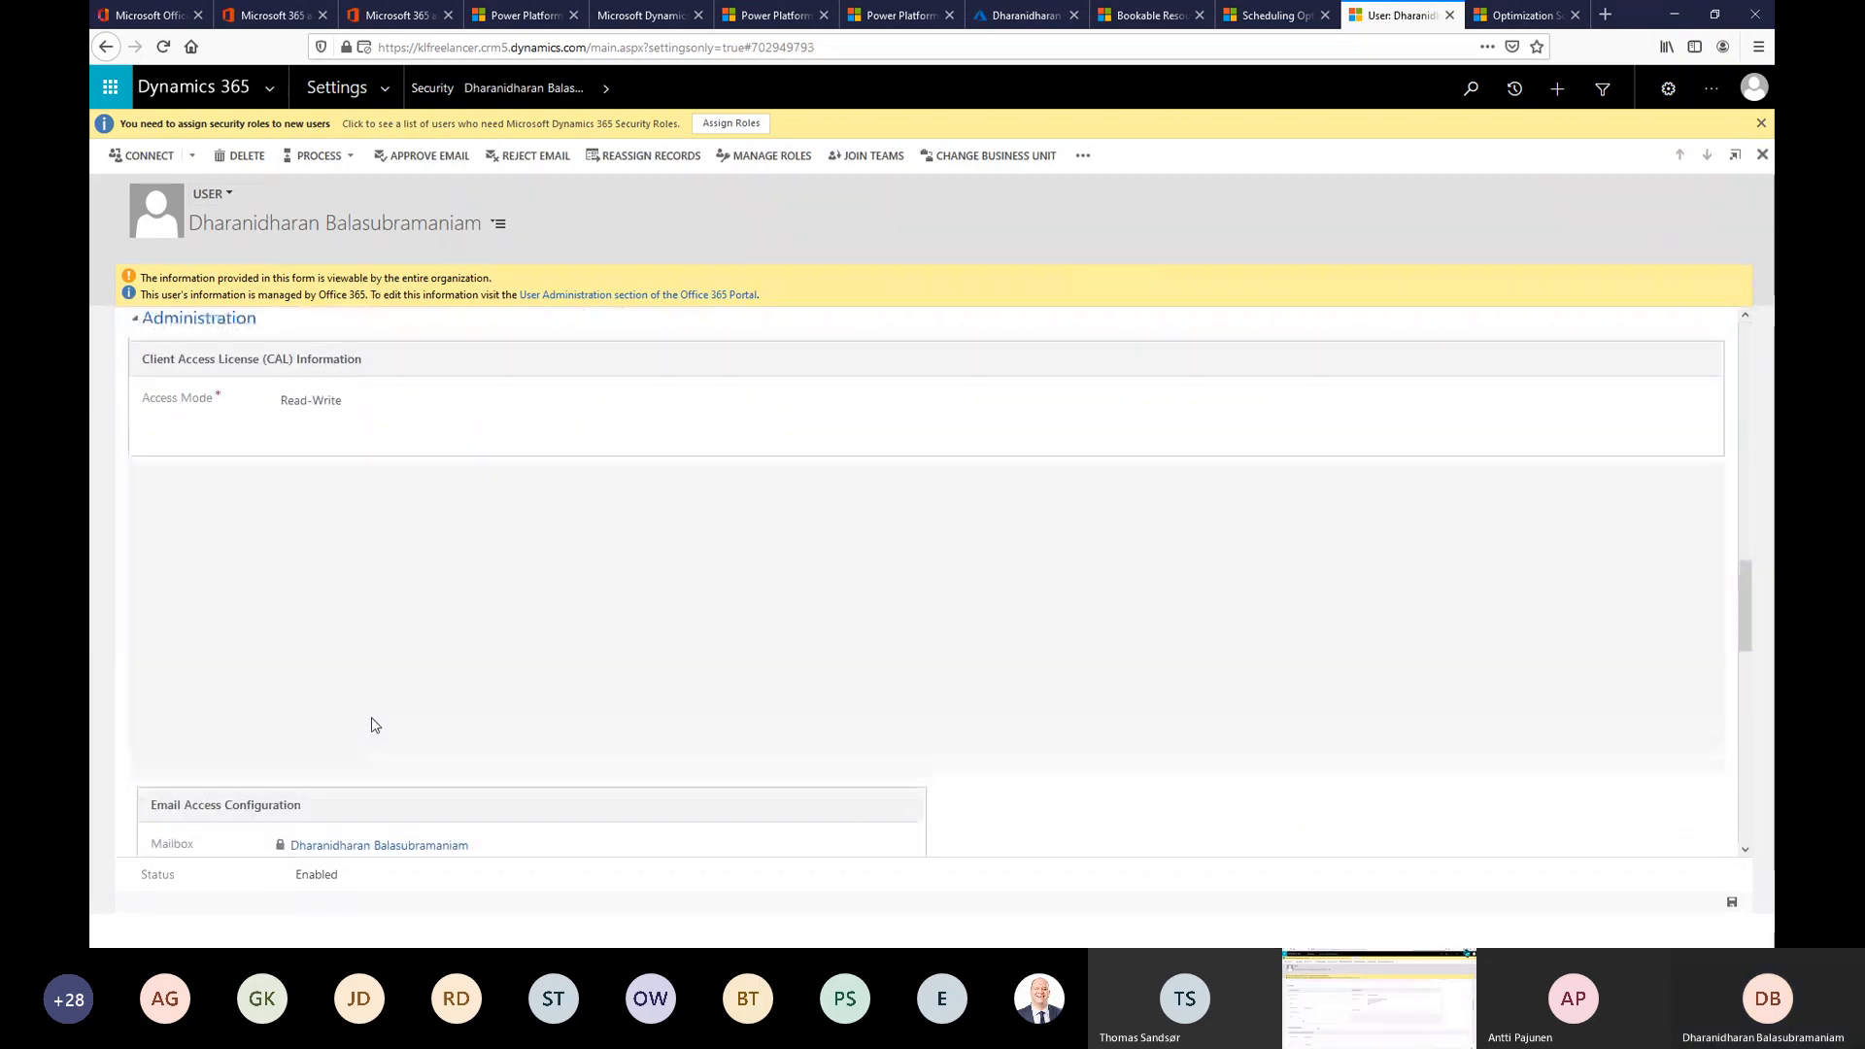
pyautogui.scroll(2, 374, 725)
pyautogui.scroll(-8, 374, 725)
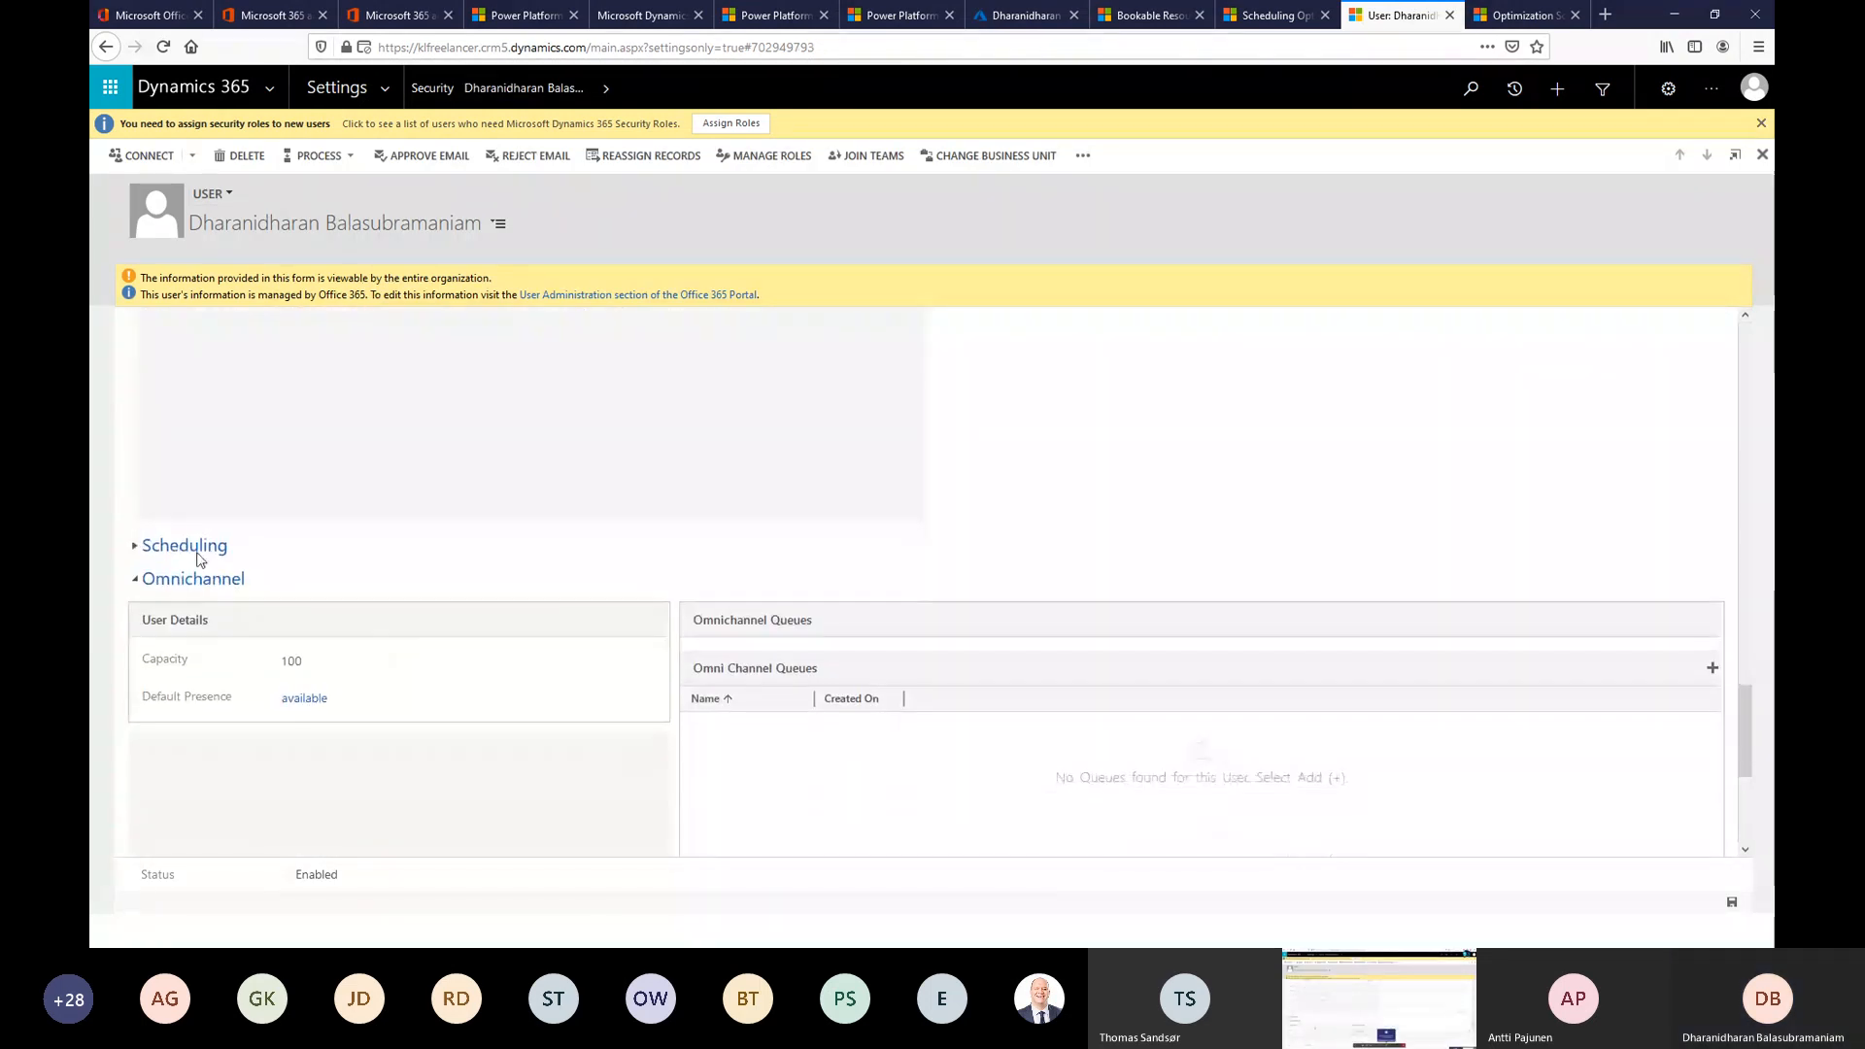
pyautogui.click(201, 547)
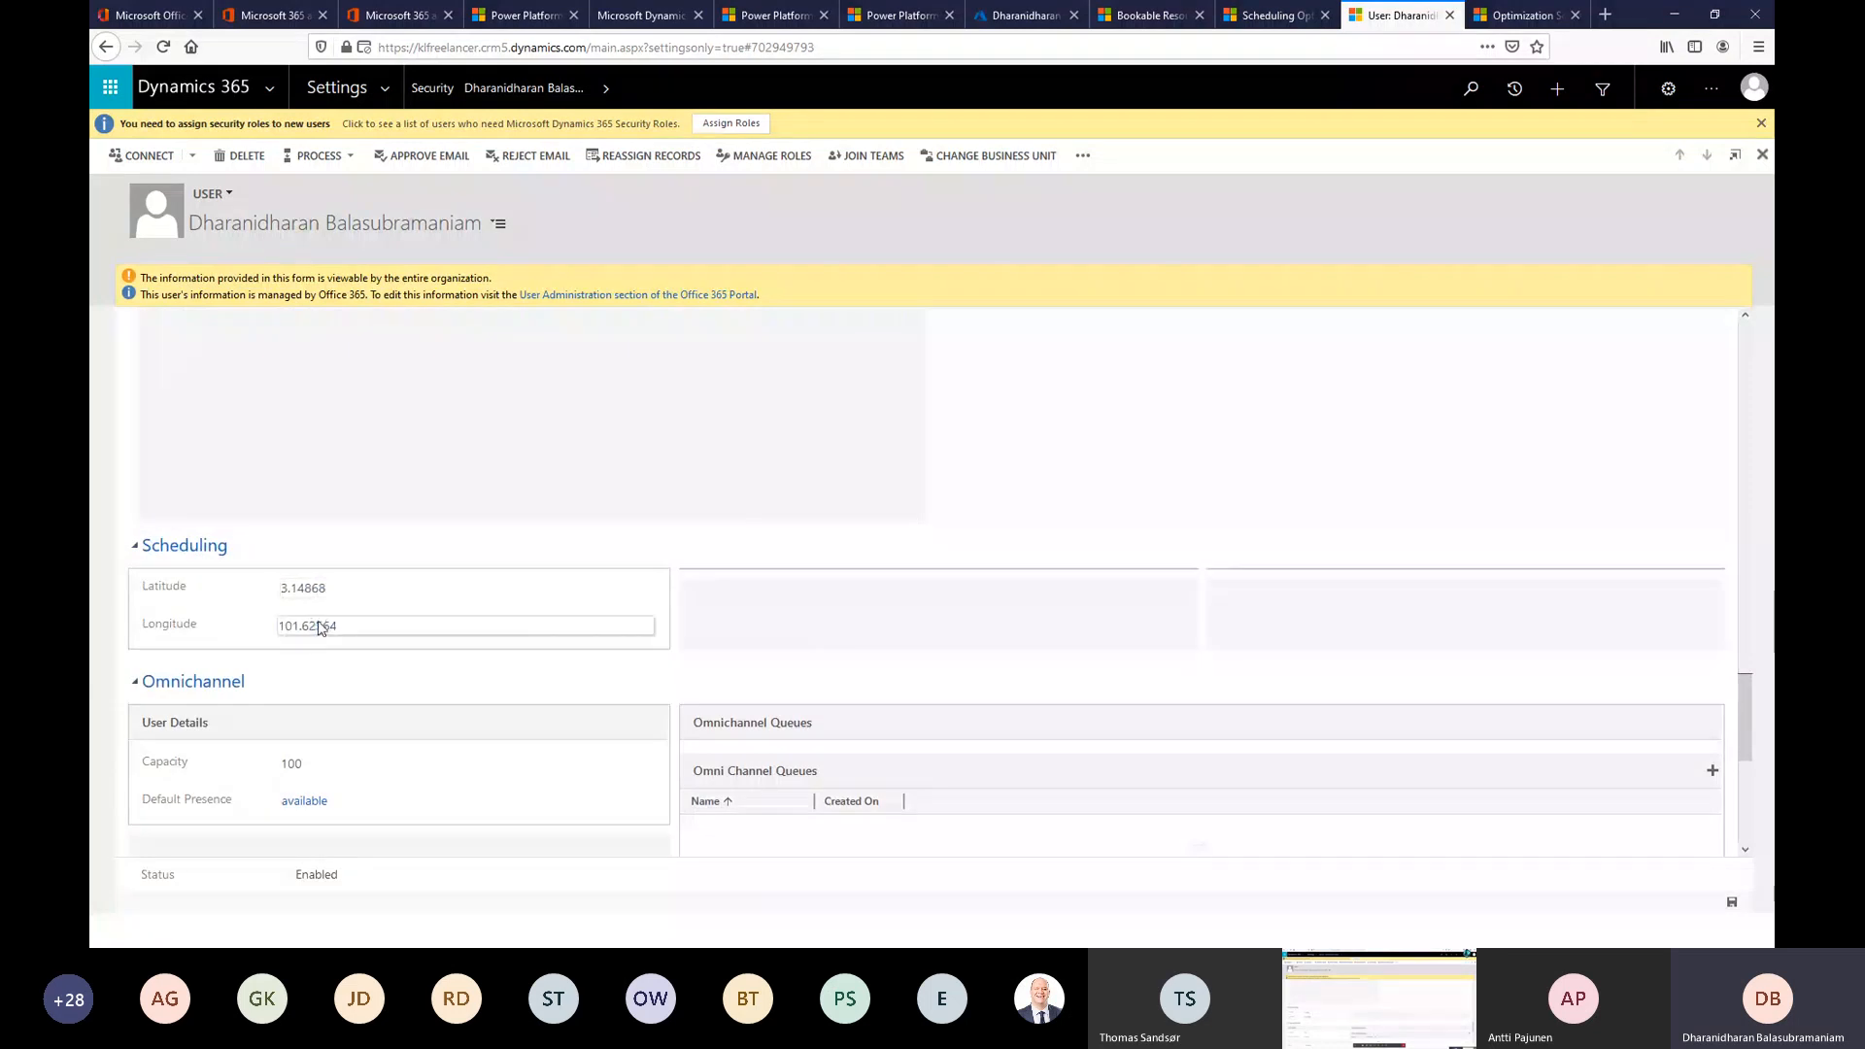
# Return to the bookable resource record and choose Resource Address as its Start Location in the scheduling settings.
pyautogui.click(1263, 15)
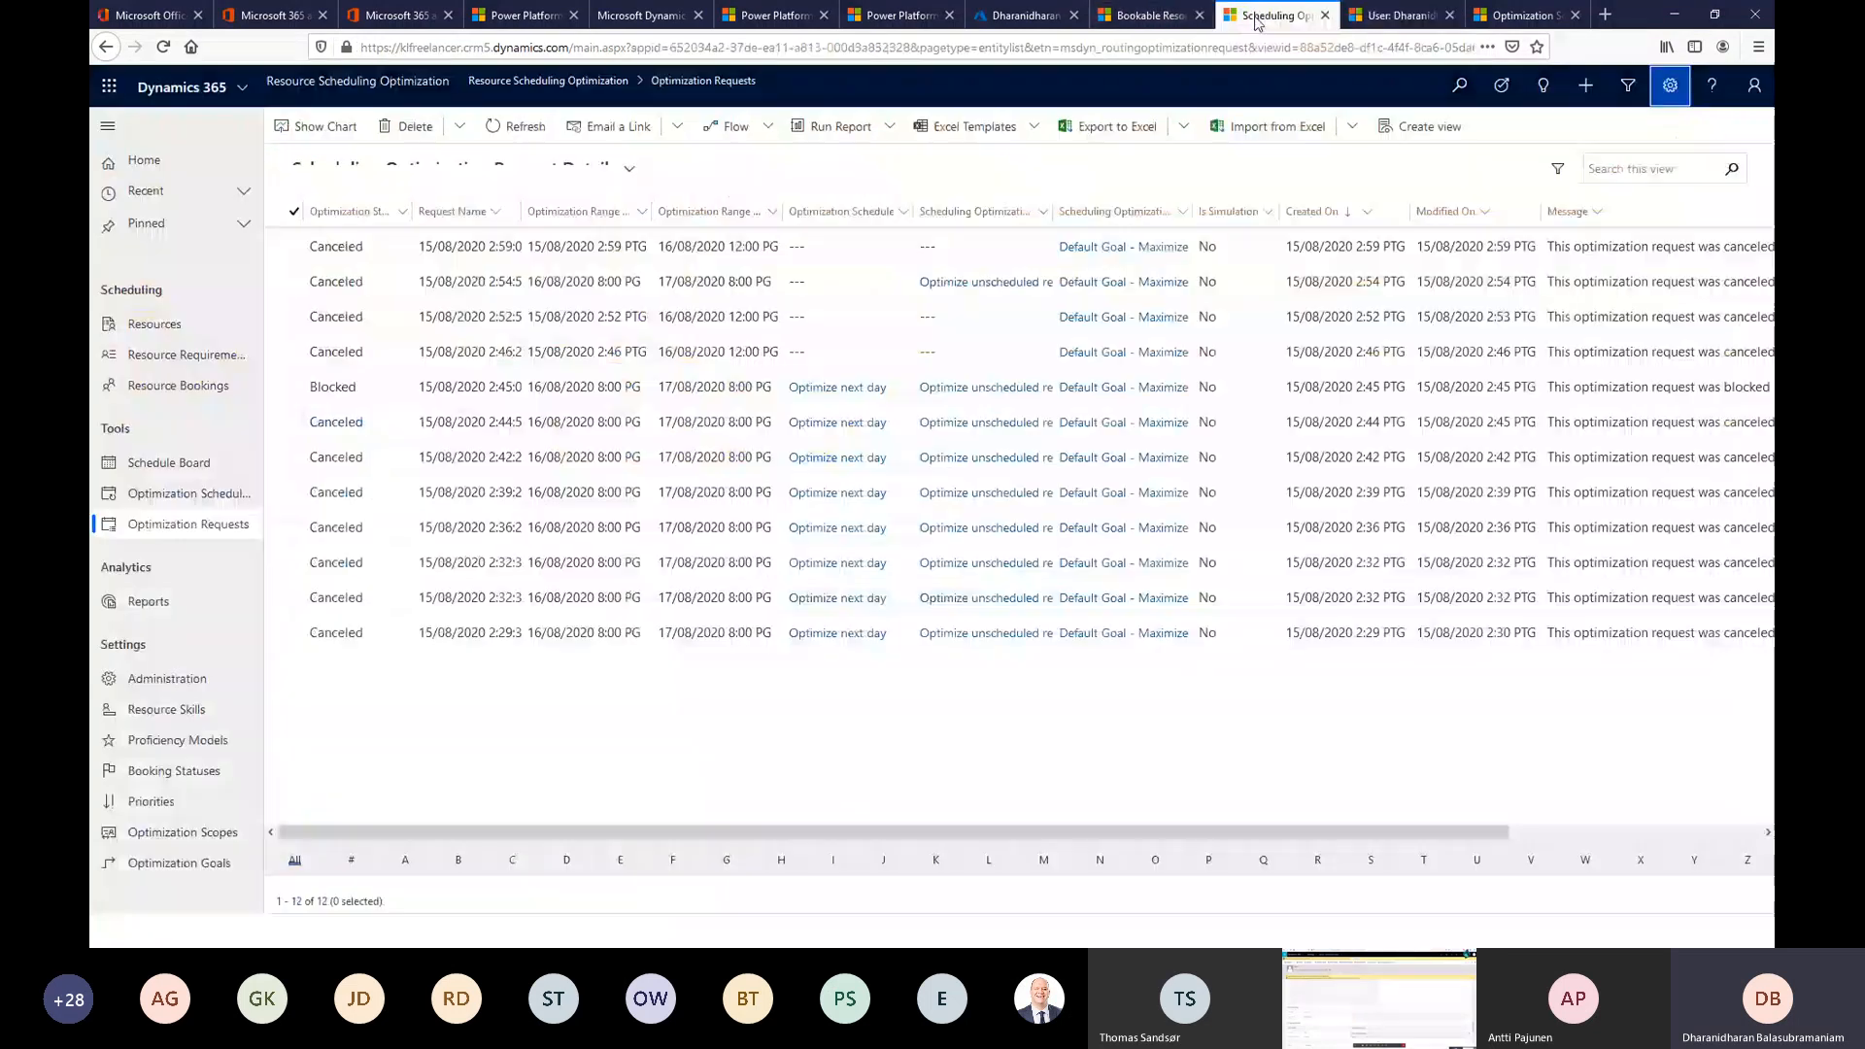
pyautogui.click(1189, 15)
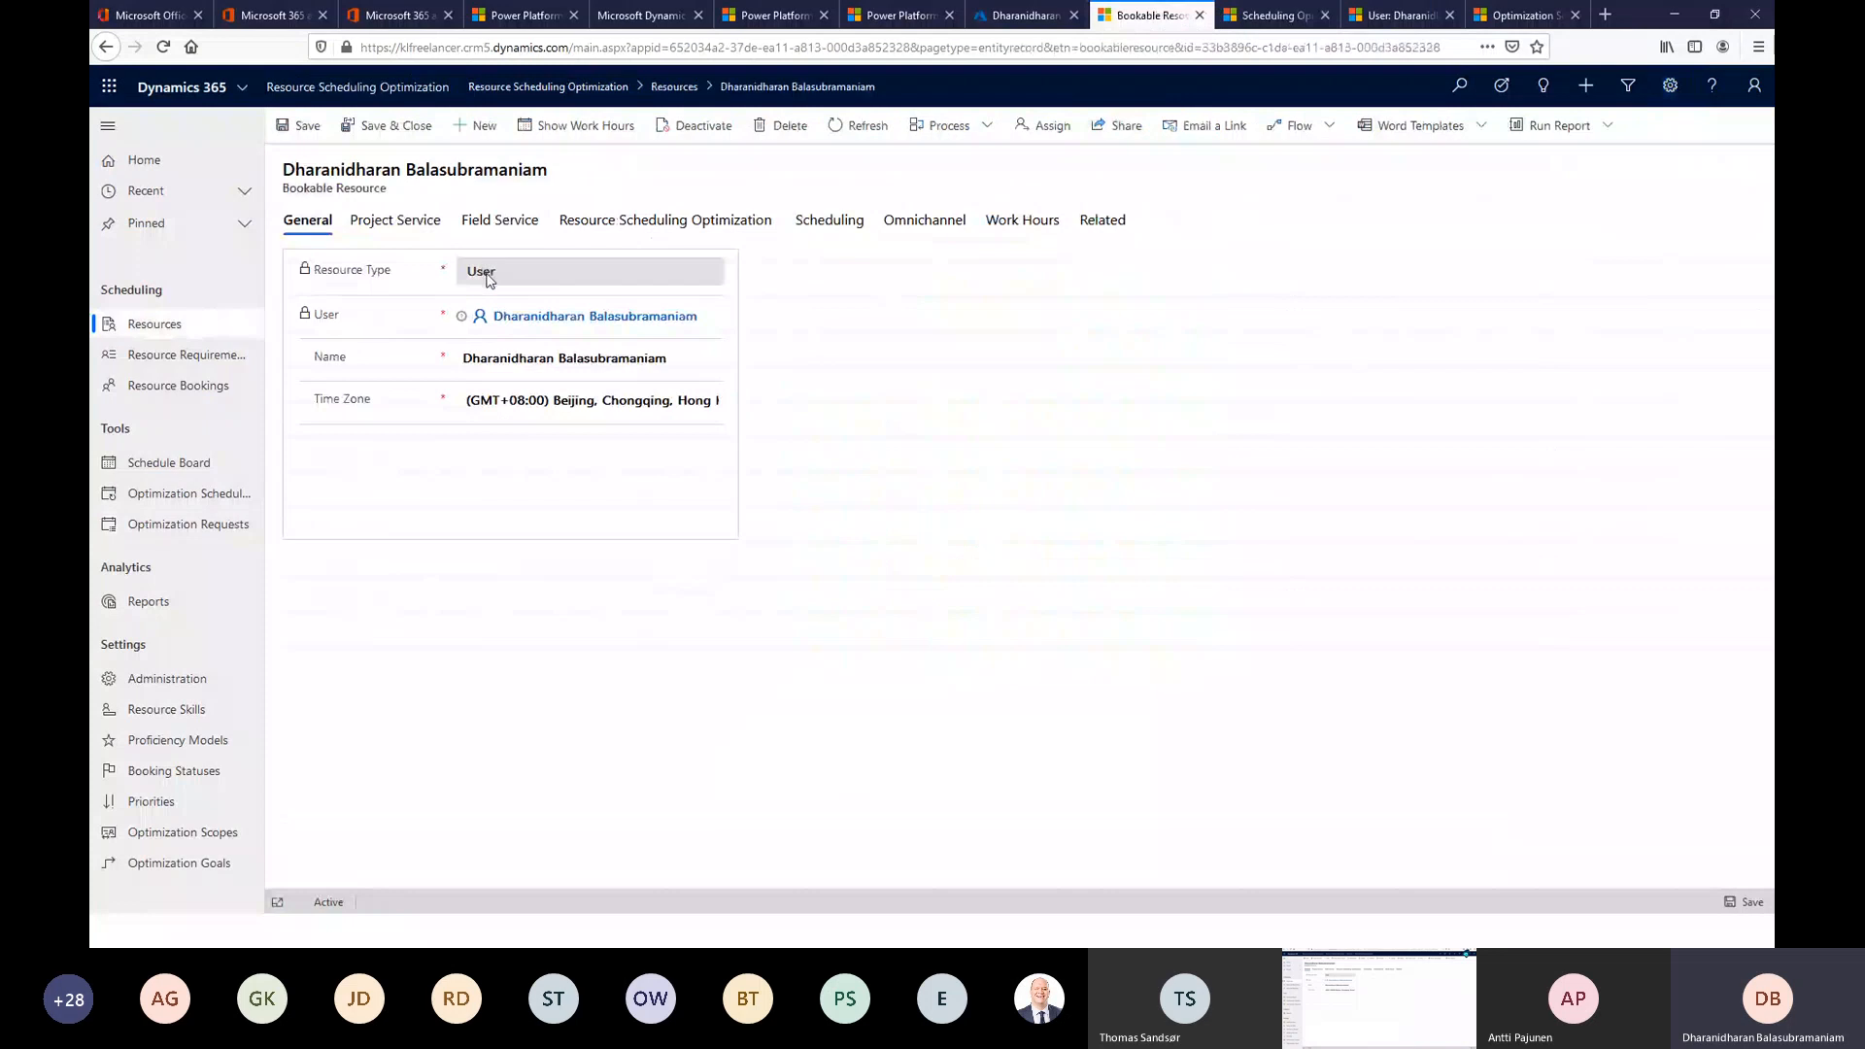
pyautogui.click(812, 218)
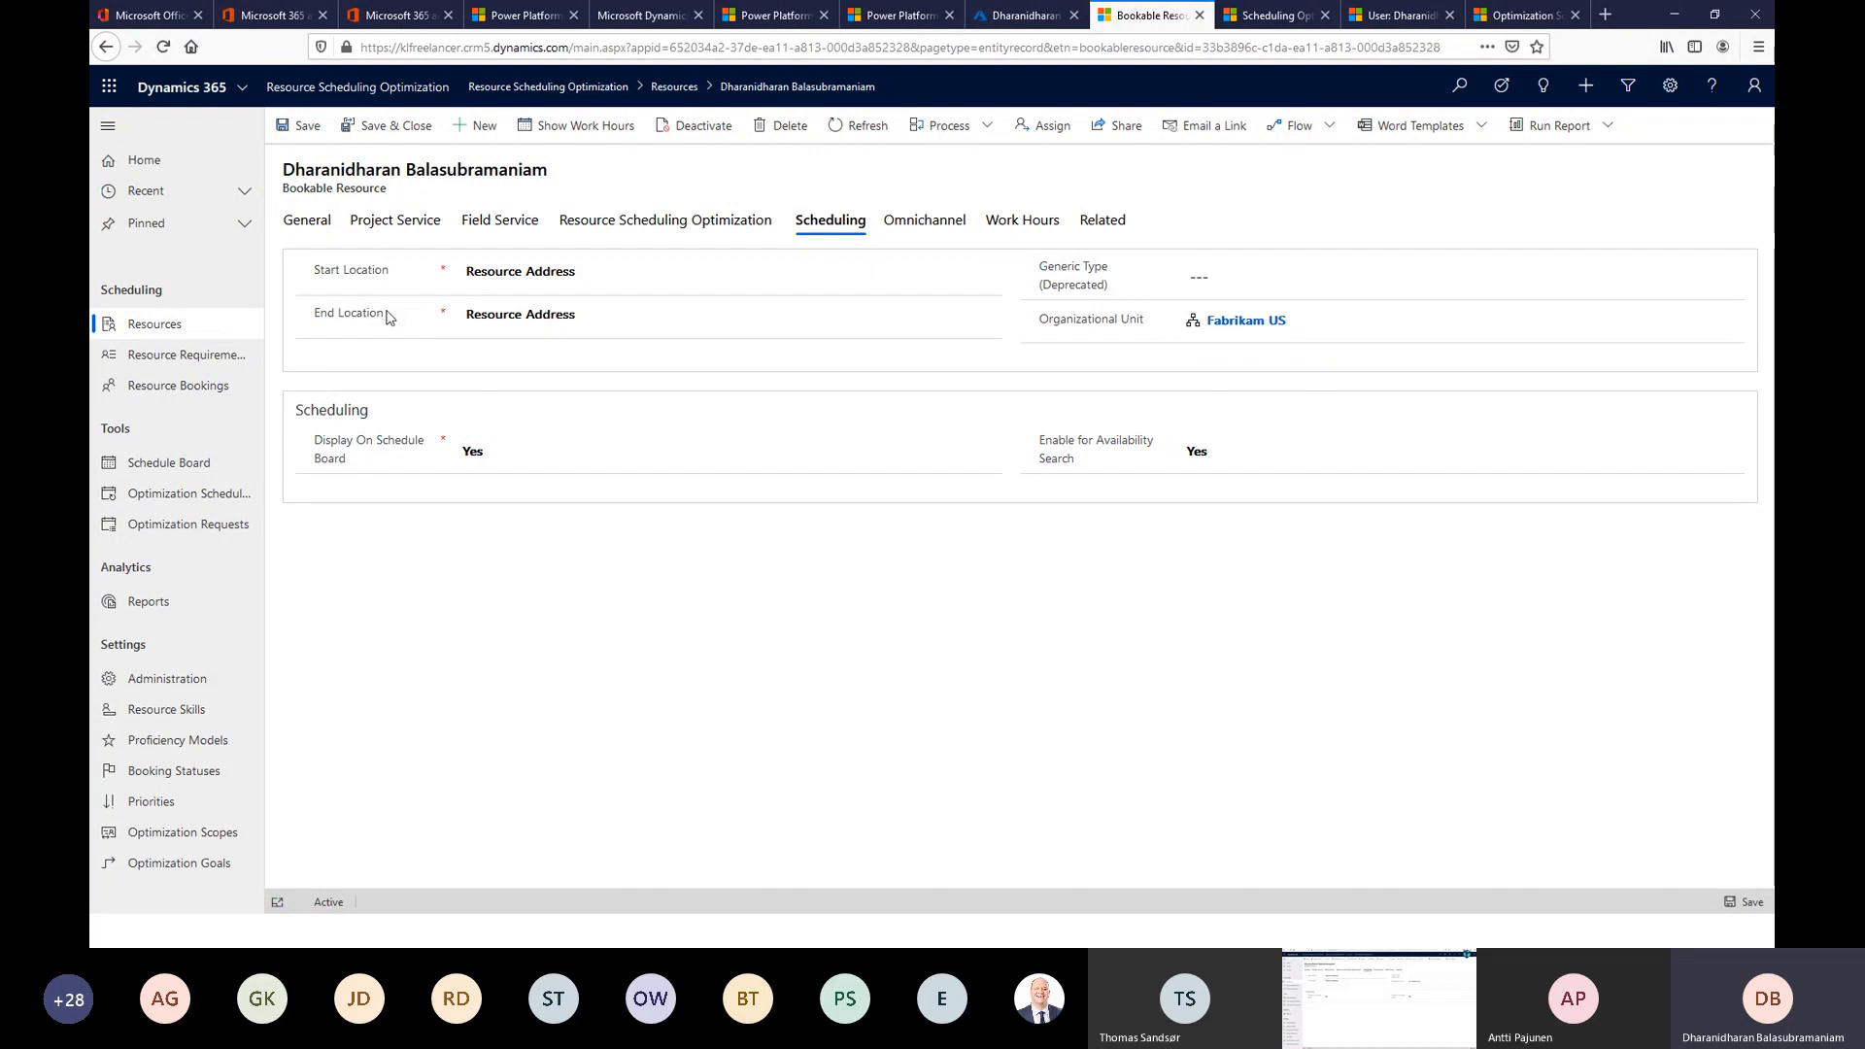
pyautogui.click(296, 228)
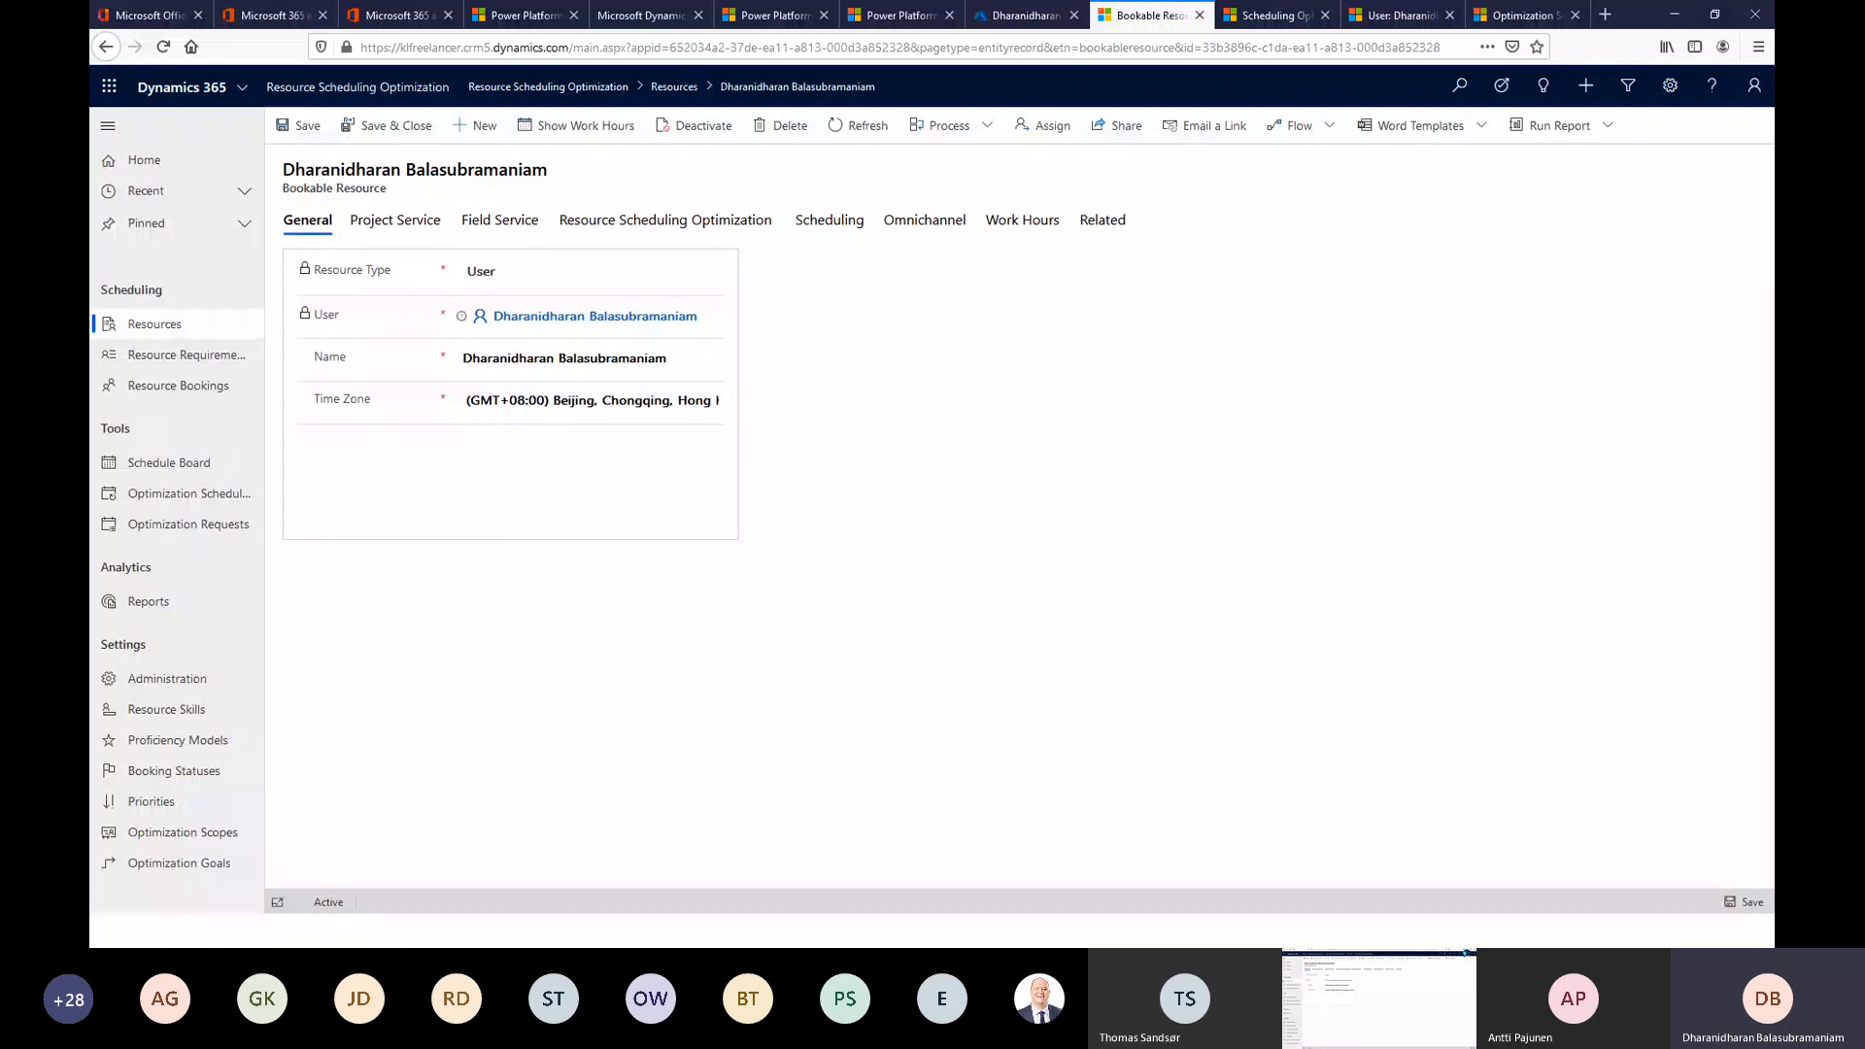
pyautogui.click(828, 221)
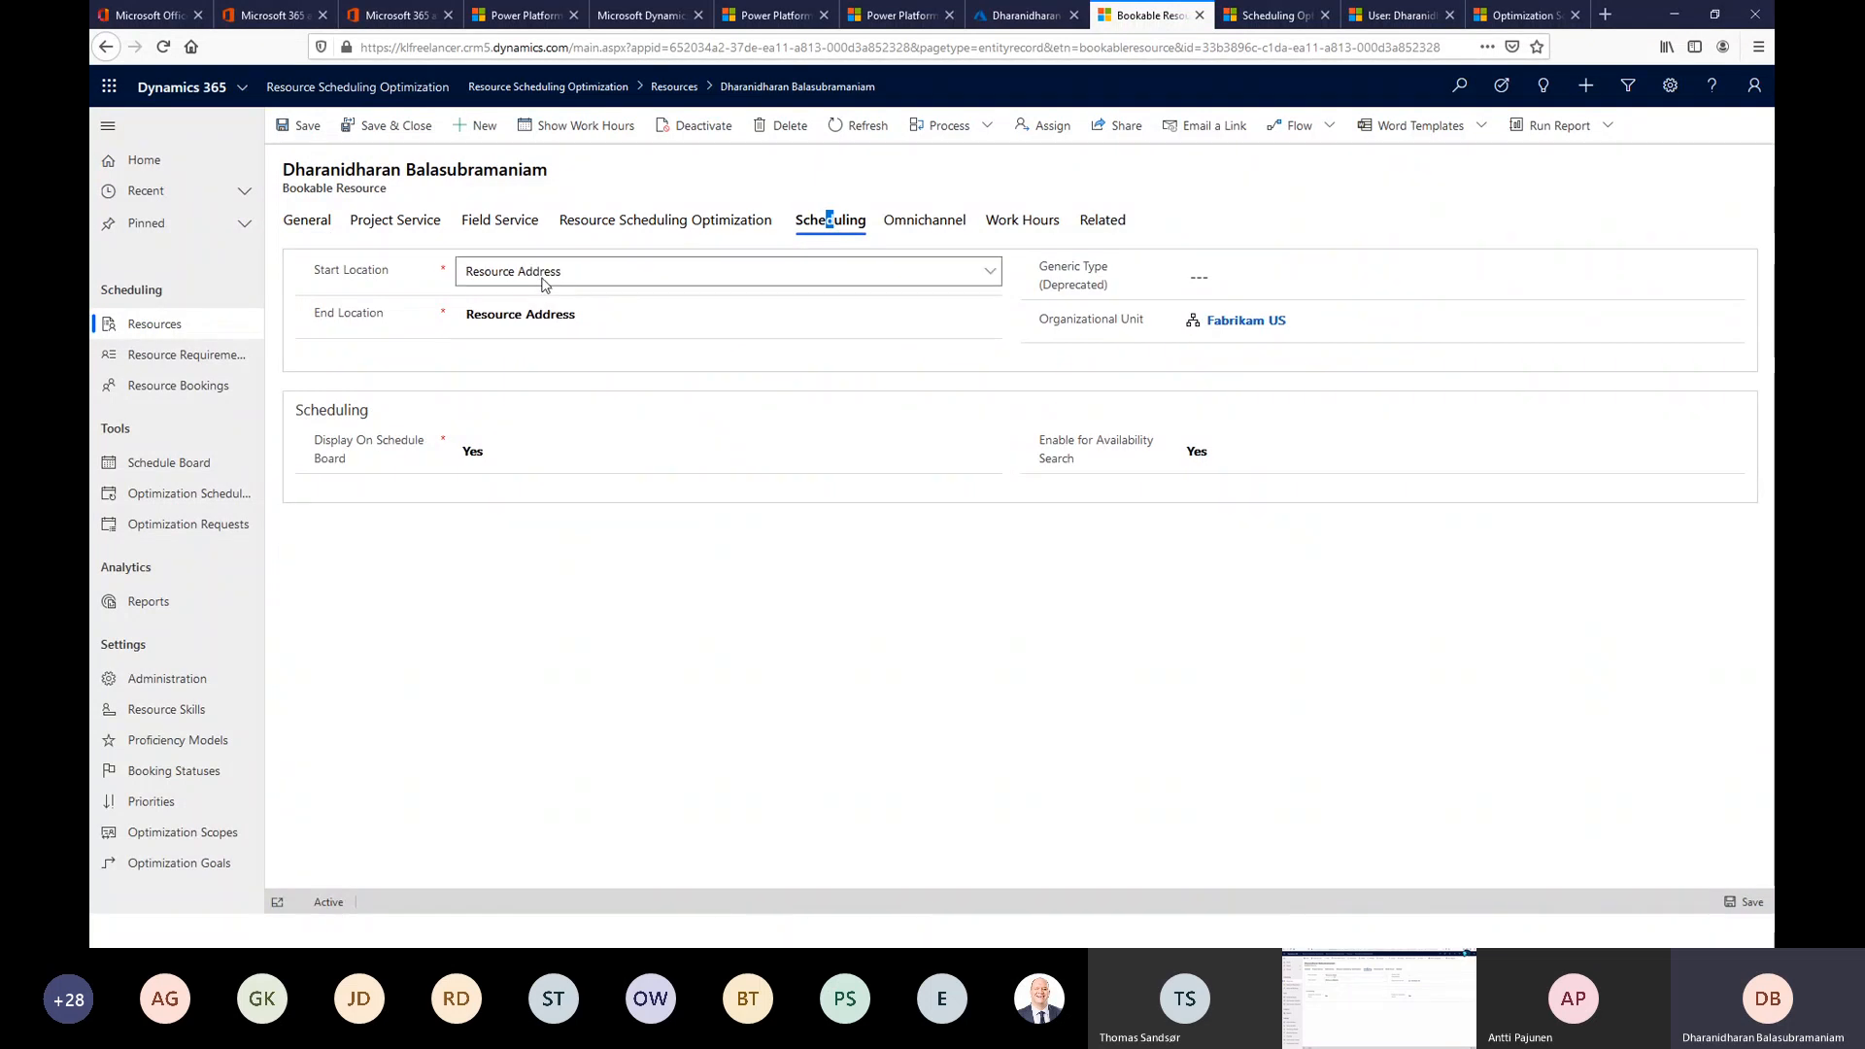
pyautogui.click(543, 282)
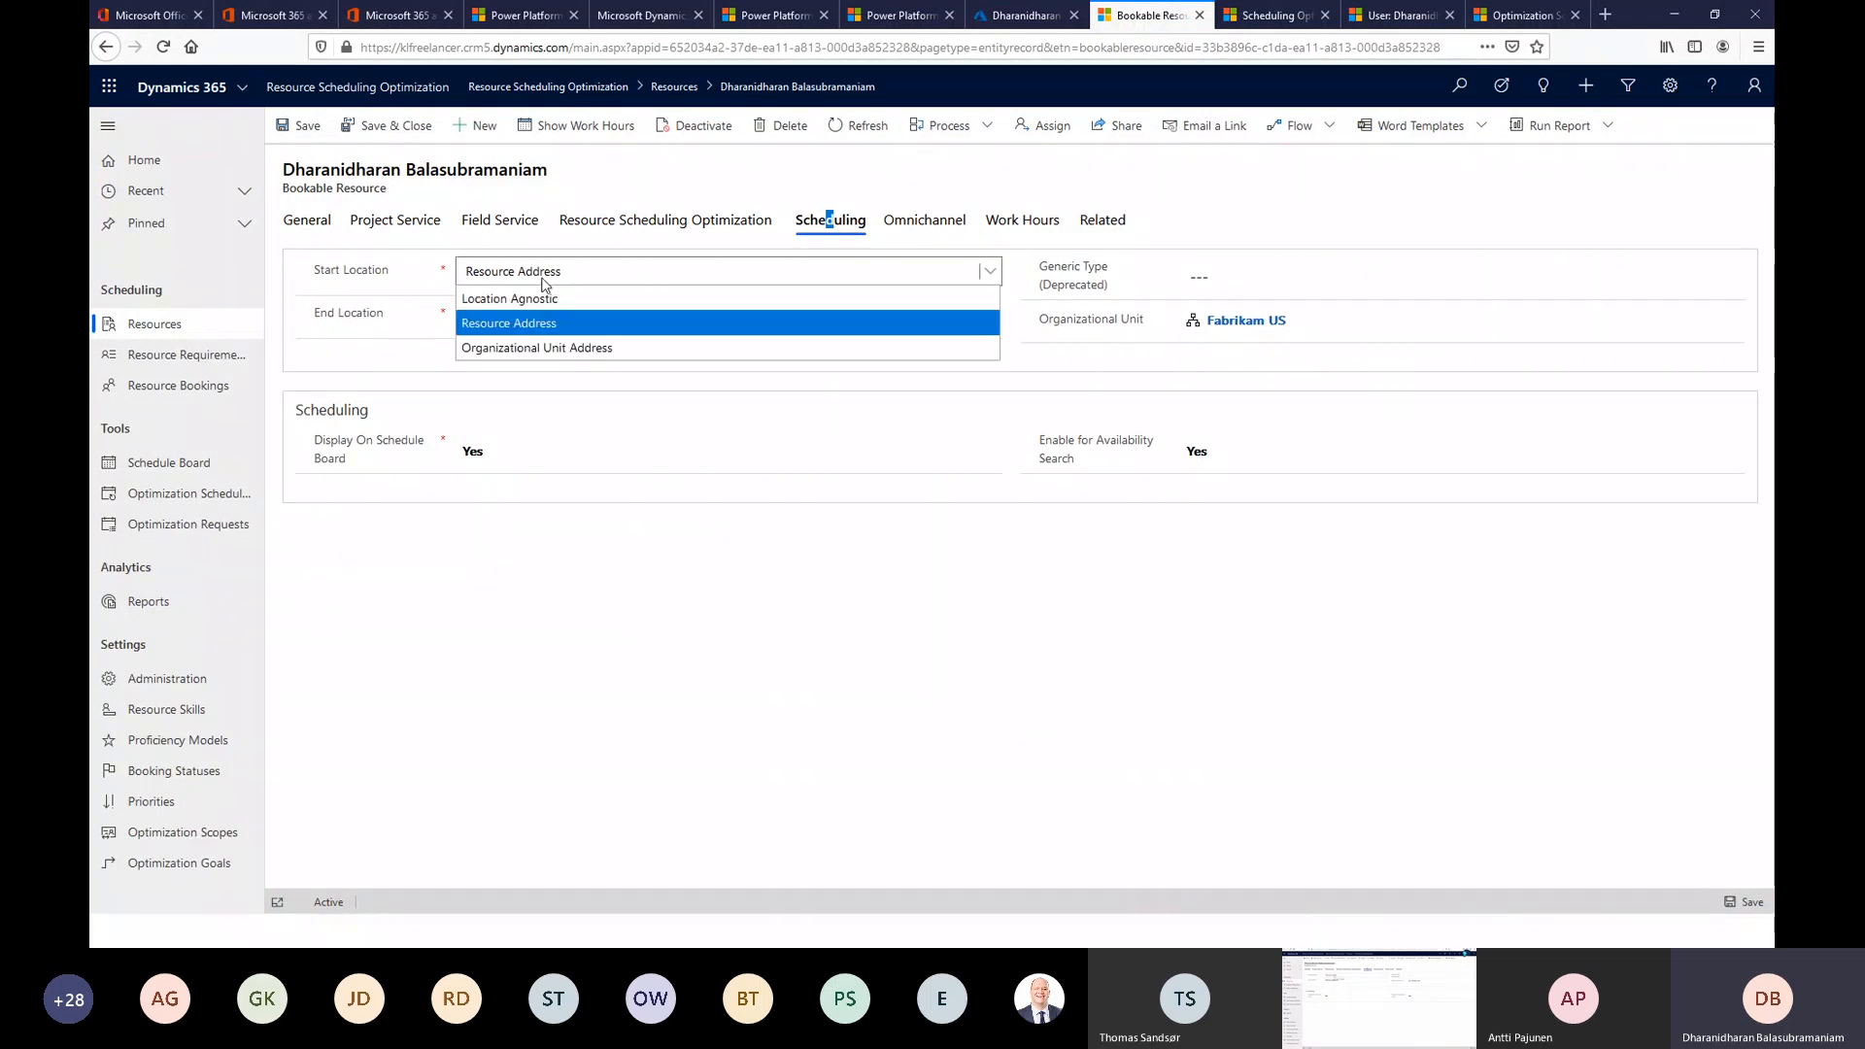
pyautogui.click(560, 334)
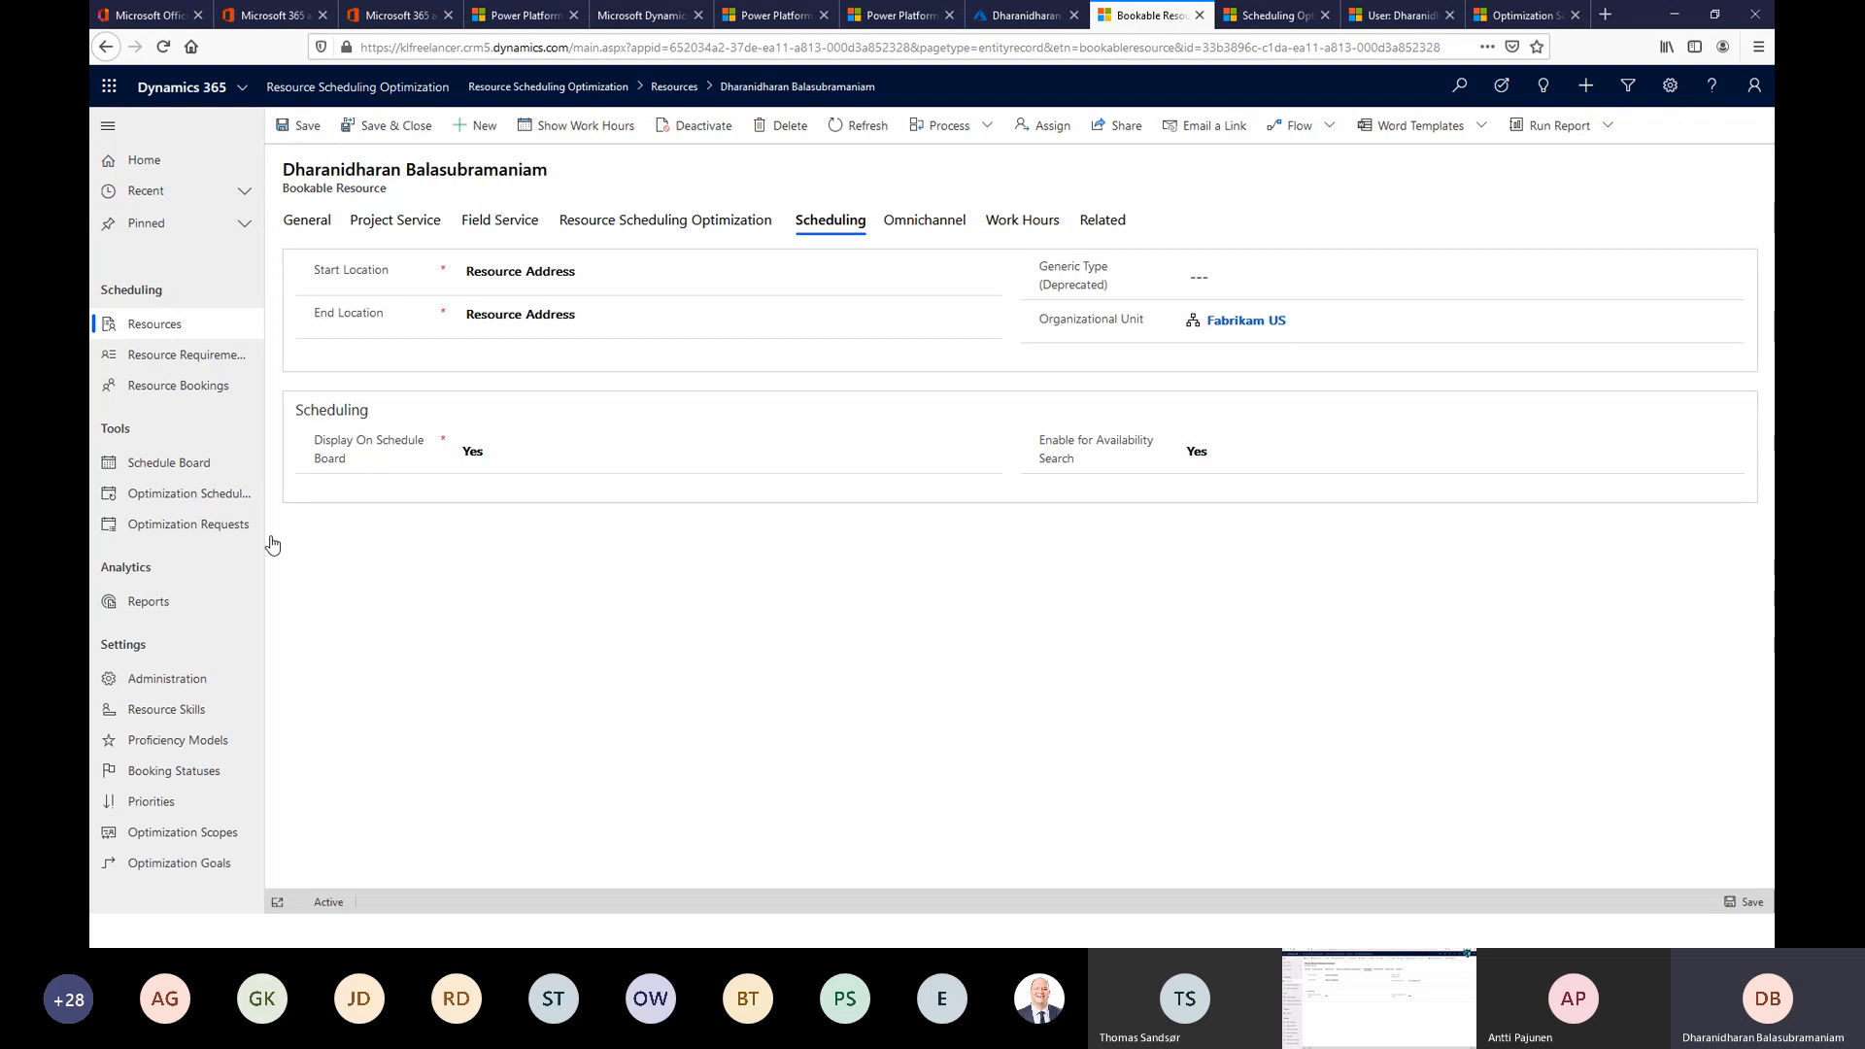
# Open Enable Resource Scheduling for Entities from Administration and open the Work Order entity's booking setup metadata.
pyautogui.click(197, 679)
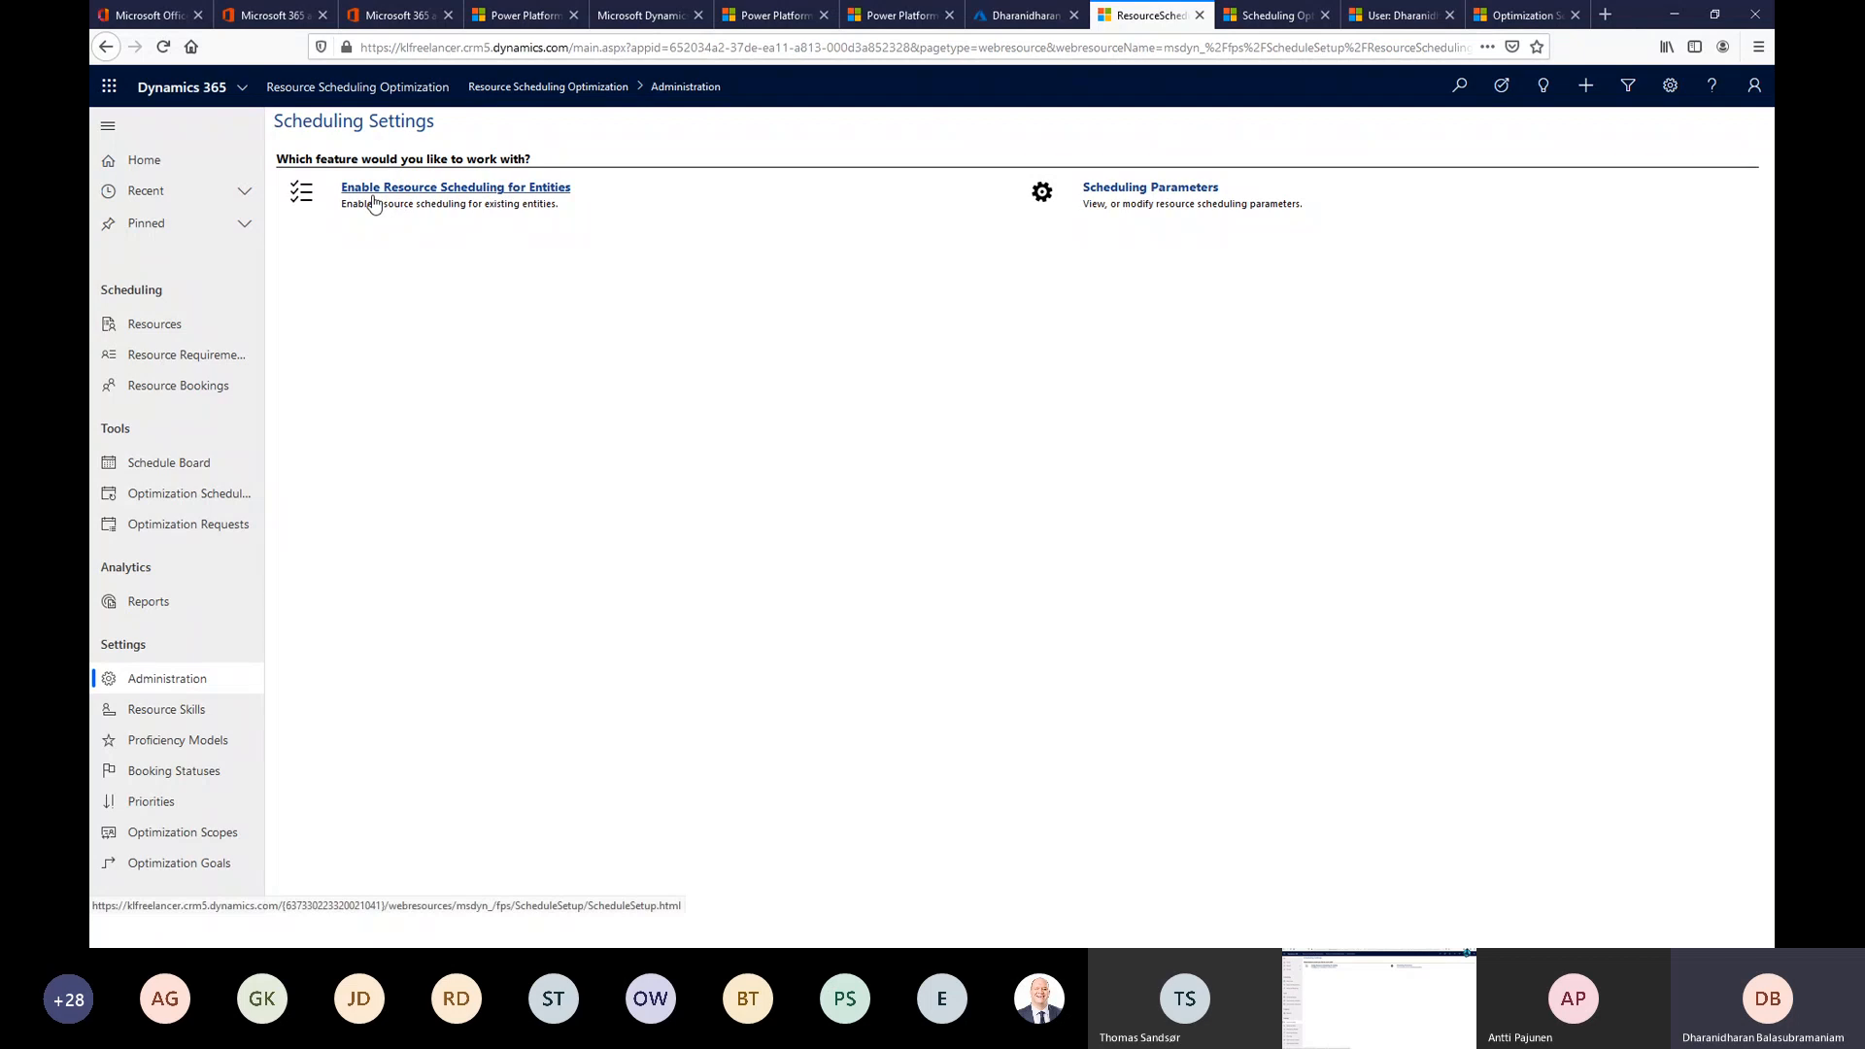
pyautogui.click(486, 189)
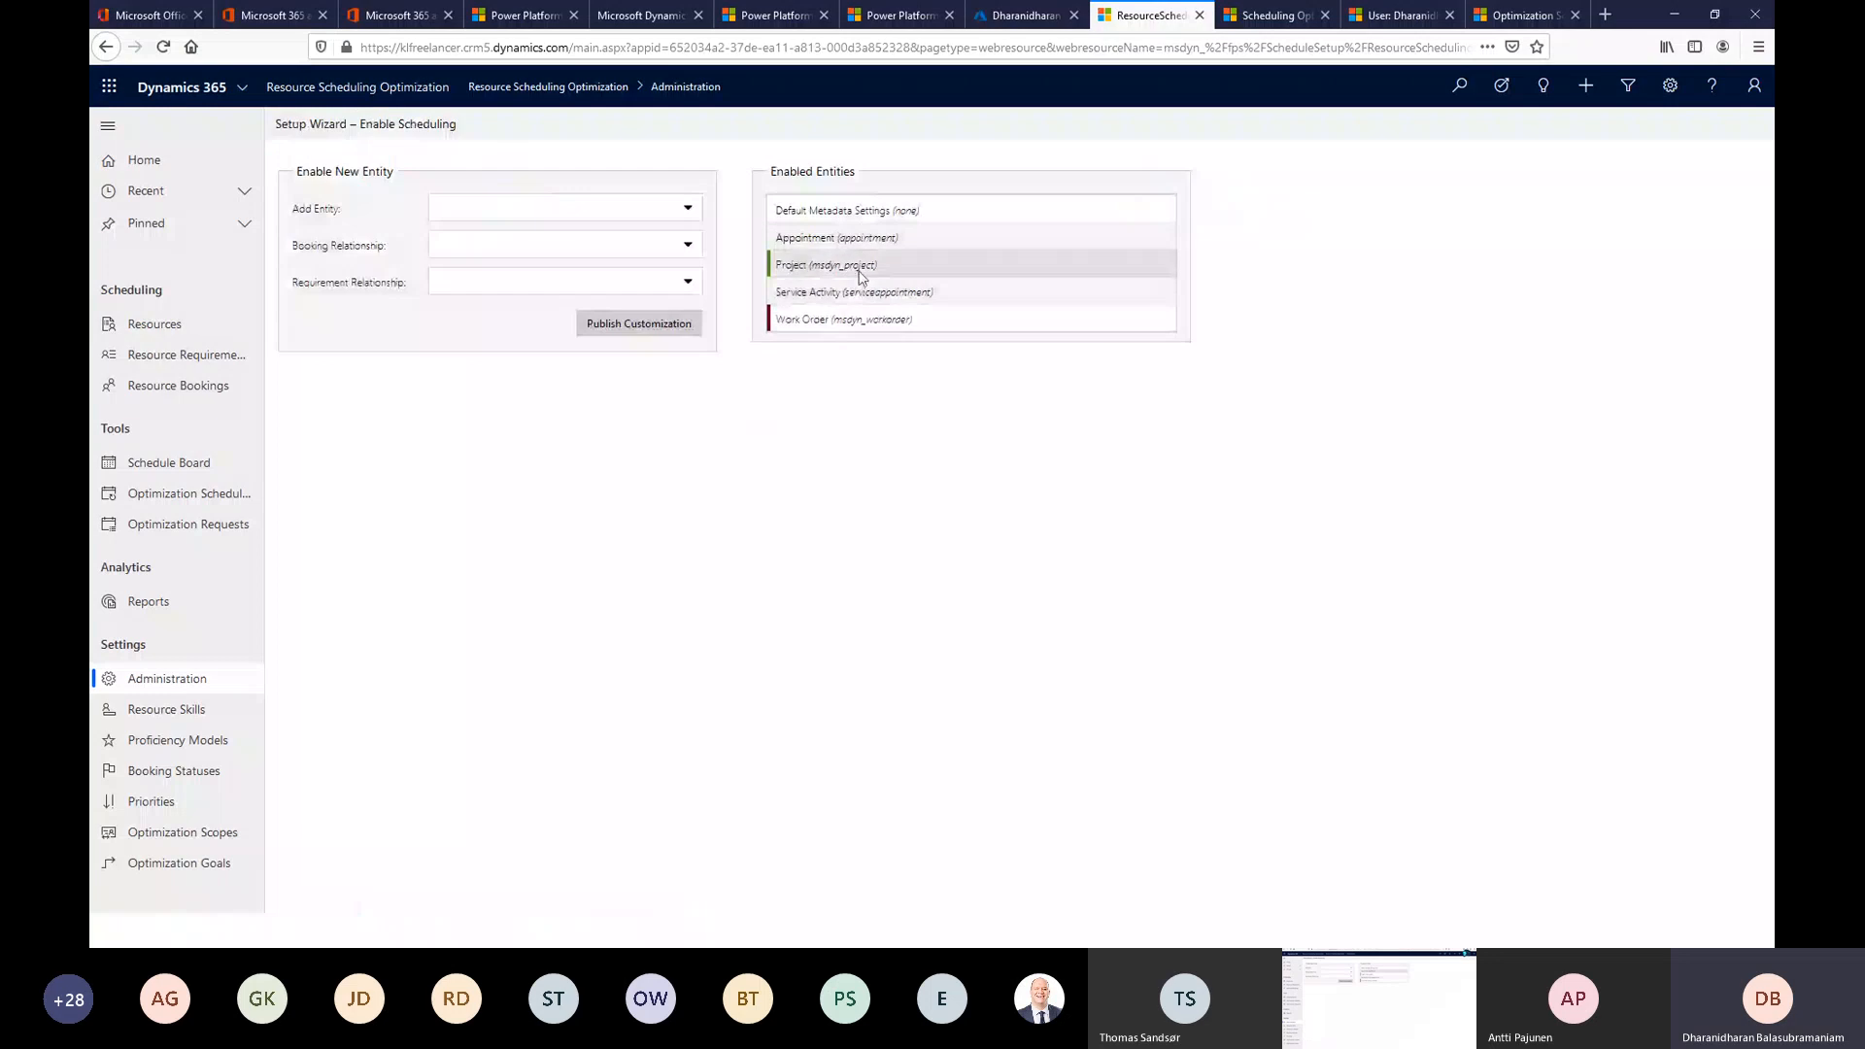
pyautogui.doubleClick(858, 319)
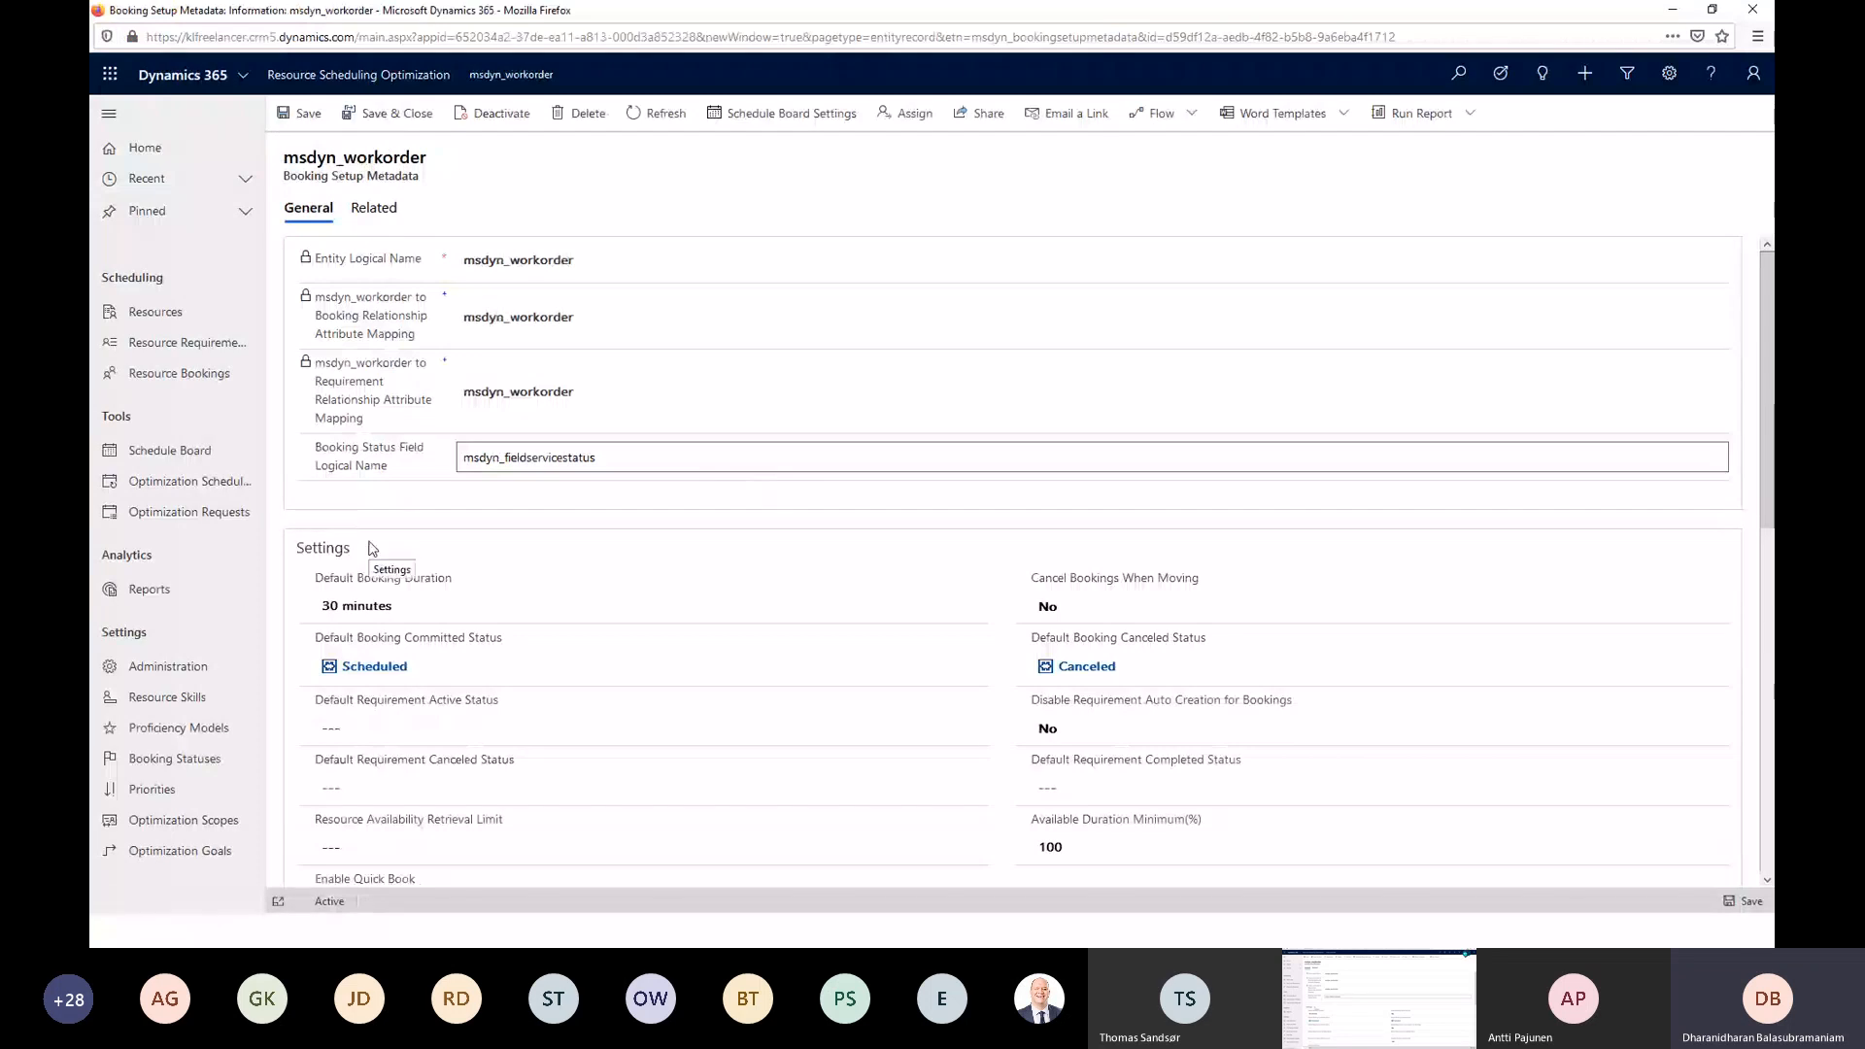
# Choose Optimize as the Default Scheduling Method in the work order metadata's Resource Scheduling Optimization section.
pyautogui.scroll(-2, 369, 549)
pyautogui.scroll(2, 372, 549)
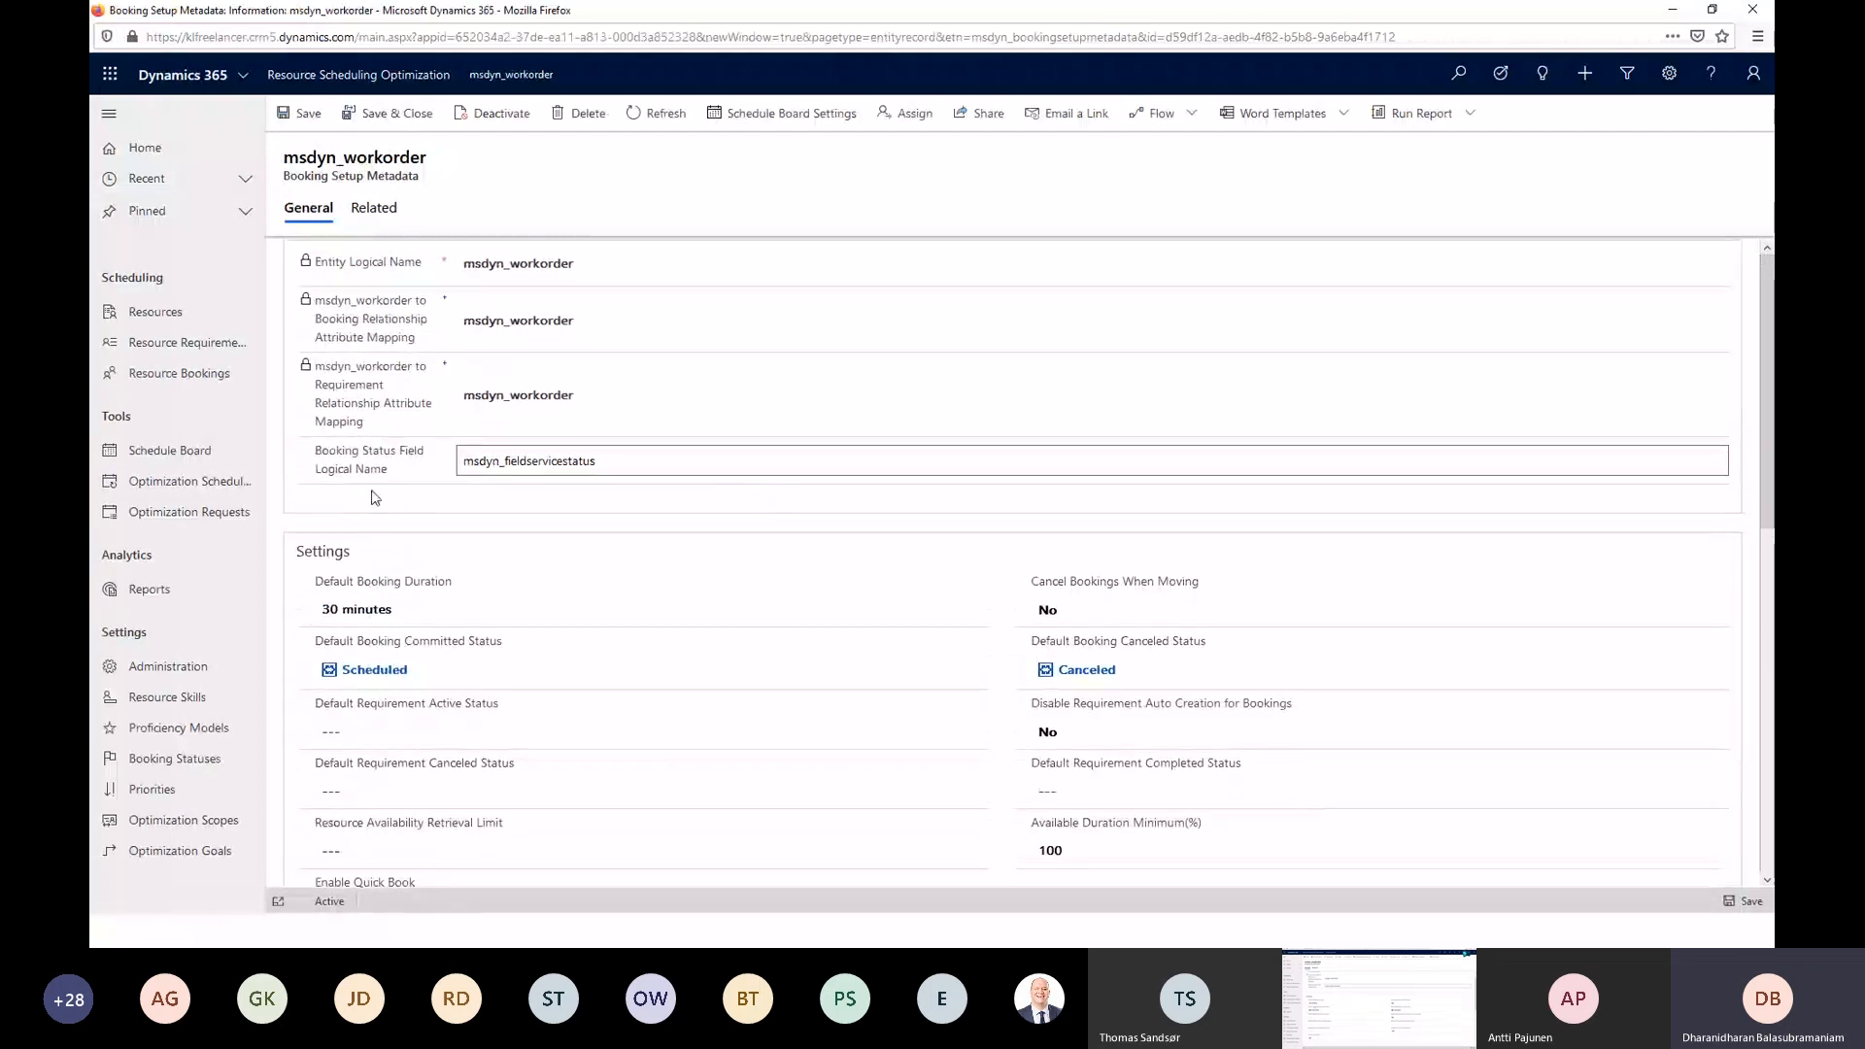
pyautogui.scroll(-2, 374, 486)
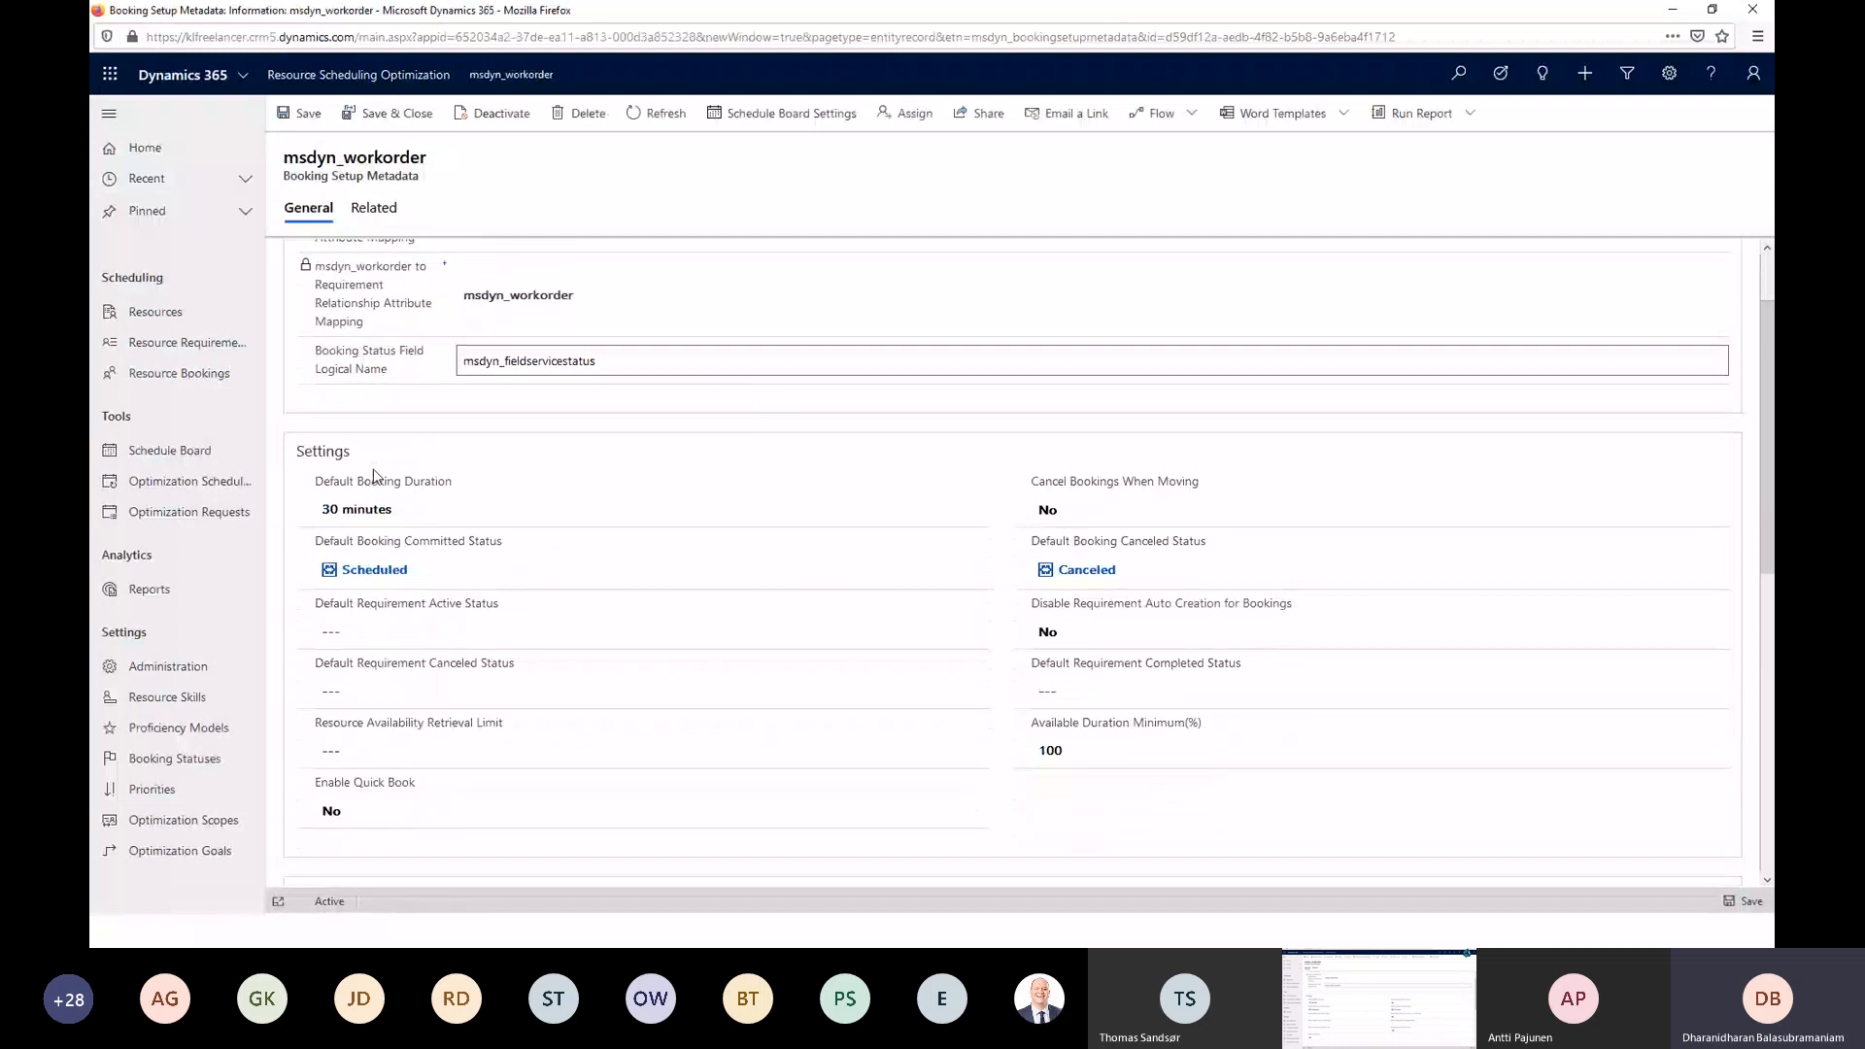
pyautogui.scroll(-6, 374, 476)
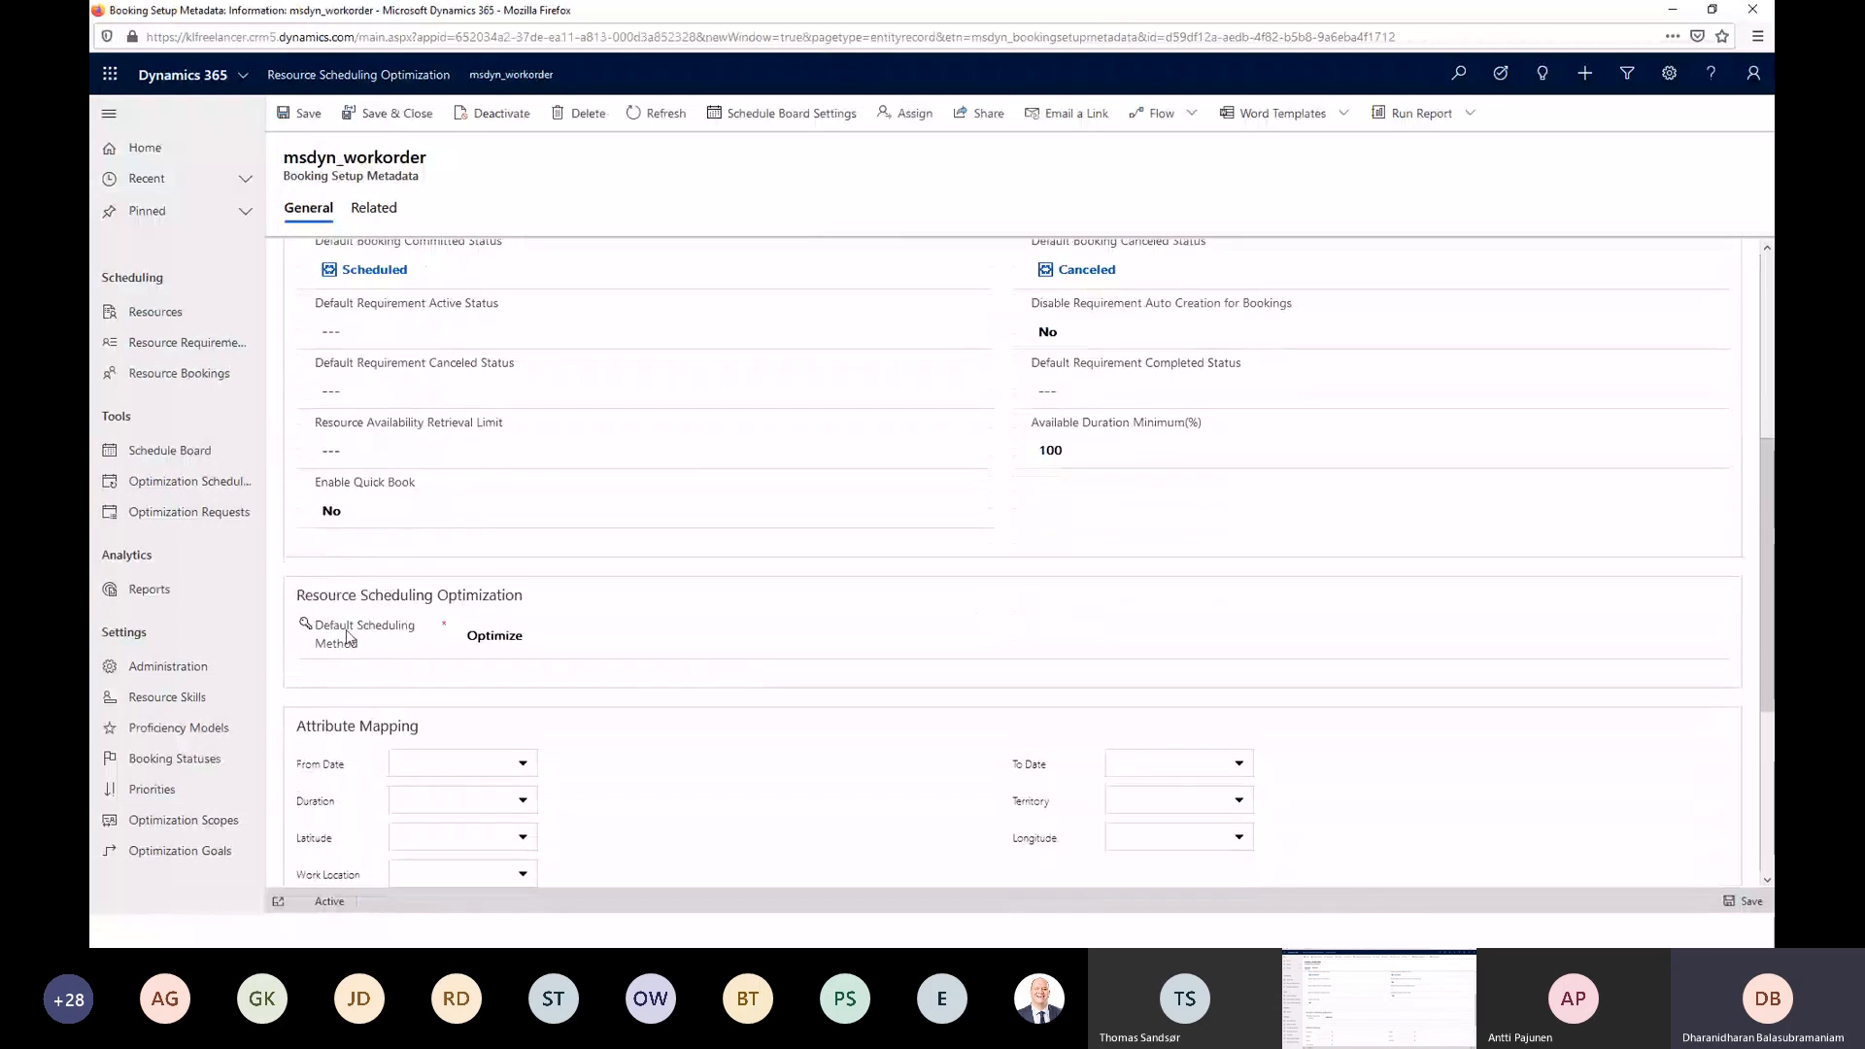
pyautogui.click(490, 641)
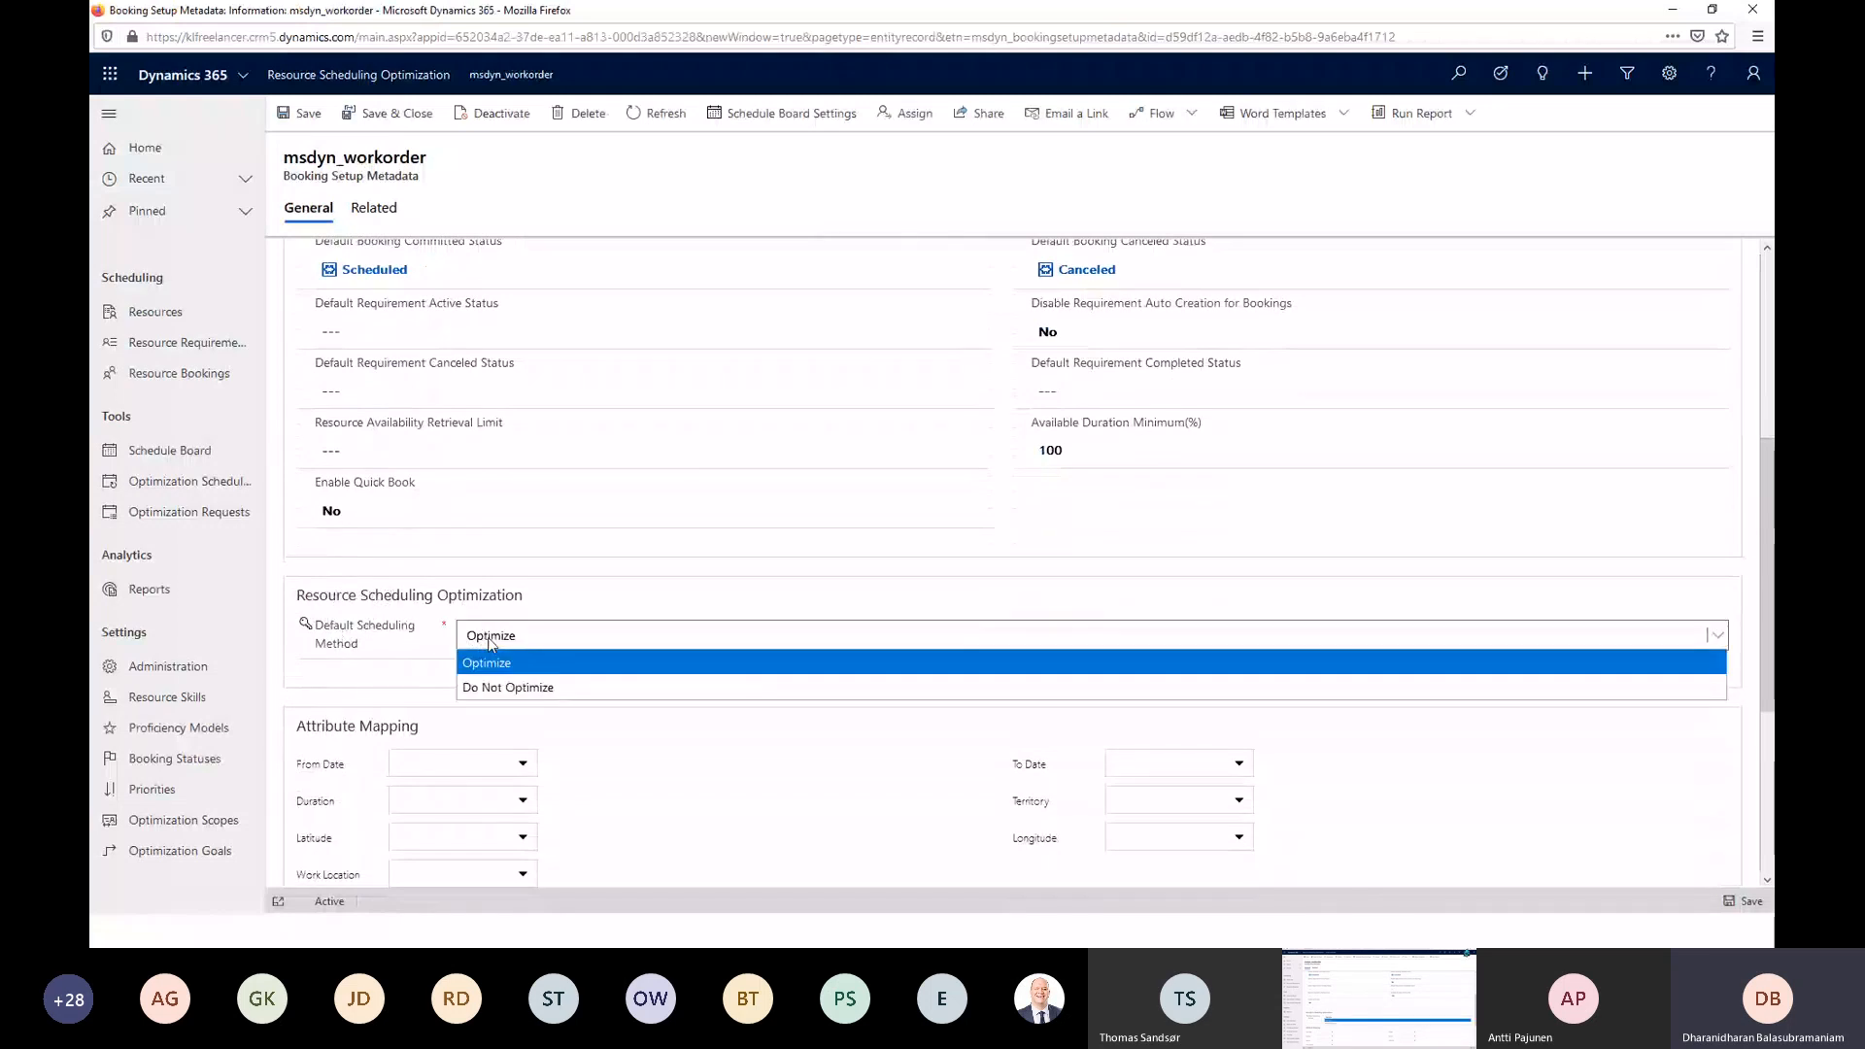
pyautogui.click(525, 670)
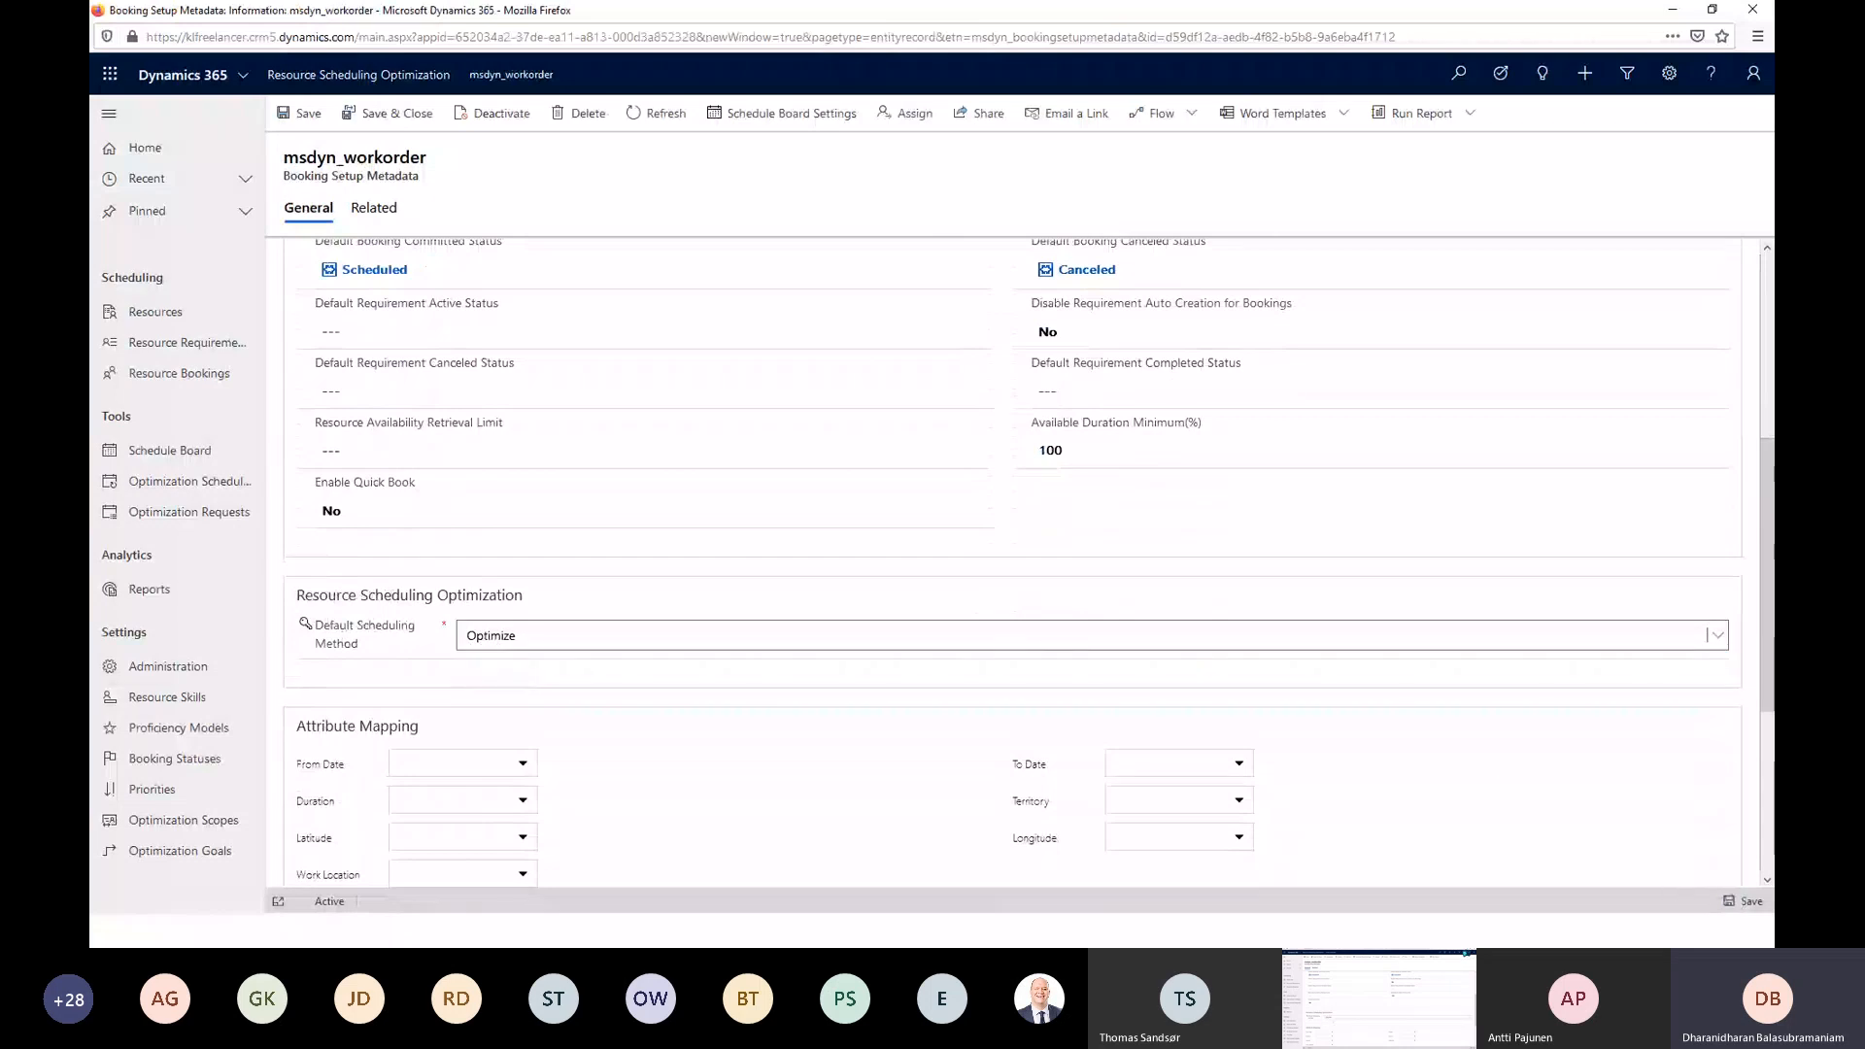
pyautogui.scroll(-2, 384, 628)
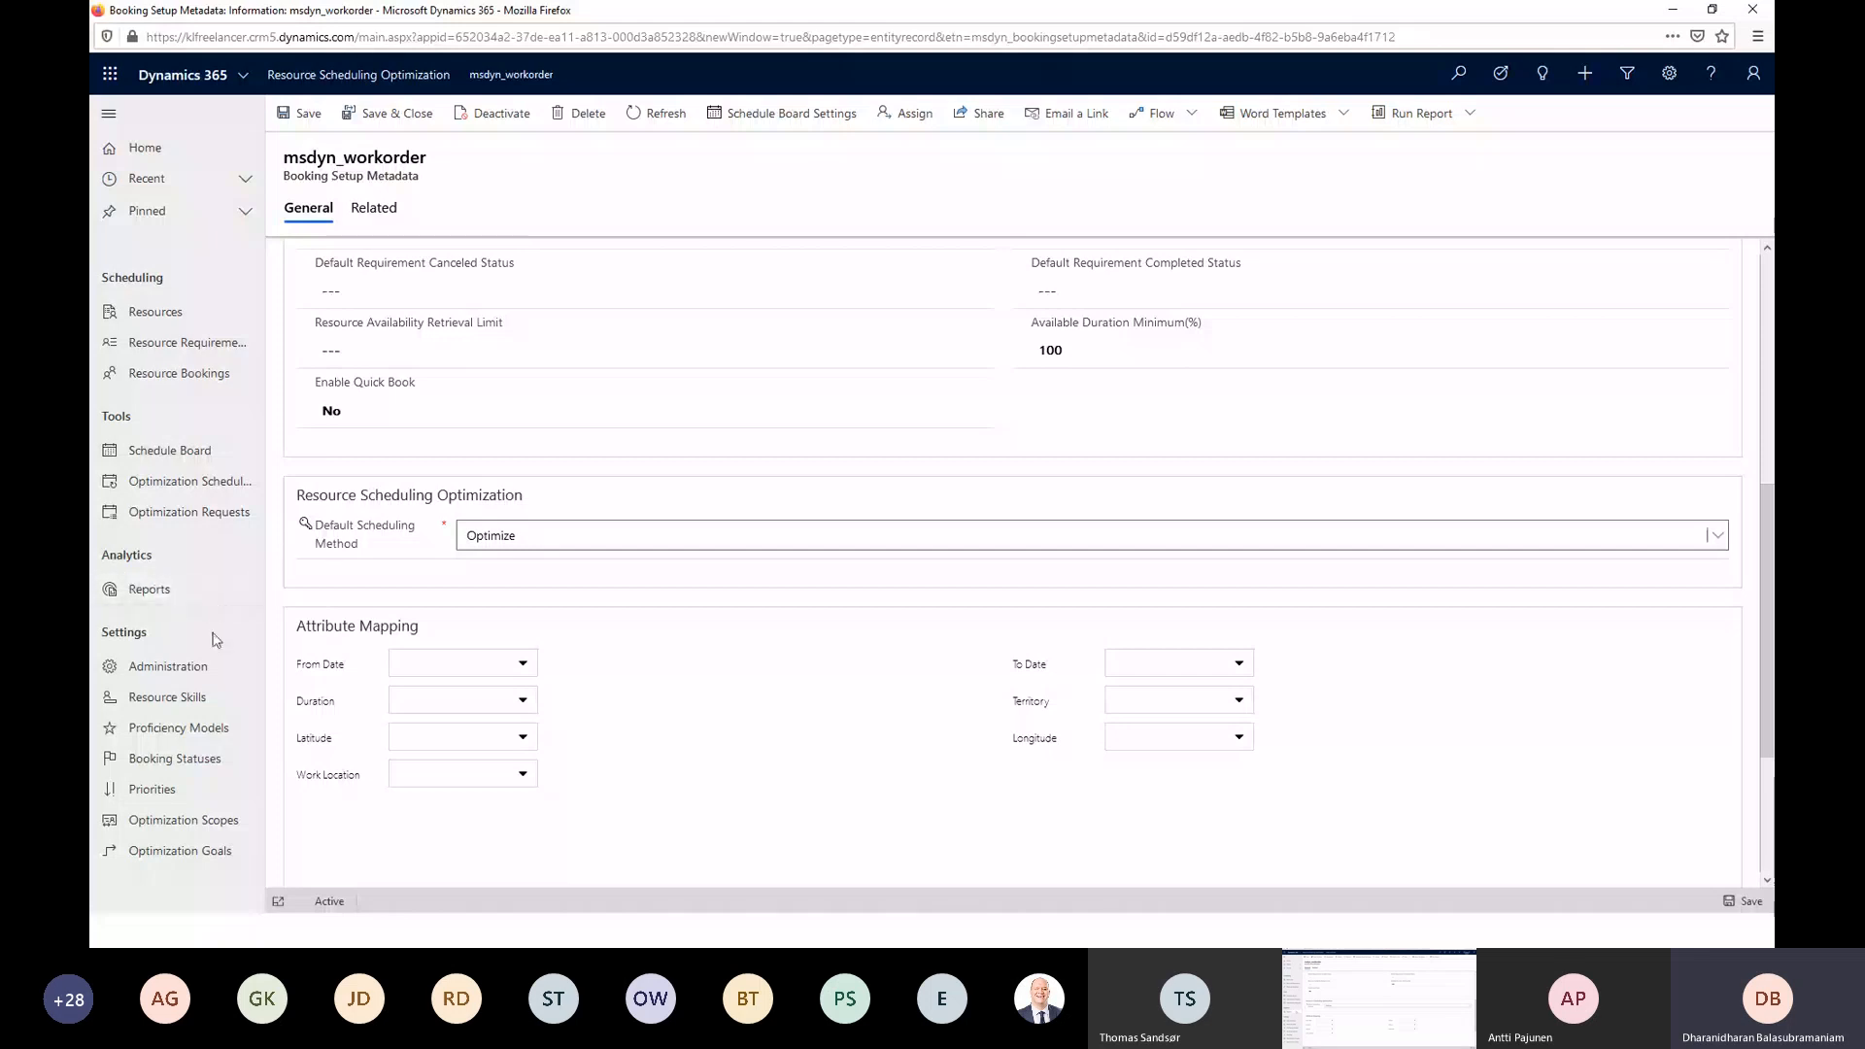
# Open the first Canceled record in Booking Statuses, view its Scheduling Method options and return to the status list.
pyautogui.click(215, 766)
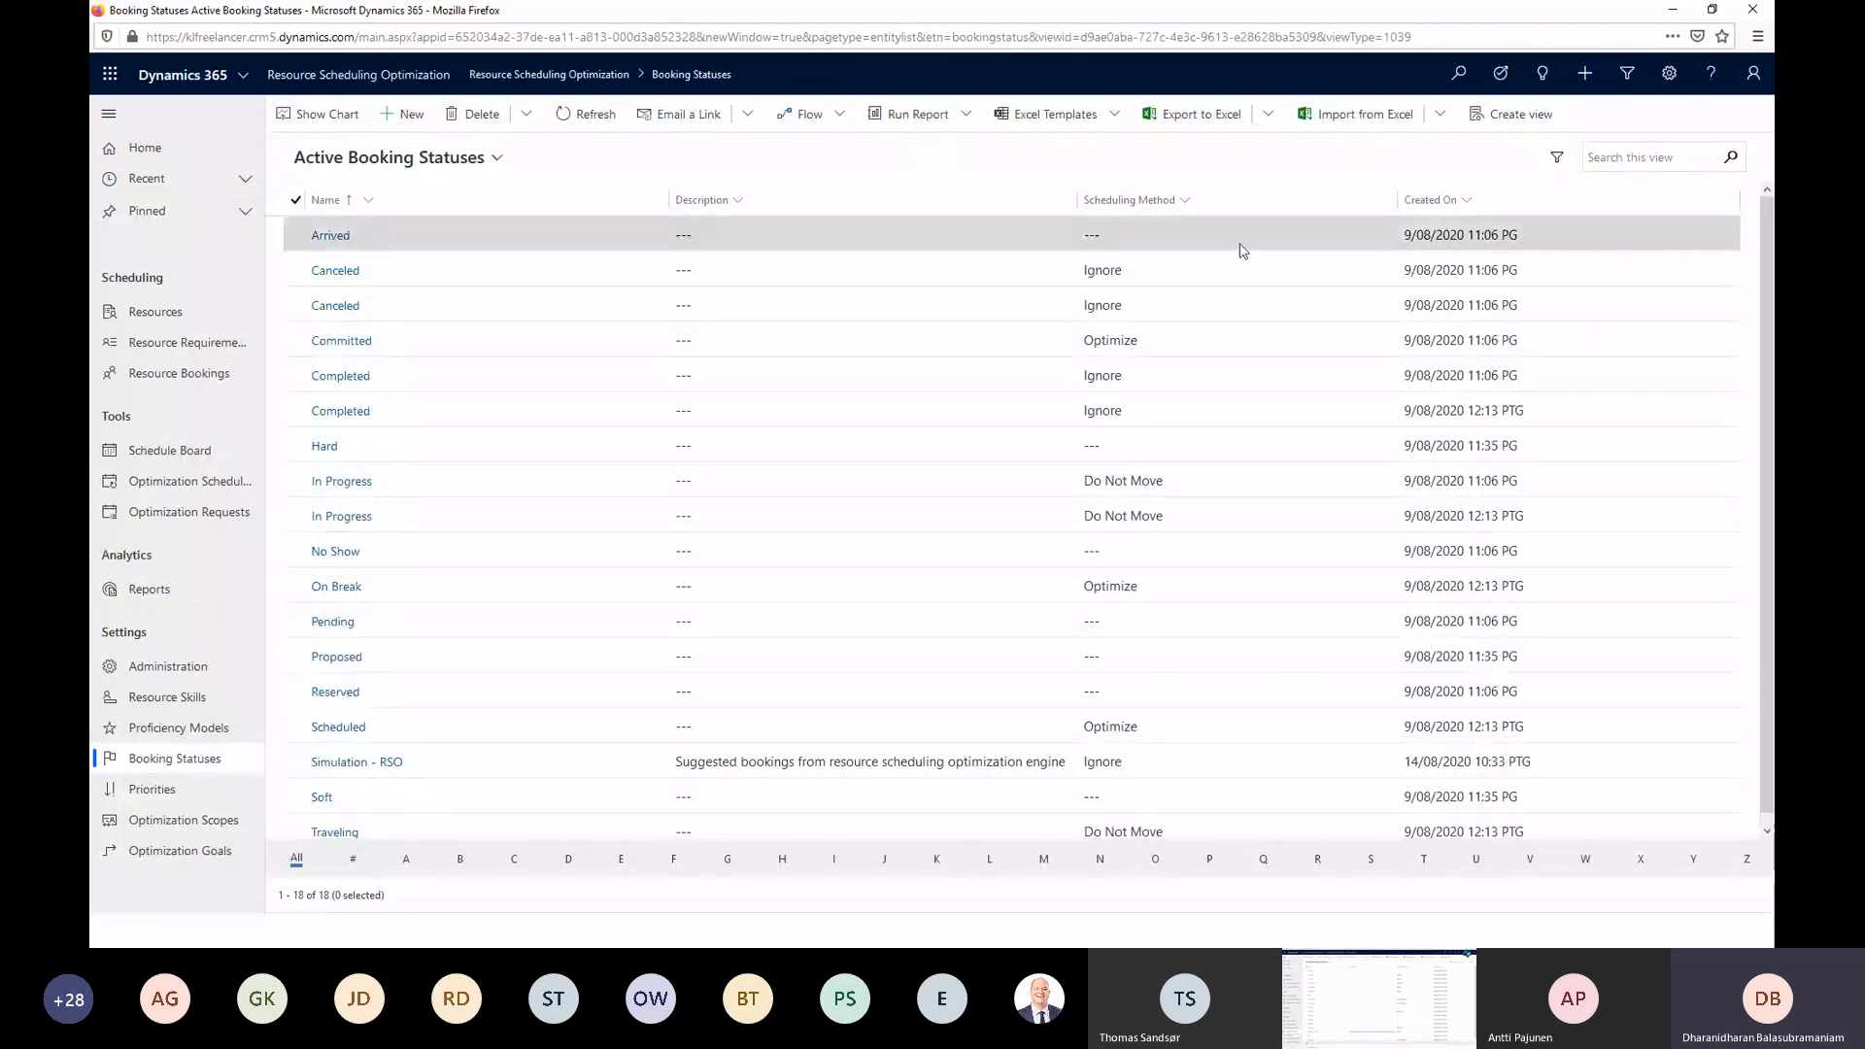
pyautogui.doubleClick(1130, 281)
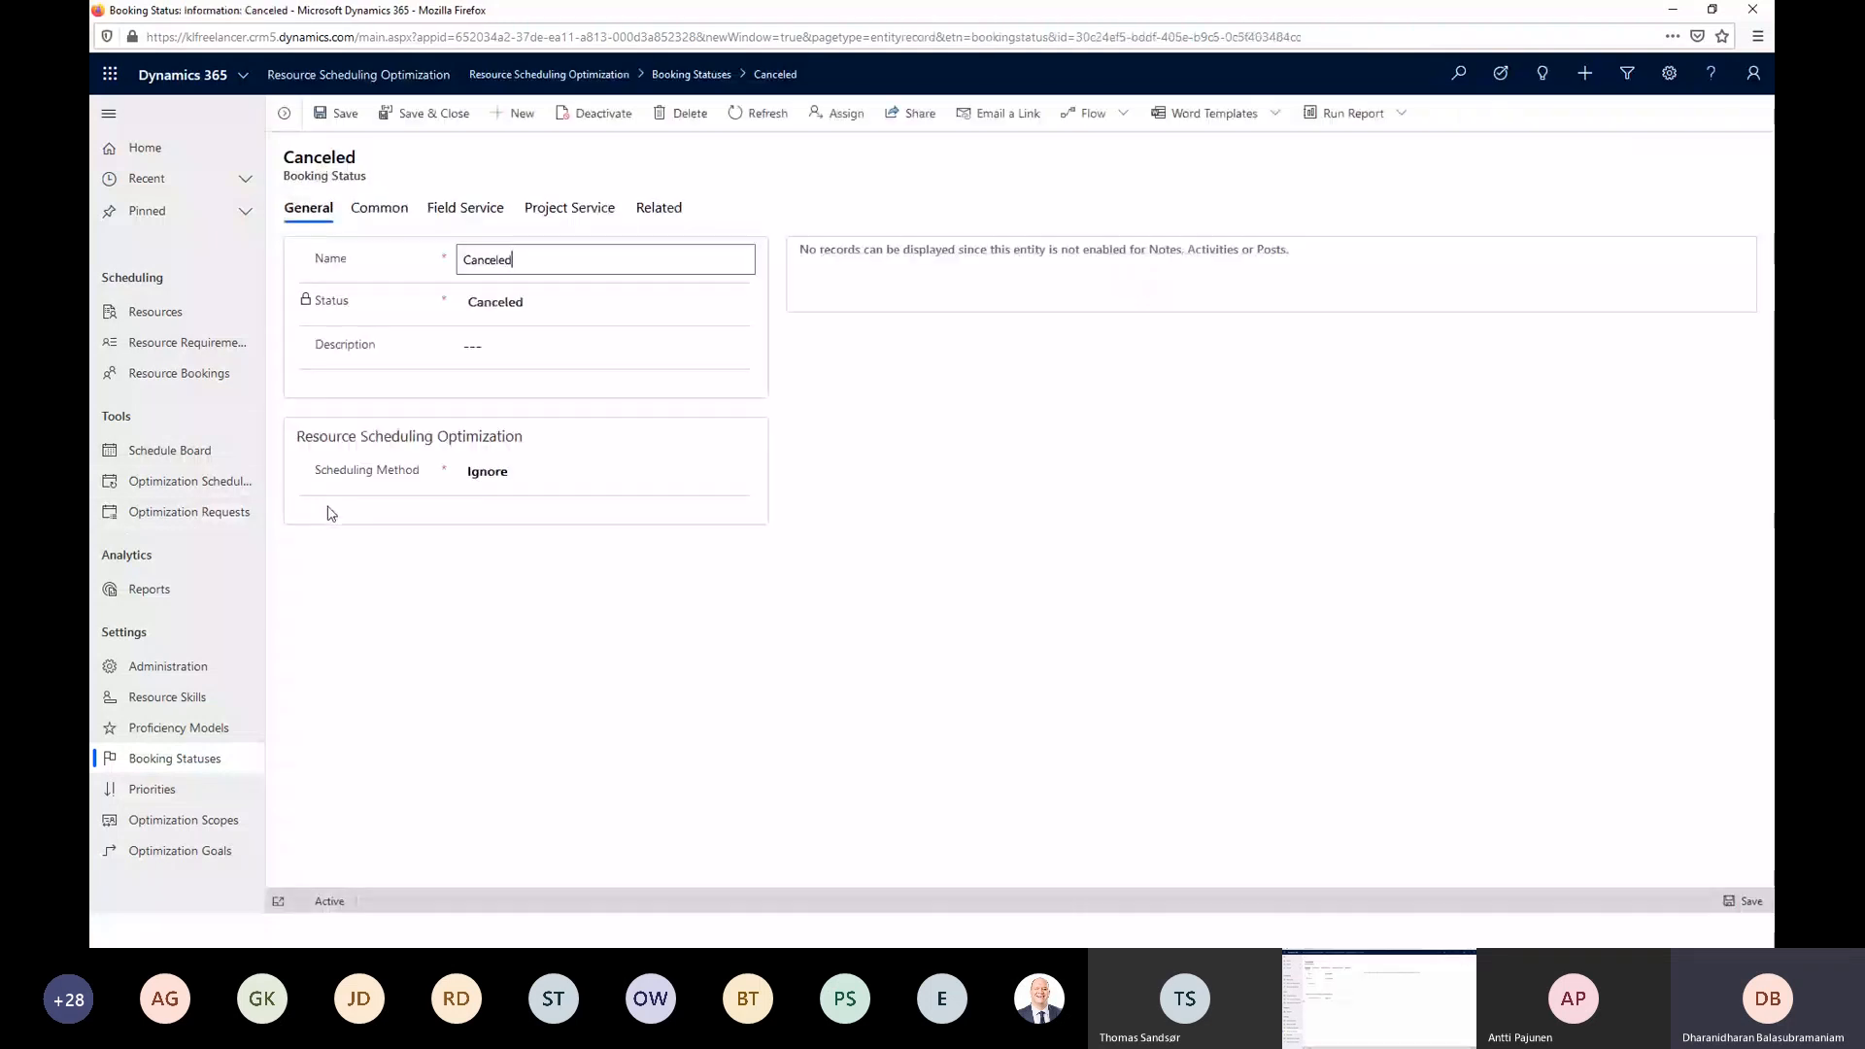
pyautogui.click(515, 482)
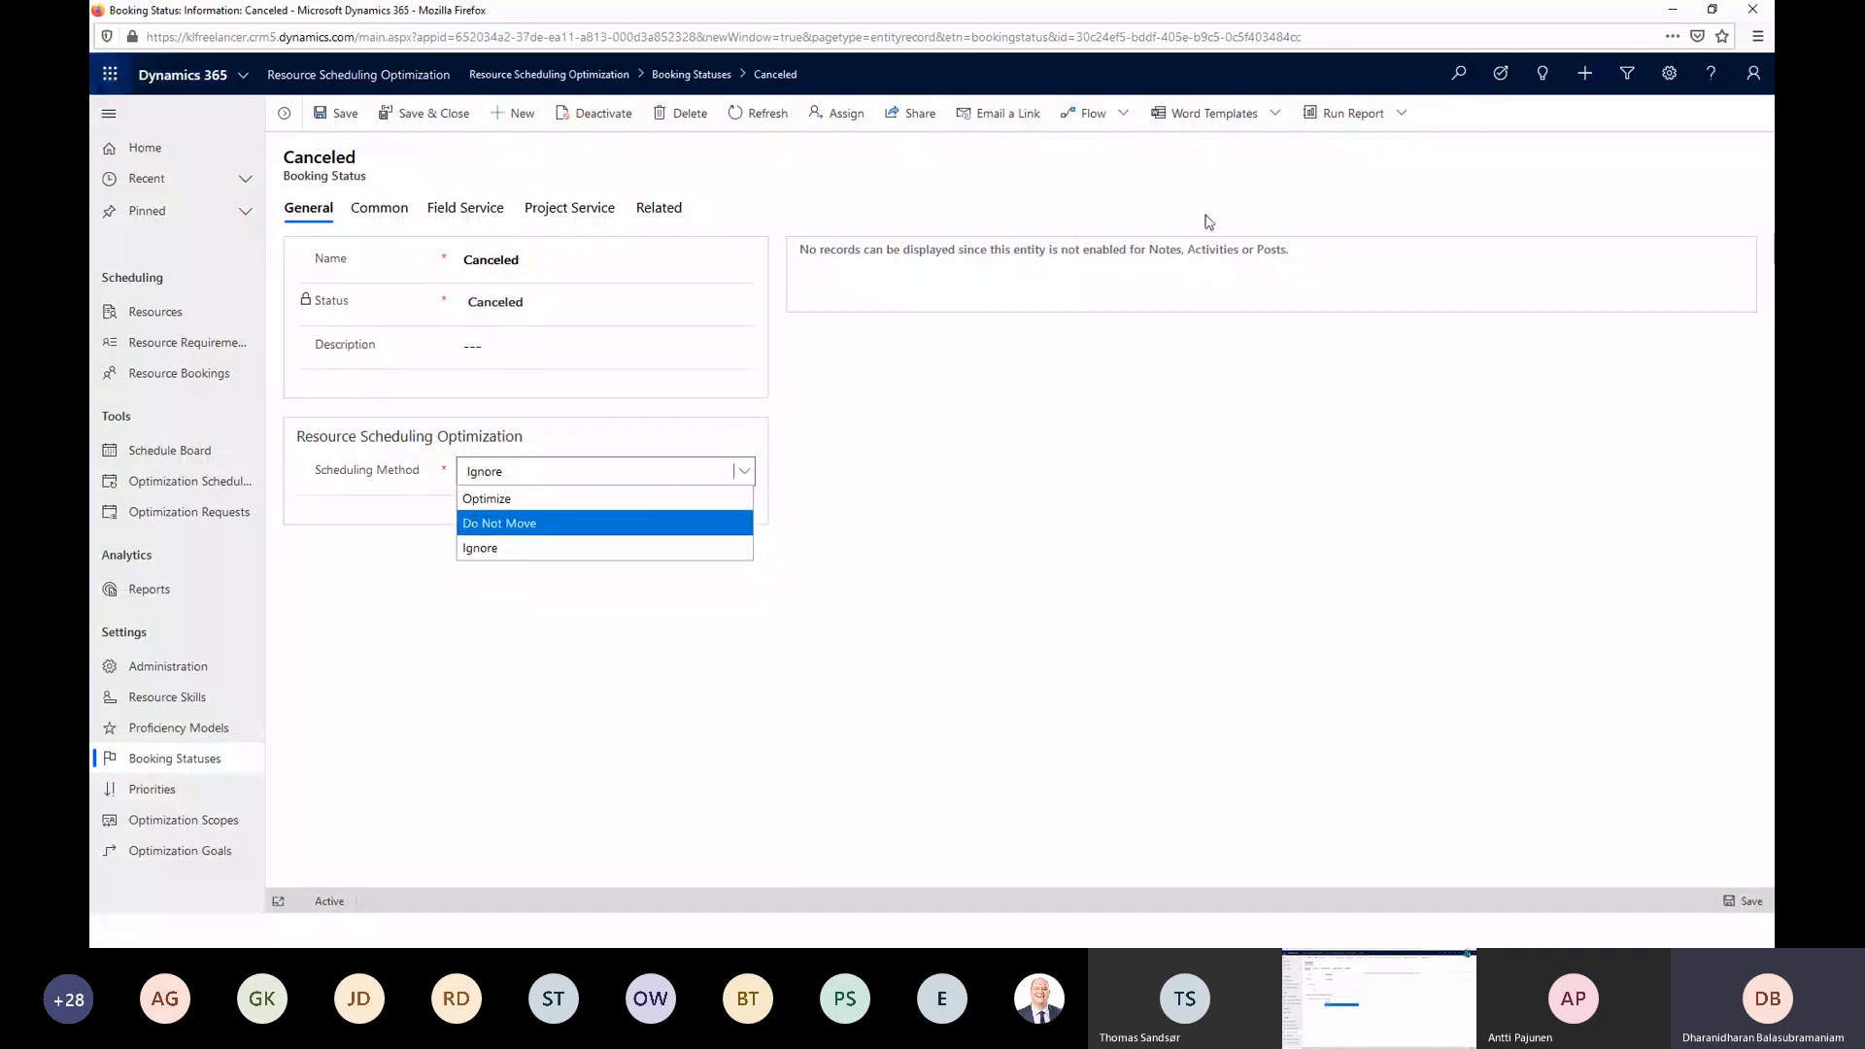
pyautogui.click(175, 756)
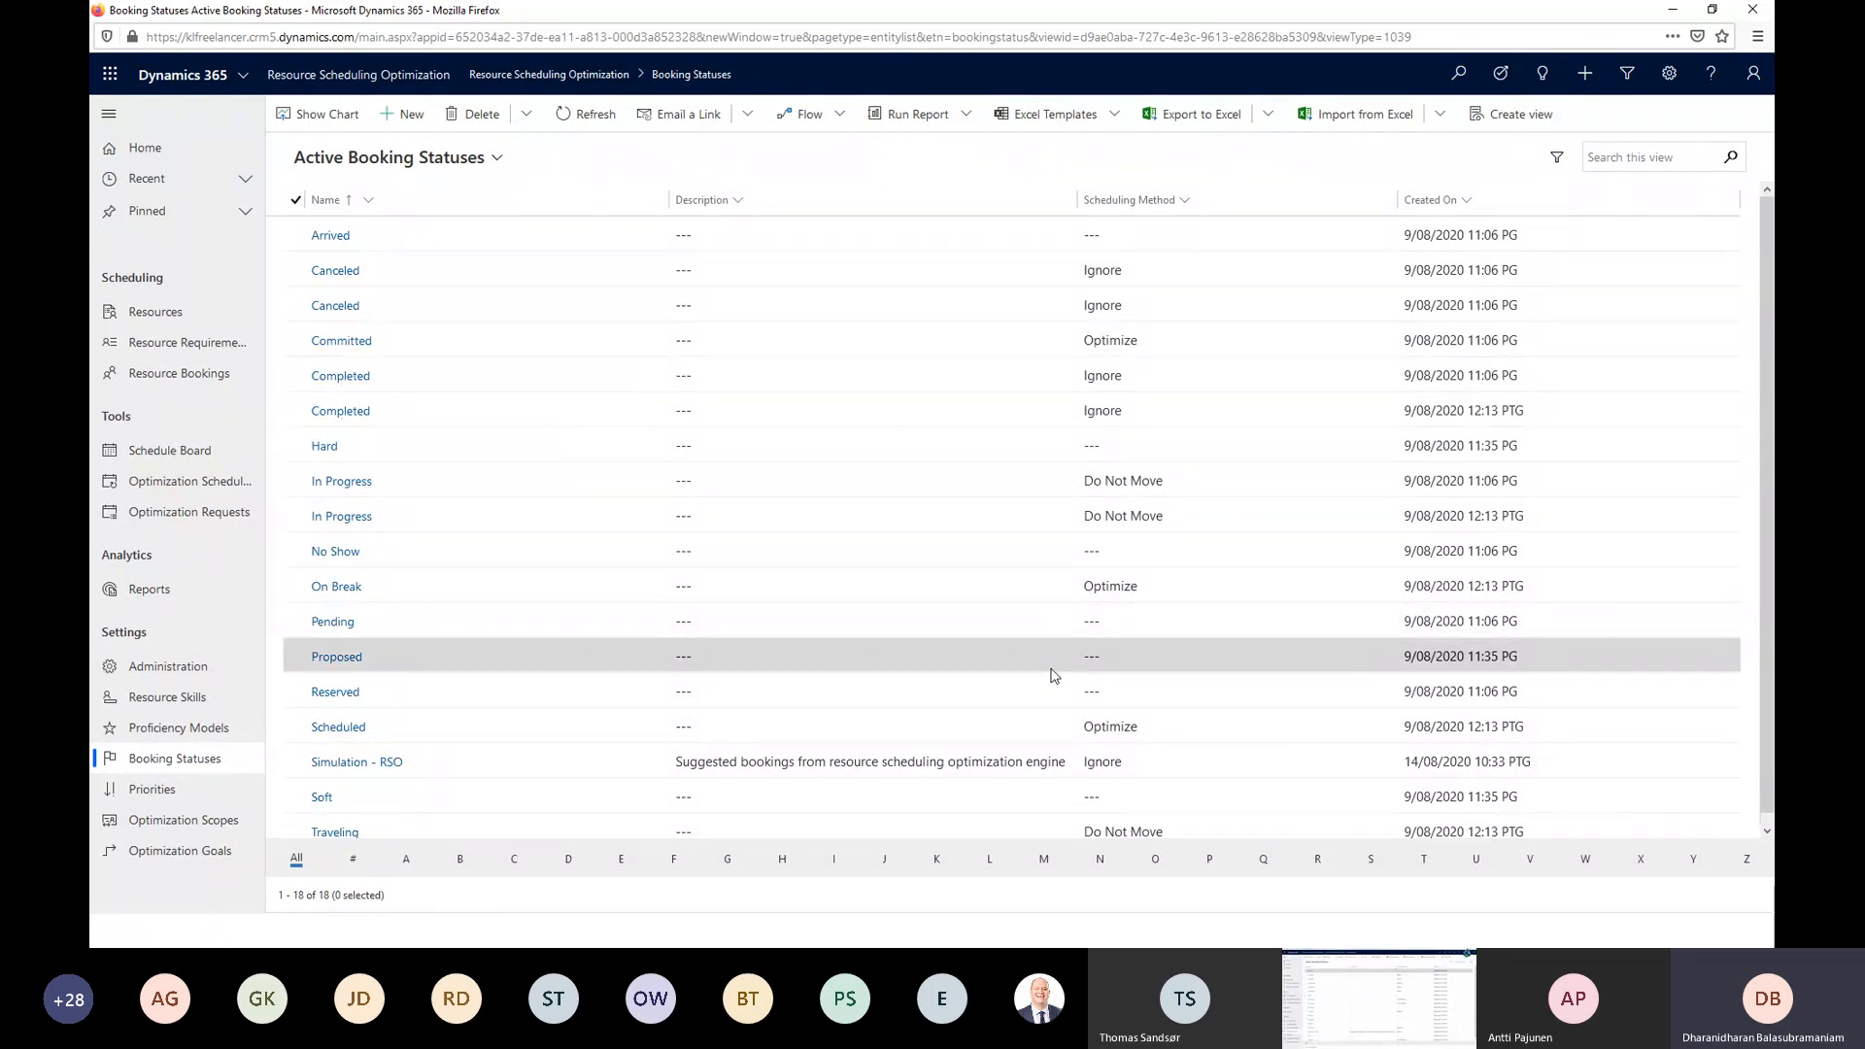
pyautogui.scroll(-1, 1053, 677)
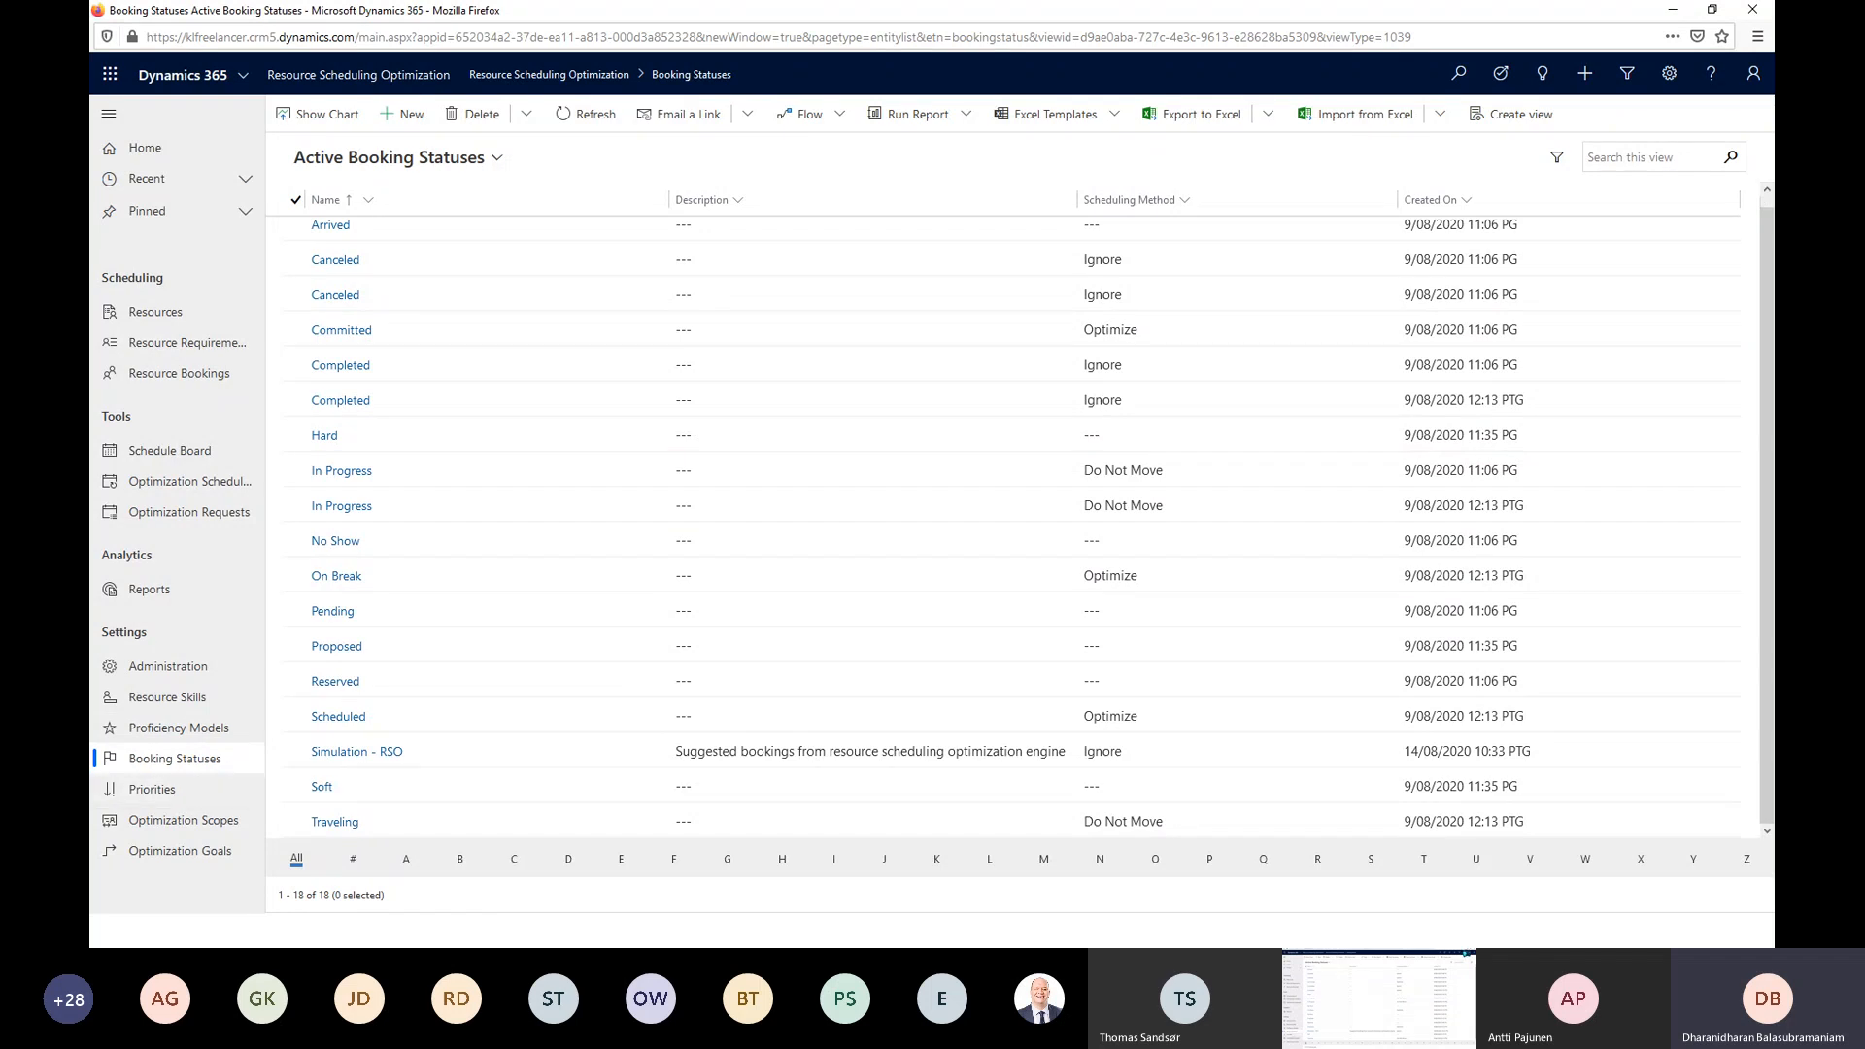
# Open the Optimize unscheduled requirements optimization scope, close the pop-up window and reopen the scope in the main browser window.
pyautogui.click(211, 821)
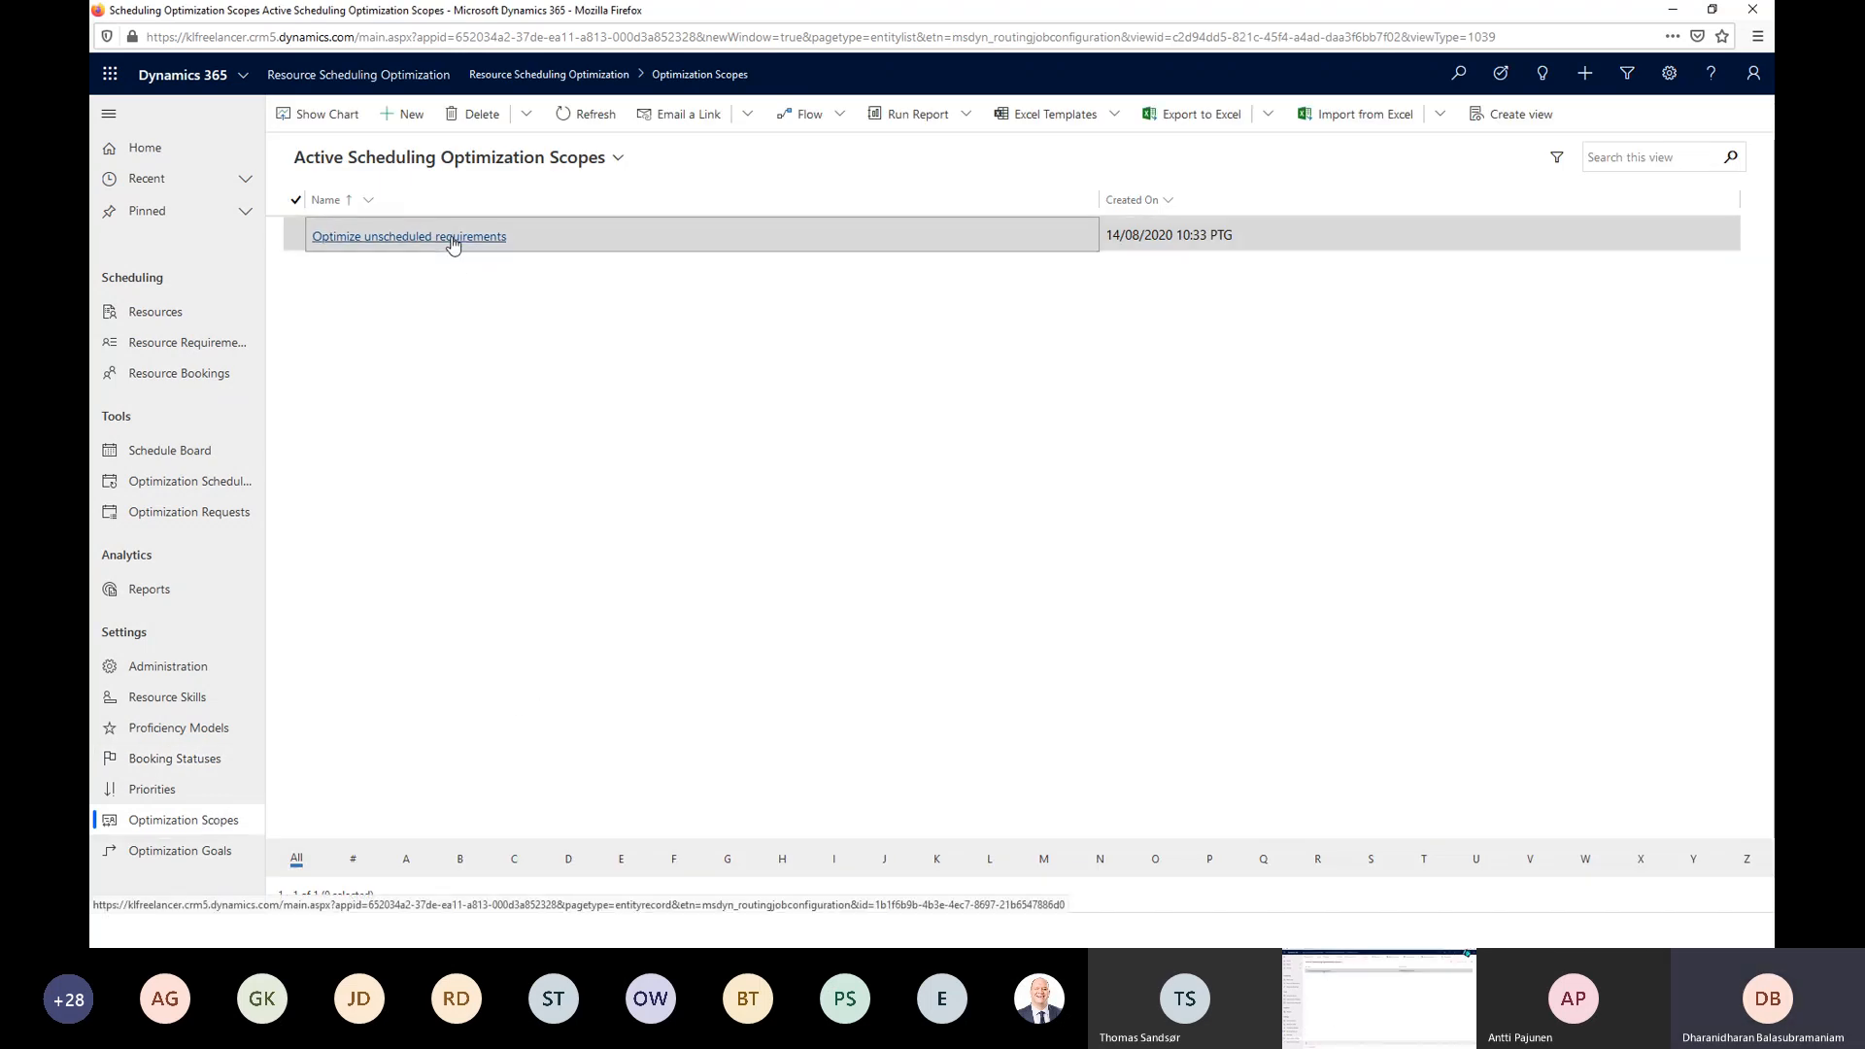
pyautogui.click(453, 238)
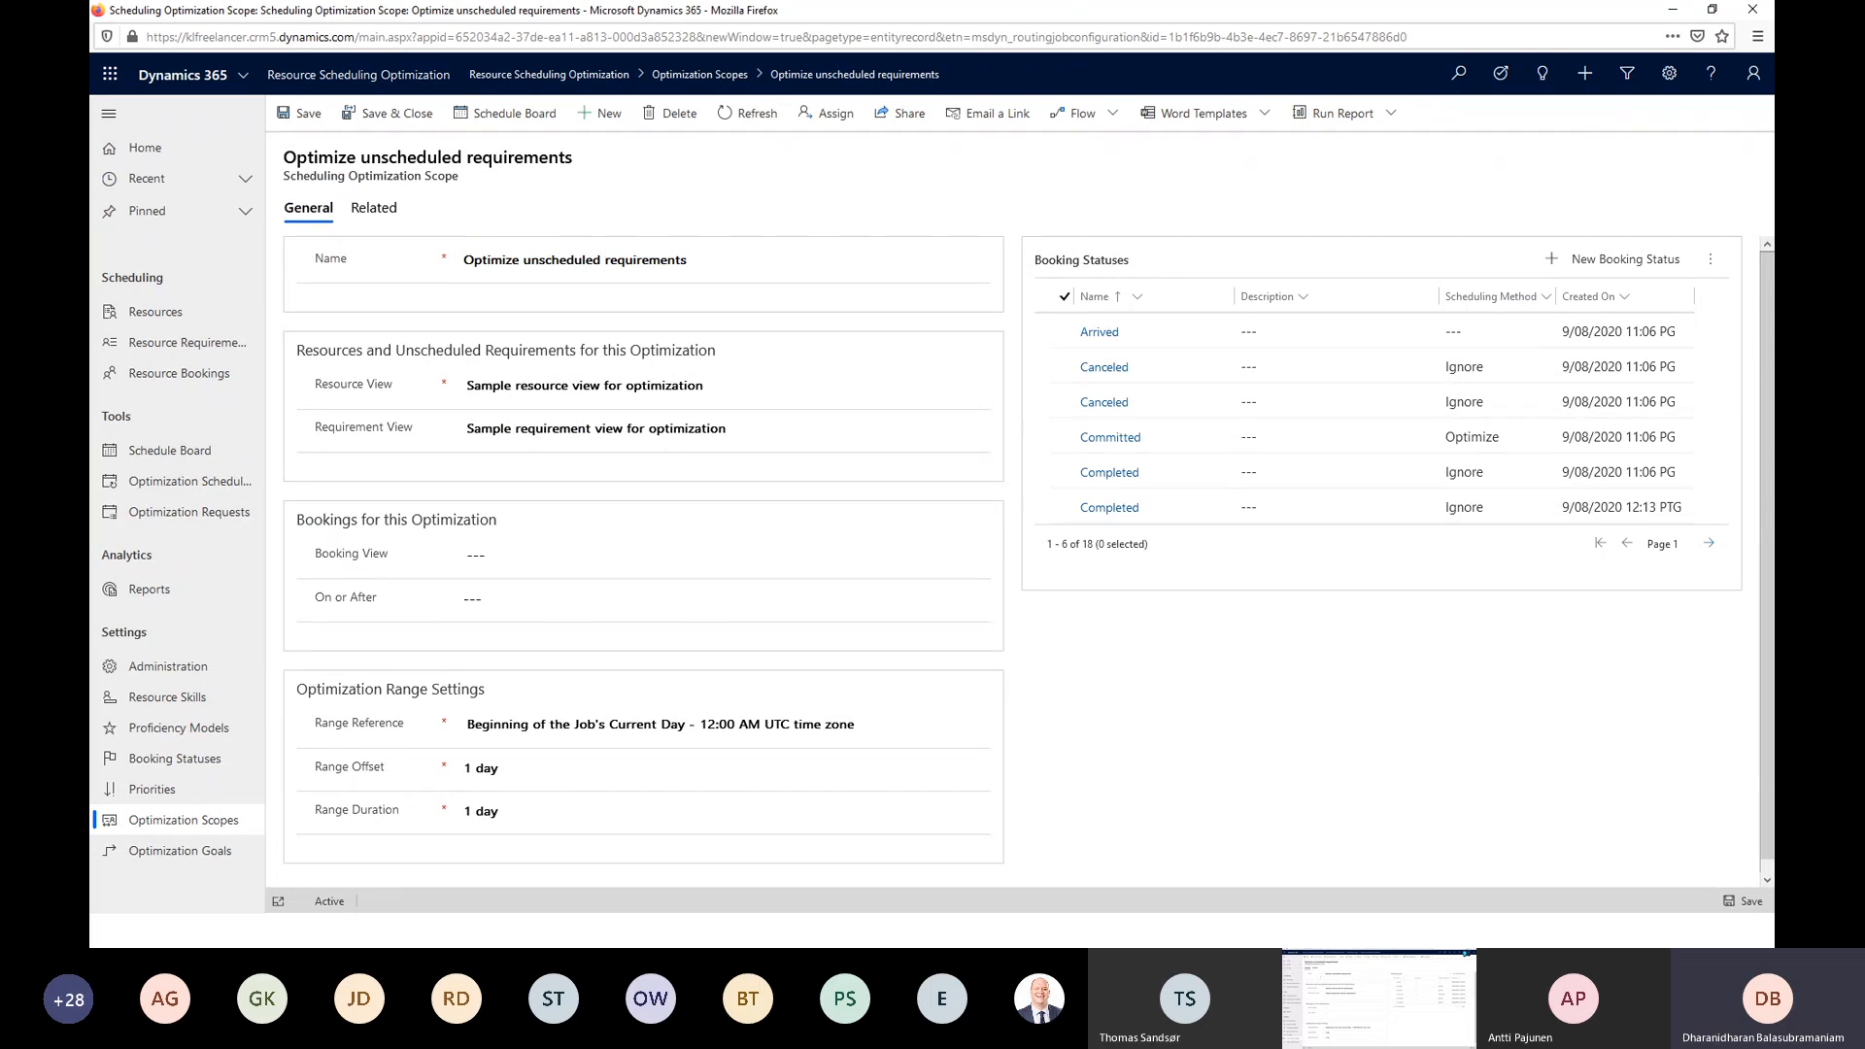
pyautogui.click(1752, 9)
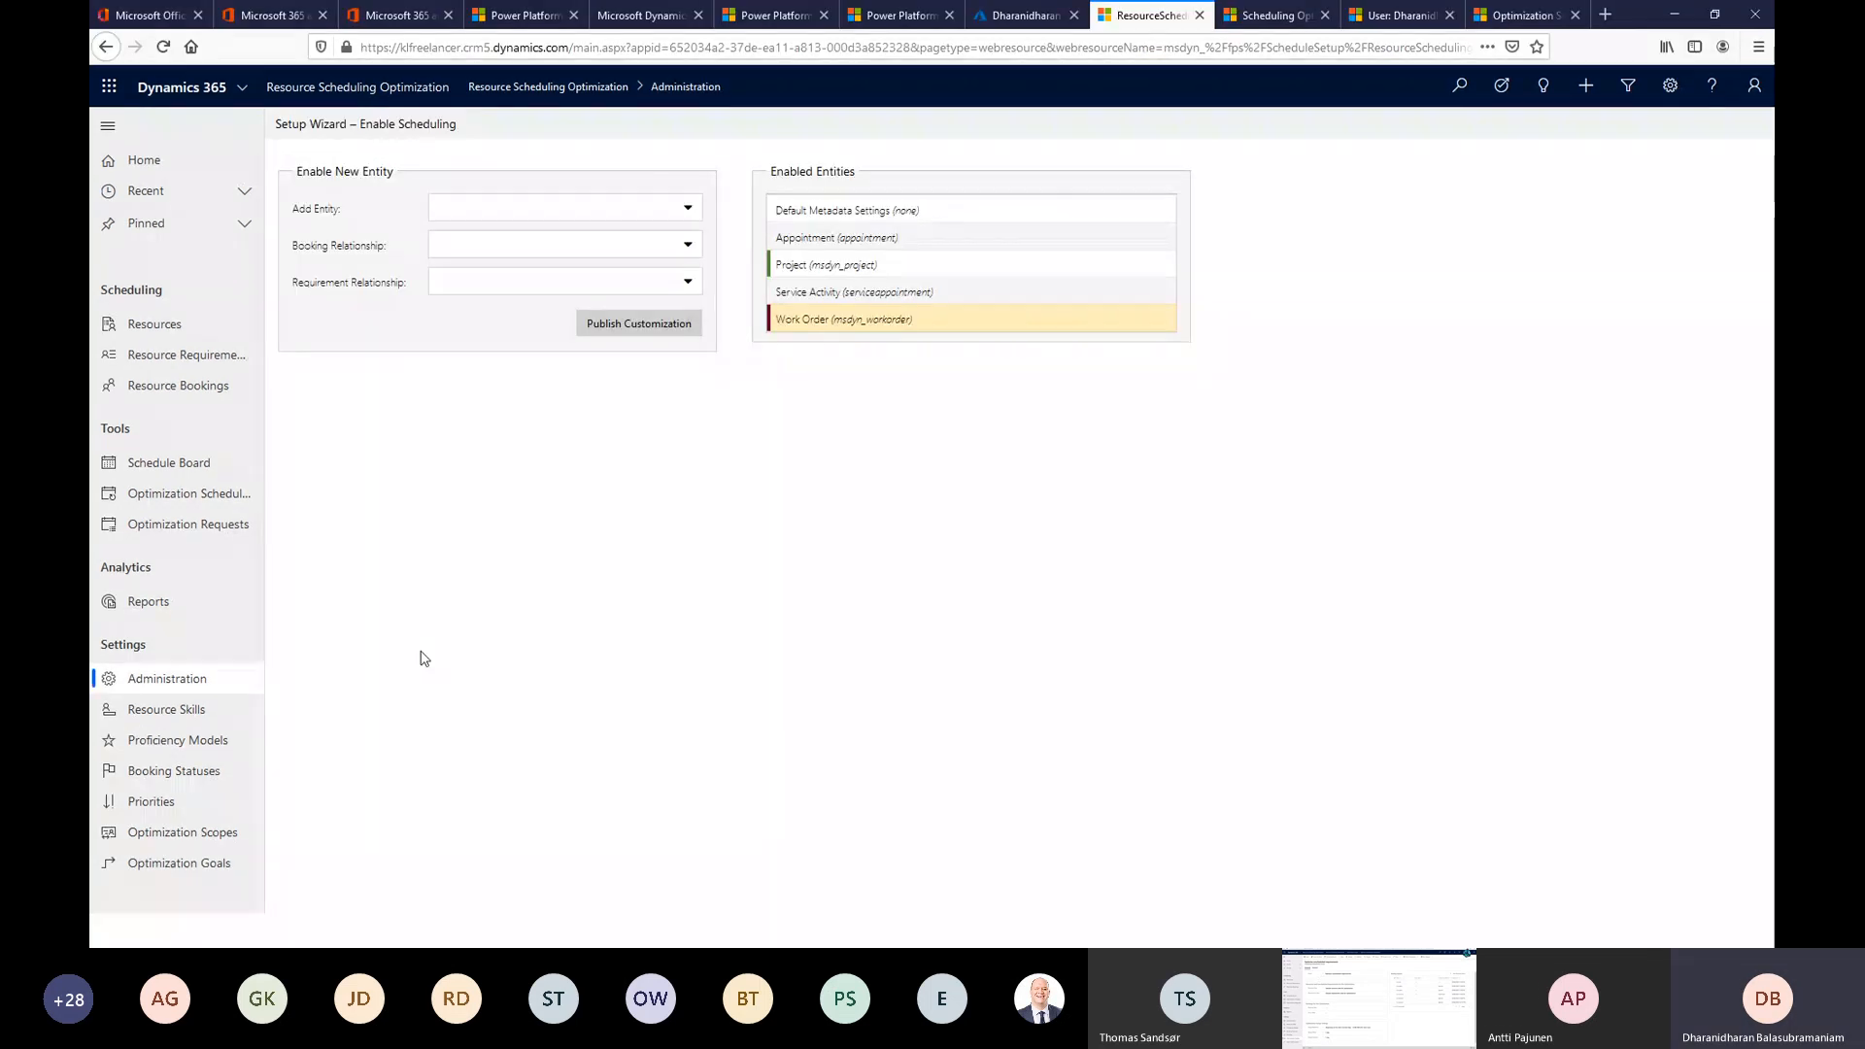
pyautogui.click(216, 837)
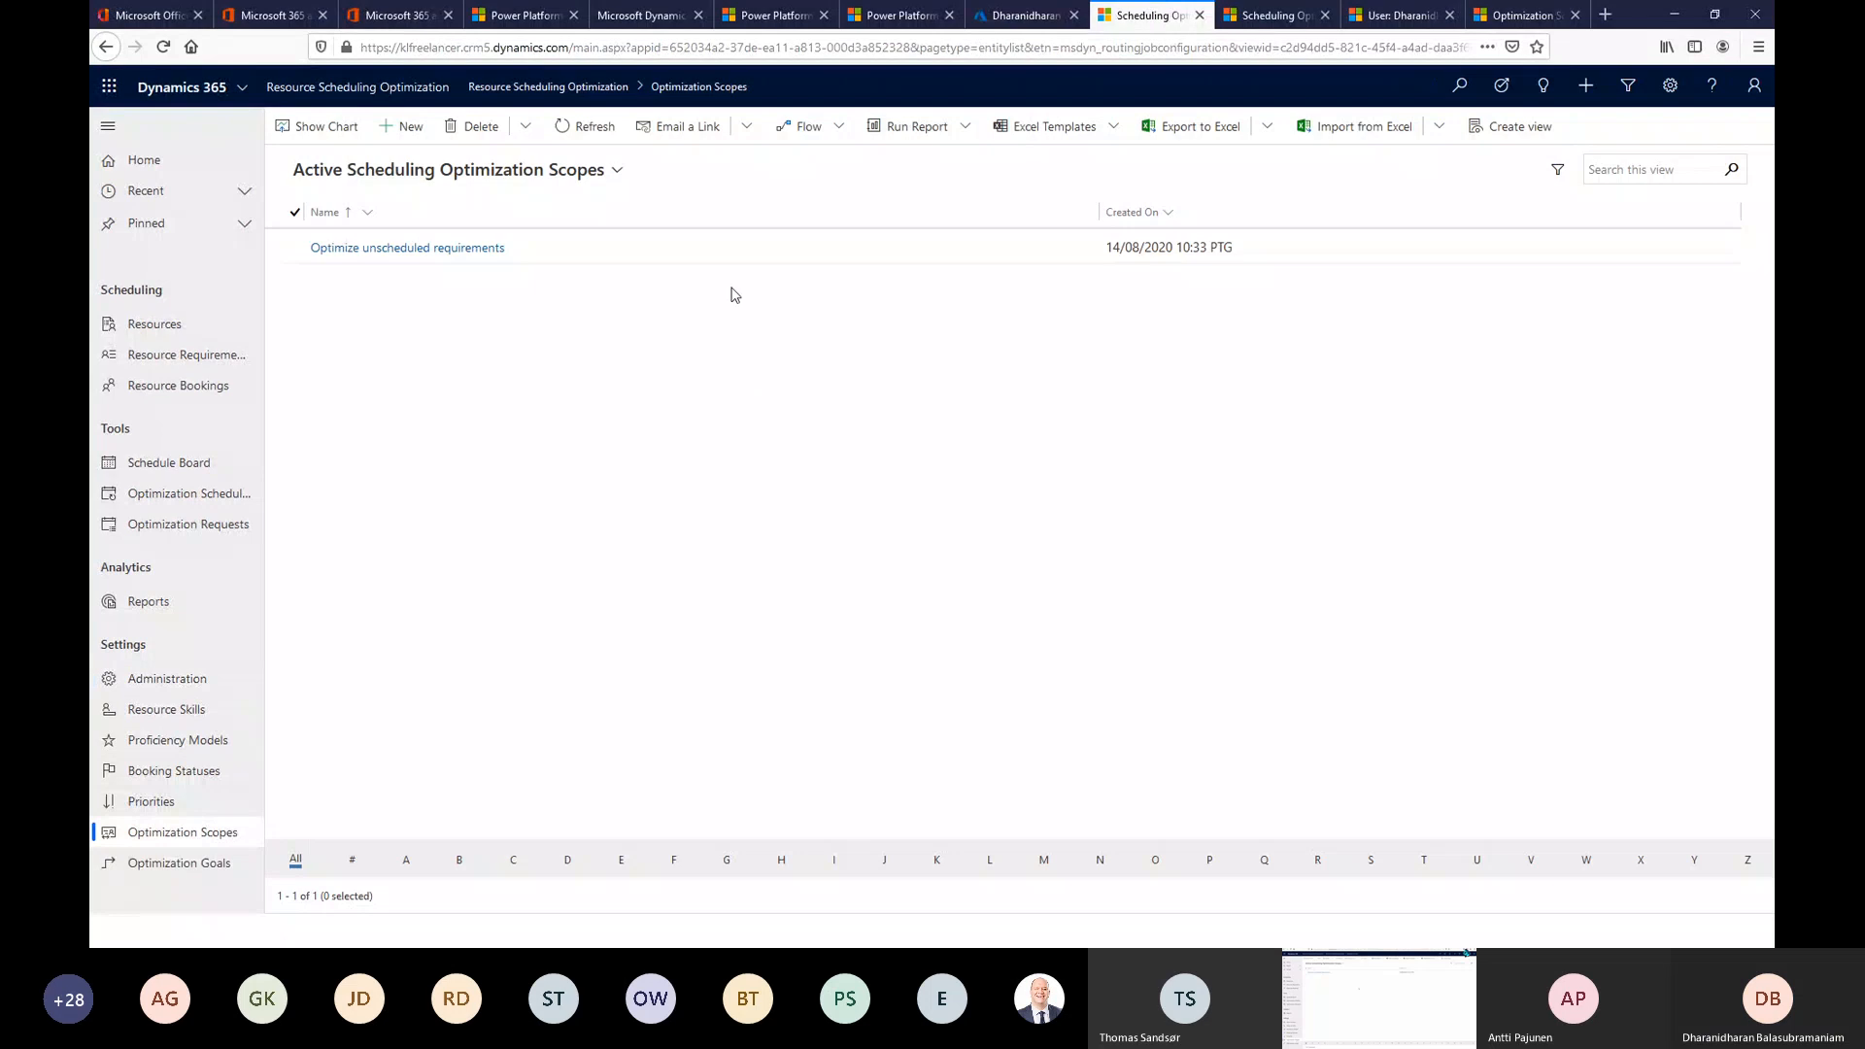
pyautogui.doubleClick(740, 255)
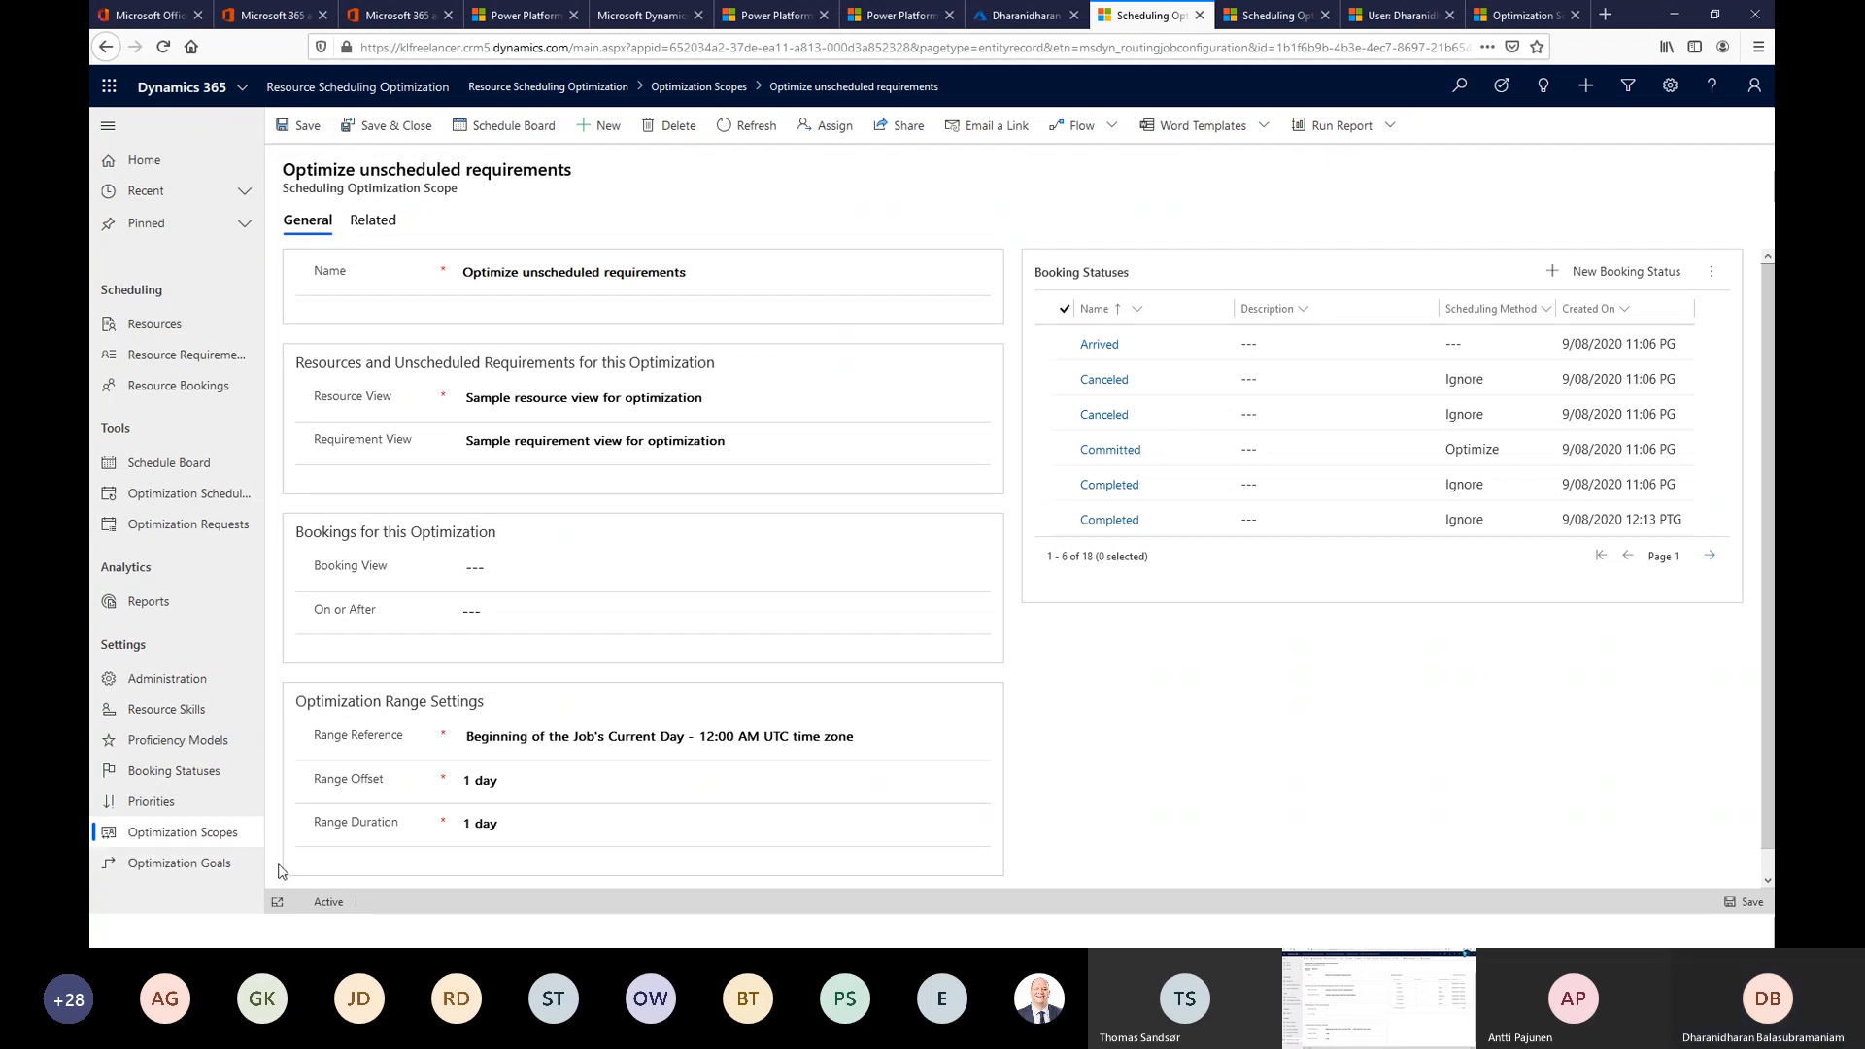
# Open the Default Goal - Maximize Productivity optimization goal, view the Objective options for a new objective and cancel its creation.
pyautogui.click(231, 862)
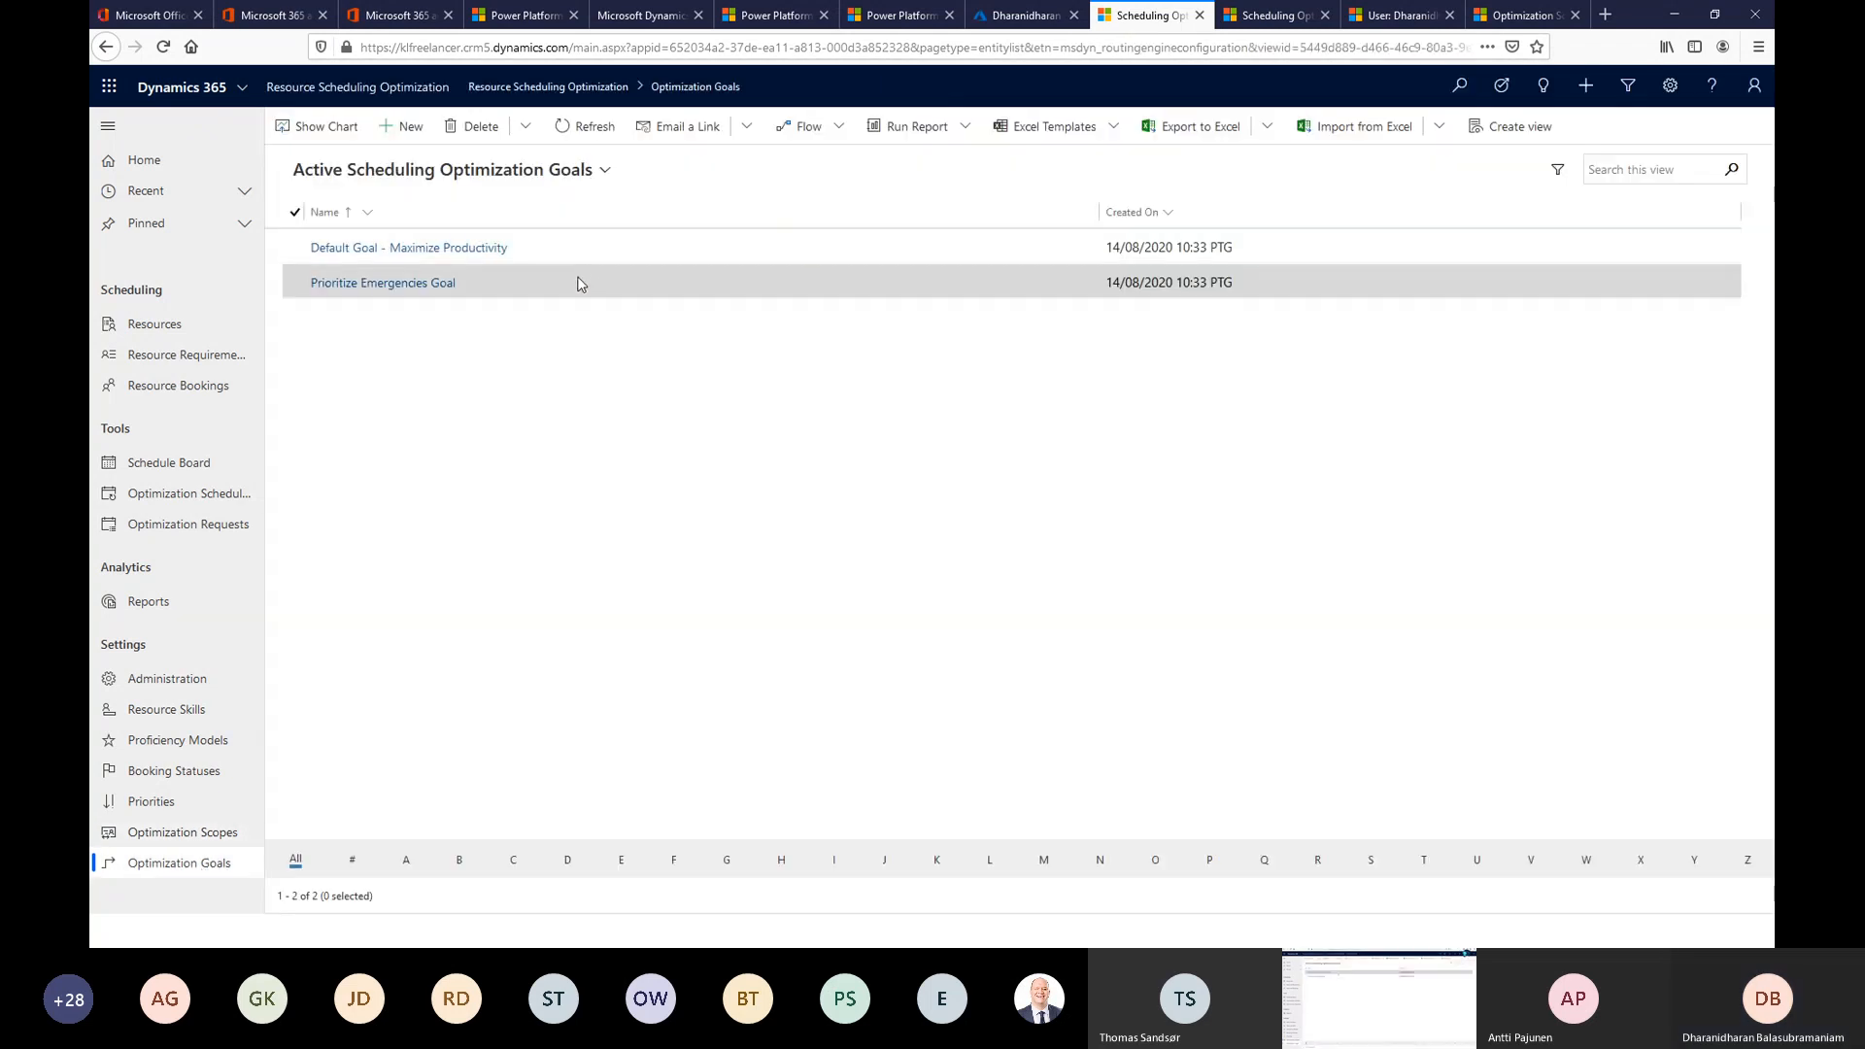
pyautogui.doubleClick(587, 259)
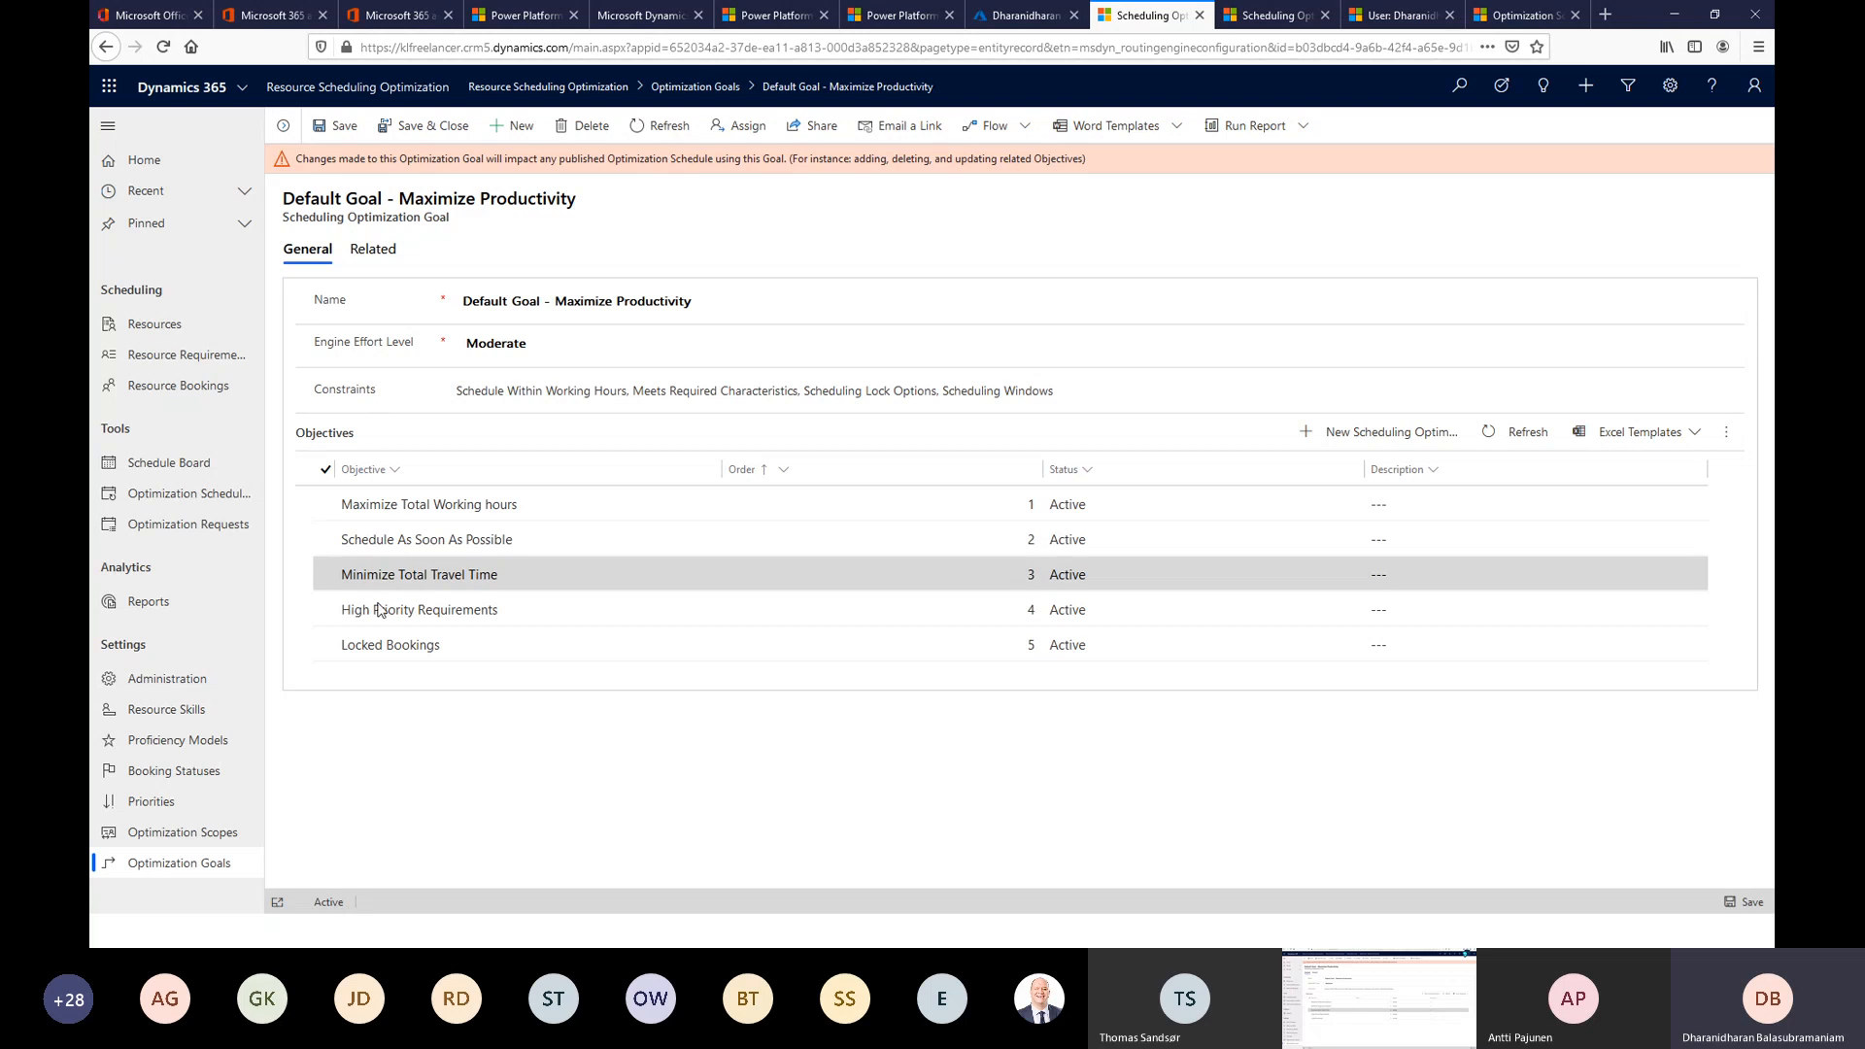
pyautogui.click(1431, 433)
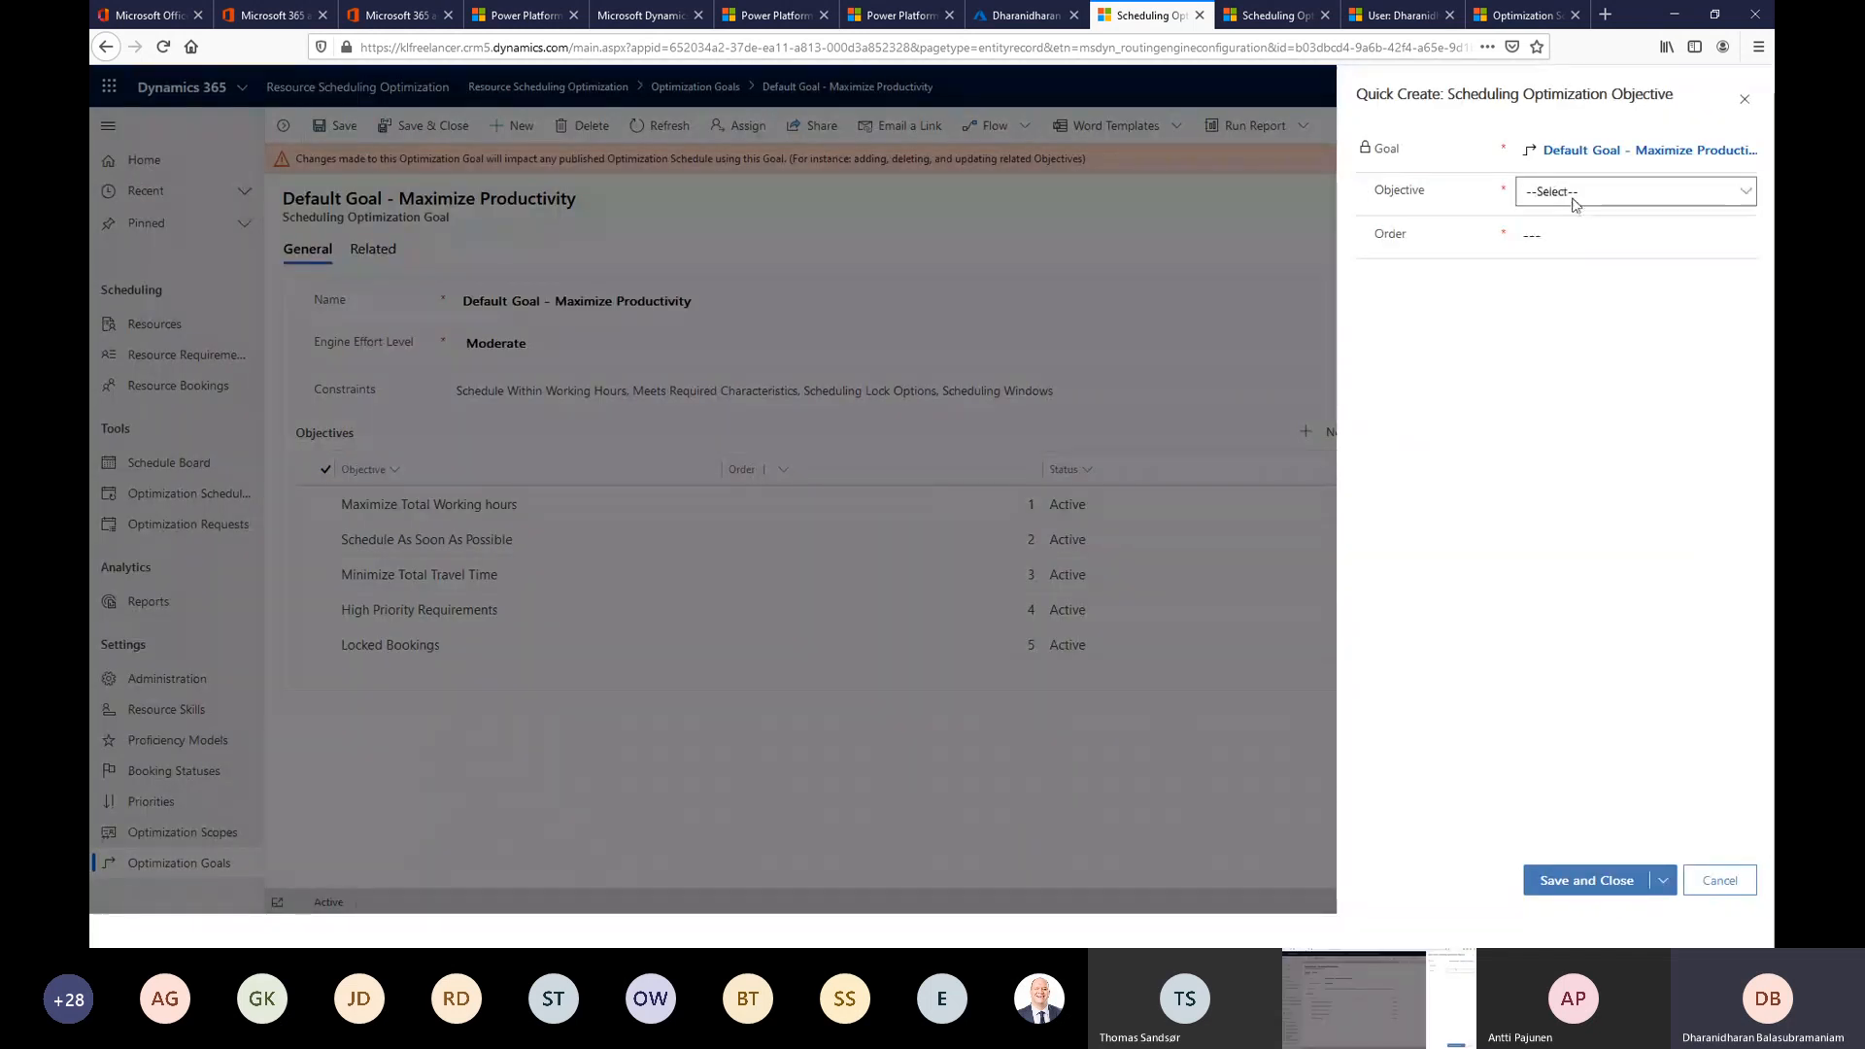
pyautogui.click(1574, 201)
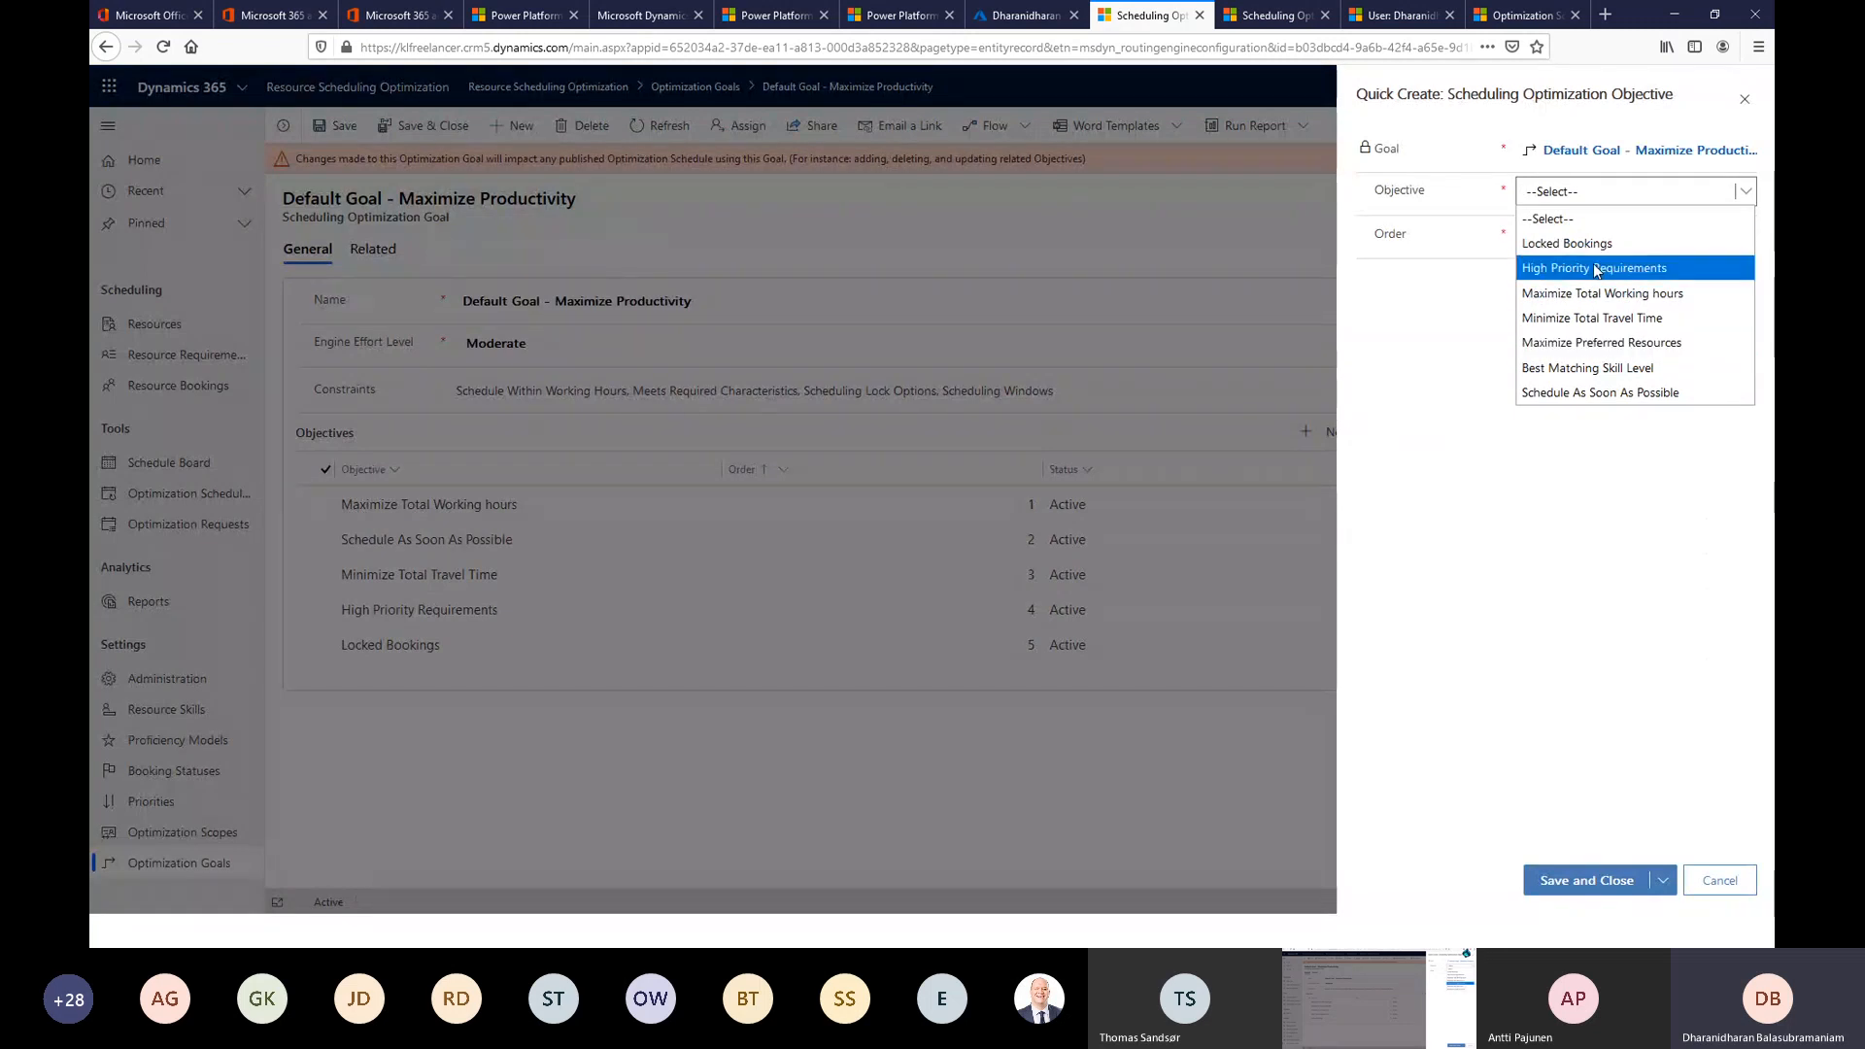
pyautogui.click(1489, 268)
pyautogui.click(1491, 272)
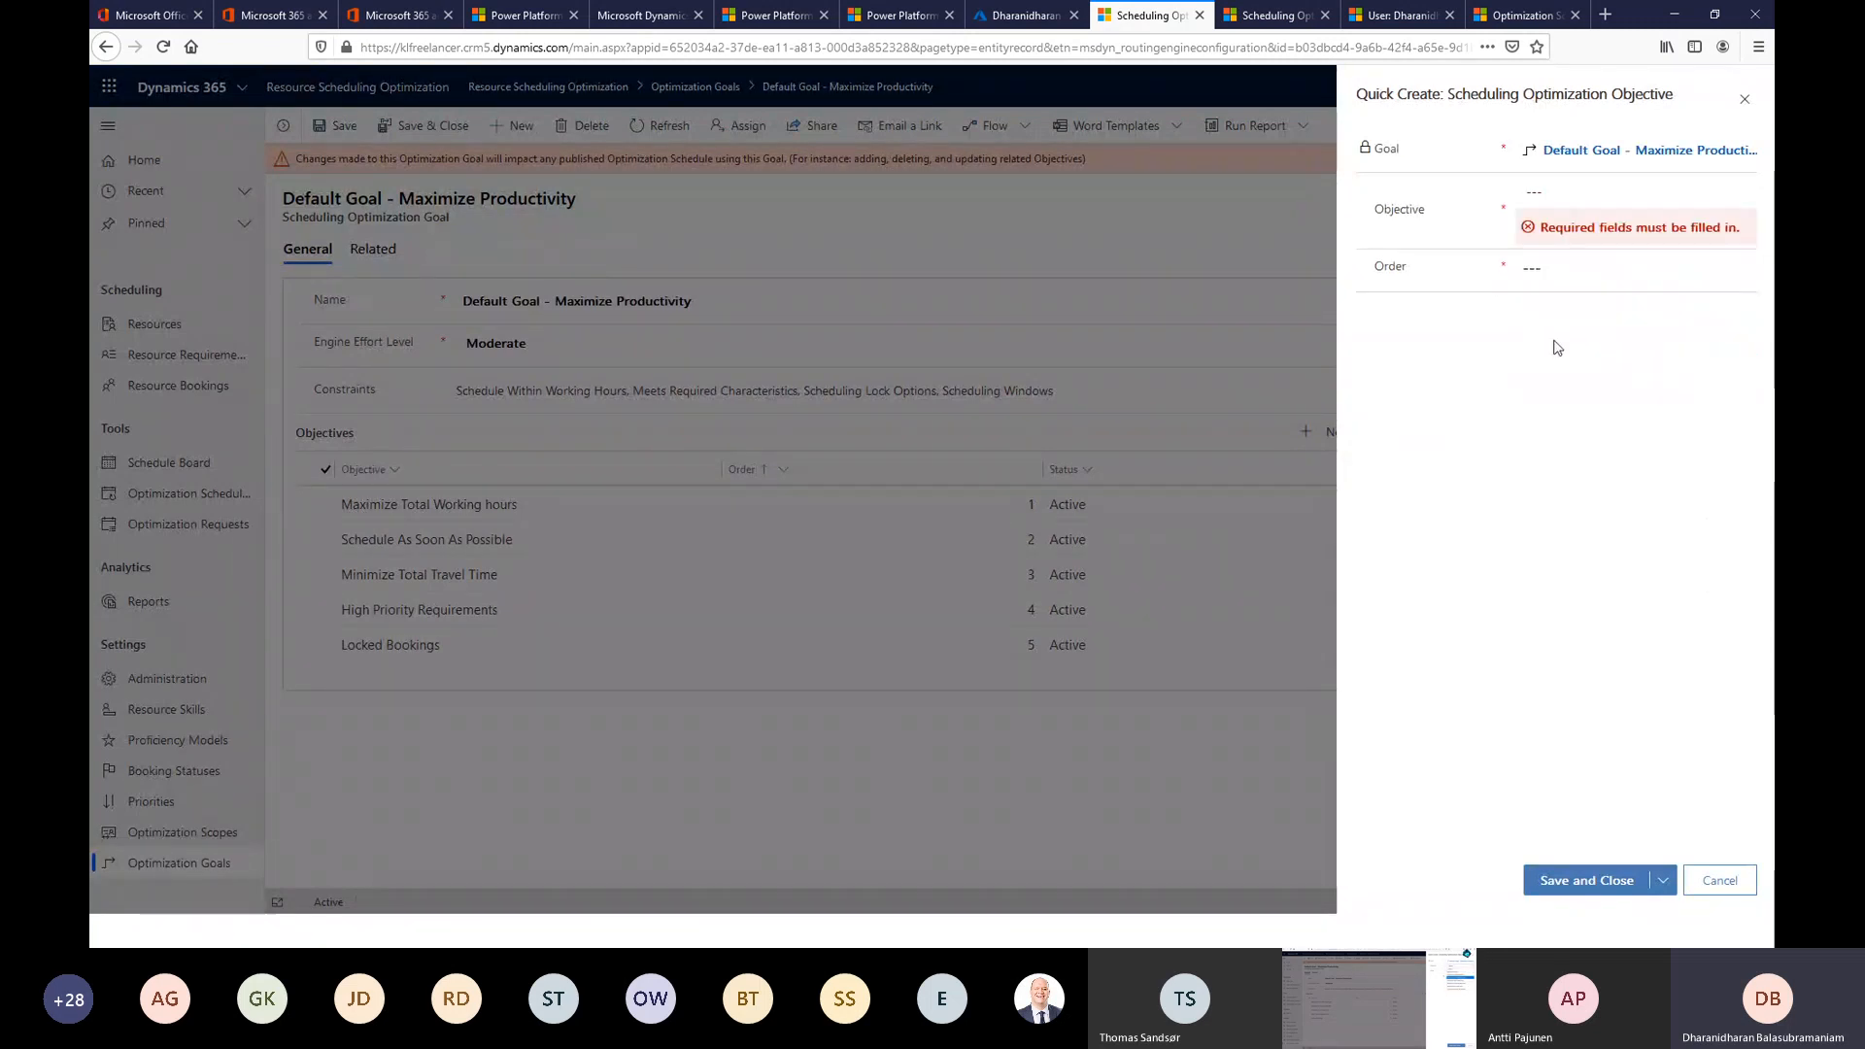
pyautogui.click(1727, 892)
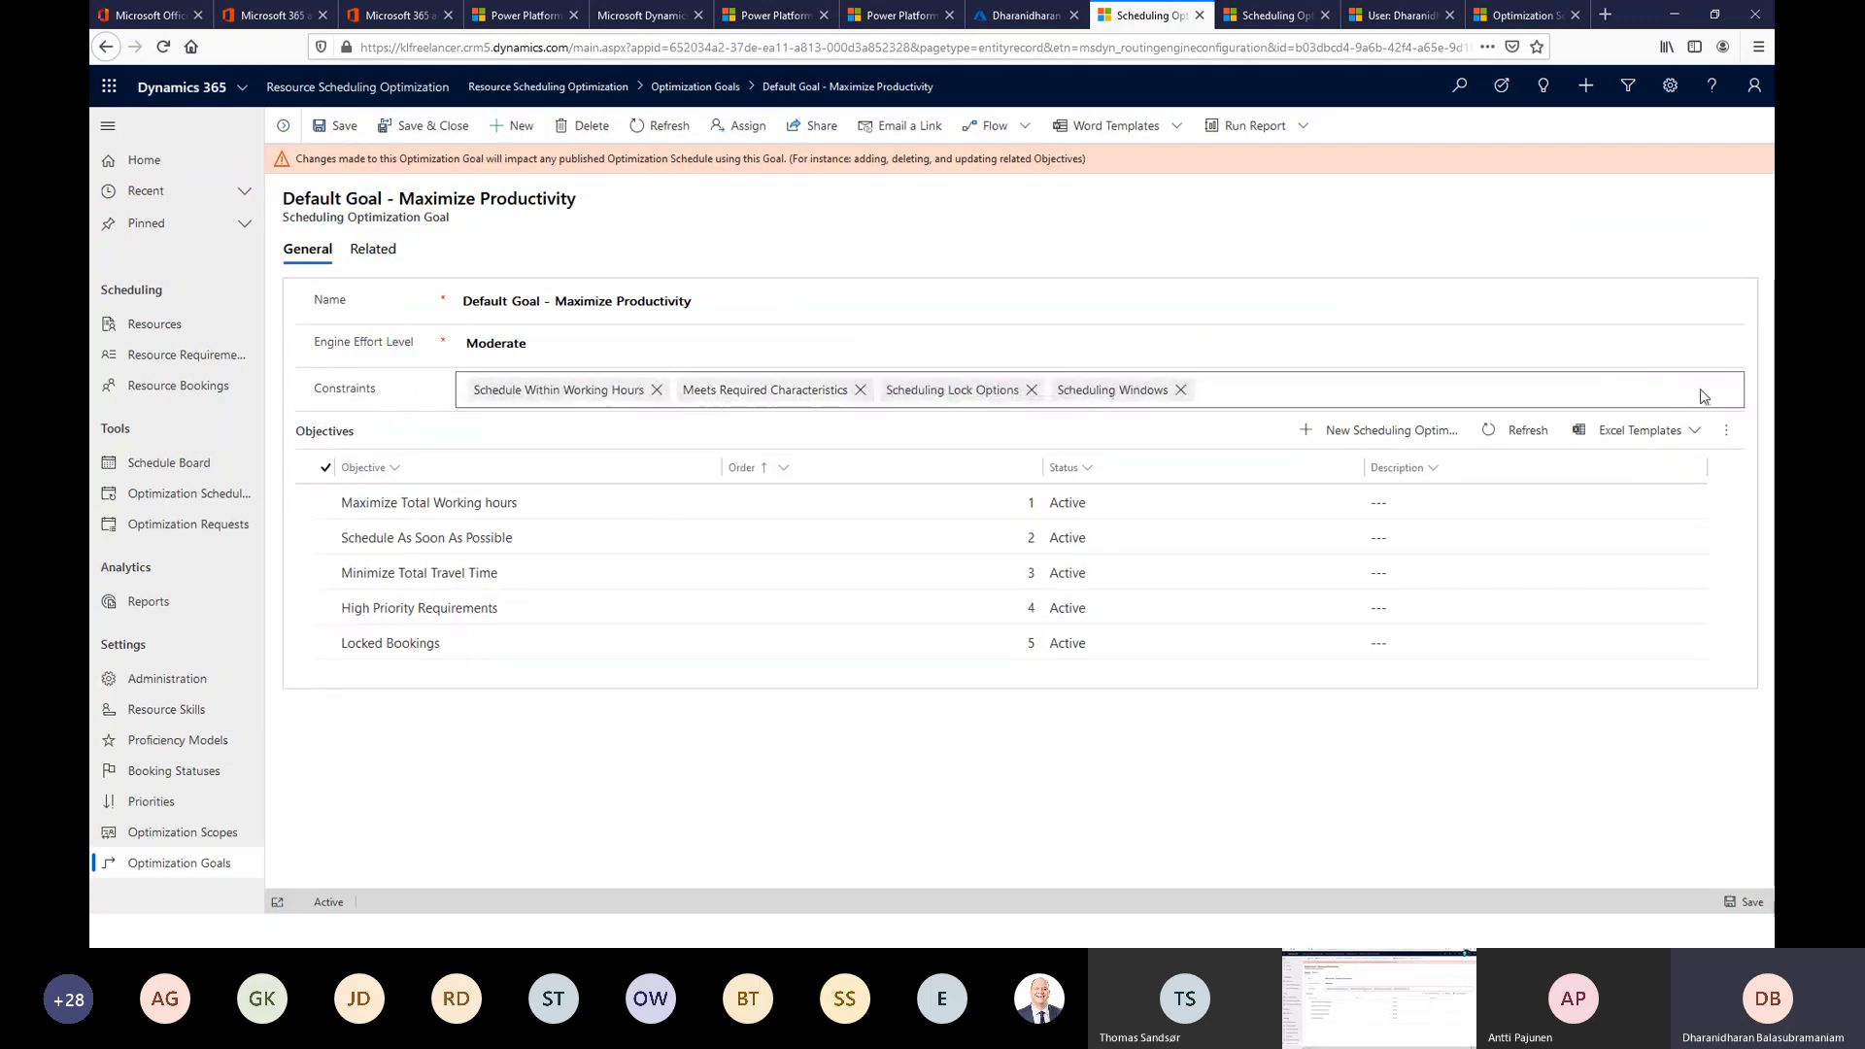
# Expand the goal's Constraints list and review the available constraint options.
pyautogui.click(1702, 396)
pyautogui.click(1732, 420)
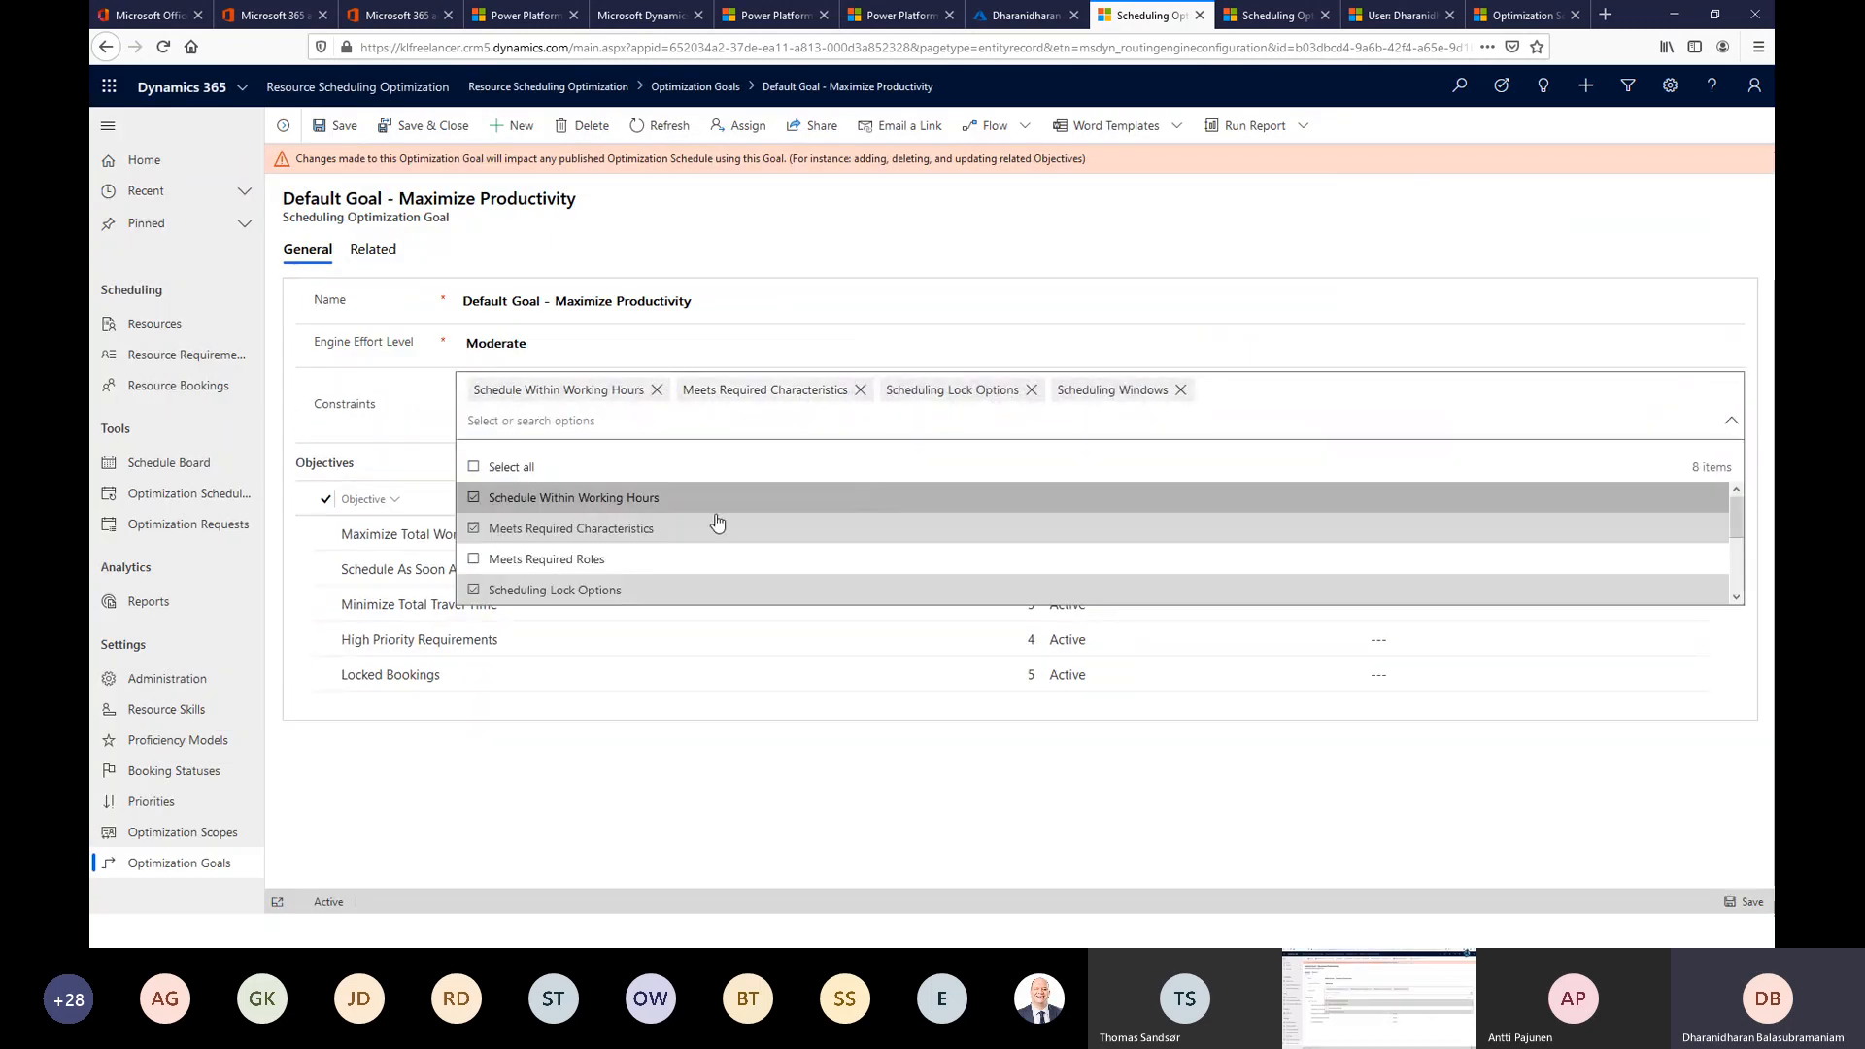
pyautogui.scroll(-3, 699, 521)
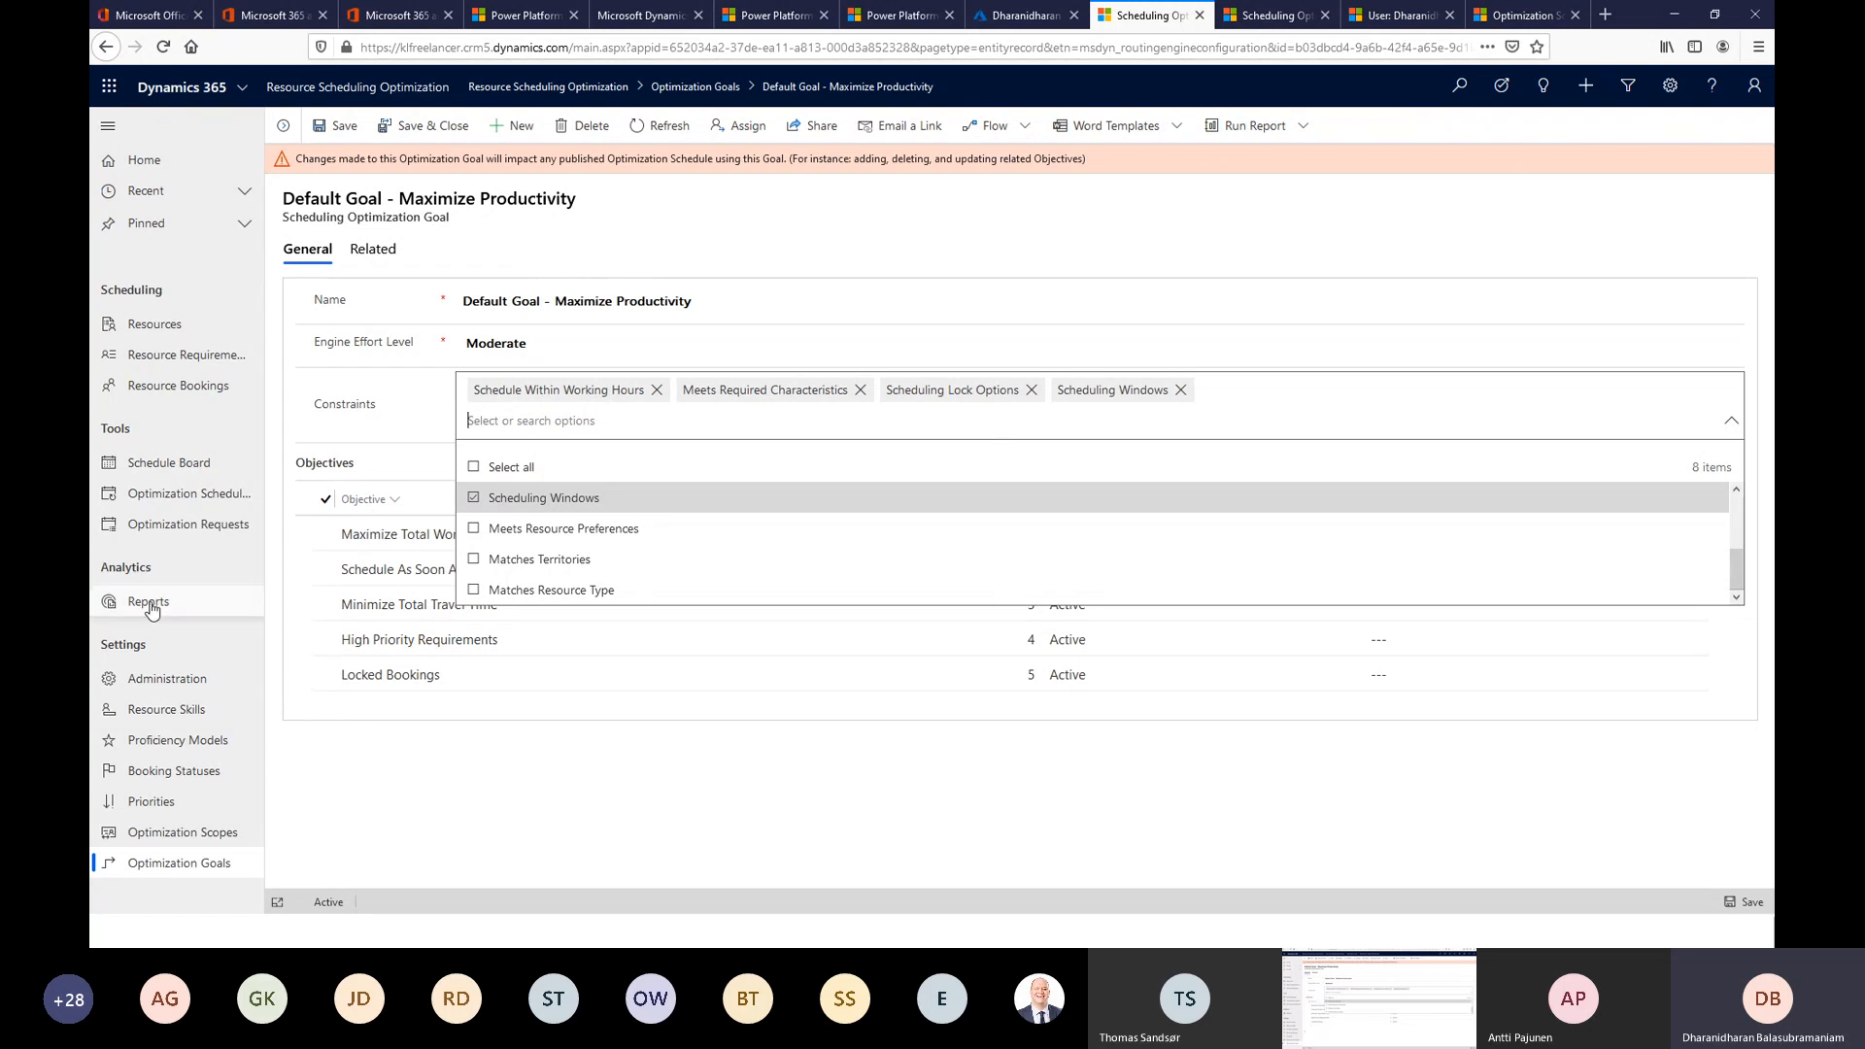
# Open the Optimize next day optimization schedule and review its Timer and Timer Mode options, keeping 30 minutes and After Job Completion.
pyautogui.click(194, 497)
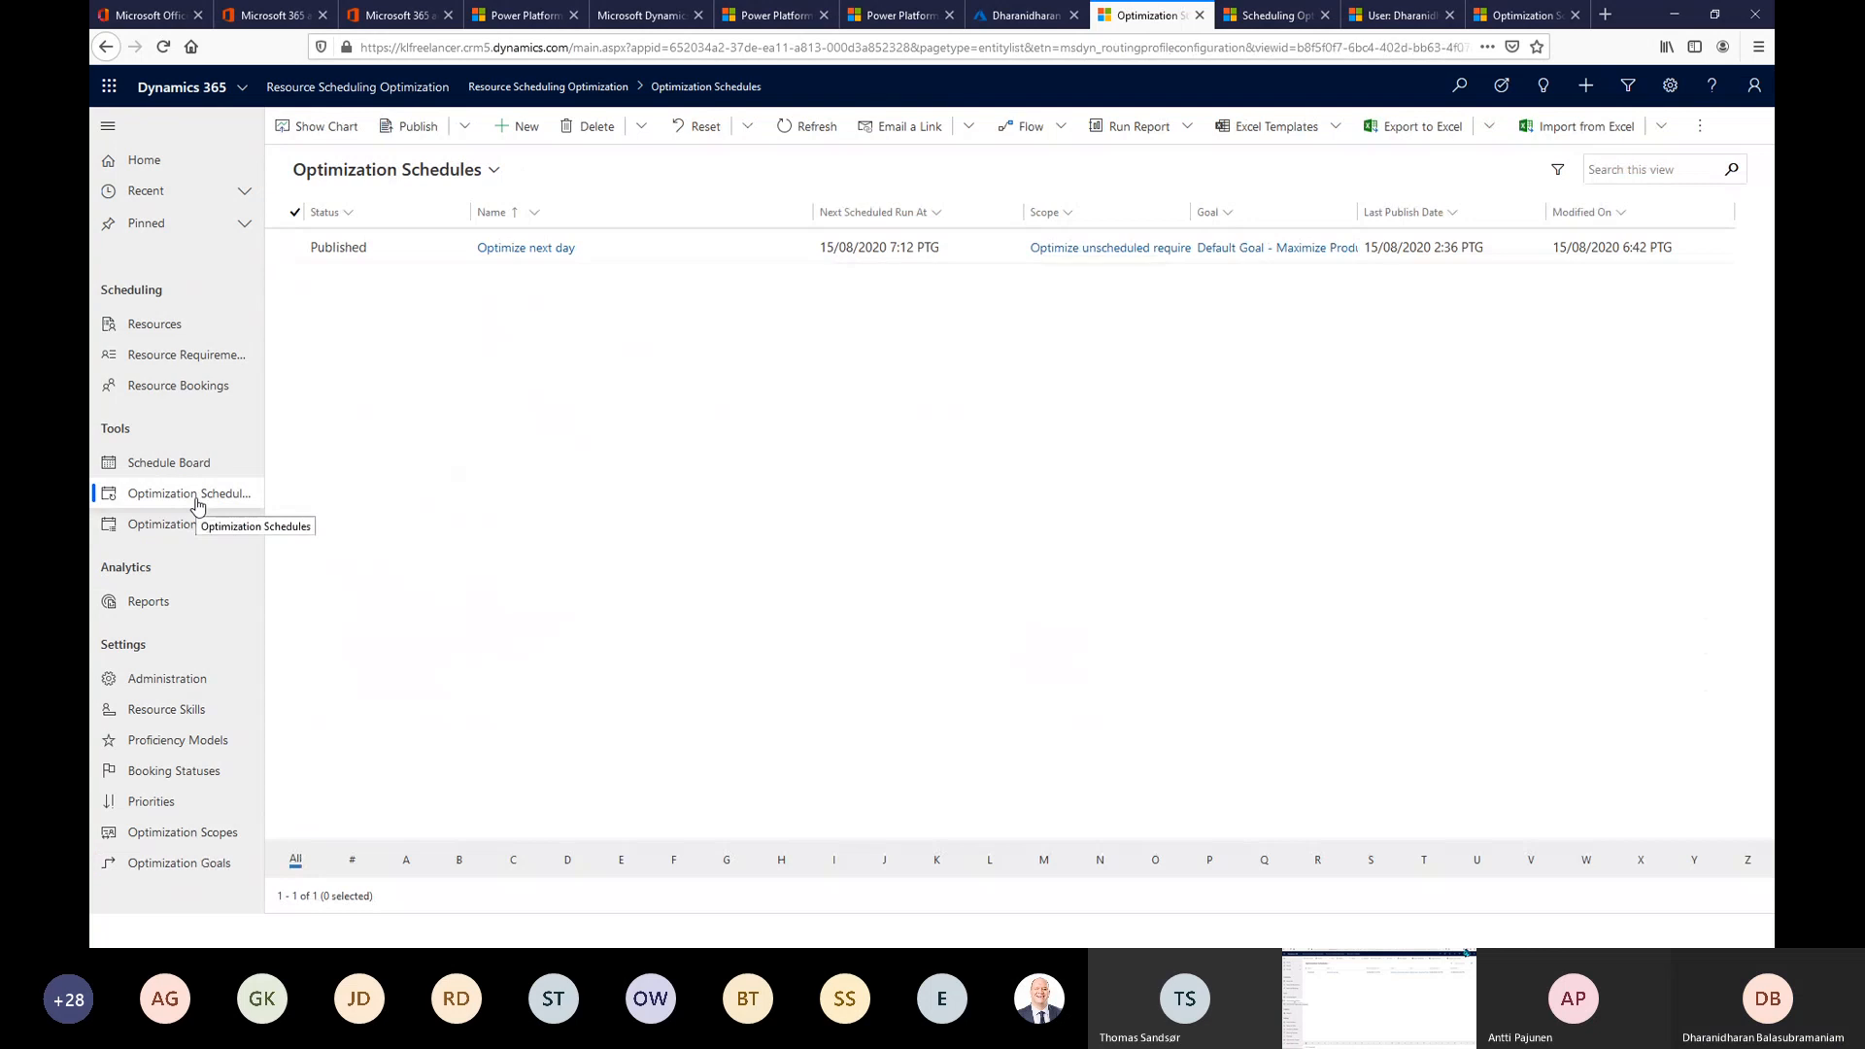
pyautogui.doubleClick(609, 247)
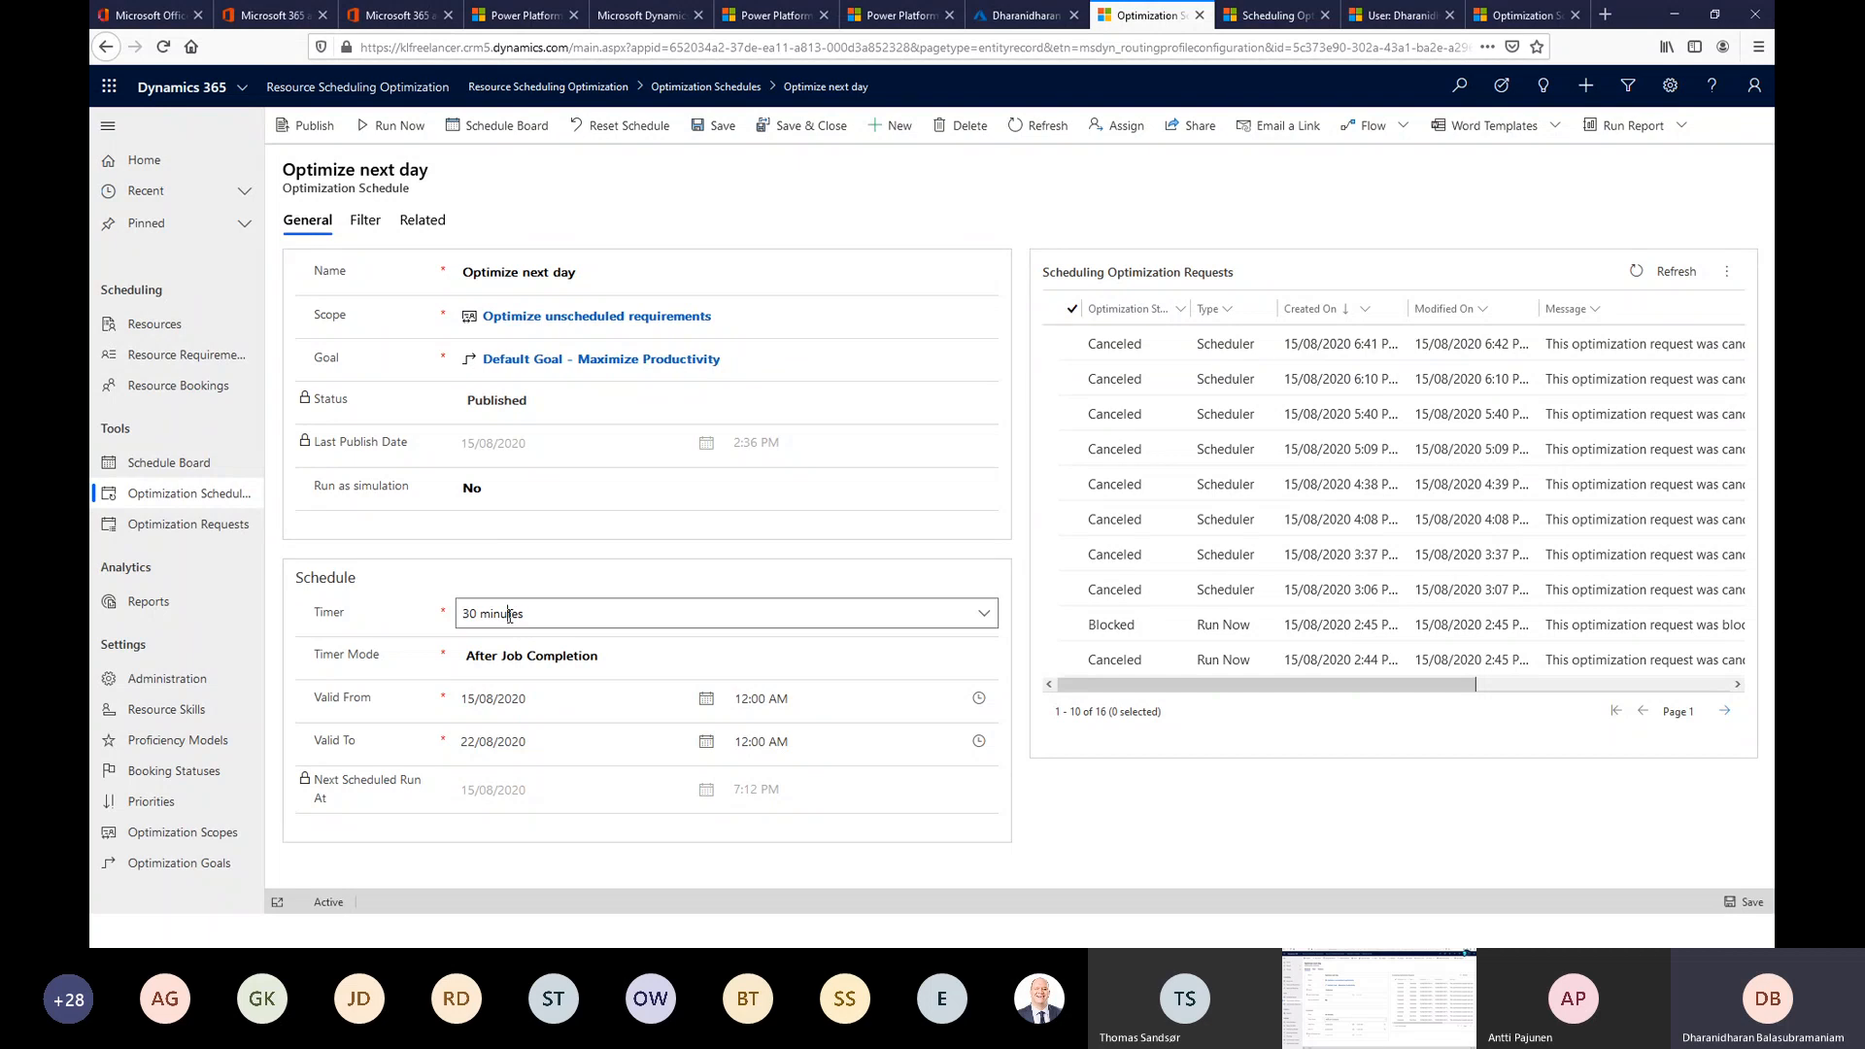
pyautogui.click(983, 613)
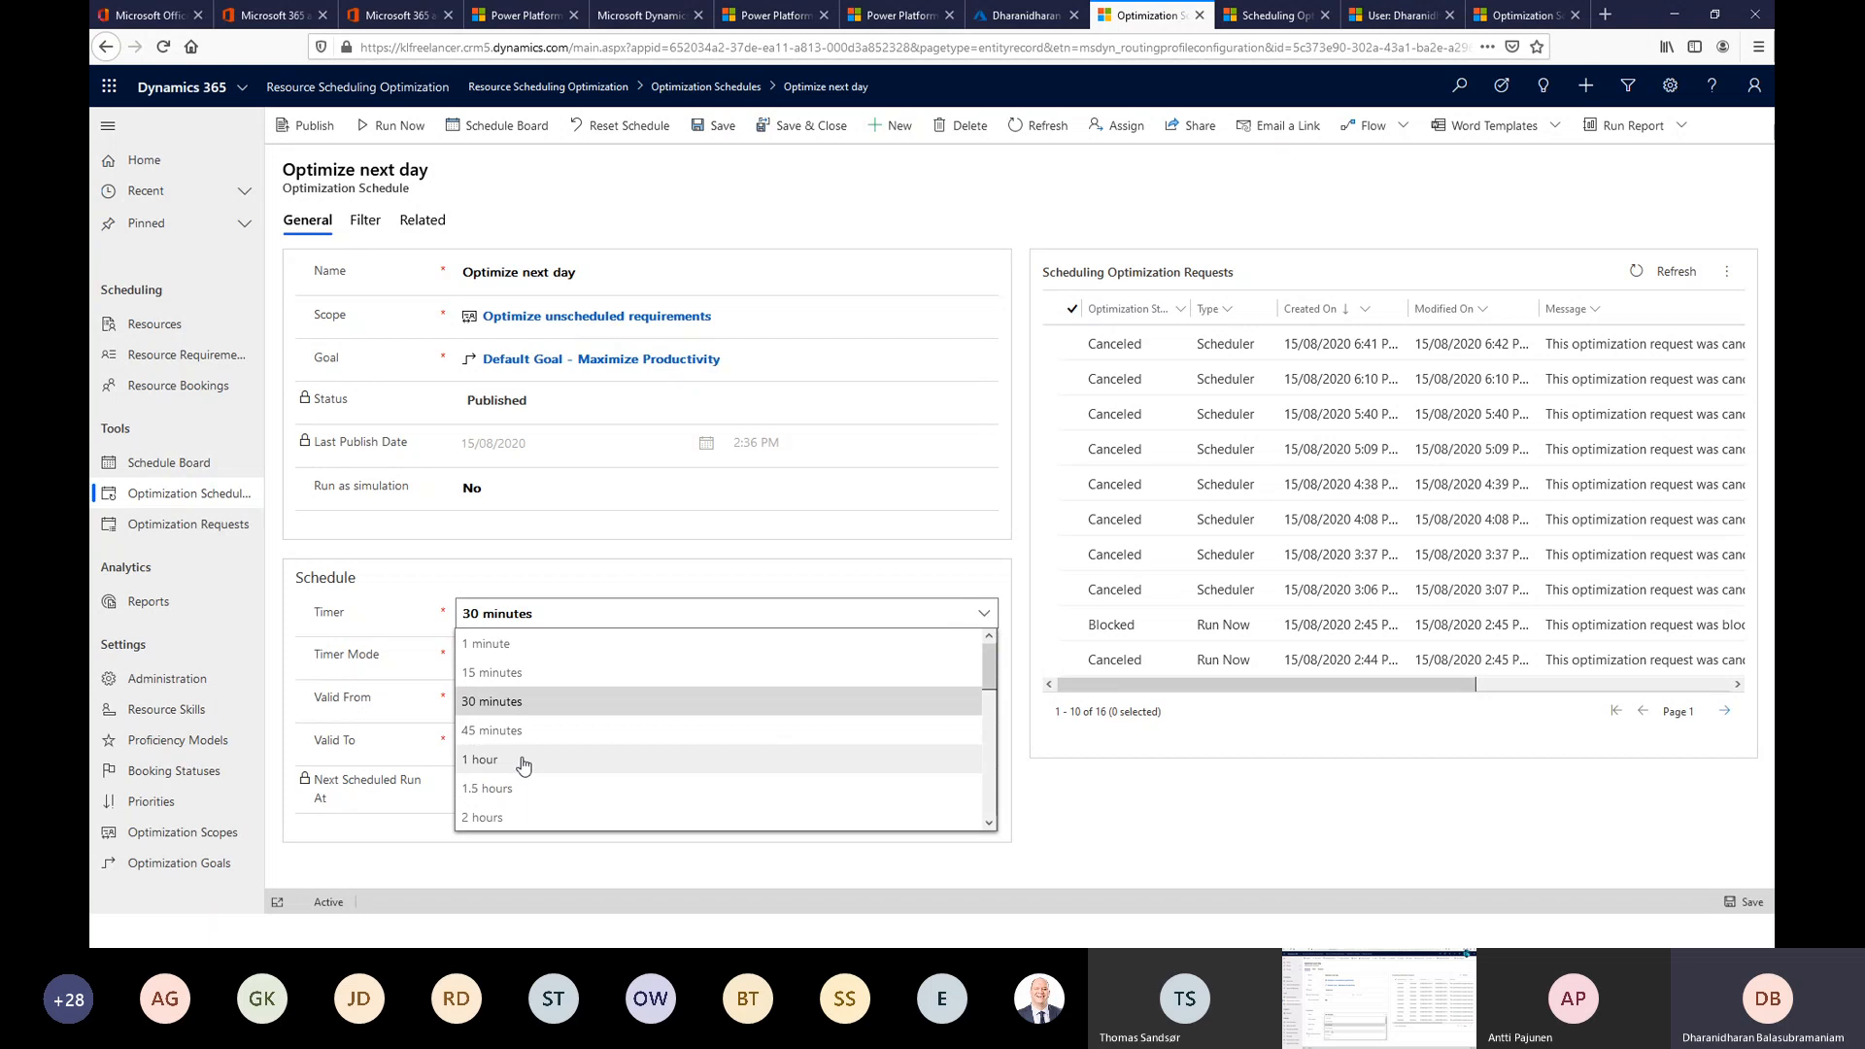
pyautogui.click(505, 701)
pyautogui.click(522, 658)
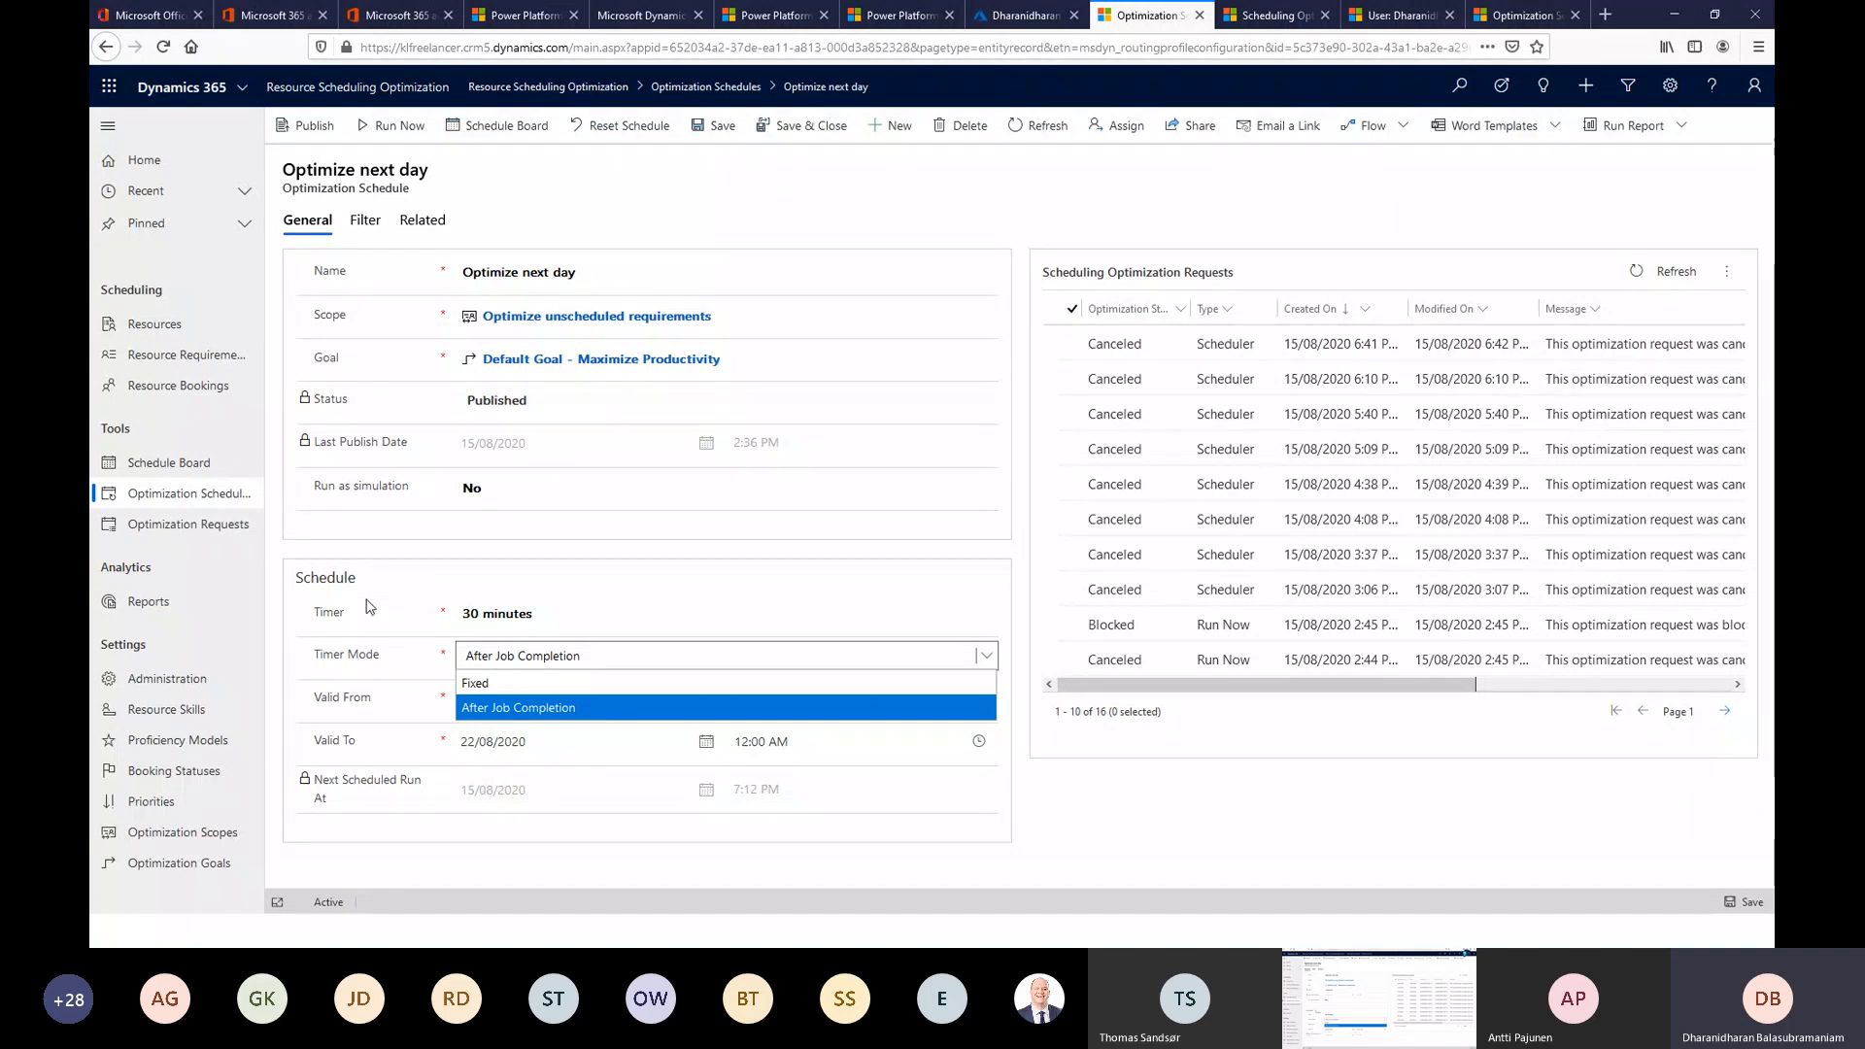
pyautogui.click(372, 607)
pyautogui.click(490, 735)
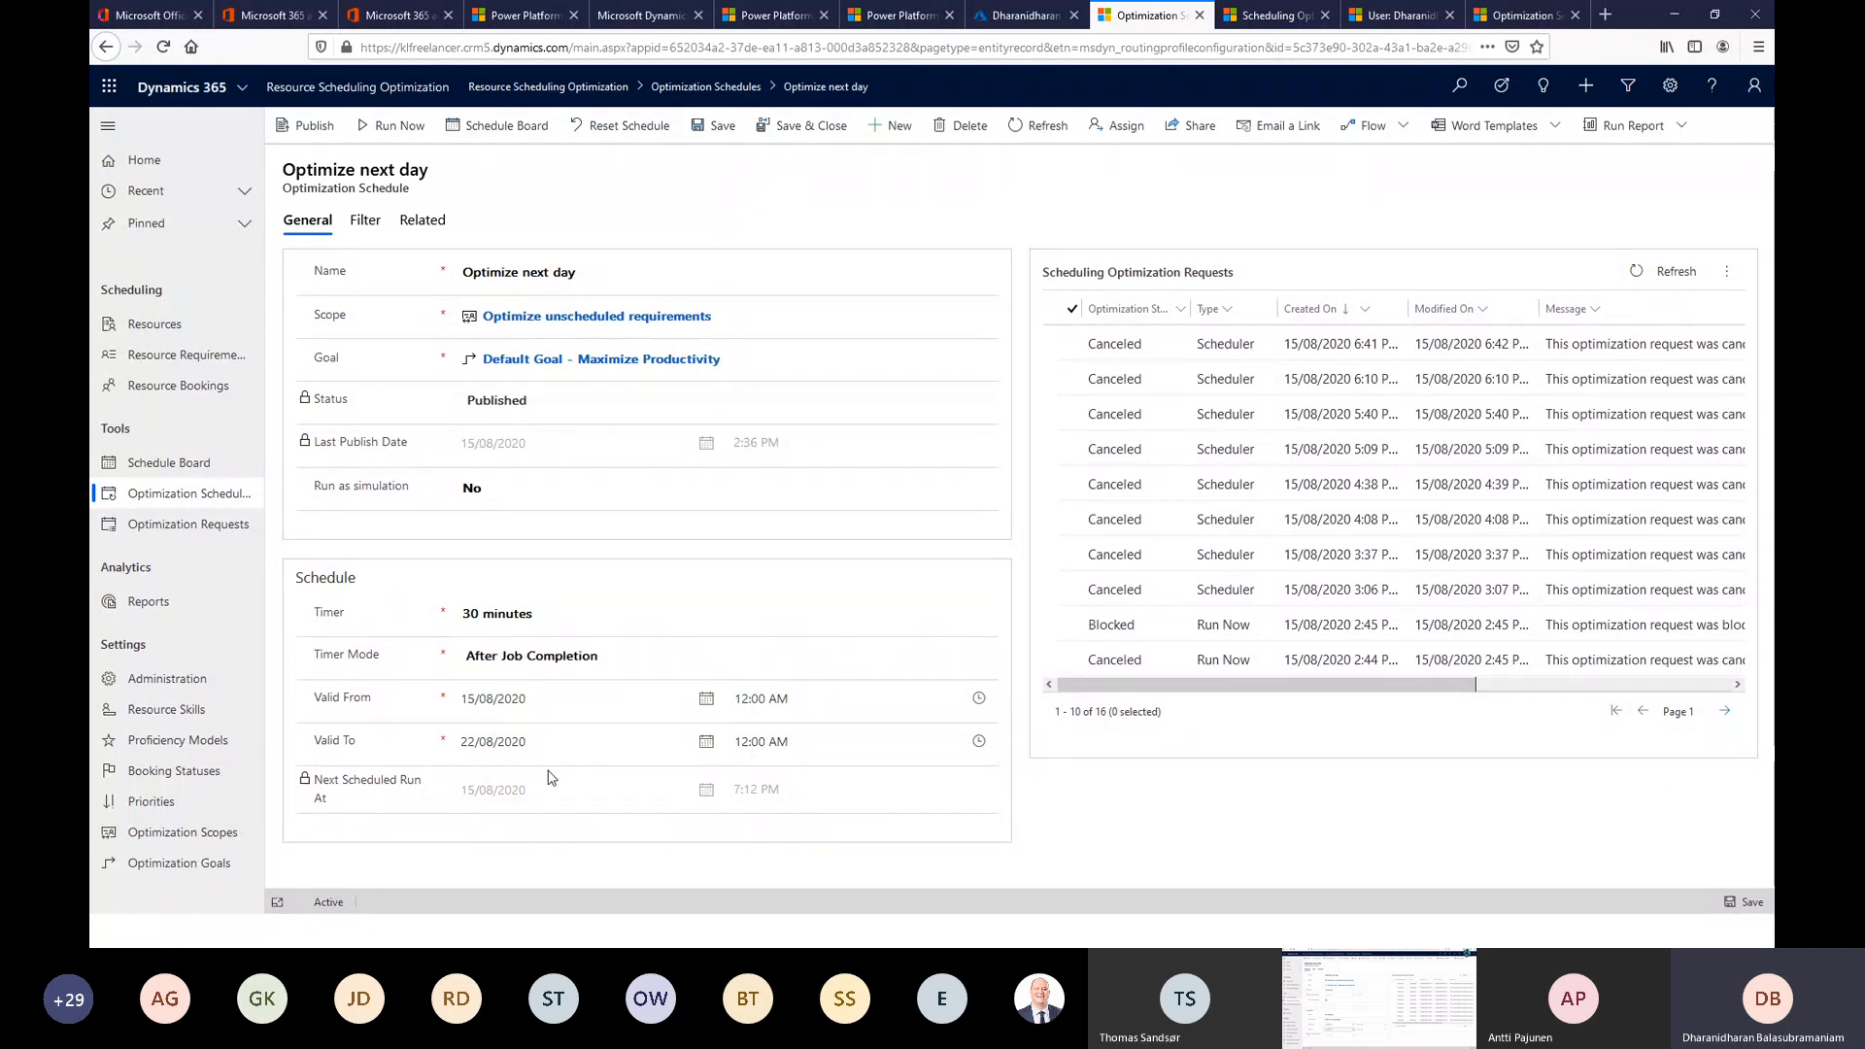
# Review the Optimize next day schedule's filter options for time zone, months, days of month, days of week, hours and minutes.
pyautogui.click(365, 223)
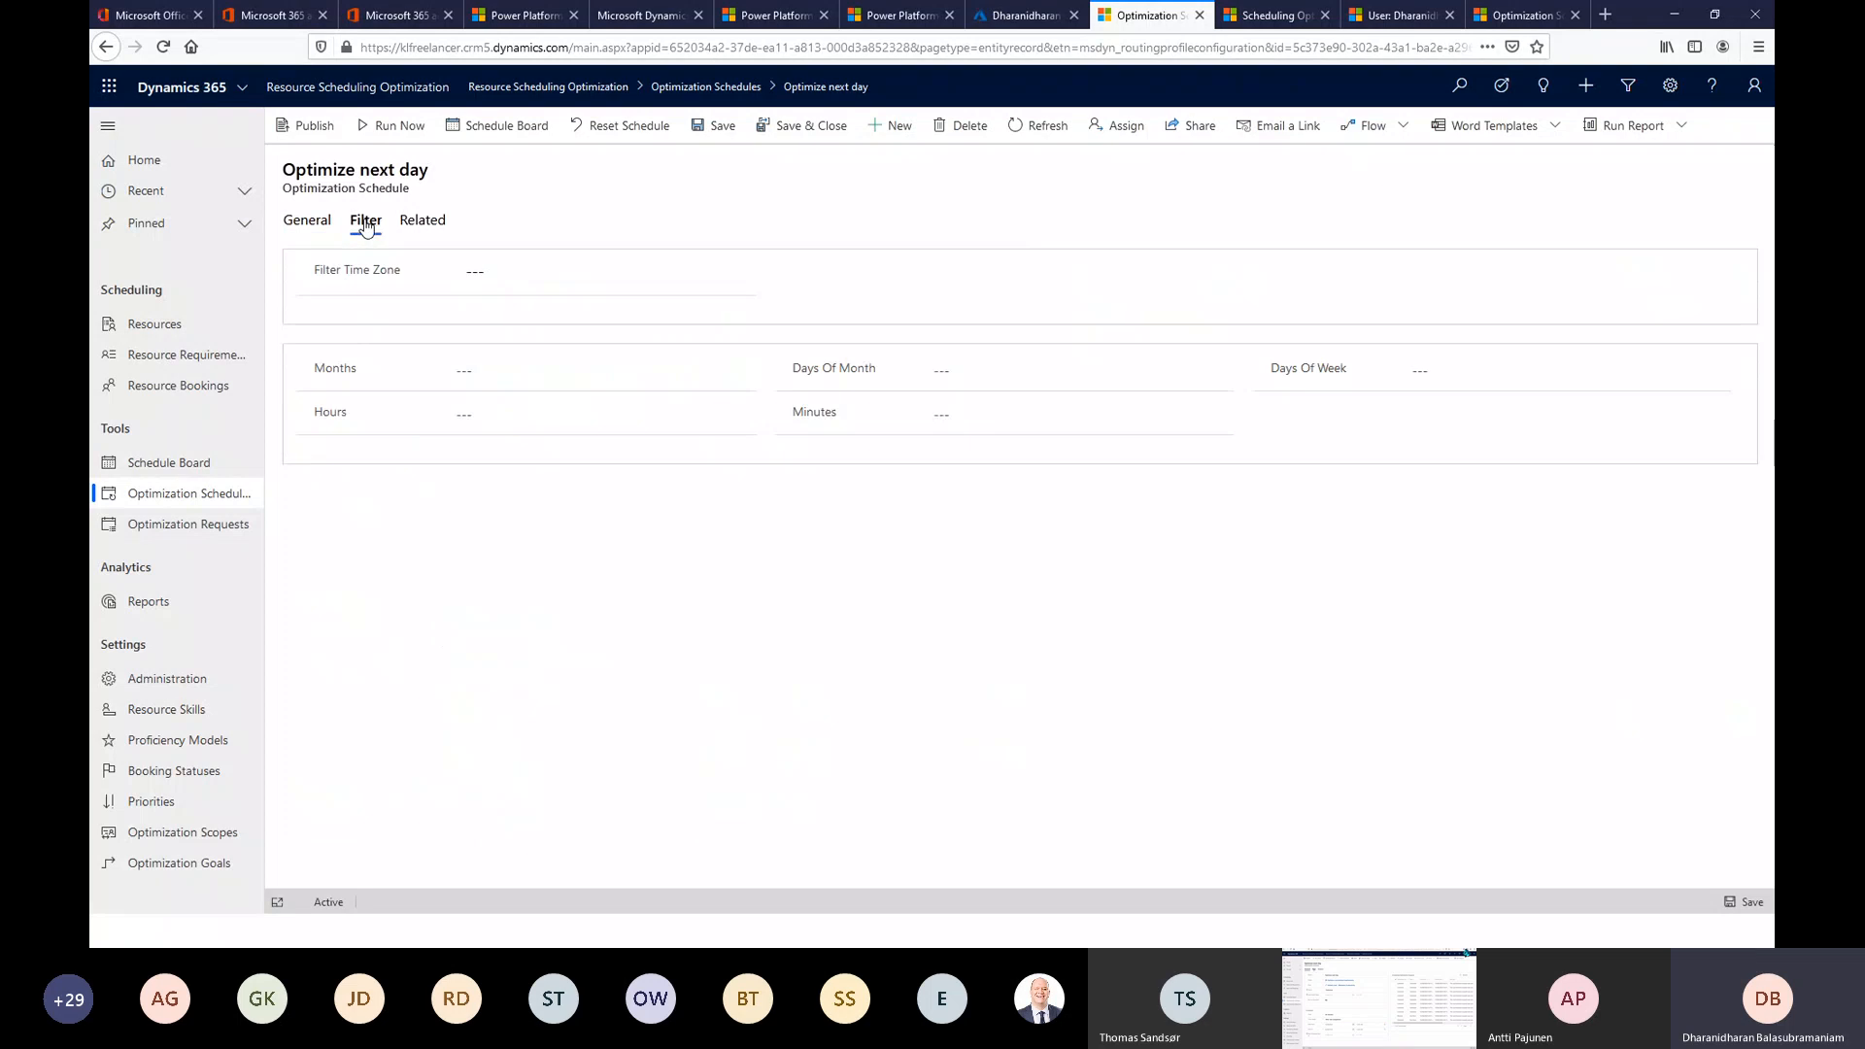
pyautogui.click(485, 282)
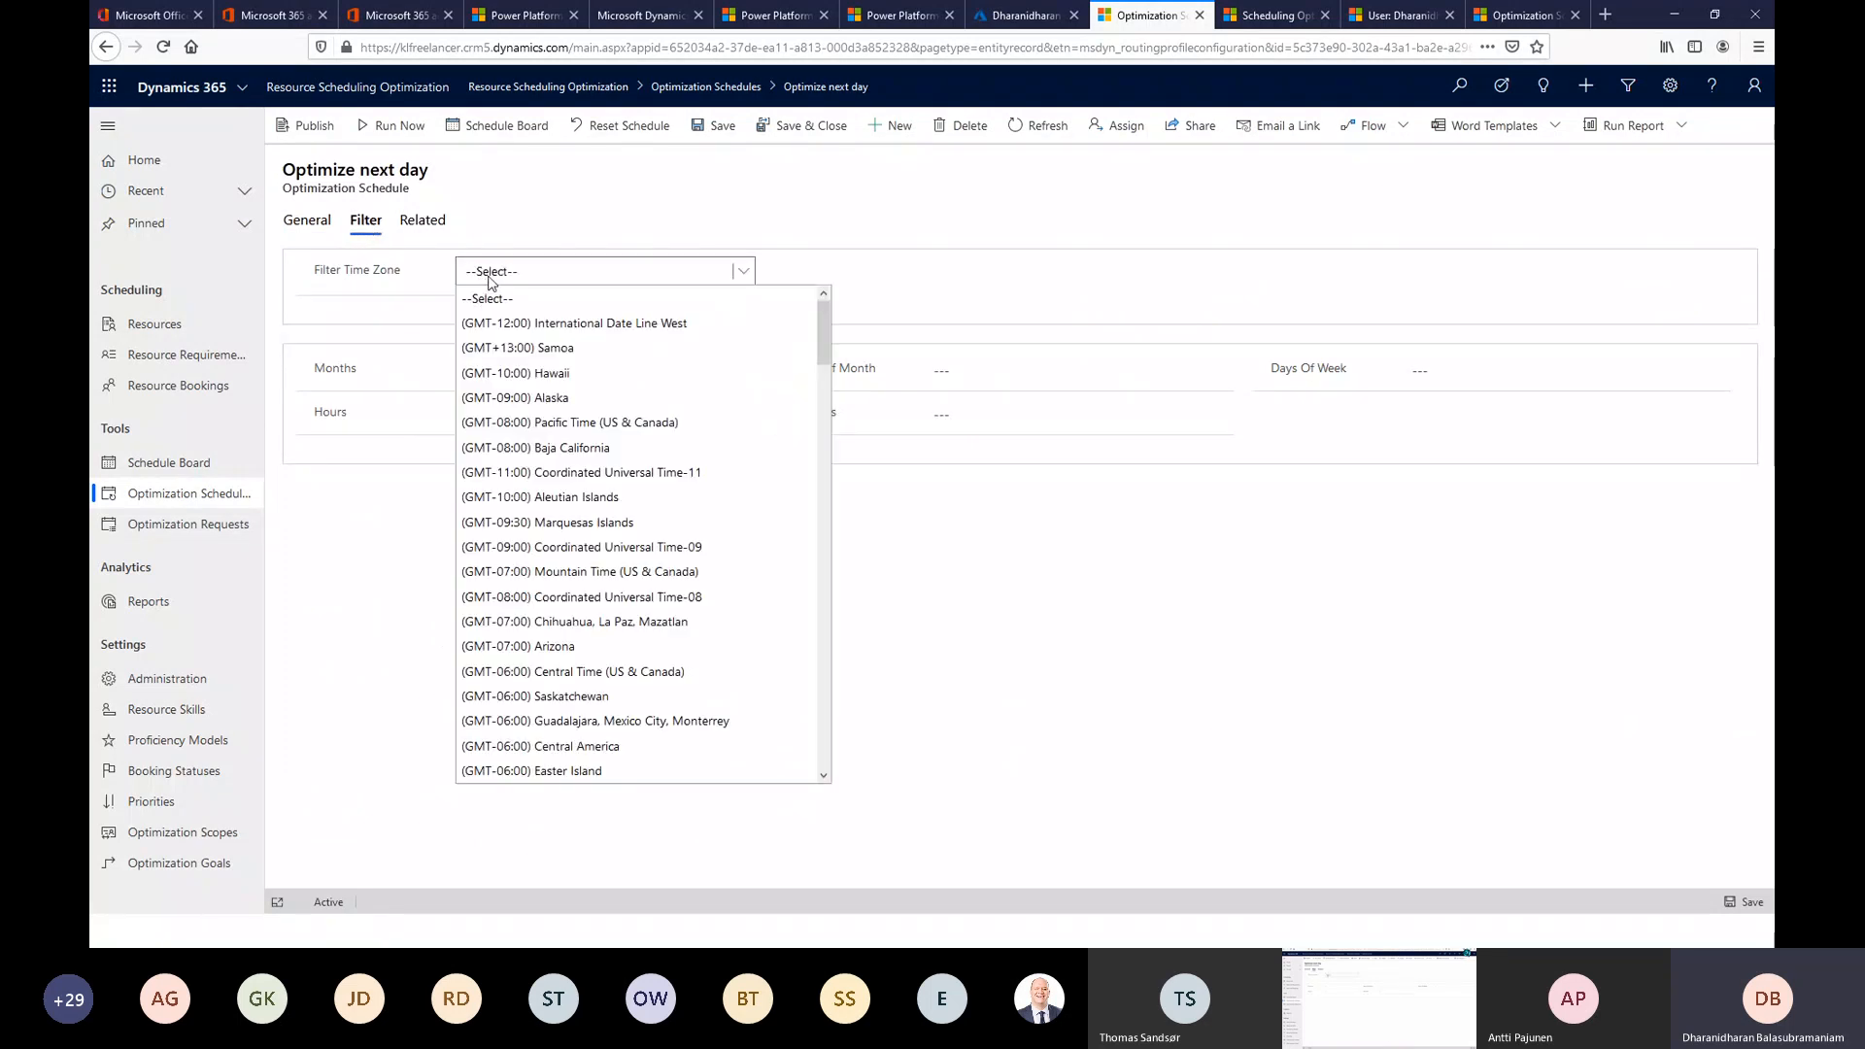
pyautogui.click(503, 372)
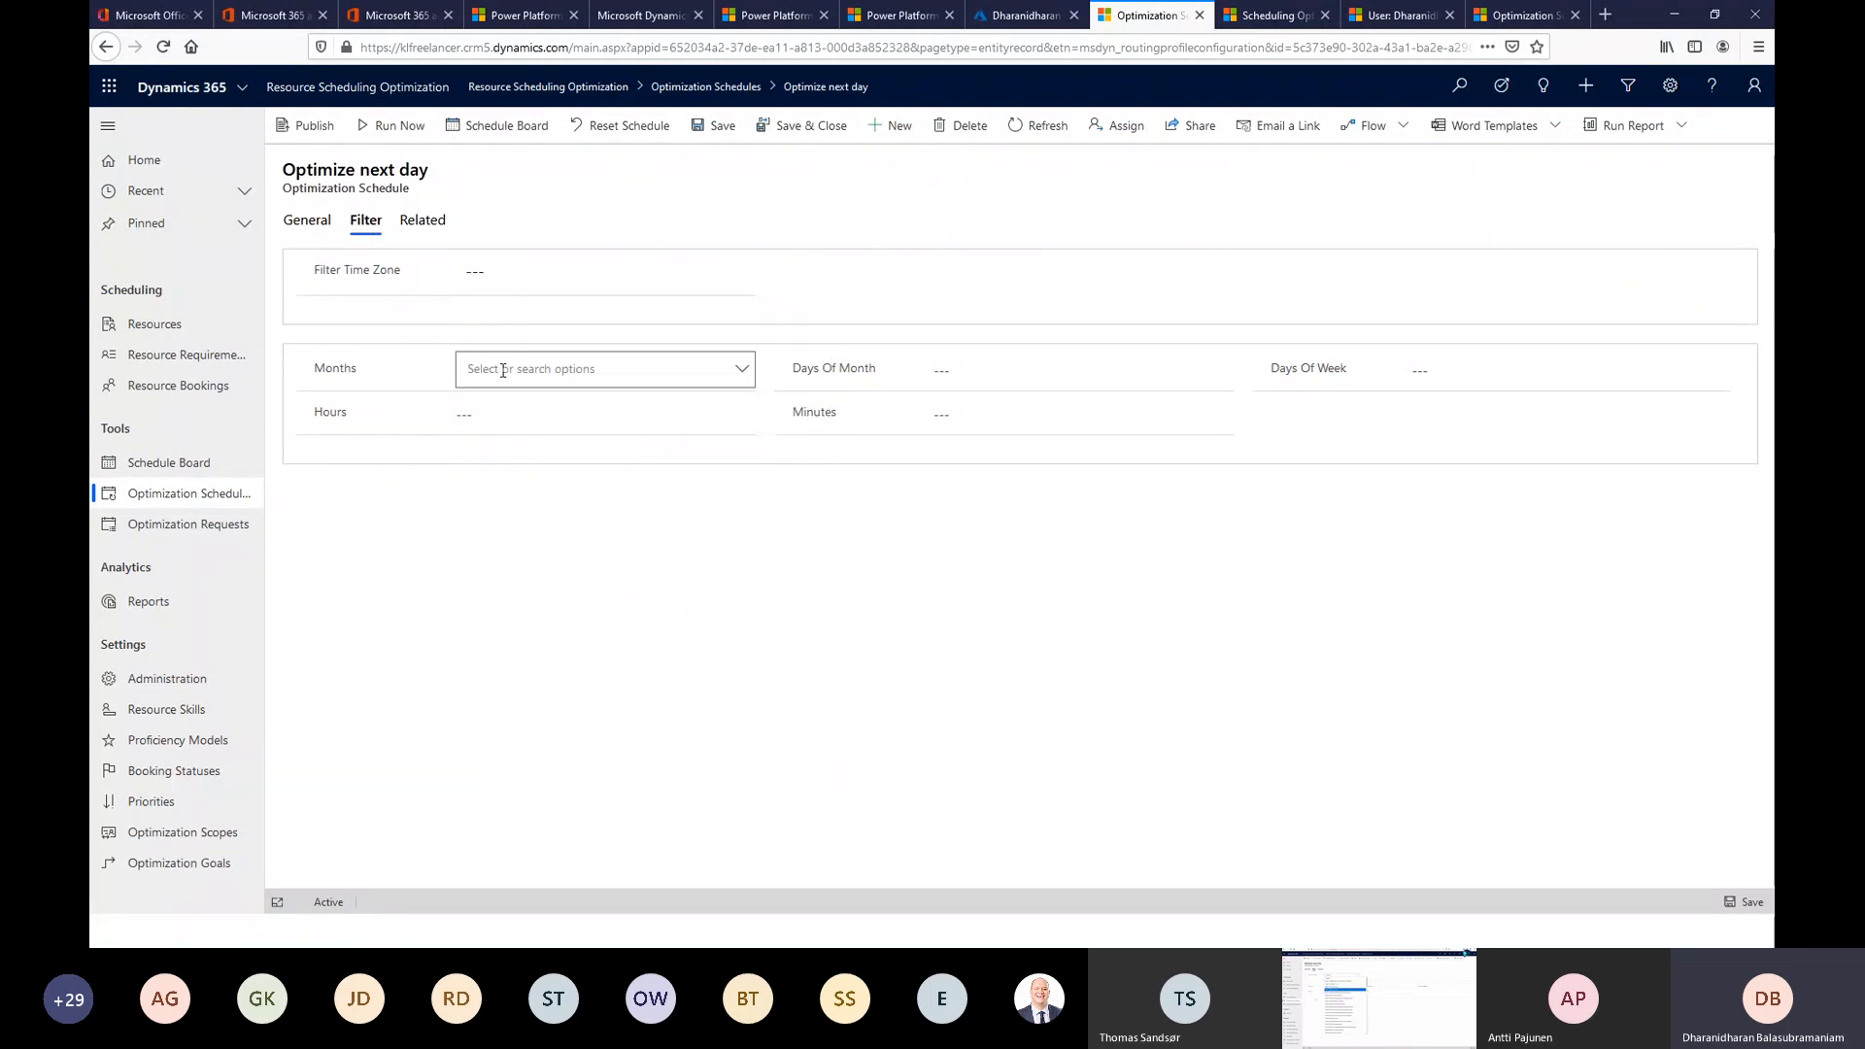
pyautogui.click(735, 373)
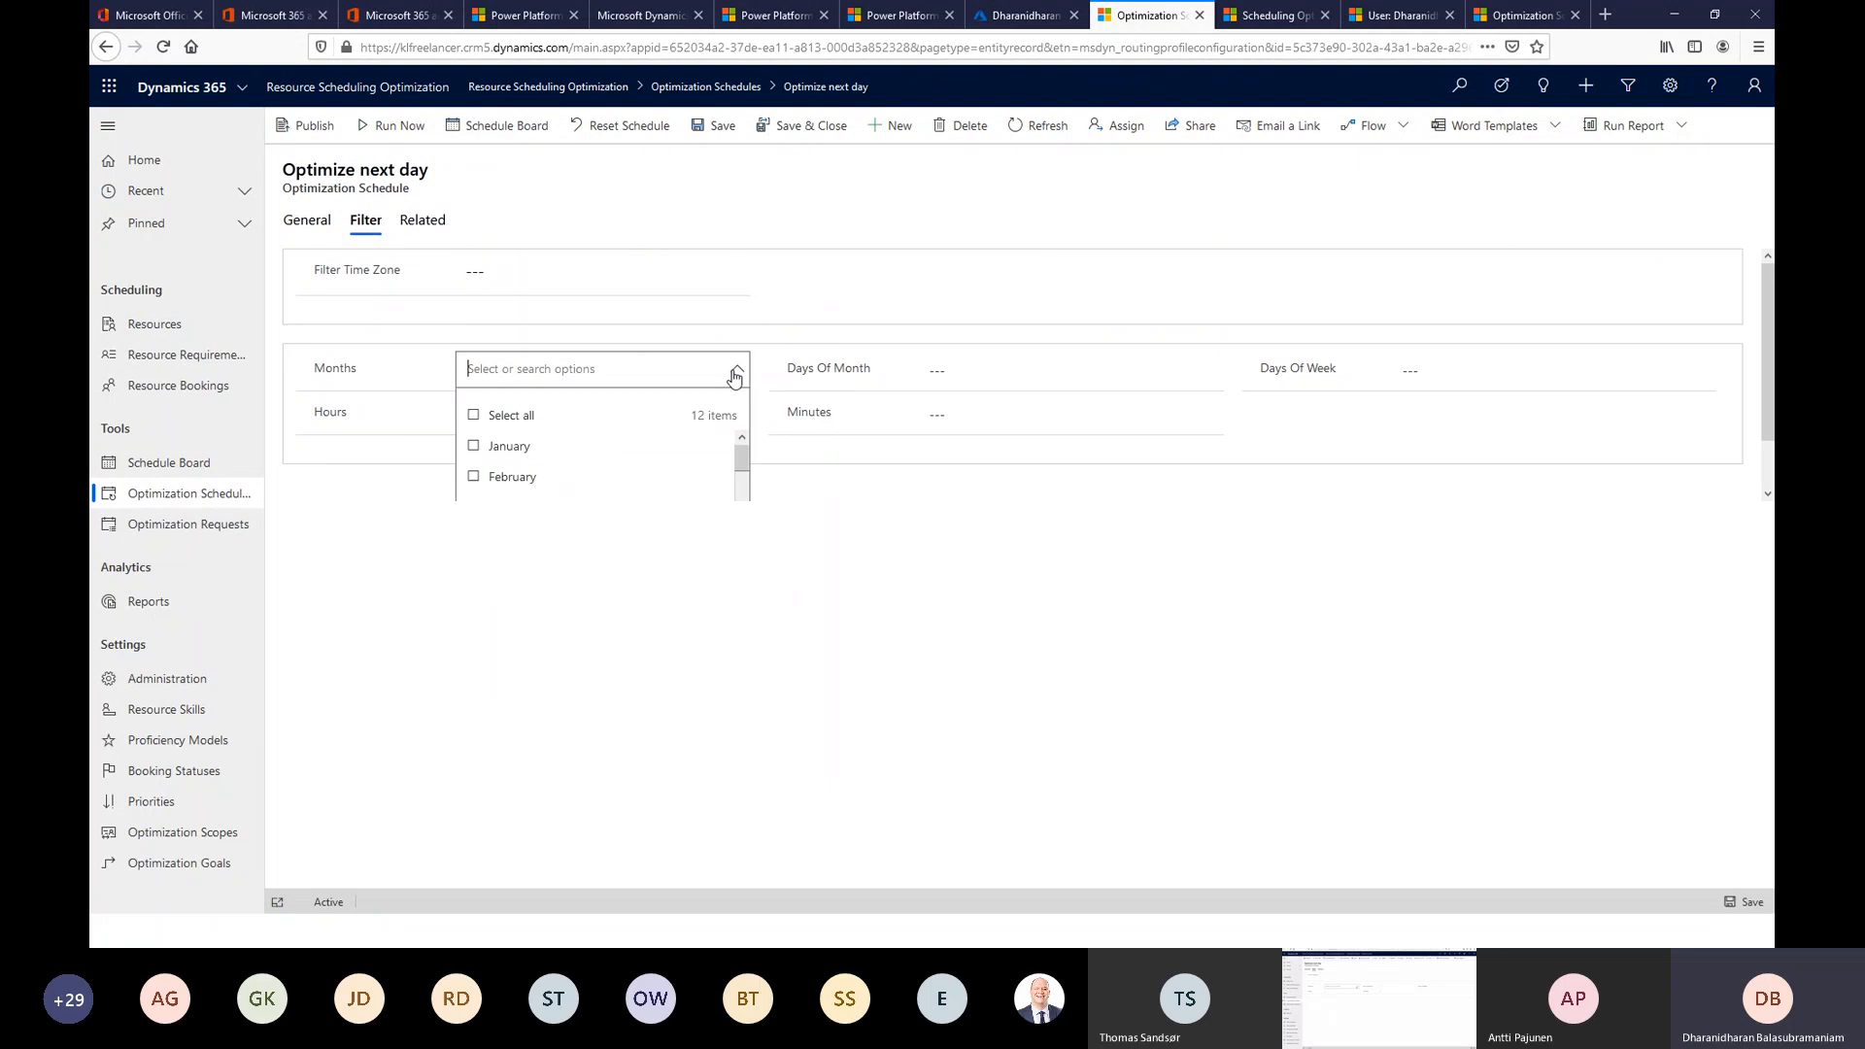
pyautogui.click(987, 374)
pyautogui.click(1428, 369)
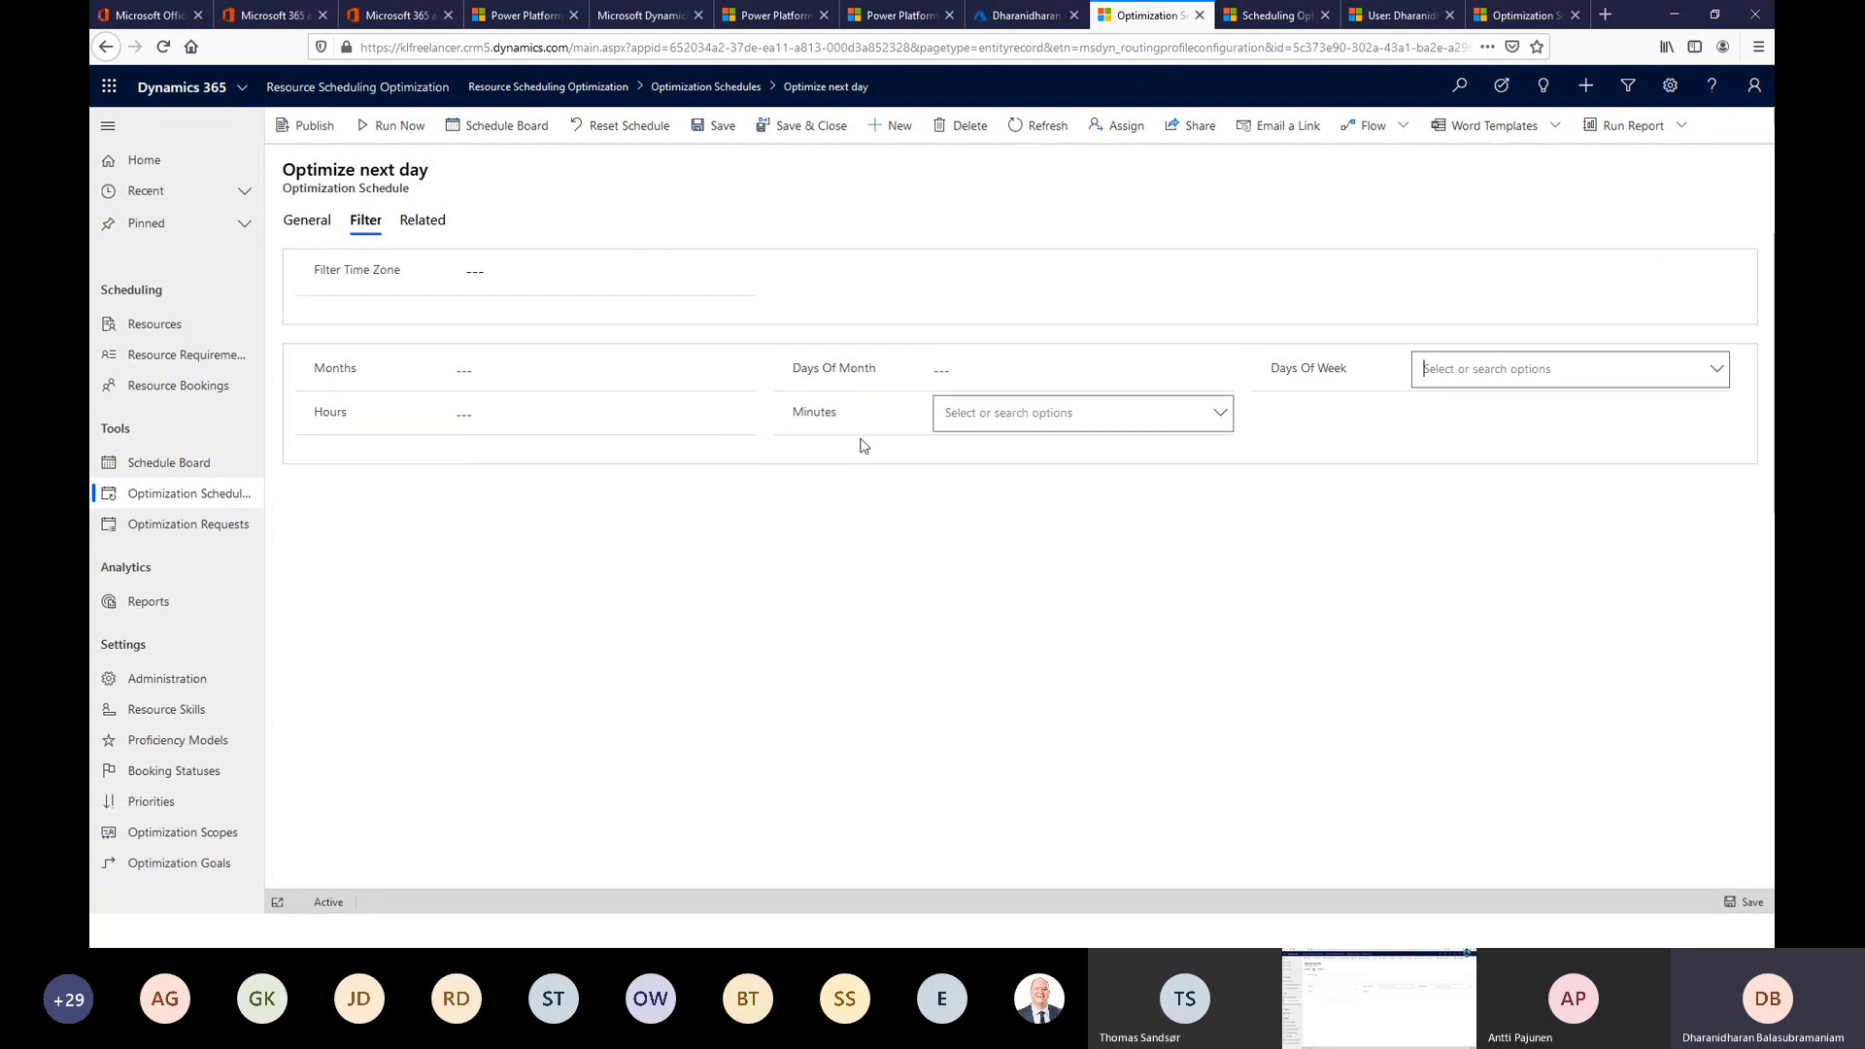
pyautogui.click(591, 415)
pyautogui.click(949, 418)
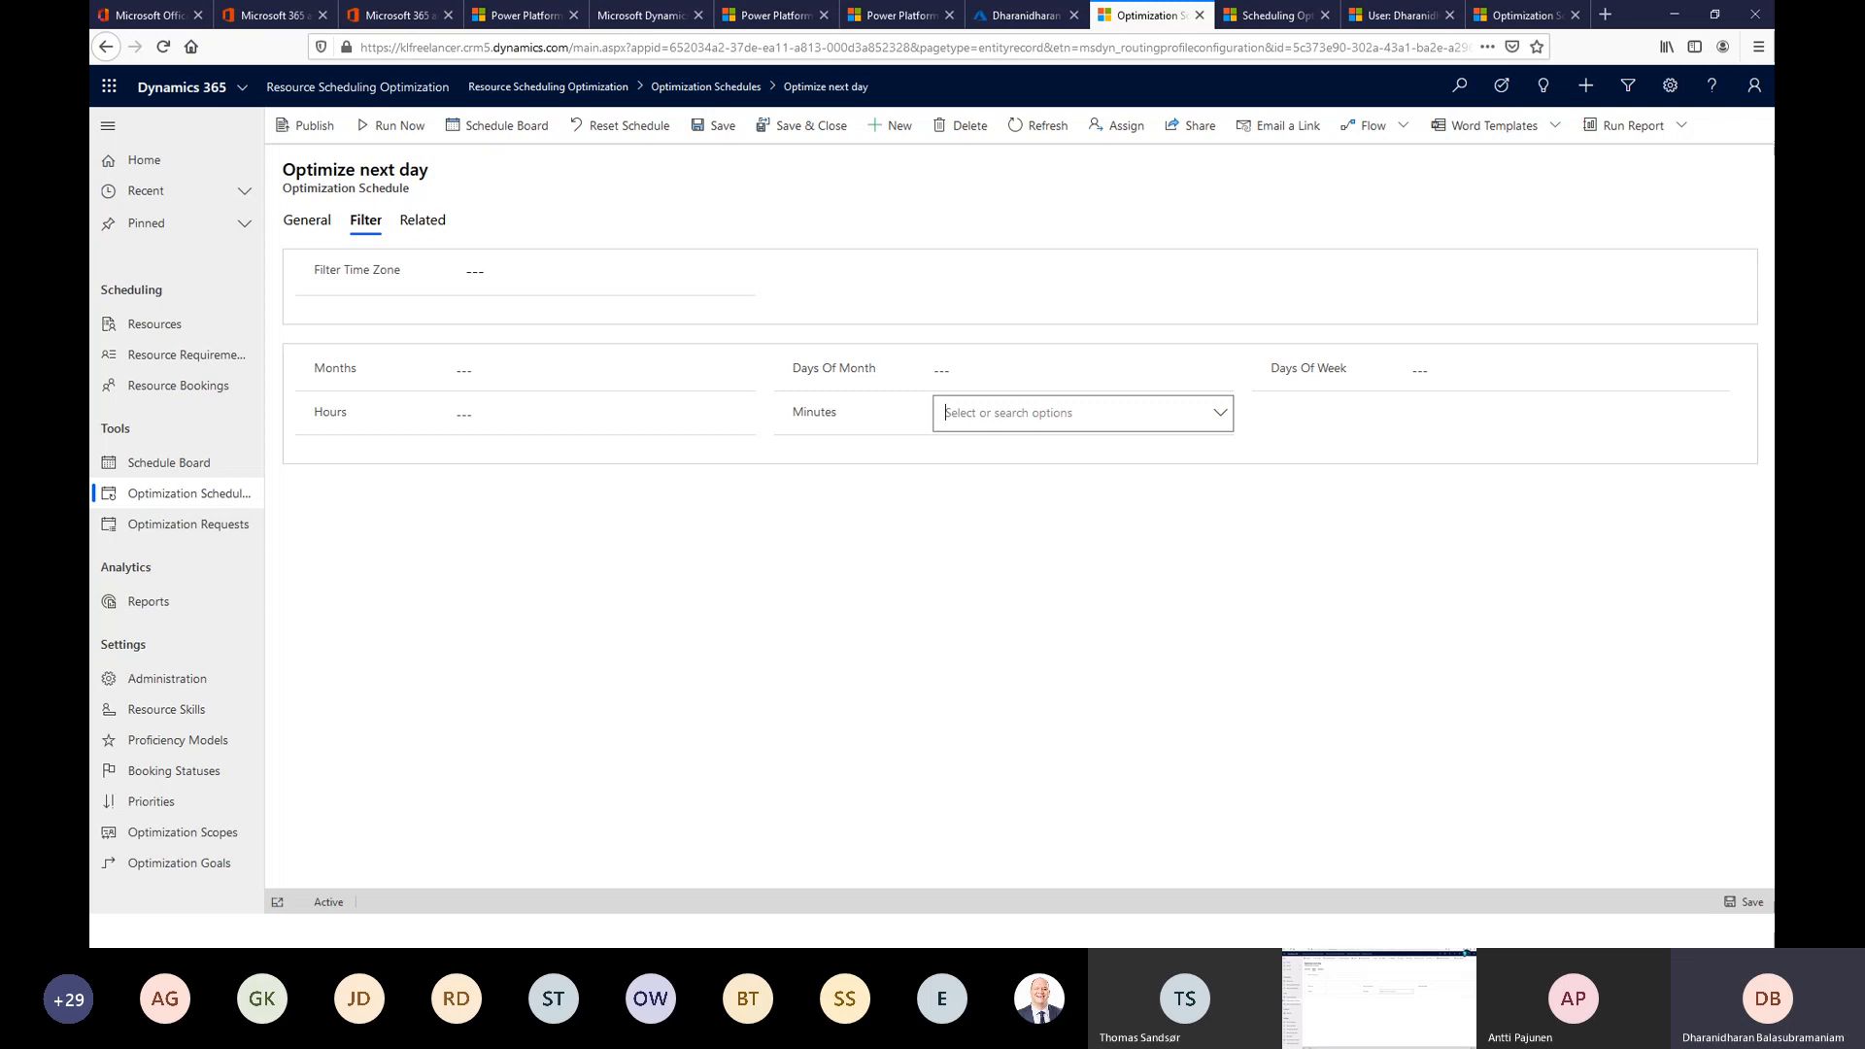
# Return to the Optimize next day schedule's general settings and publish the schedule.
pyautogui.click(307, 226)
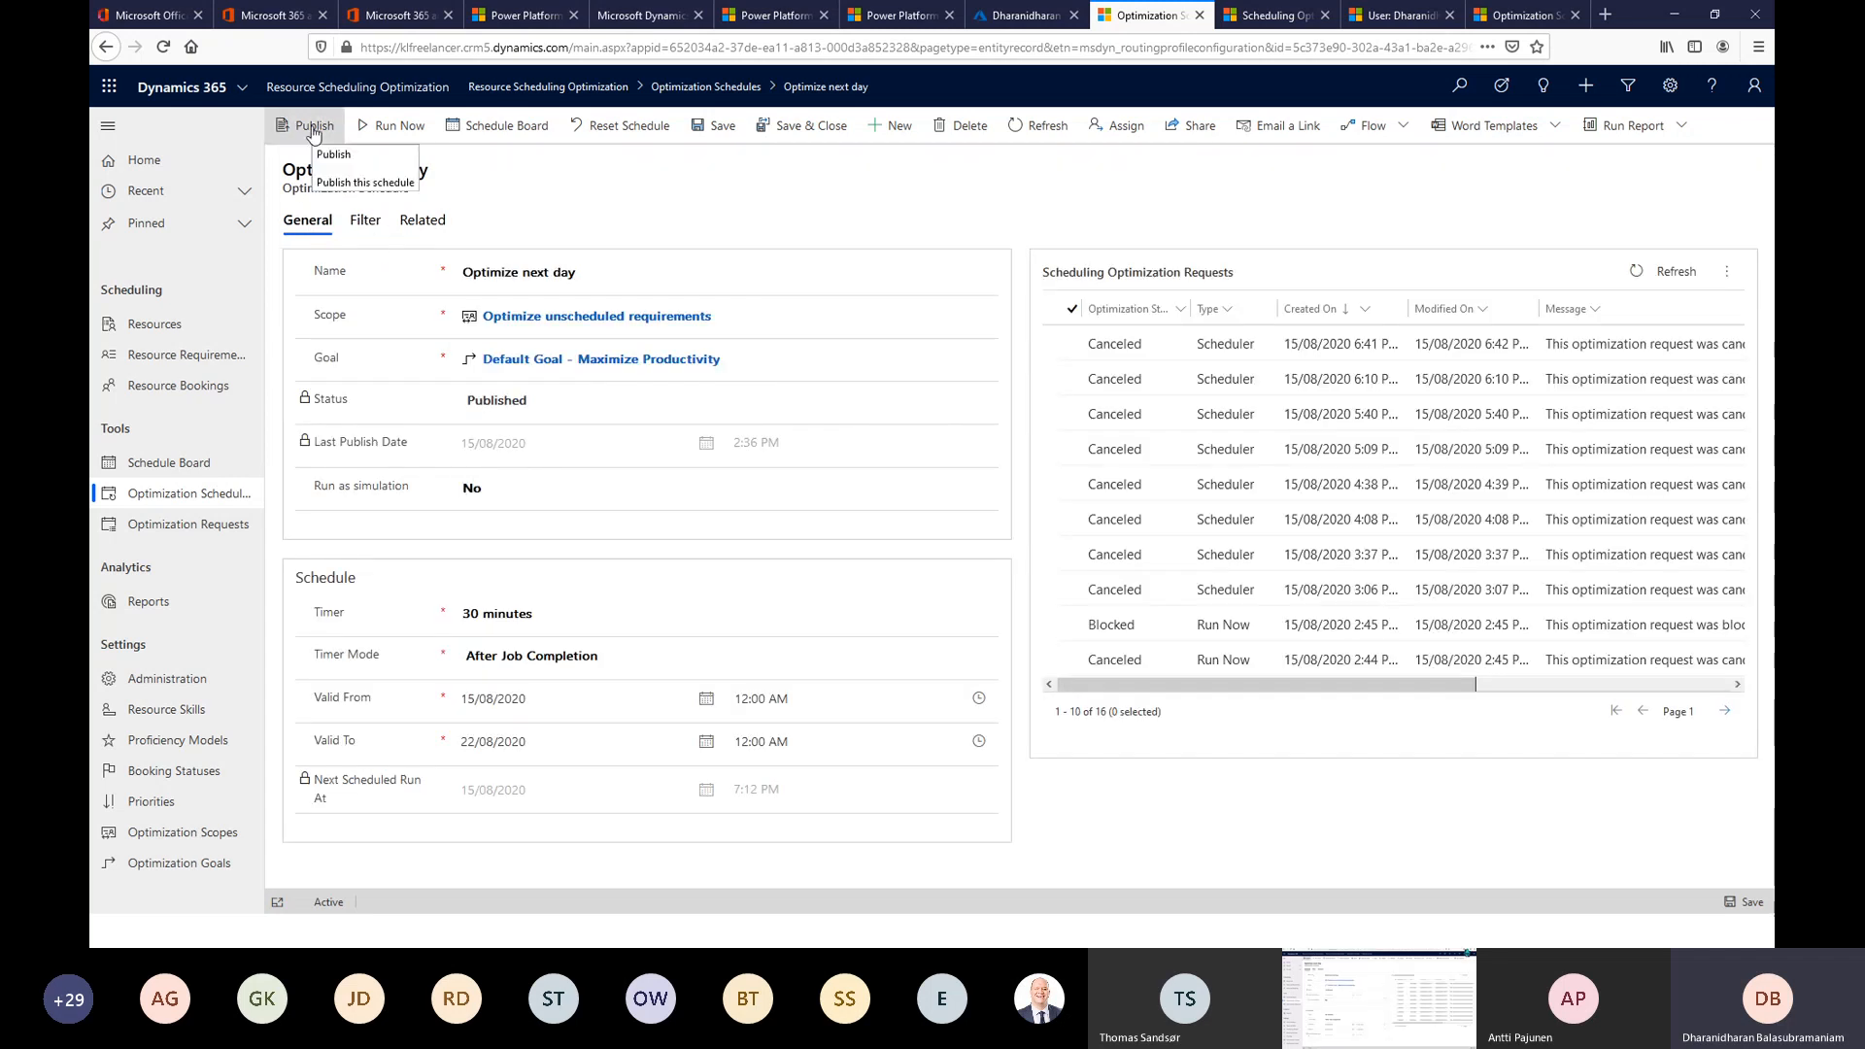
pyautogui.click(312, 130)
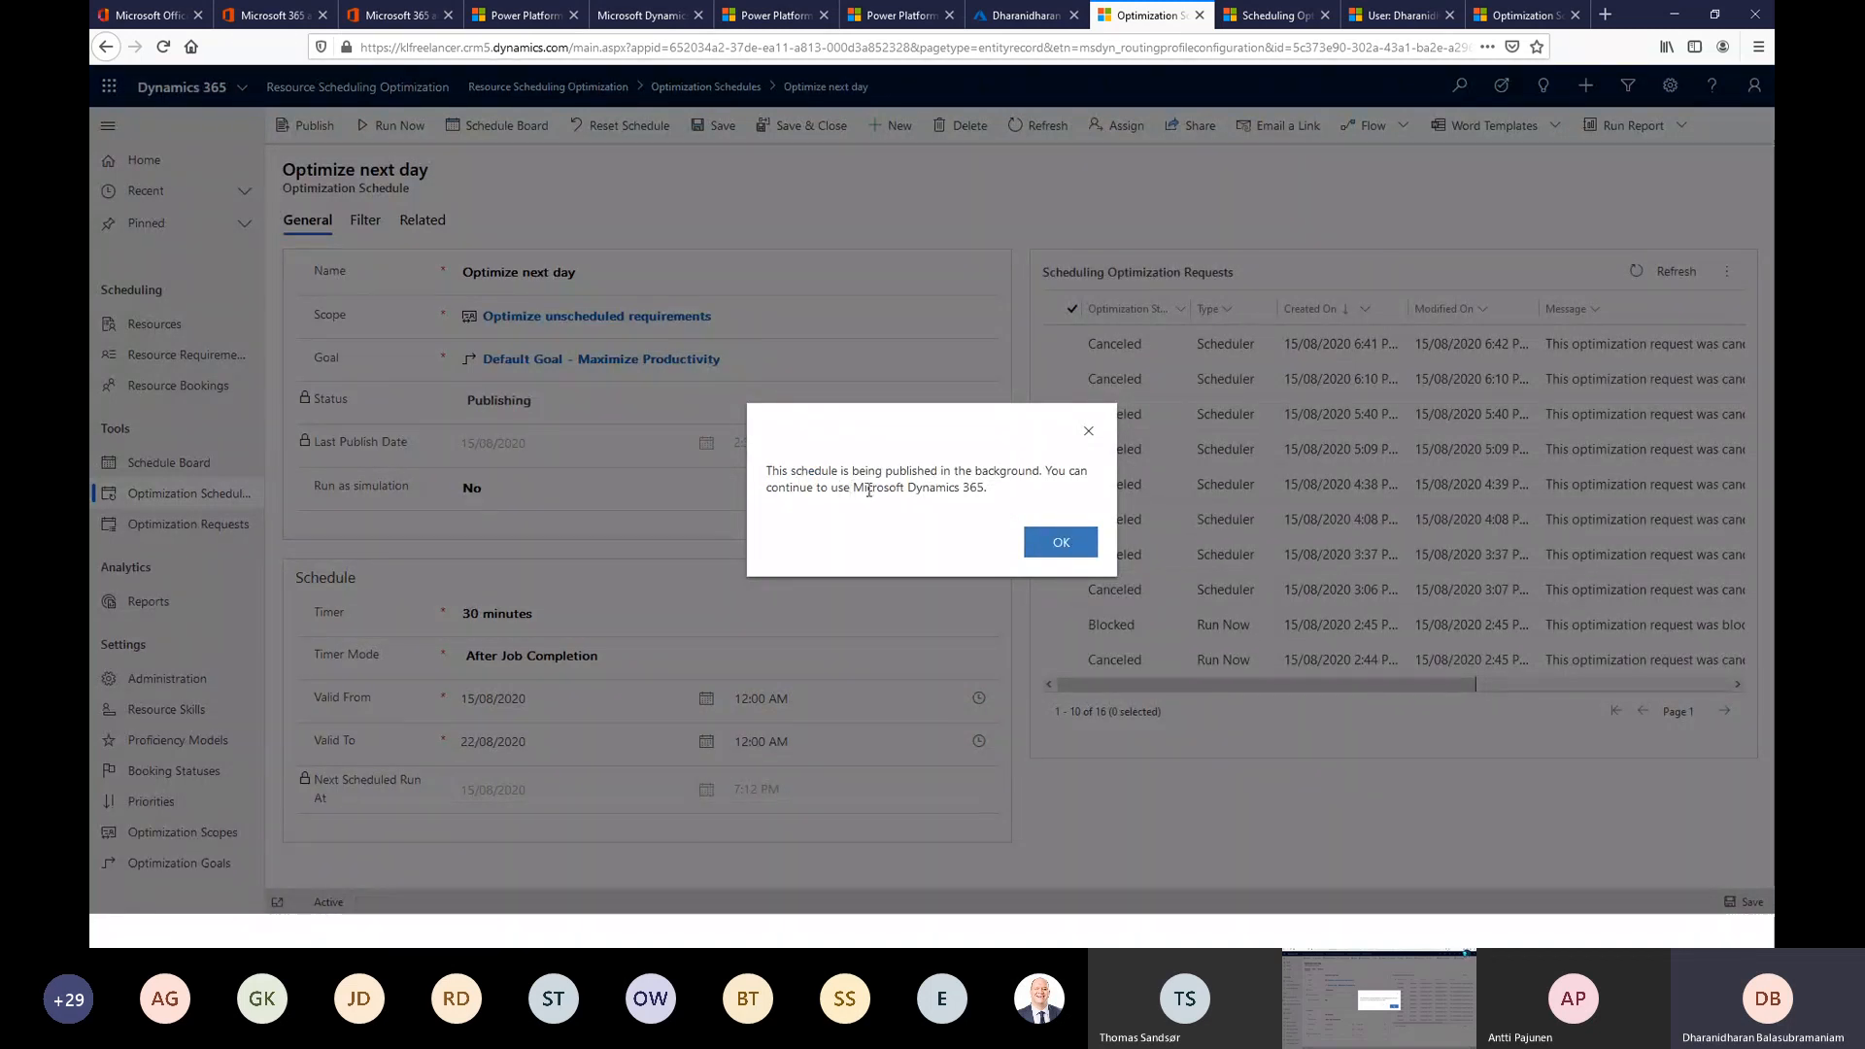
pyautogui.click(1063, 542)
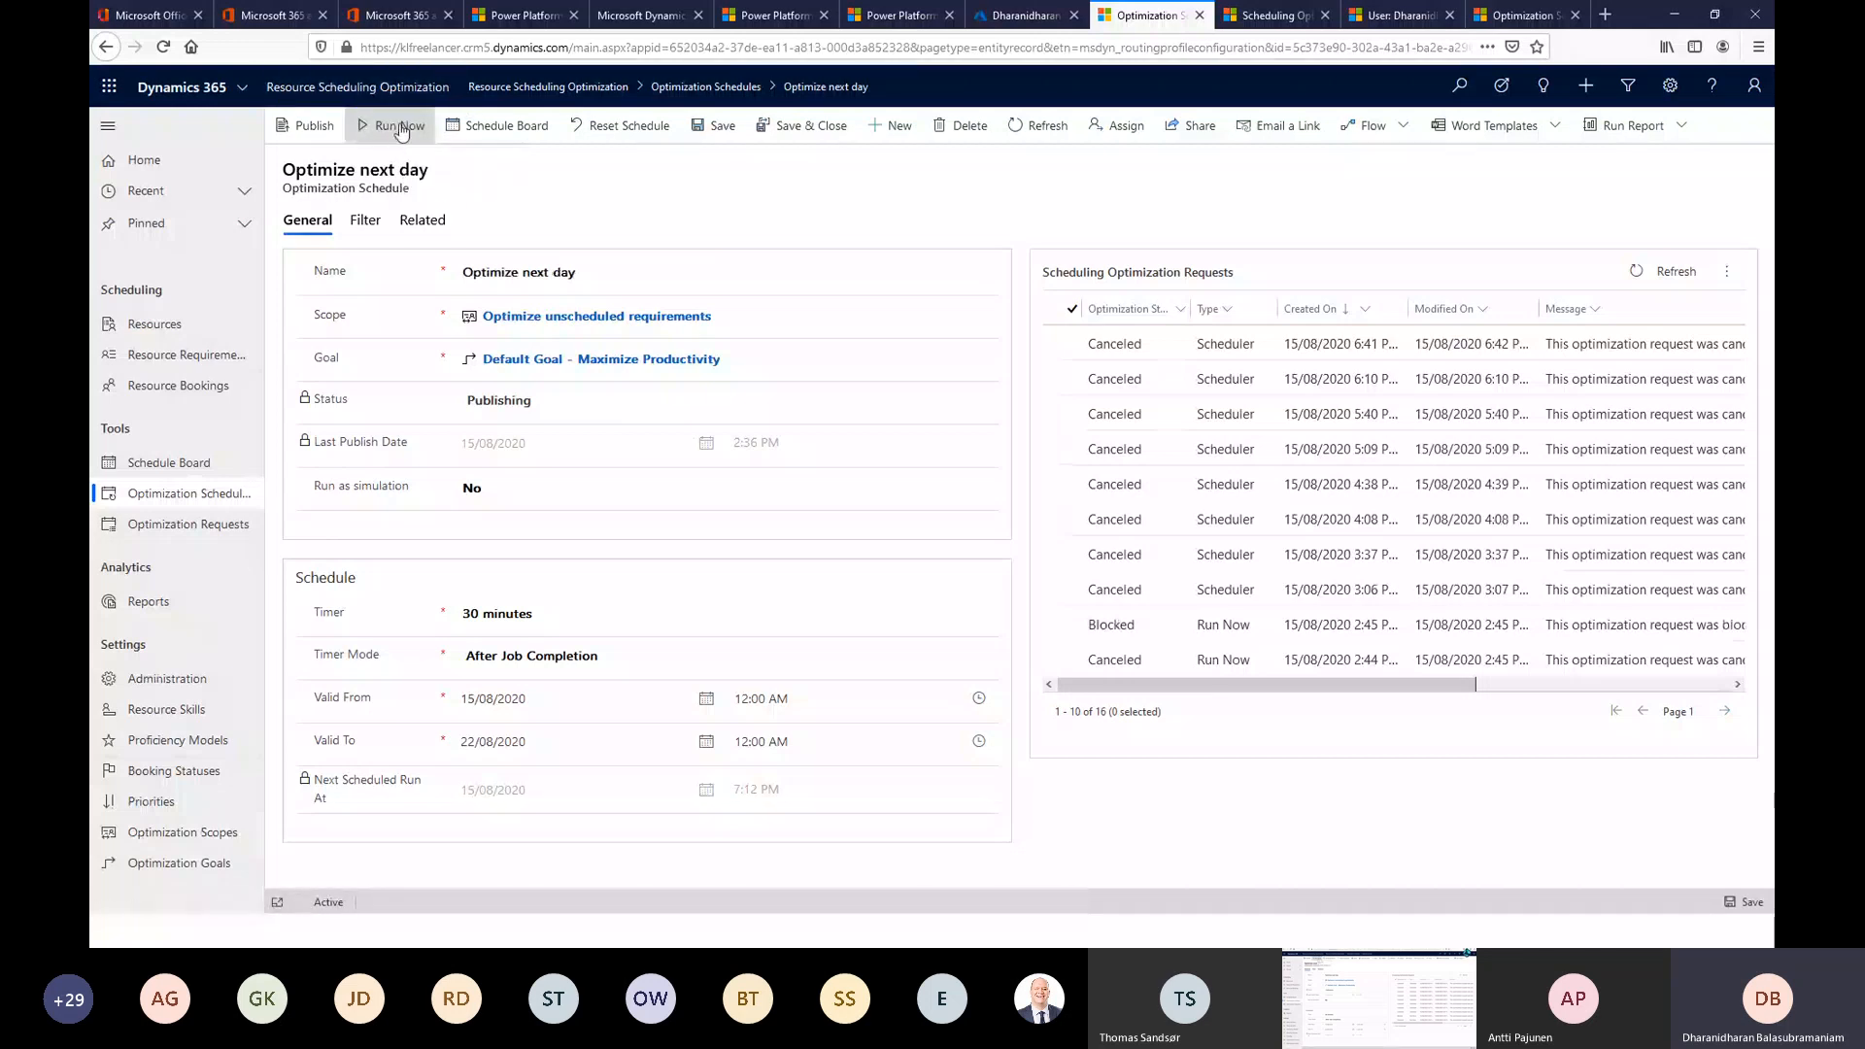
# Run the Optimize next day schedule immediately and refresh its list of scheduling optimization requests.
pyautogui.click(399, 125)
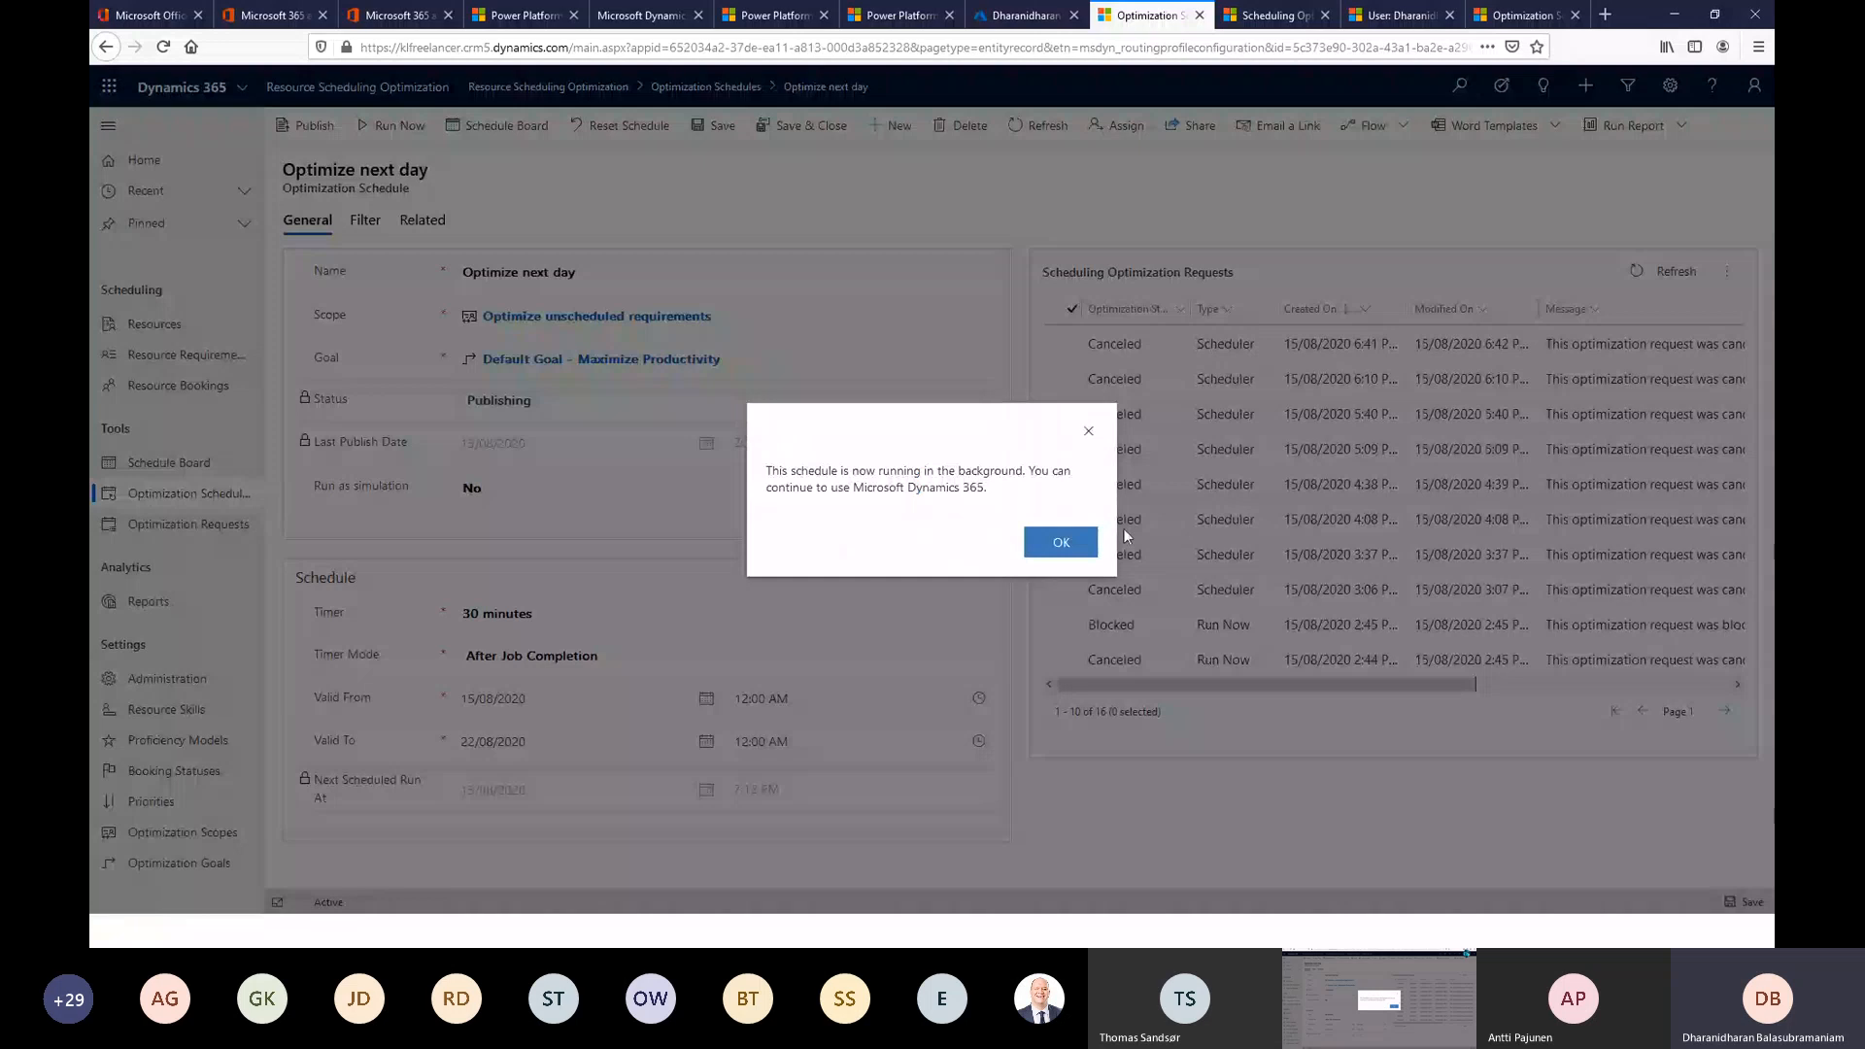
pyautogui.click(1061, 542)
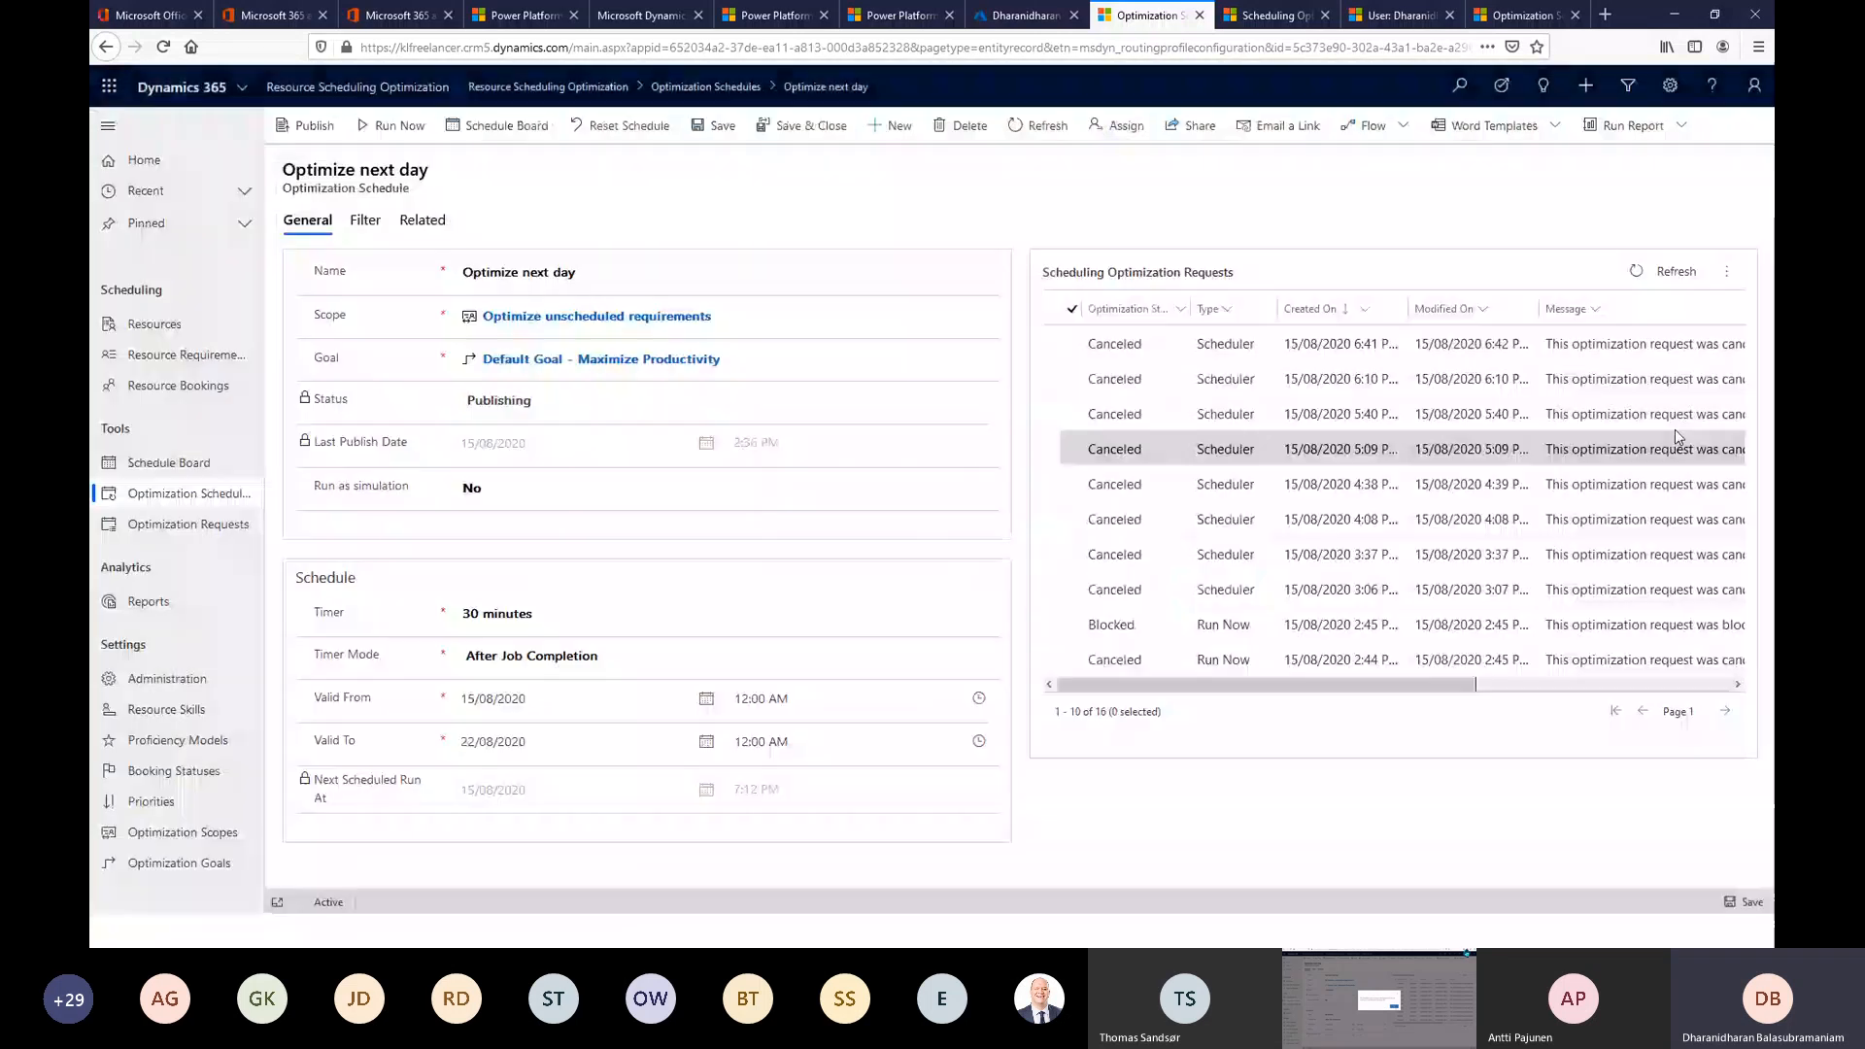
pyautogui.click(1669, 272)
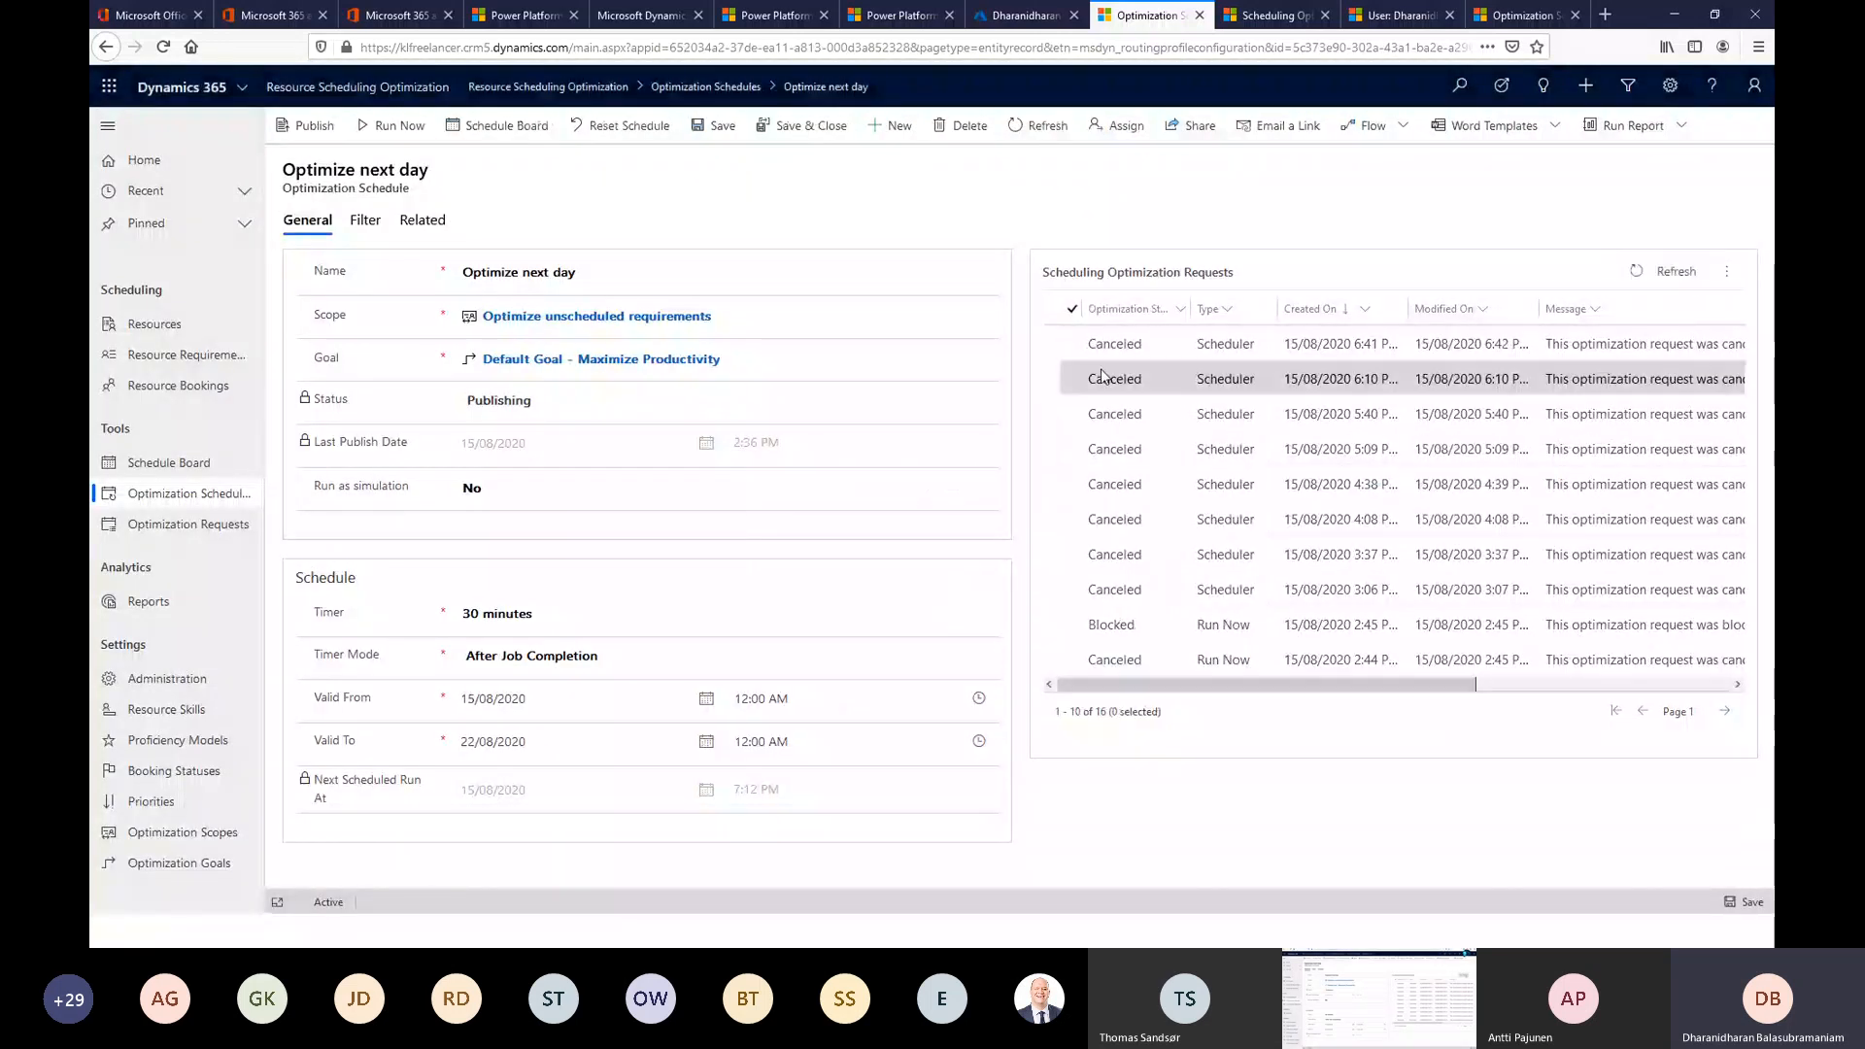
# Show the schedule's related Scheduling Optimization Requests, read the message of the request created at 3:37, and return to the list.
pyautogui.click(420, 220)
pyautogui.click(512, 363)
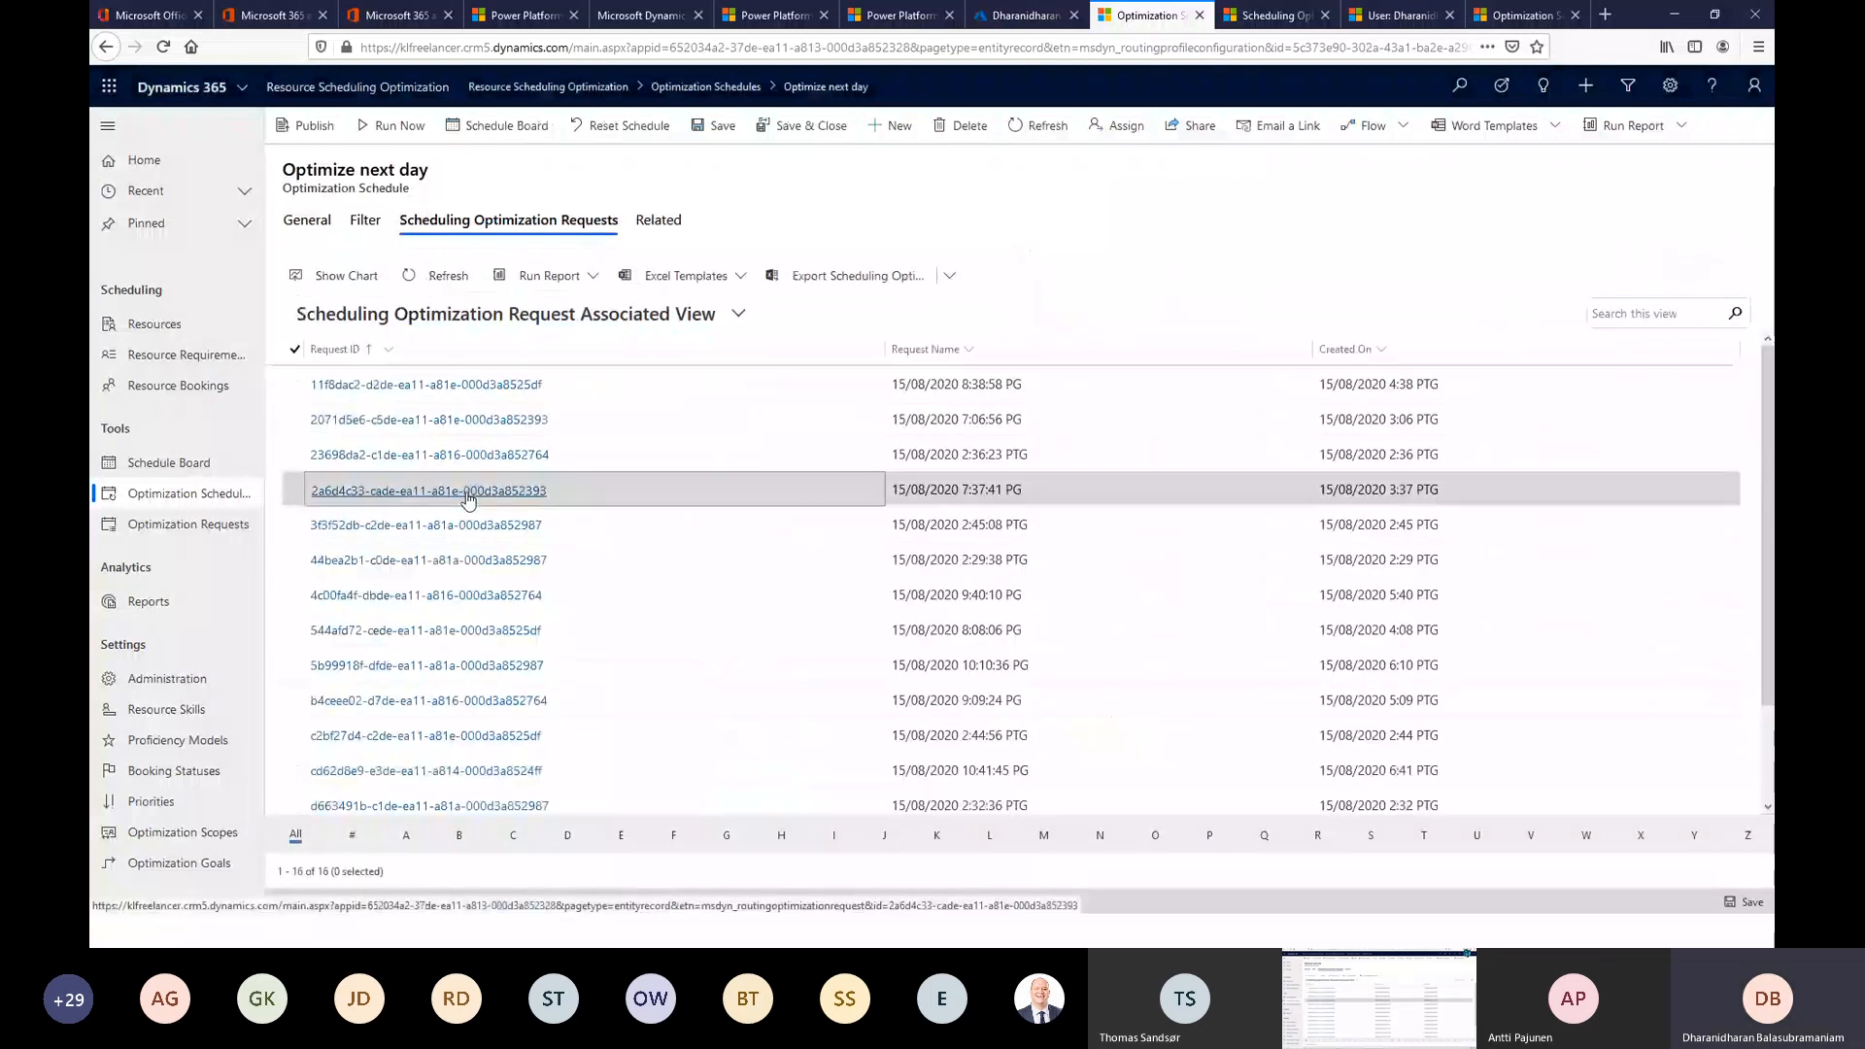
pyautogui.click(467, 489)
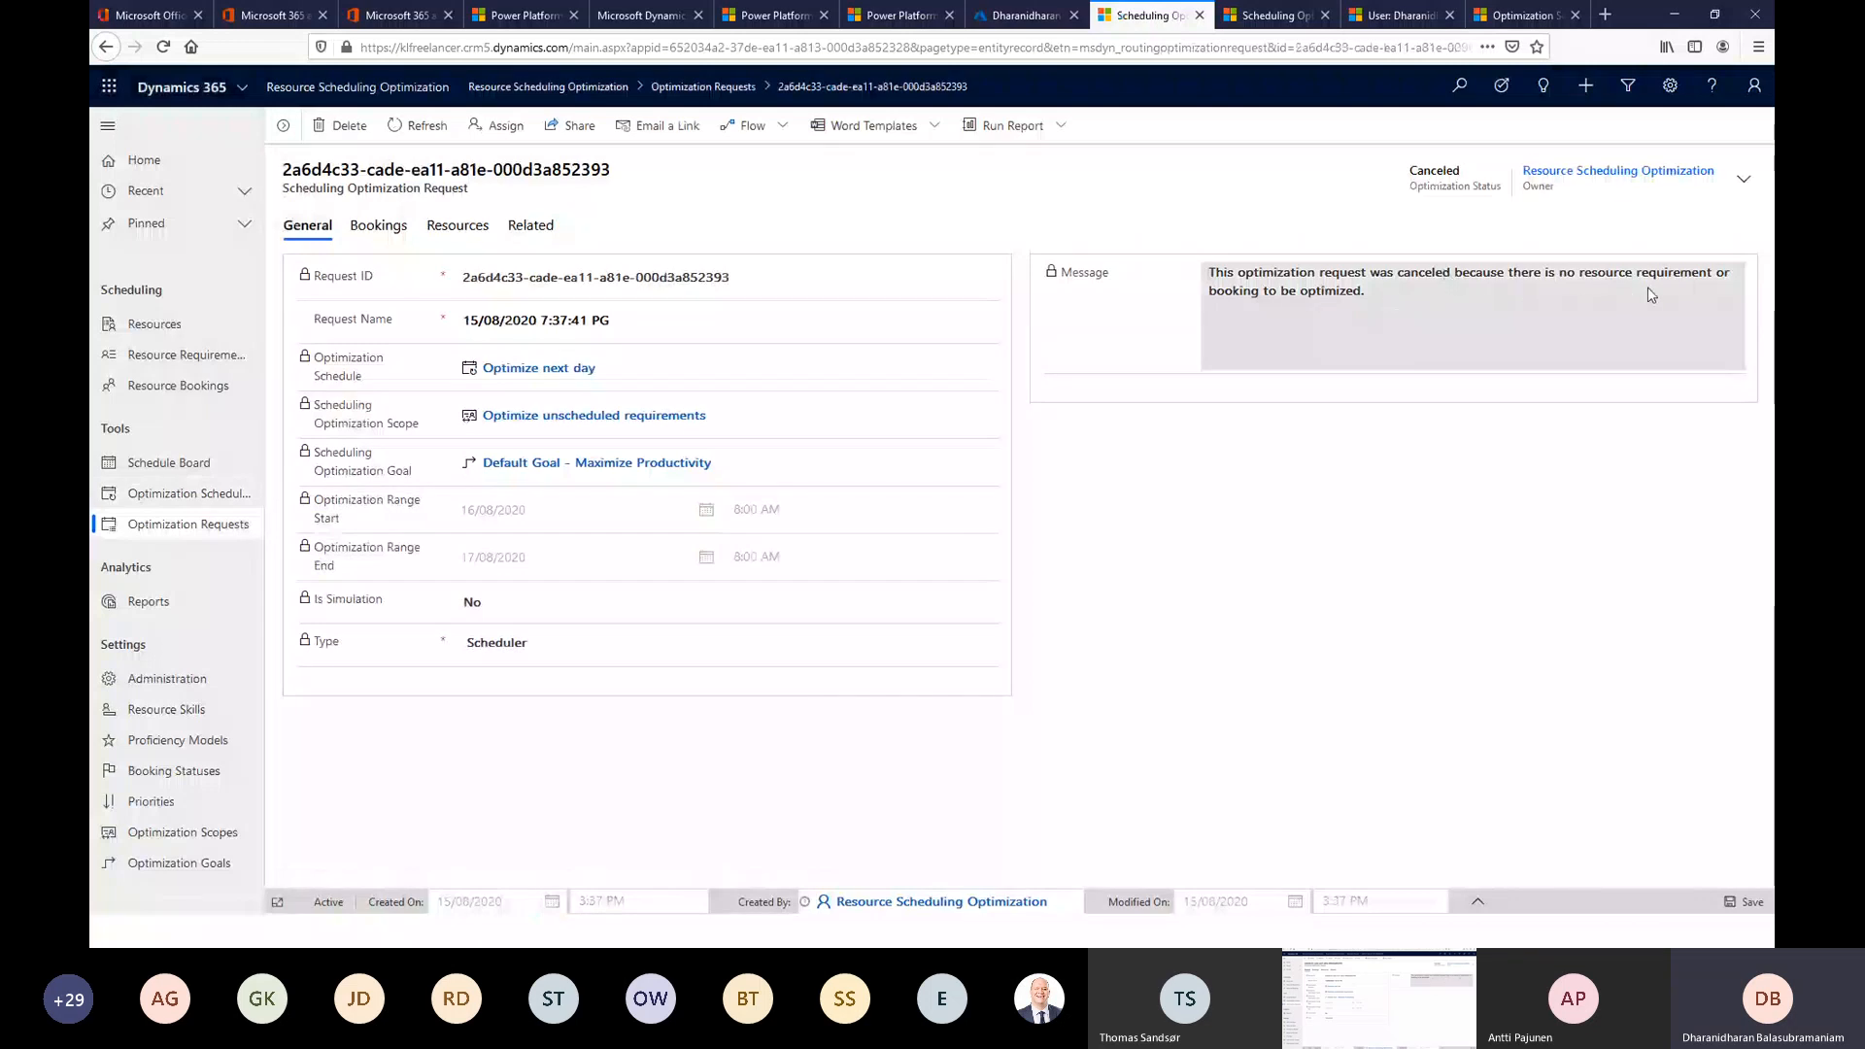
pyautogui.click(107, 46)
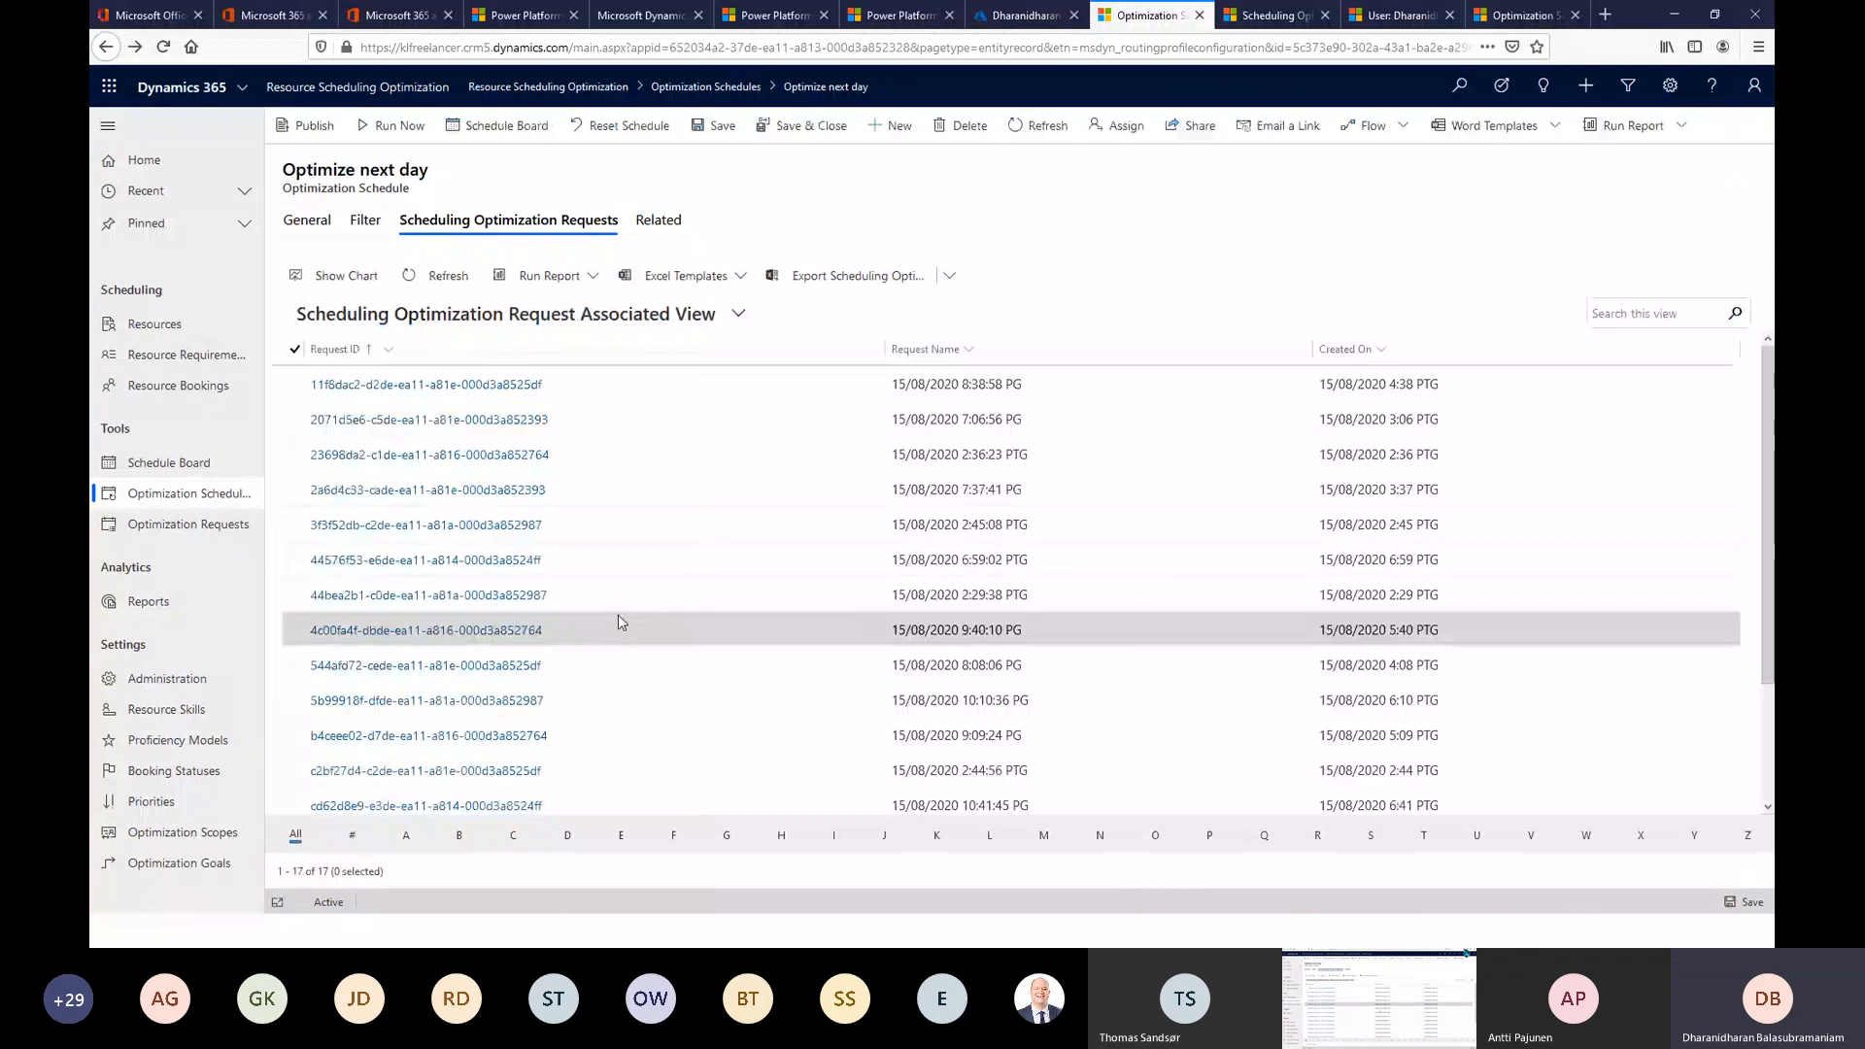
# Open the first optimization request in the list and examine its bookings, resources, general details and related record options.
pyautogui.click(420, 386)
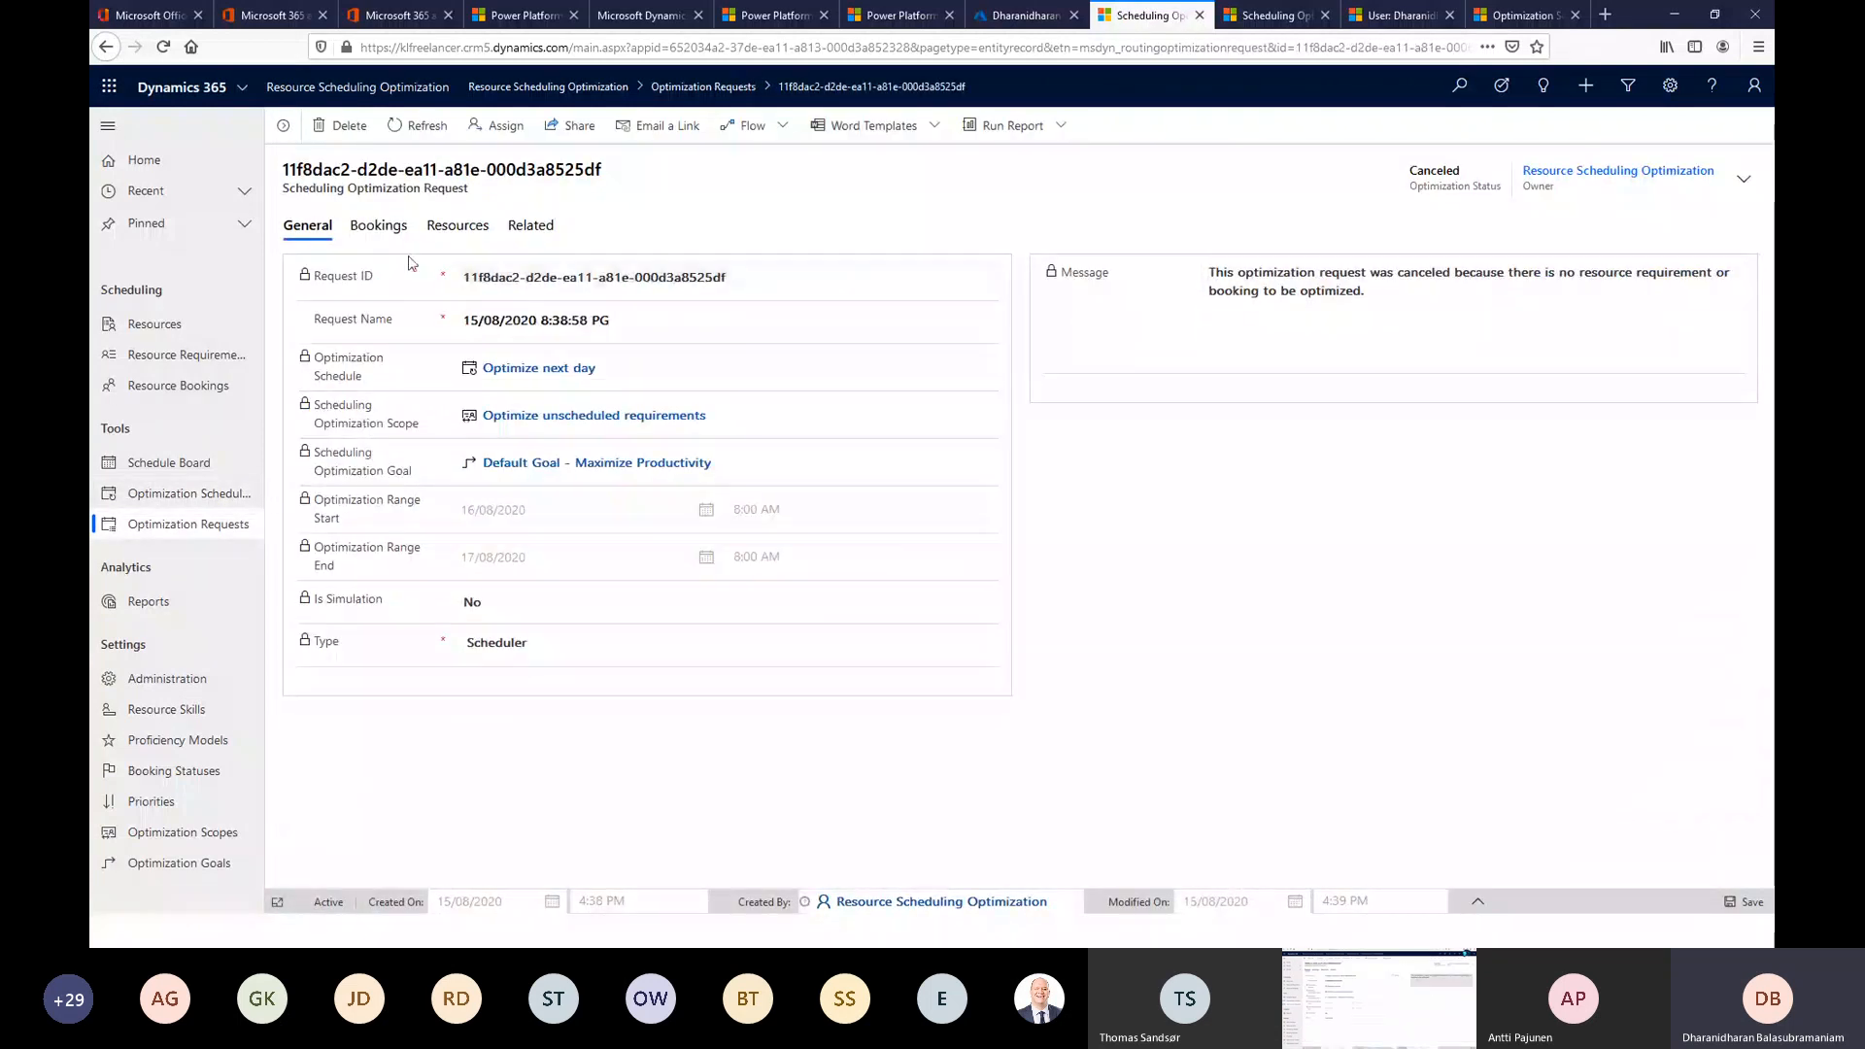
pyautogui.click(385, 238)
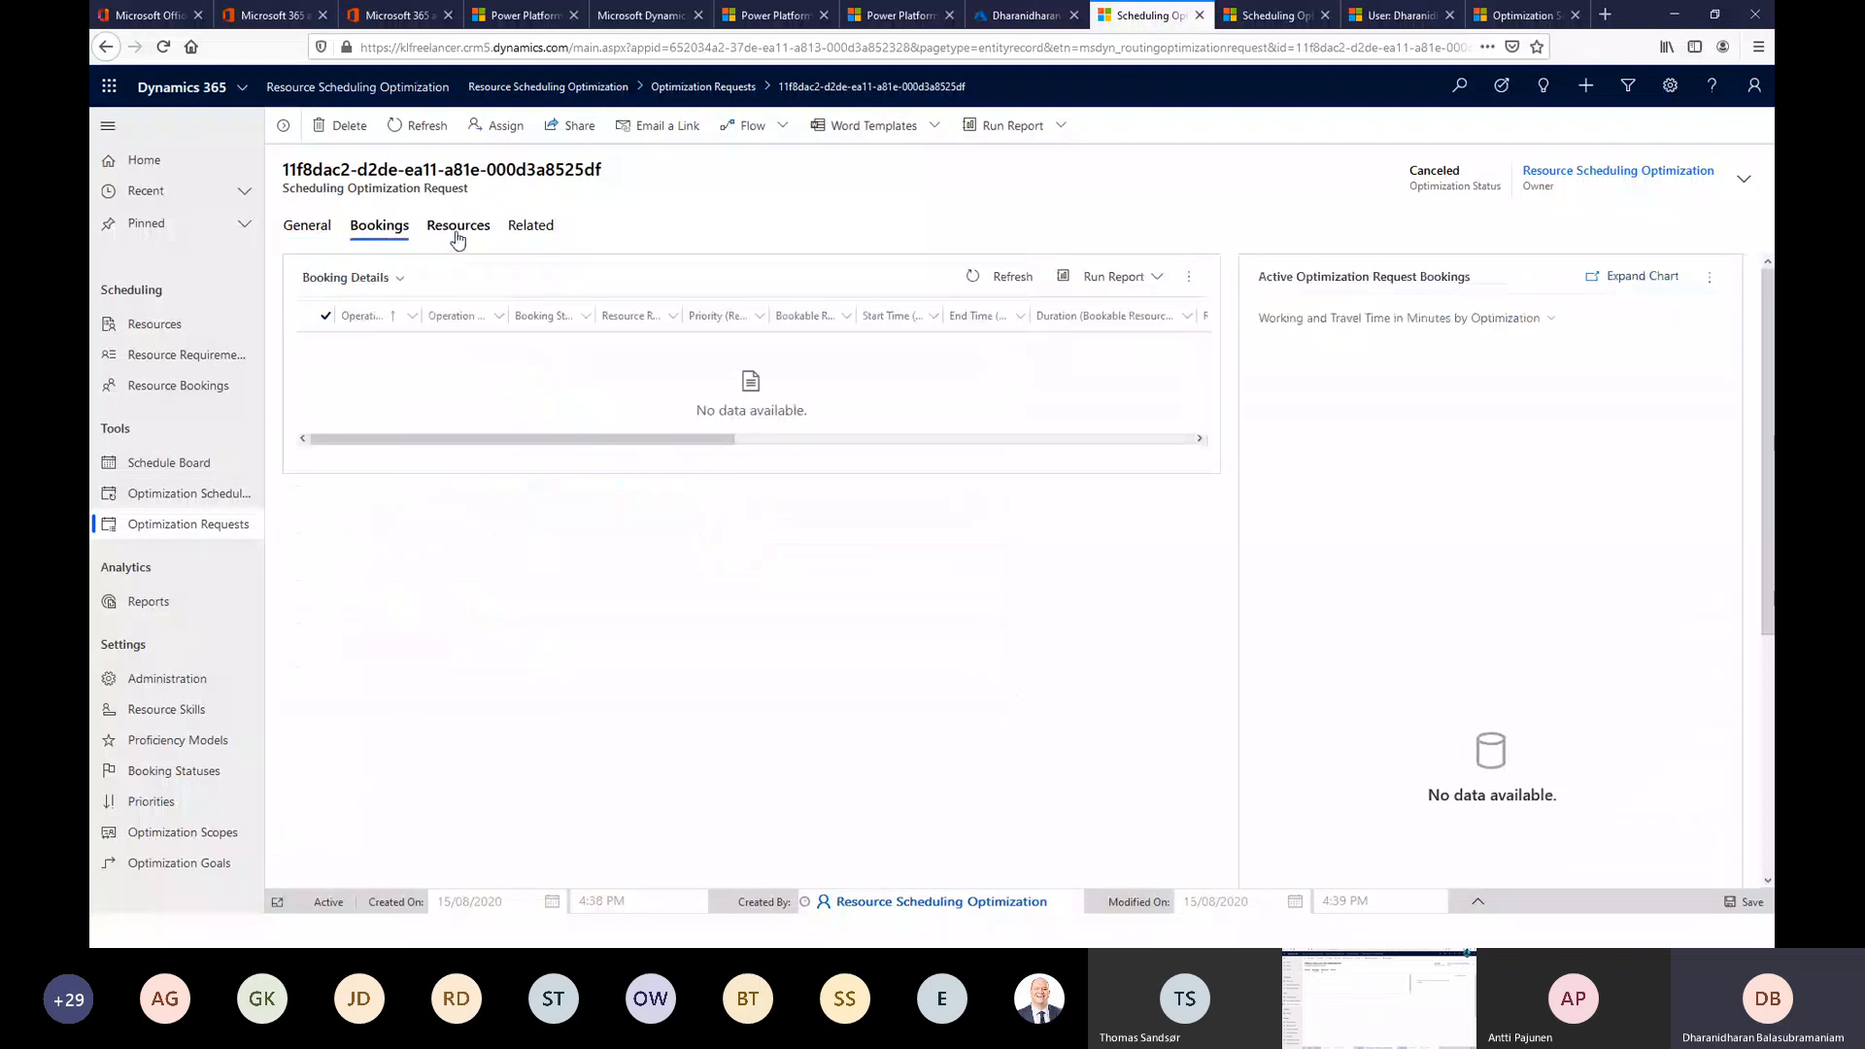
pyautogui.click(457, 233)
pyautogui.click(386, 240)
pyautogui.click(462, 231)
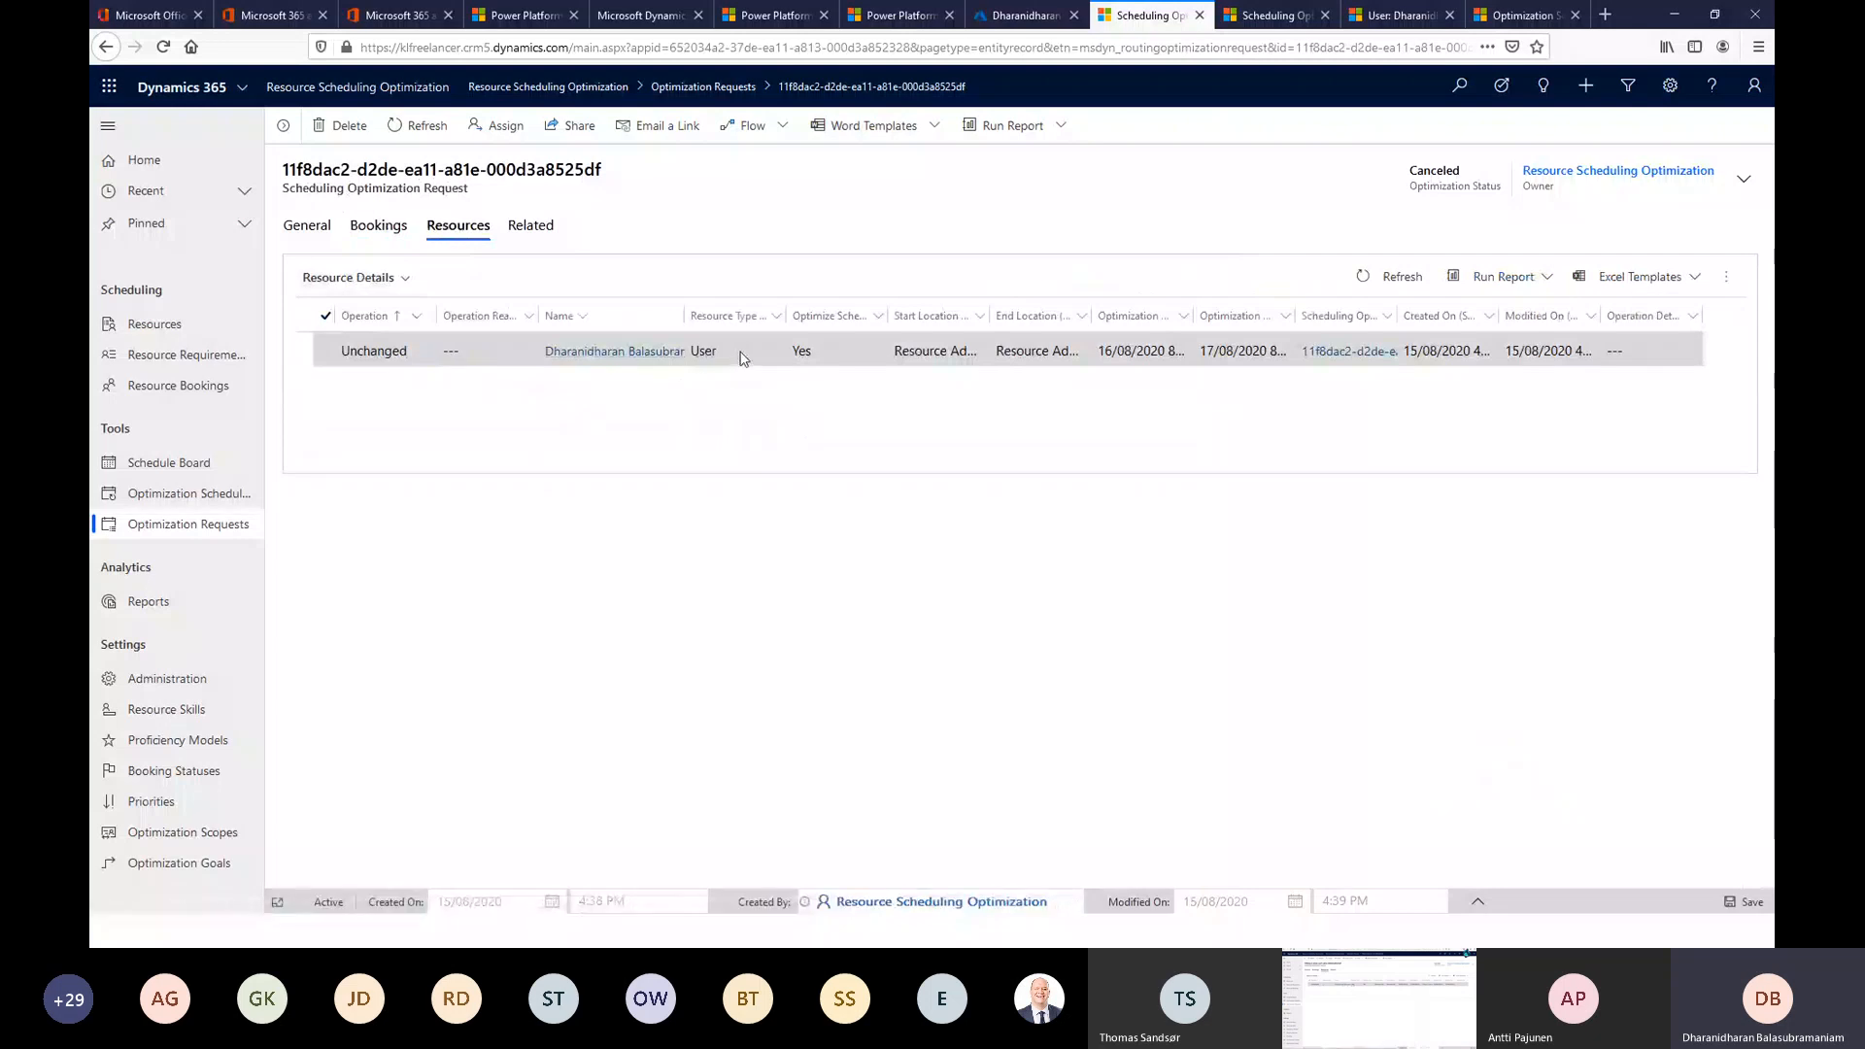
pyautogui.click(378, 227)
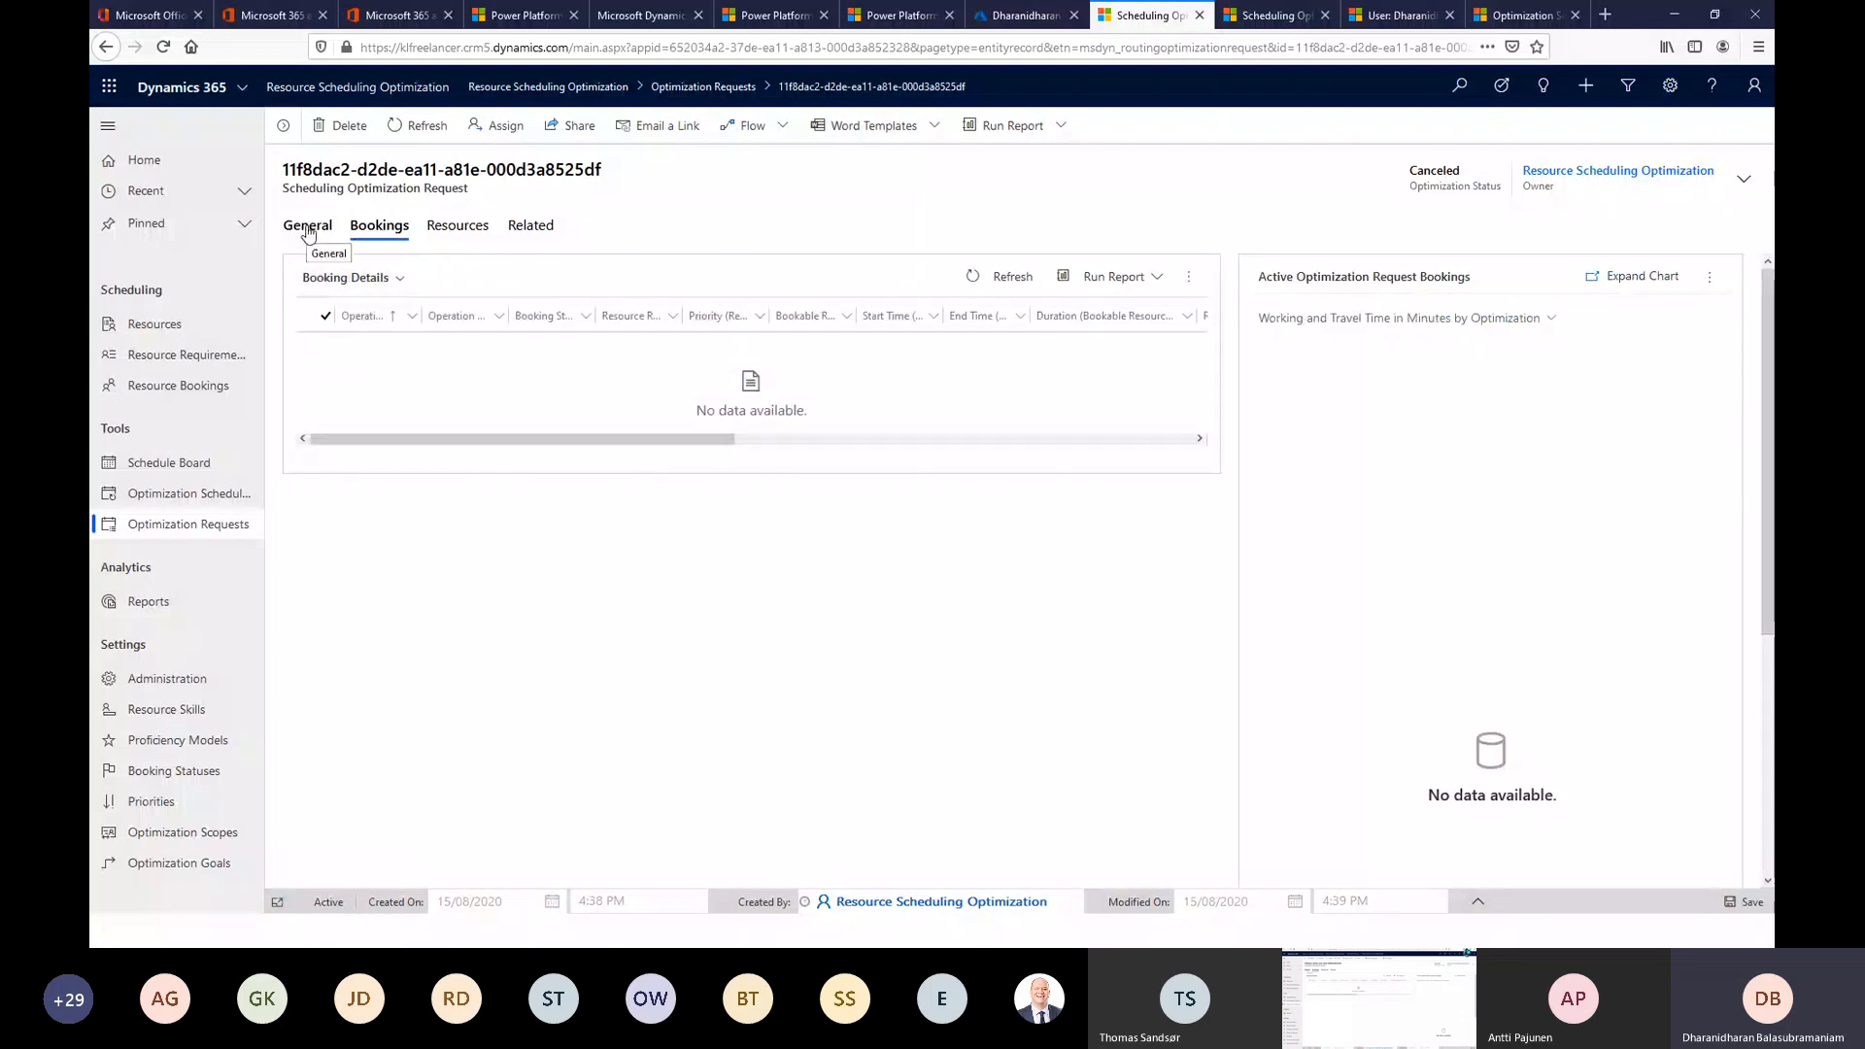
pyautogui.click(308, 227)
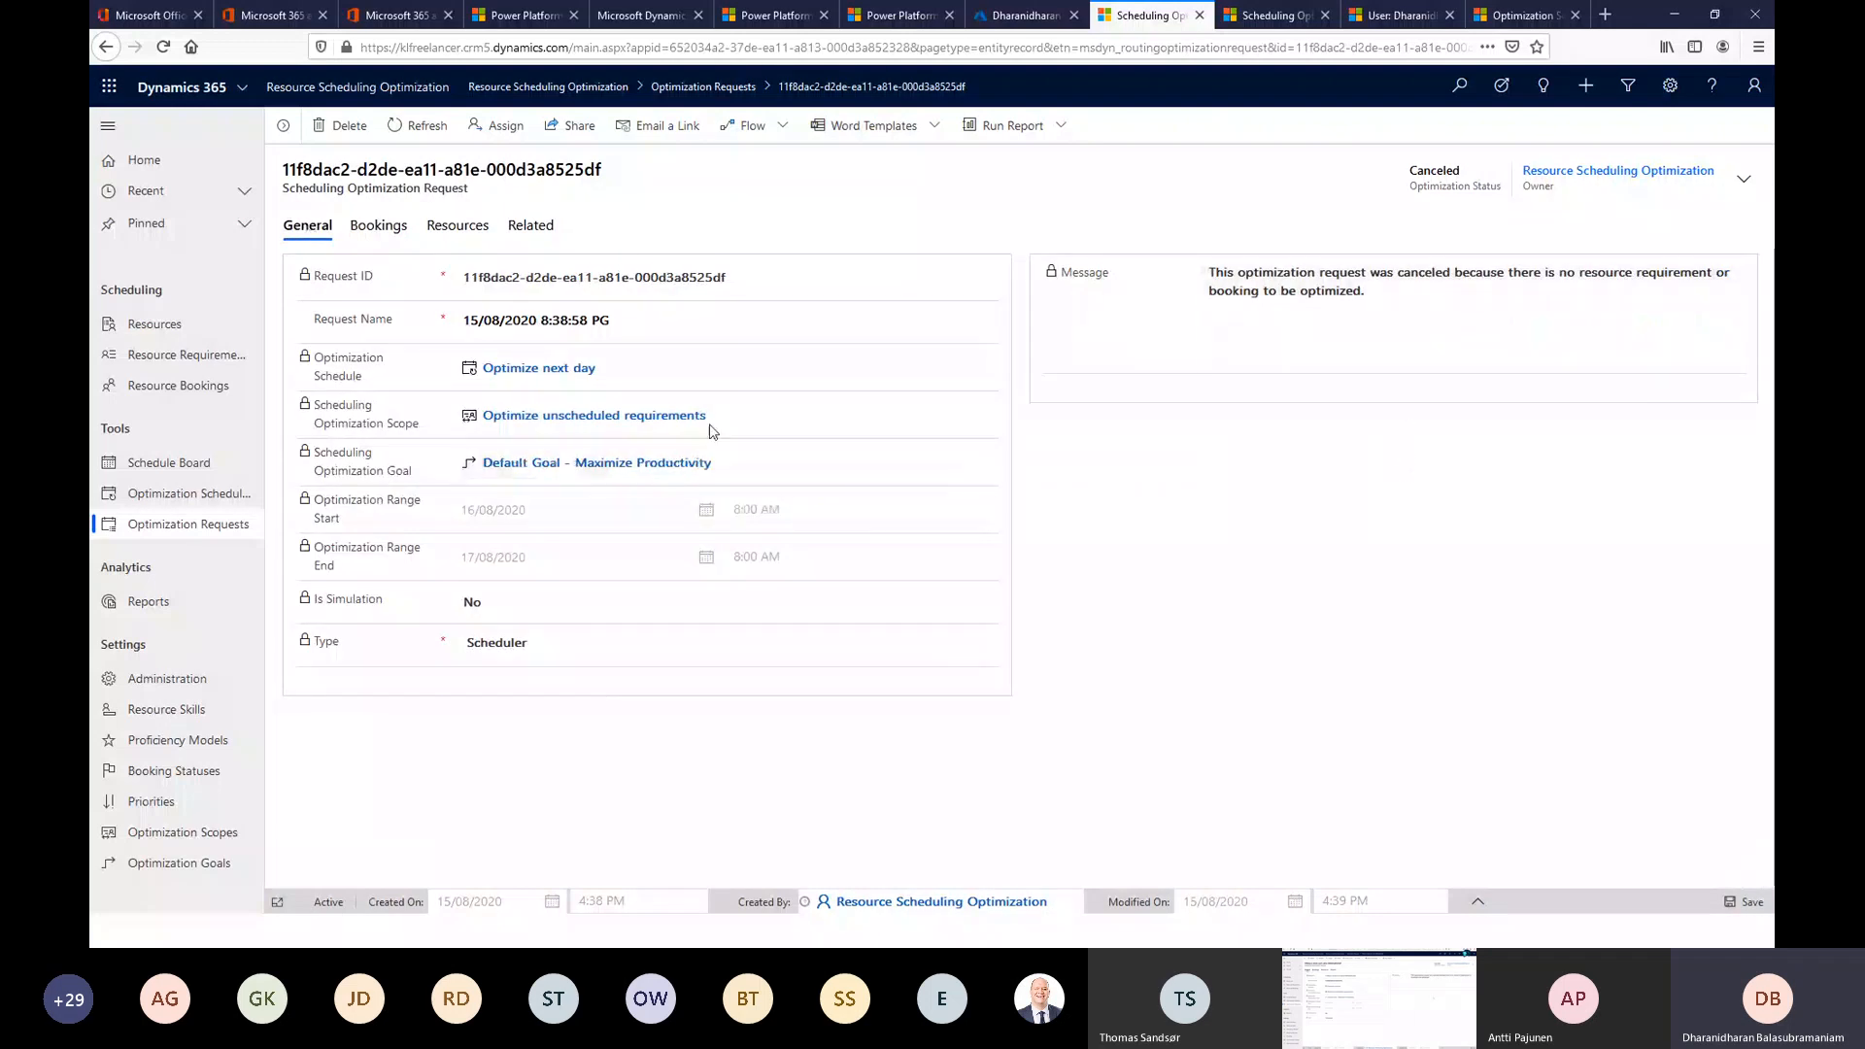
pyautogui.click(550, 235)
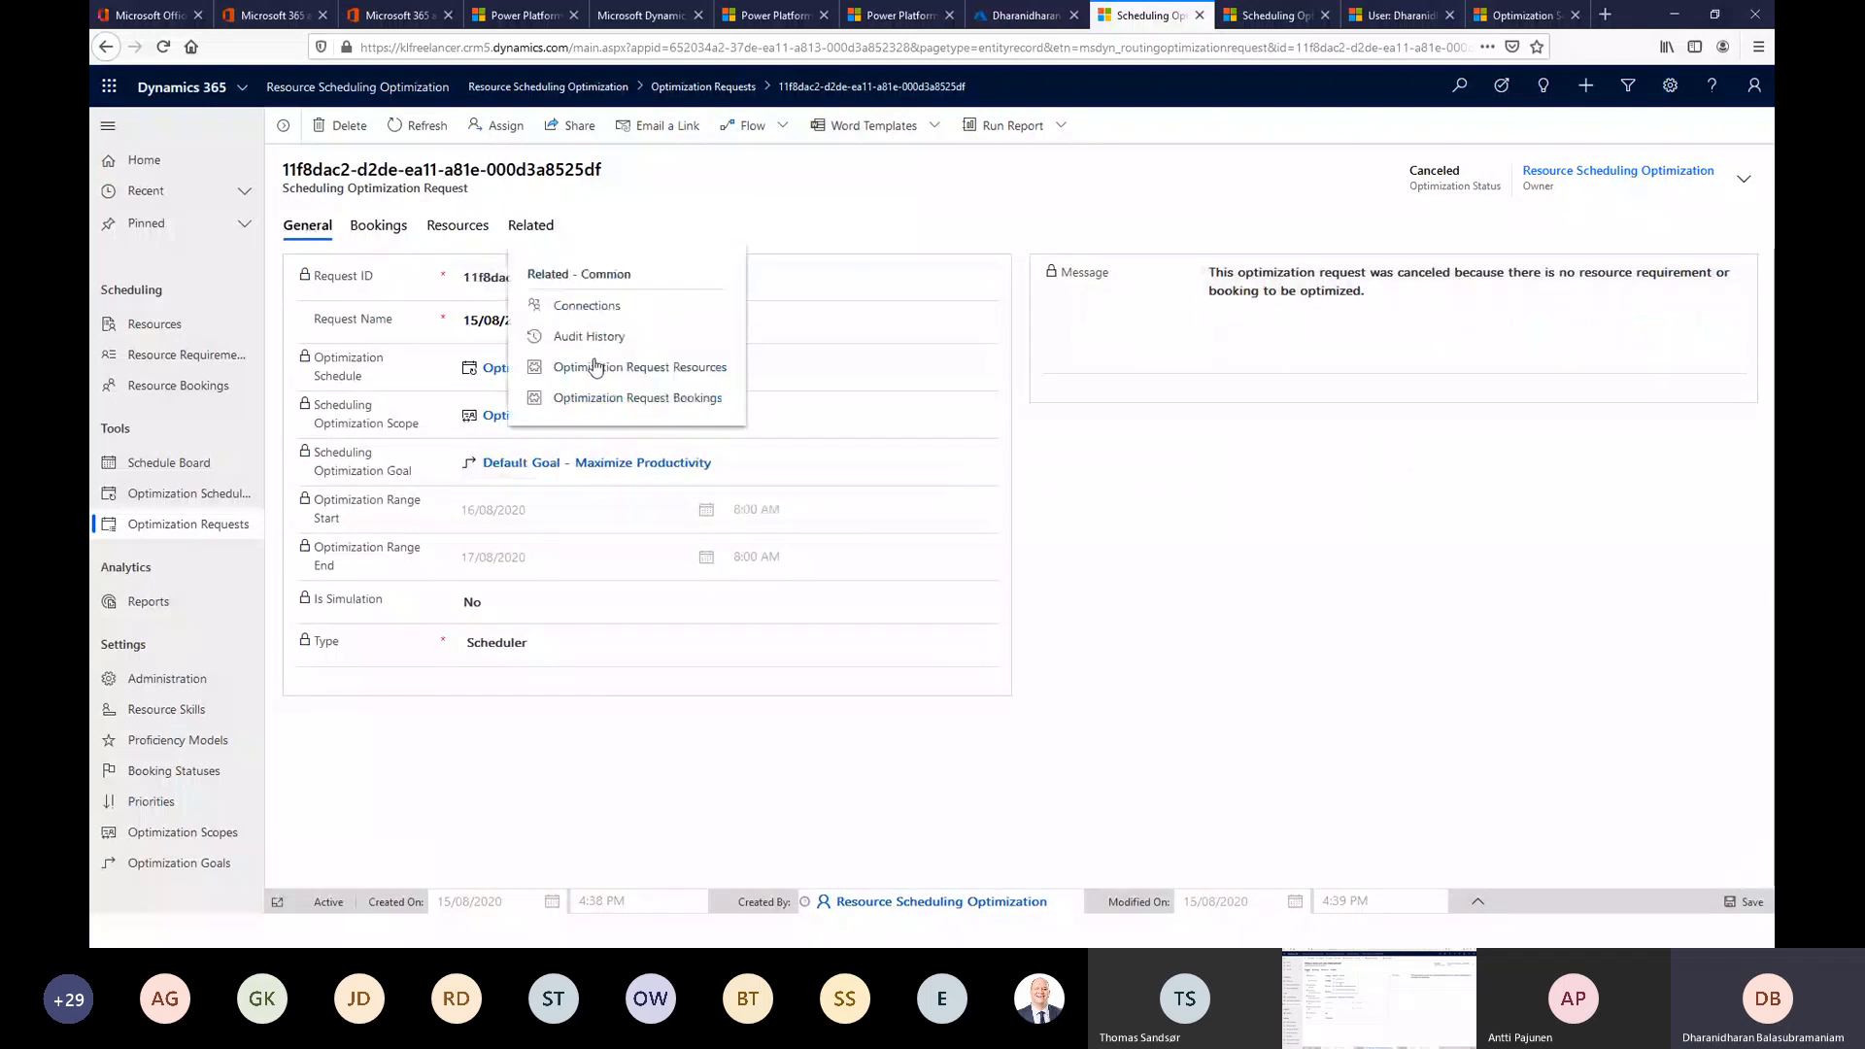
pyautogui.click(377, 228)
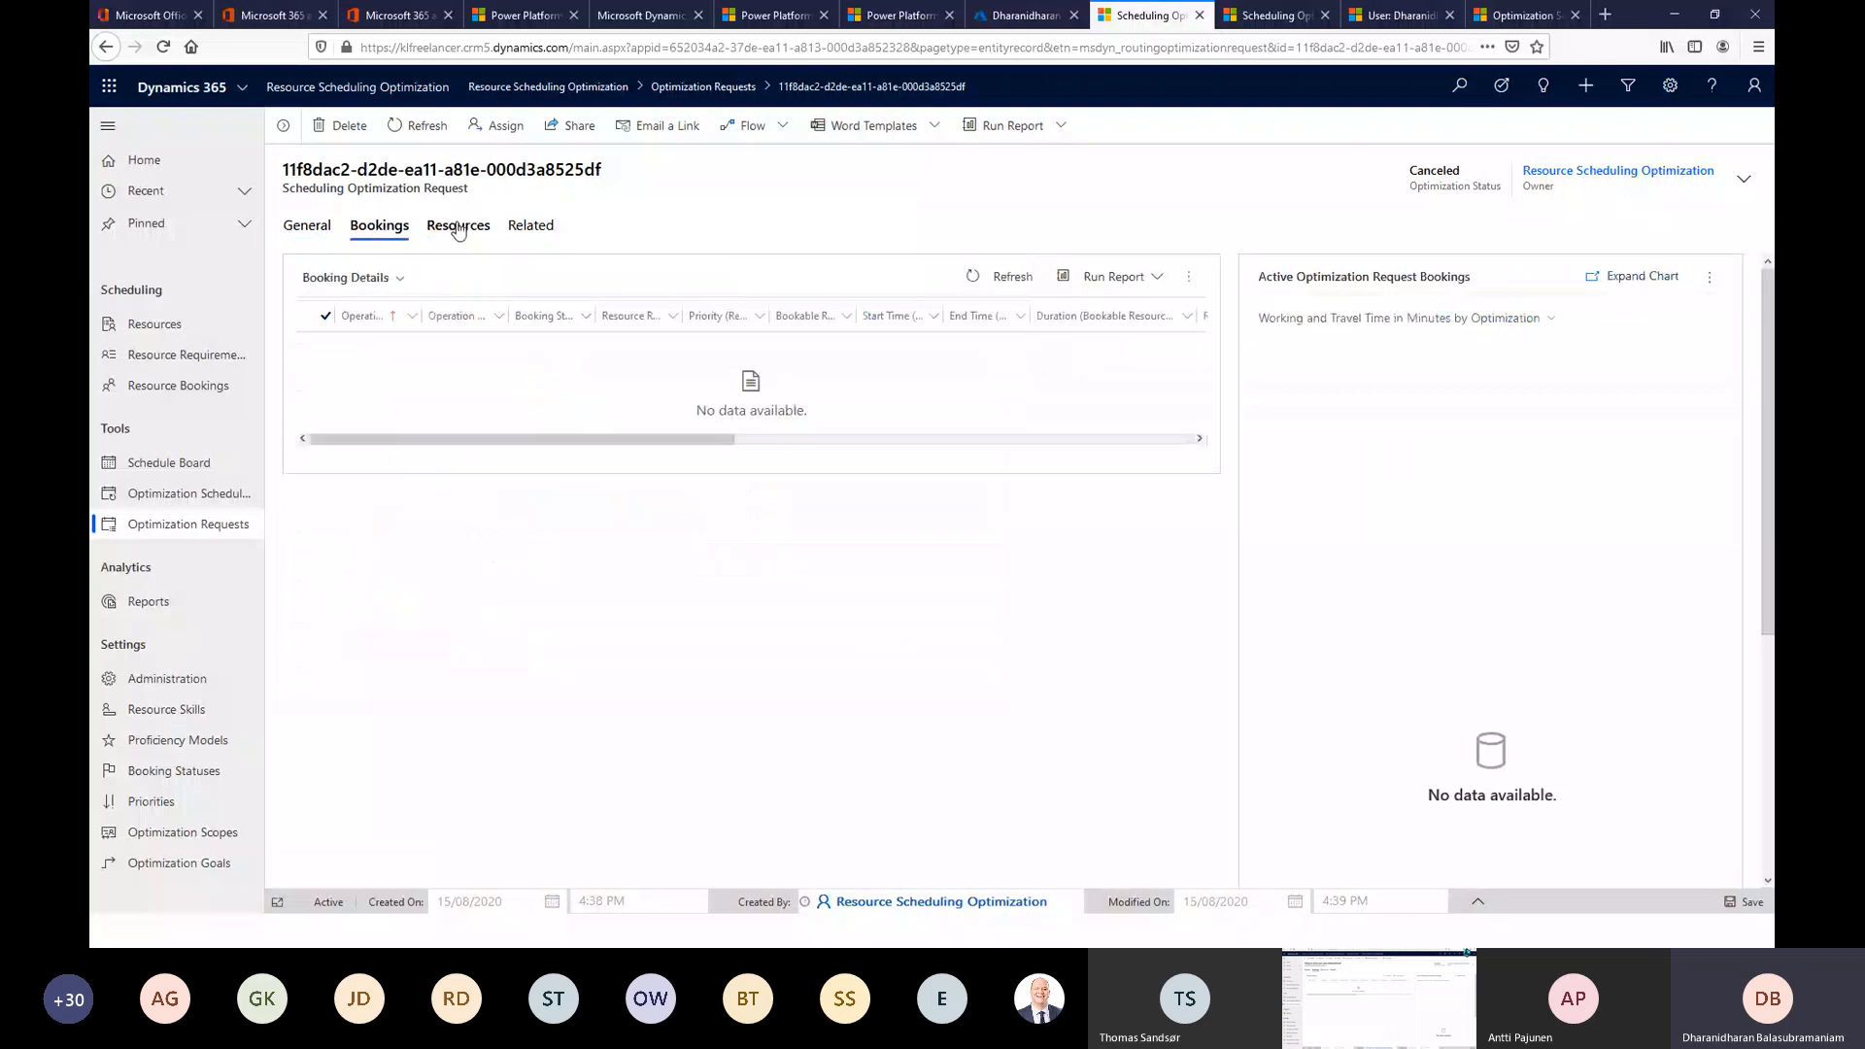
pyautogui.click(449, 227)
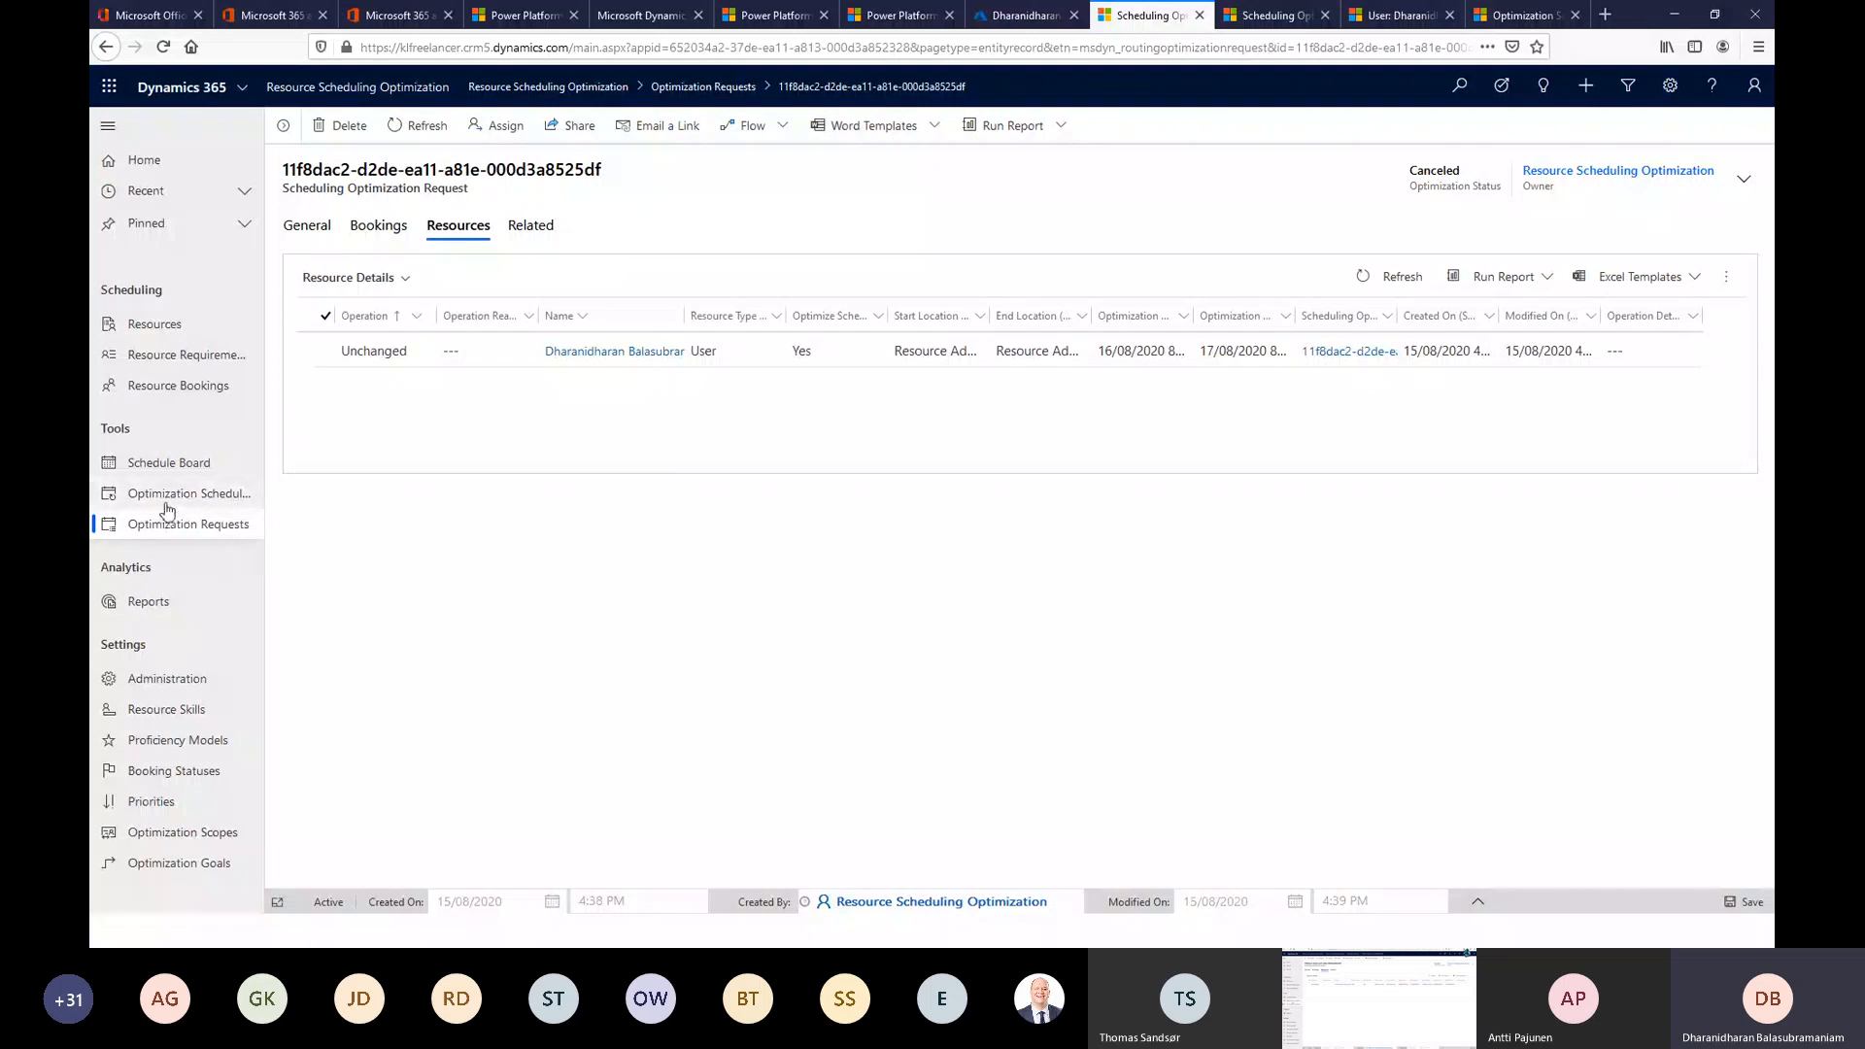
# Open the Schedule Board's Optimize unscheduled requirements view and run Optimize Schedule on its listed resource.
pyautogui.click(168, 473)
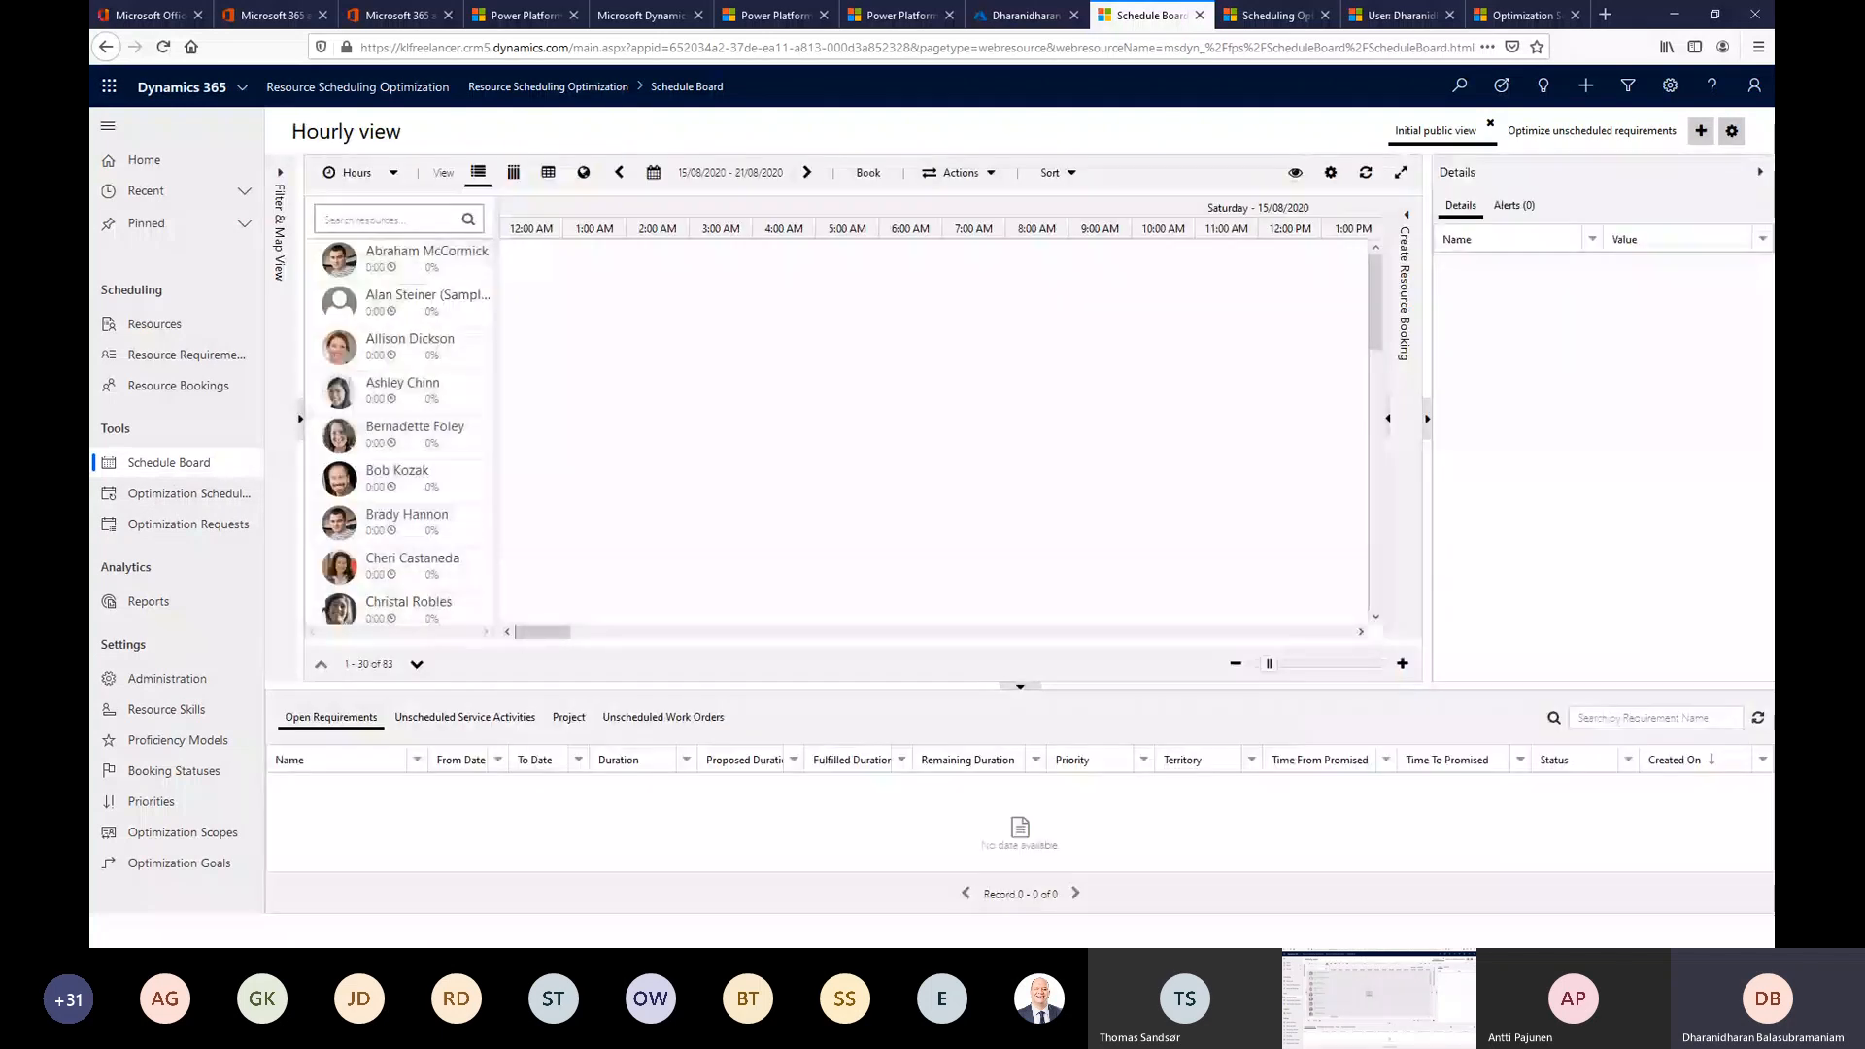
pyautogui.click(1582, 133)
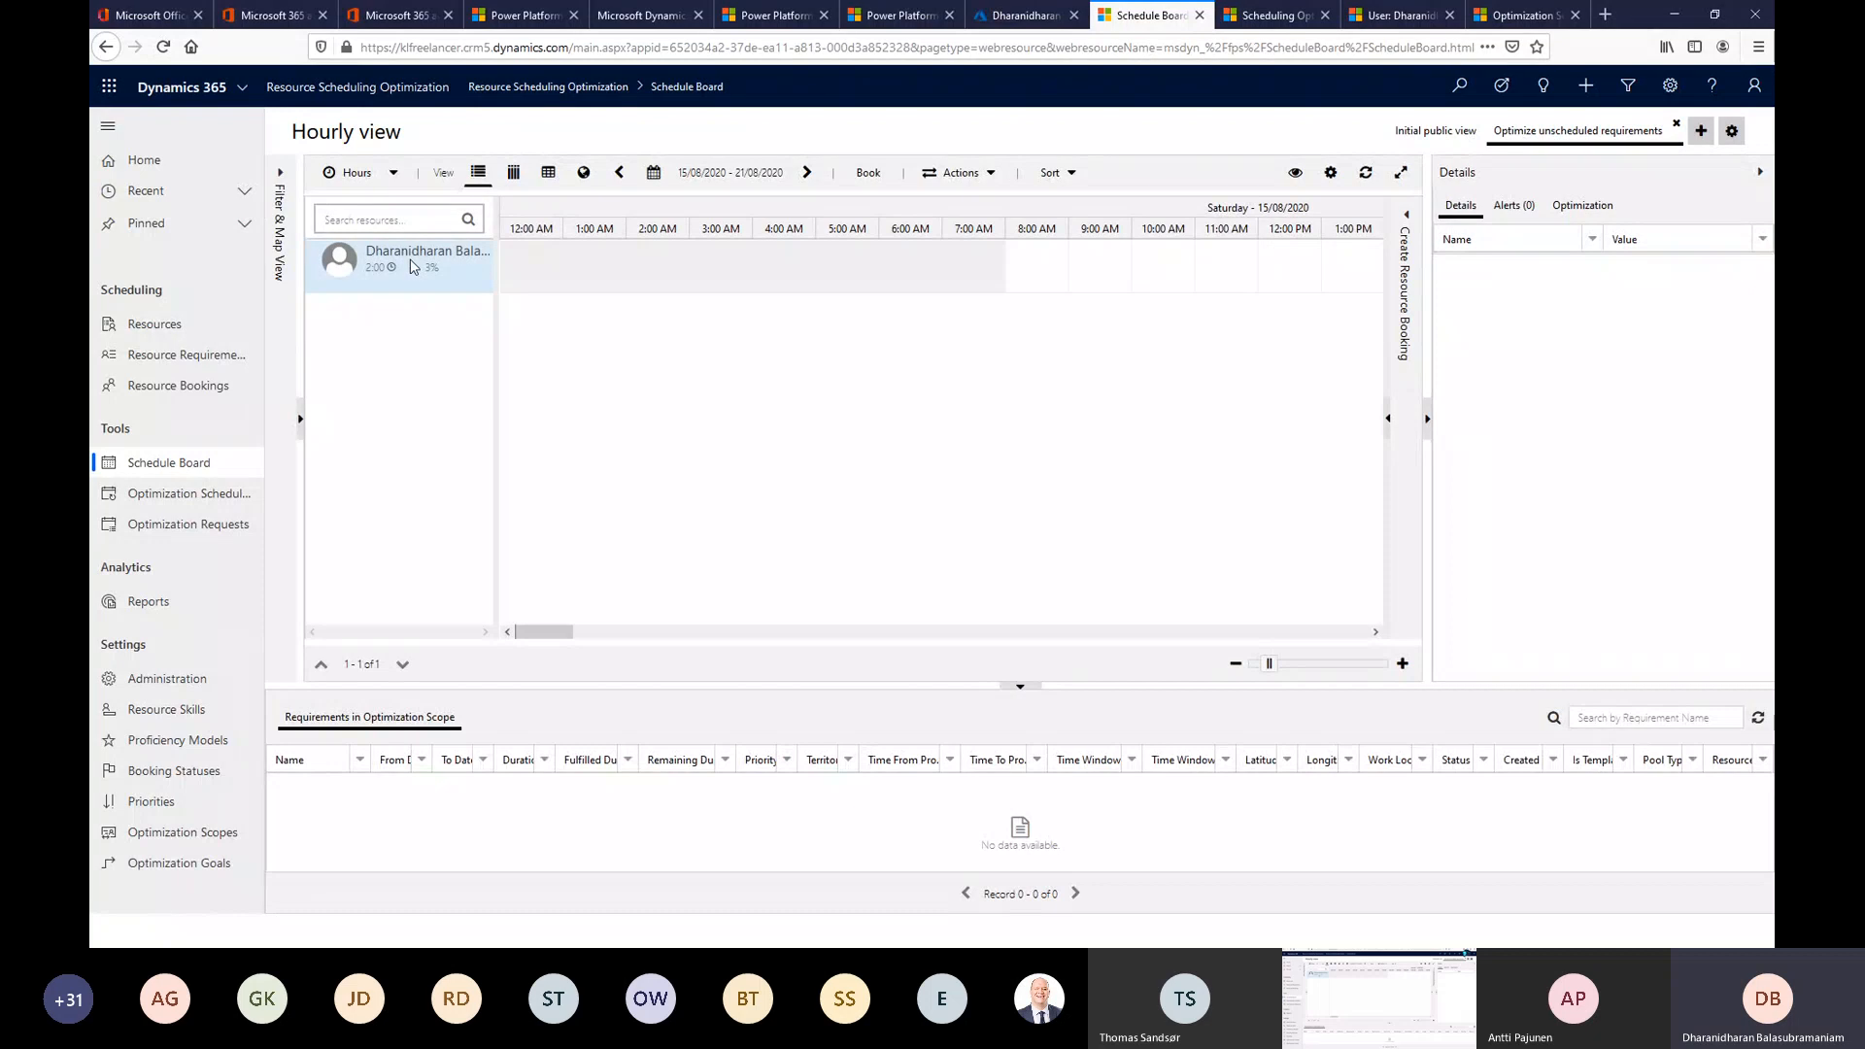
pyautogui.click(412, 267)
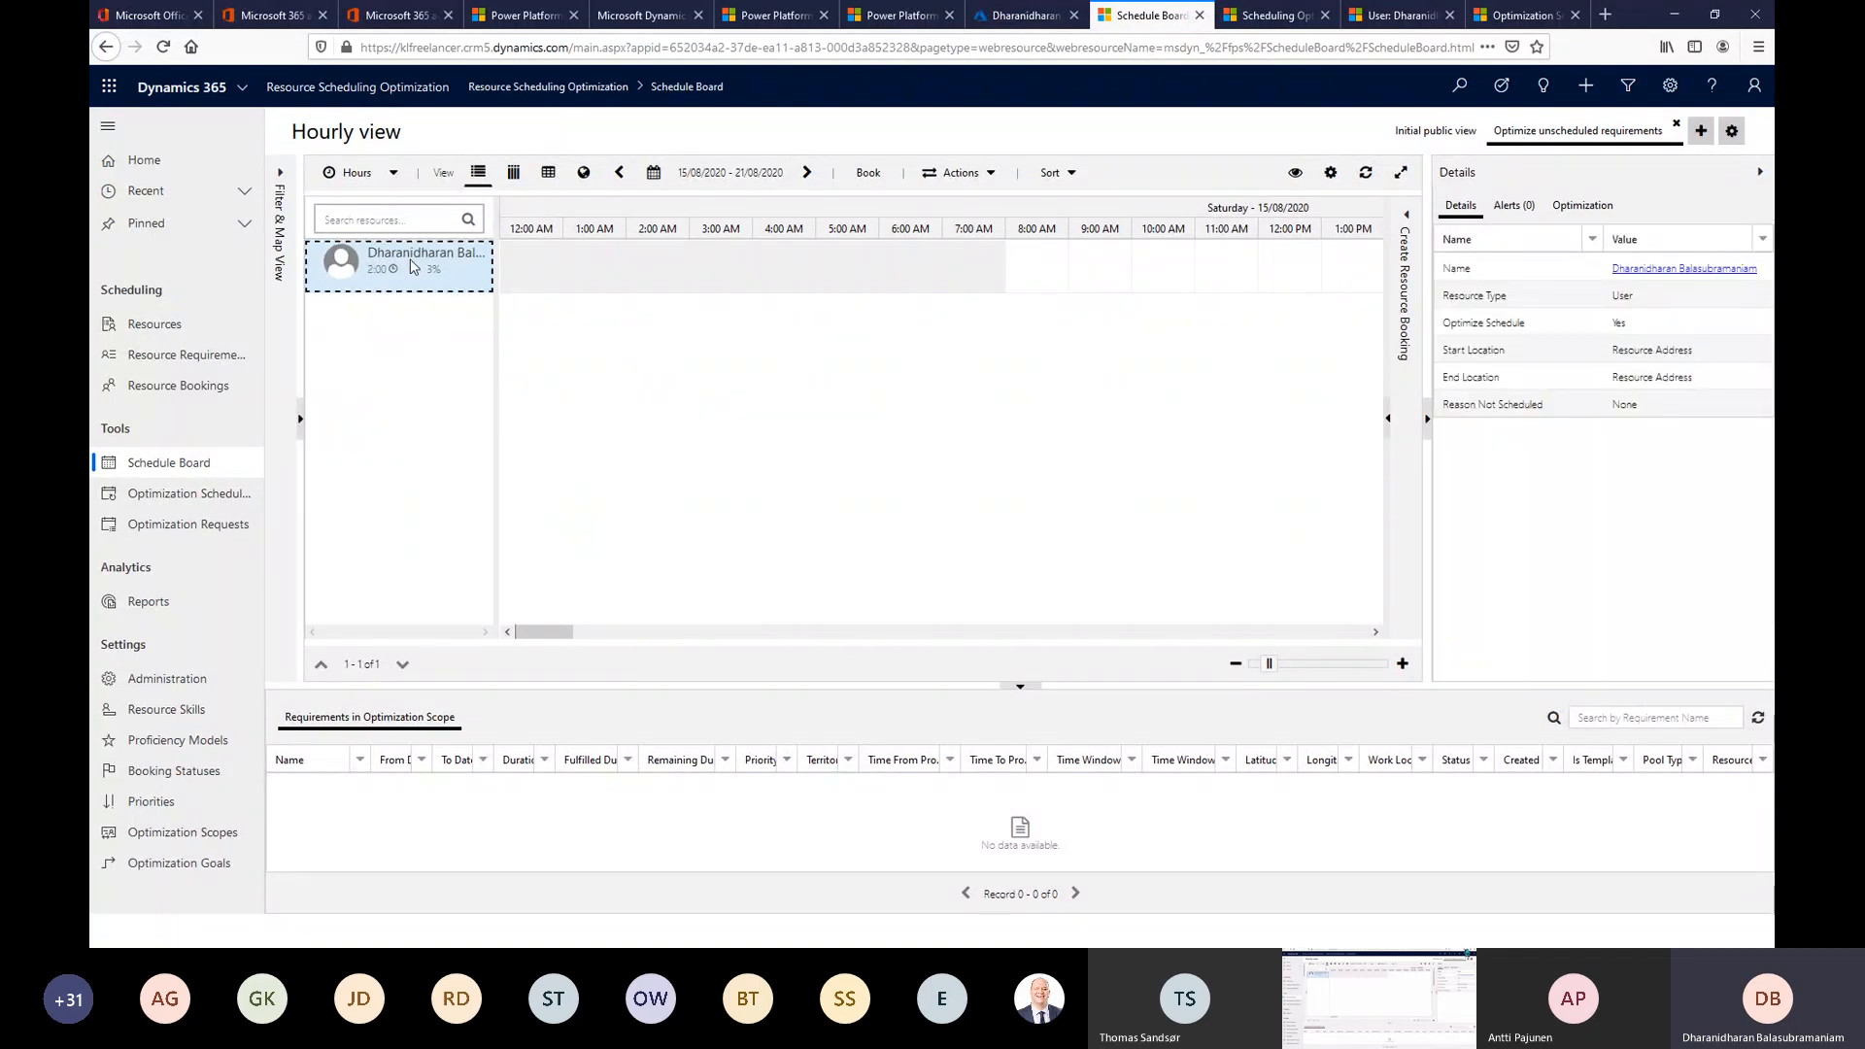
pyautogui.rightClick(412, 267)
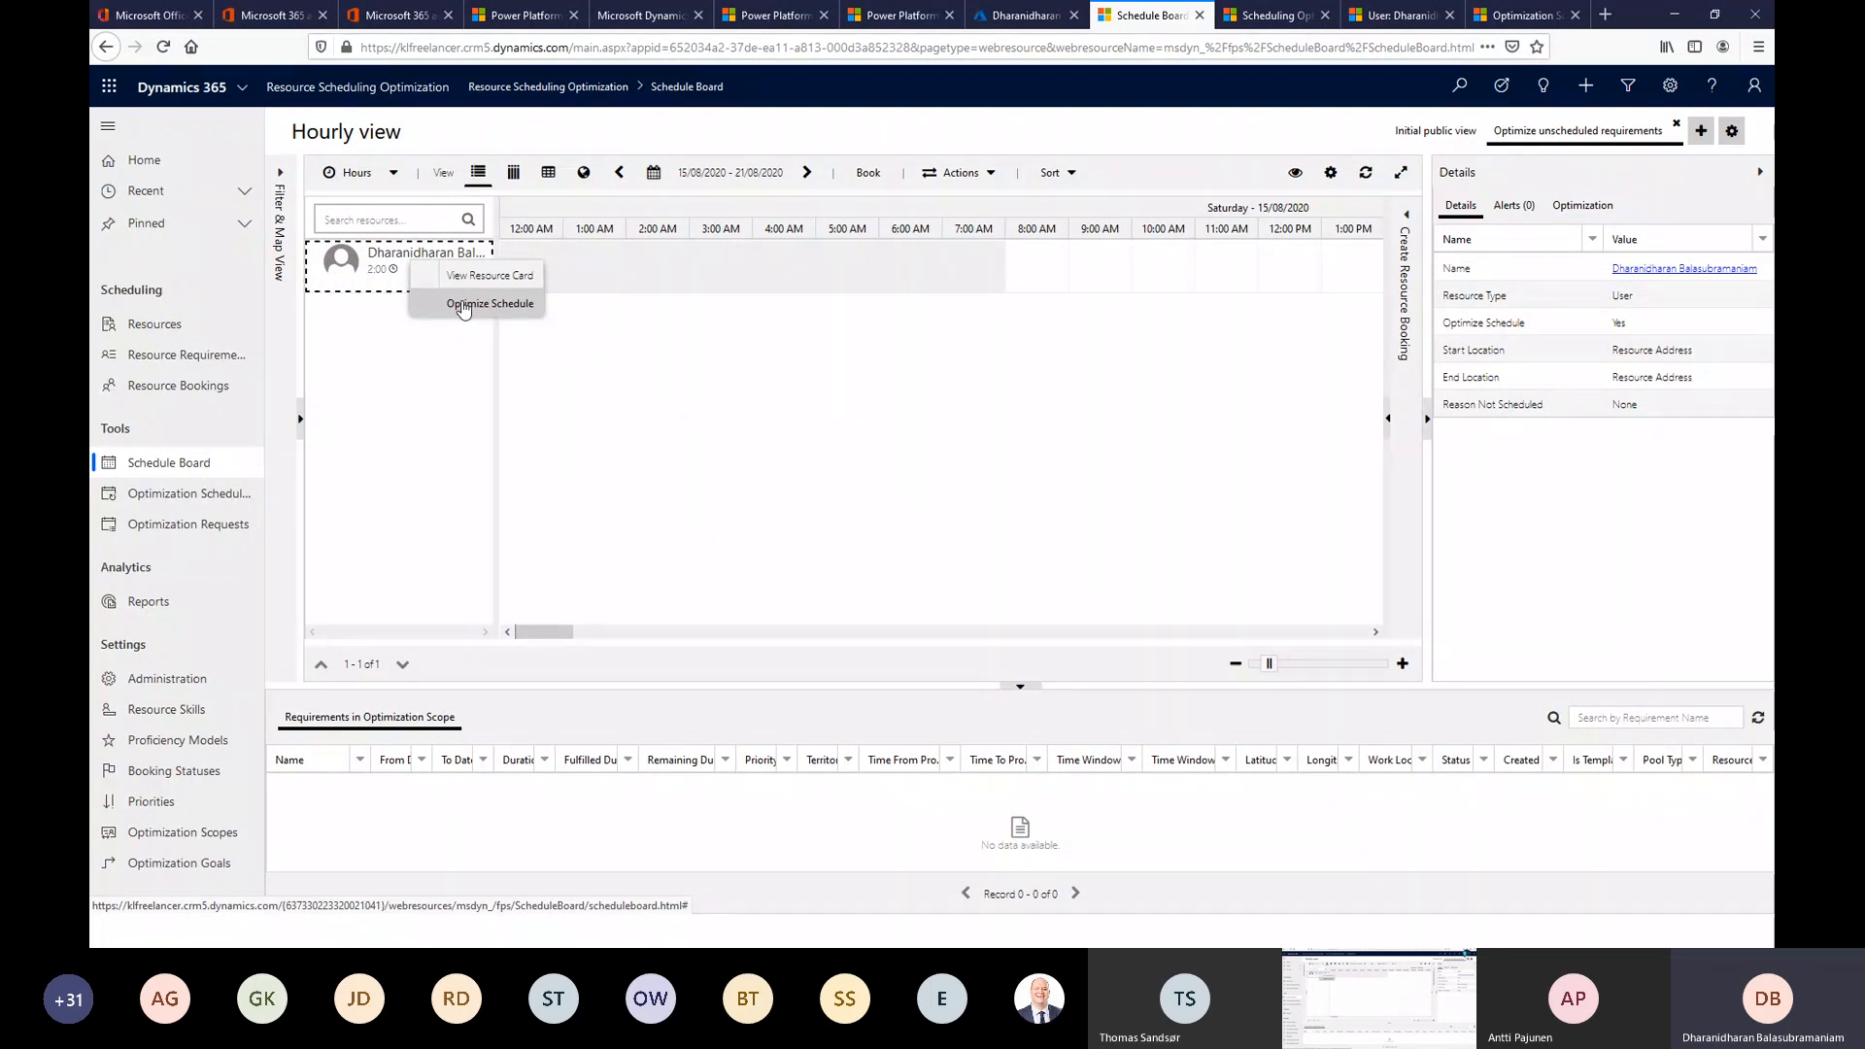
pyautogui.click(464, 305)
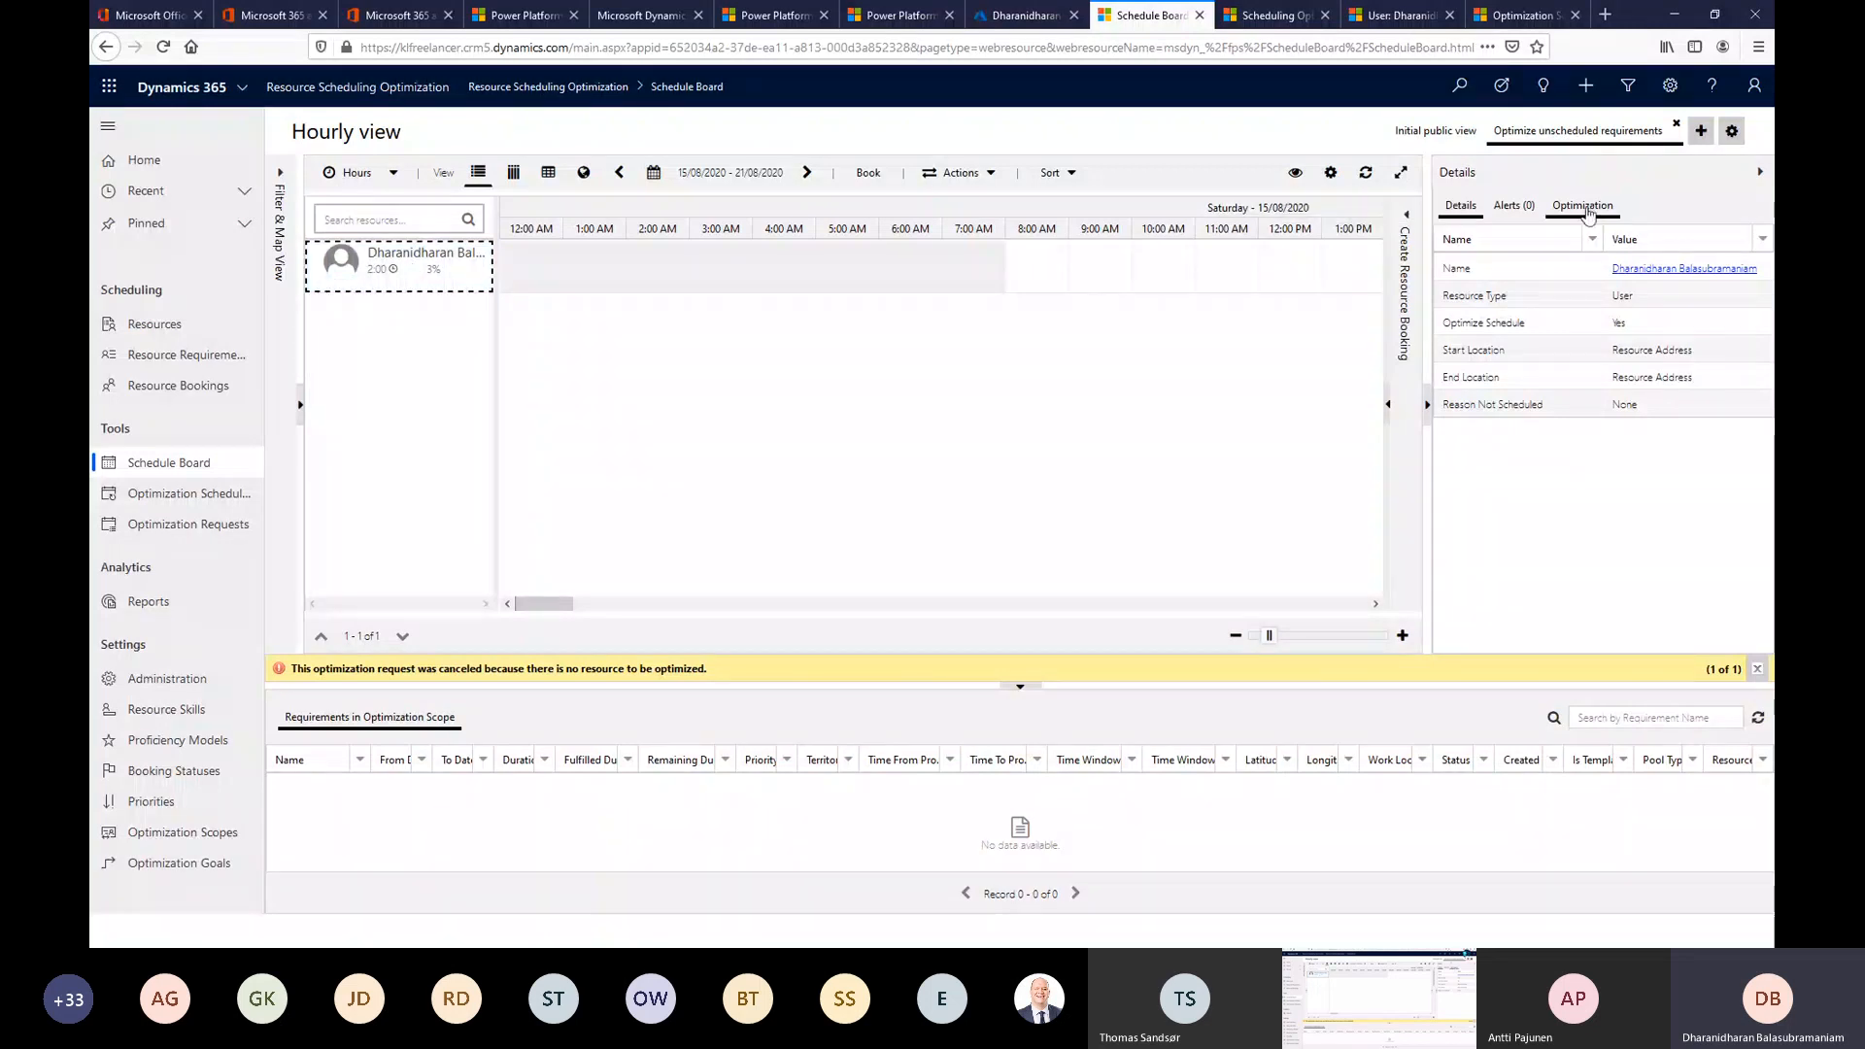
# Run the single-resource optimization from the board's optimization settings with range Rest of today and goal Default Goal - Maximize Productivity.
pyautogui.click(1585, 207)
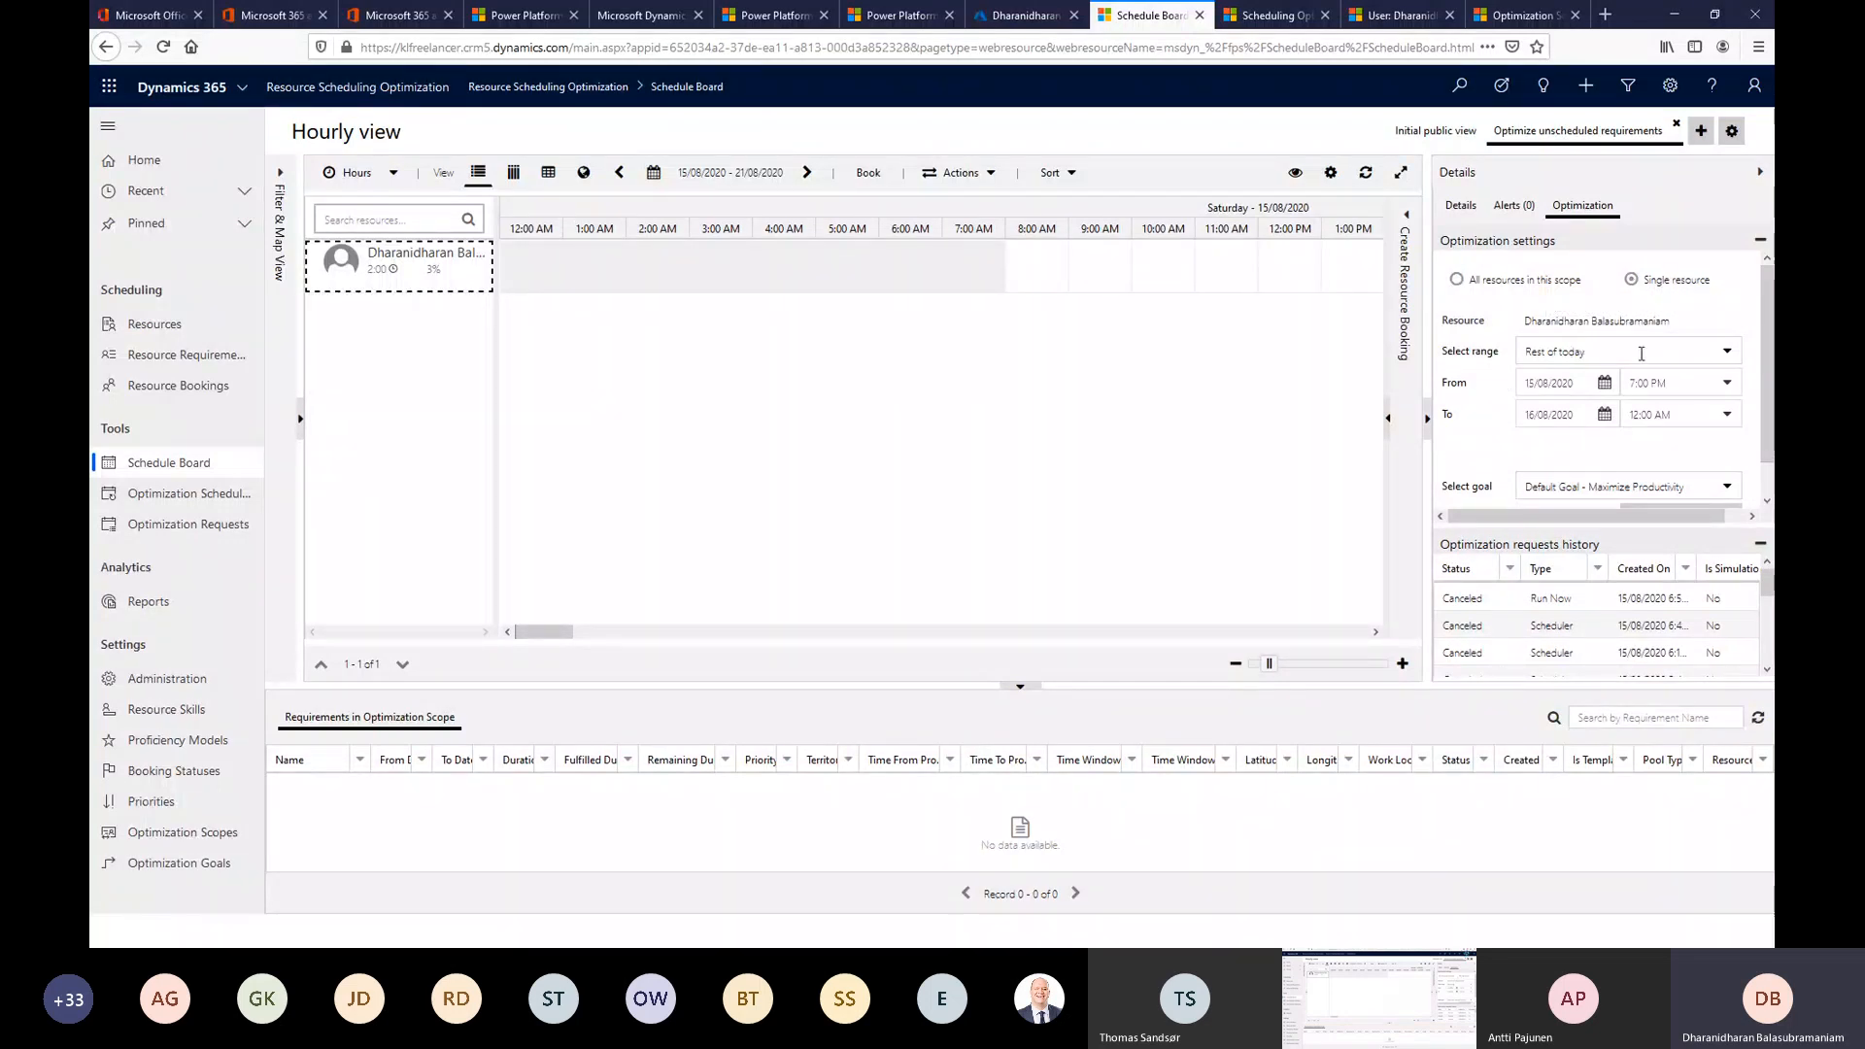
pyautogui.click(1727, 353)
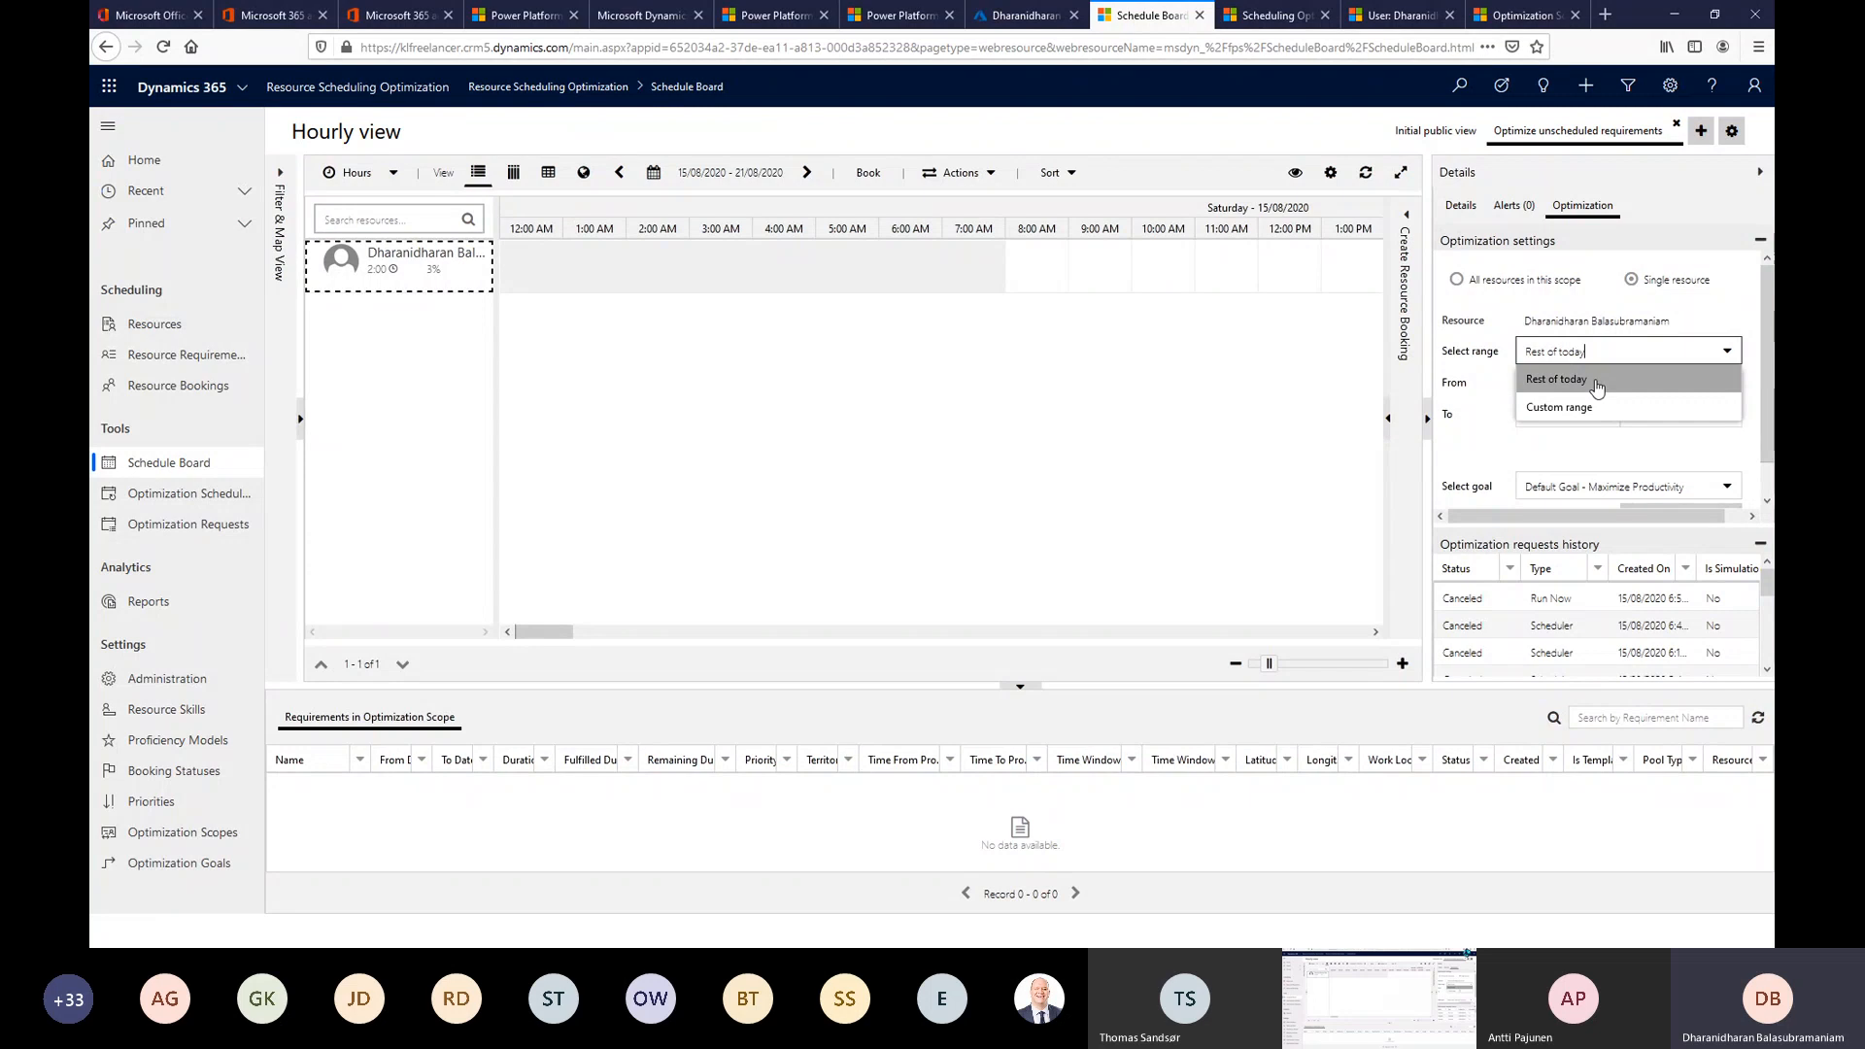
pyautogui.click(1599, 388)
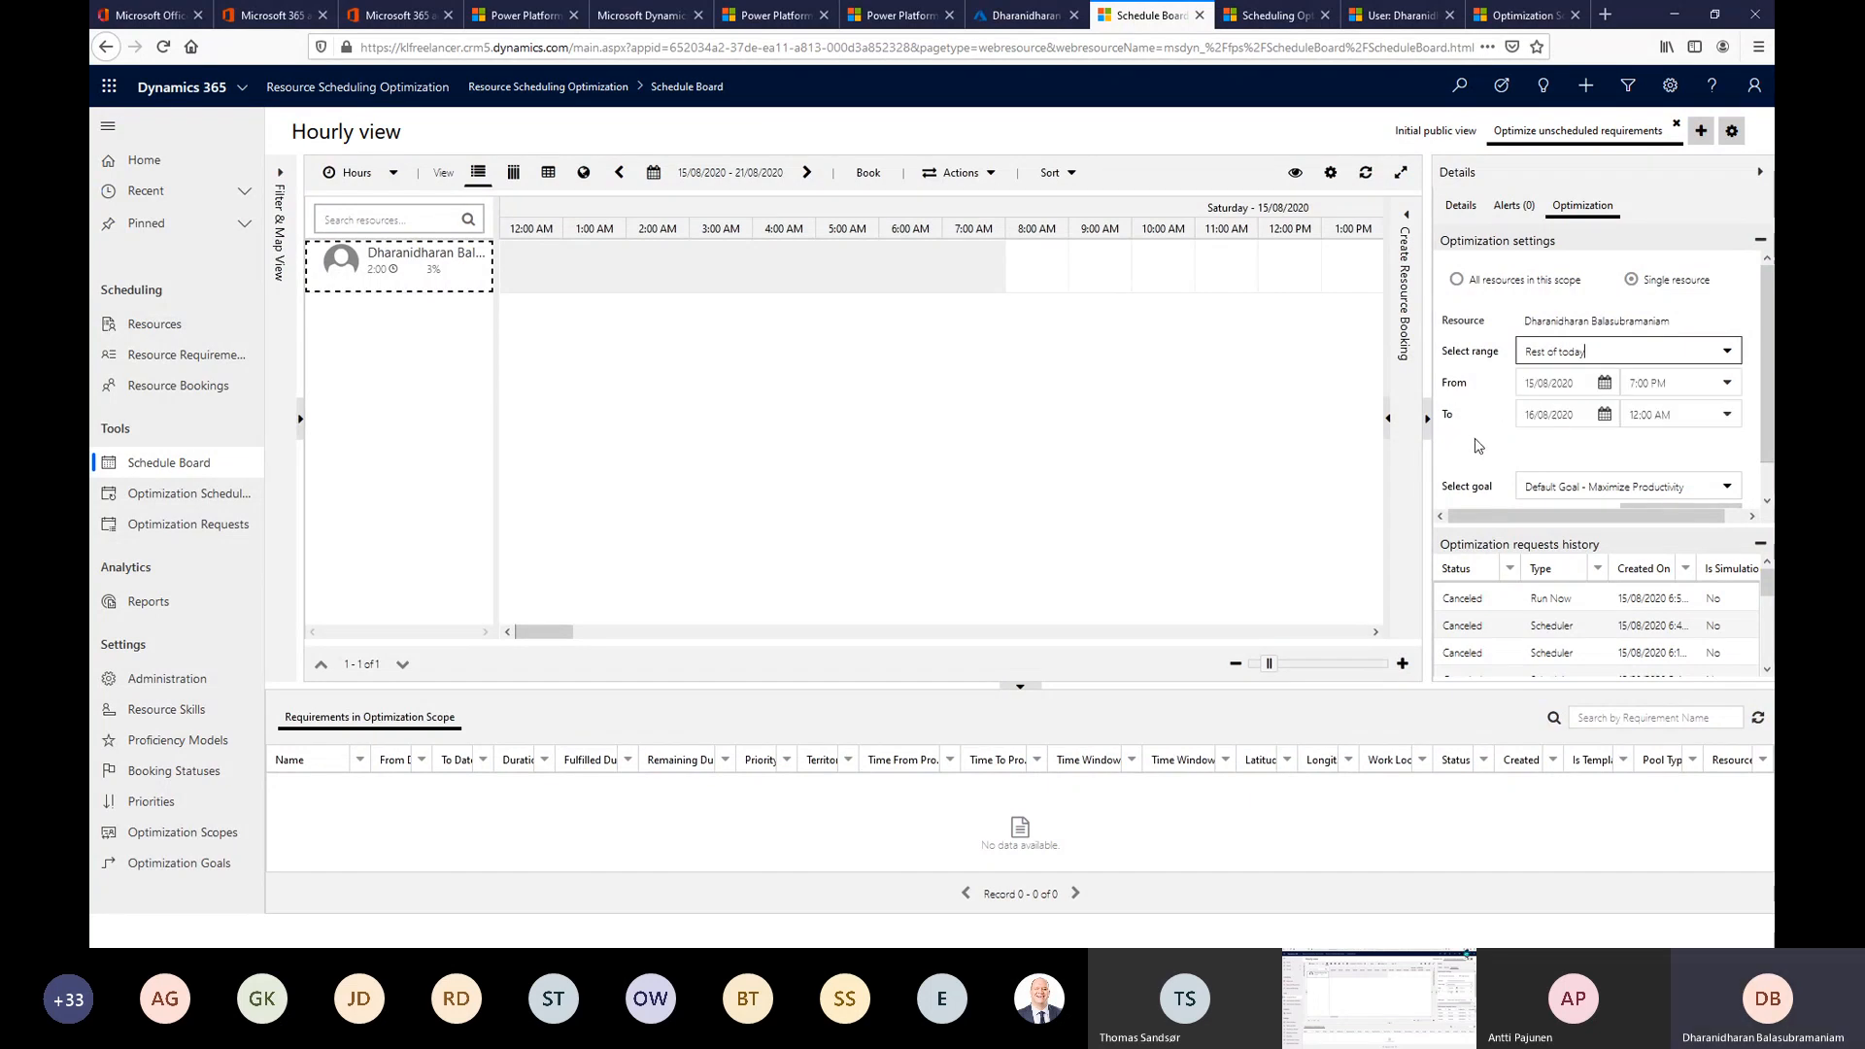
pyautogui.scroll(-1, 1476, 443)
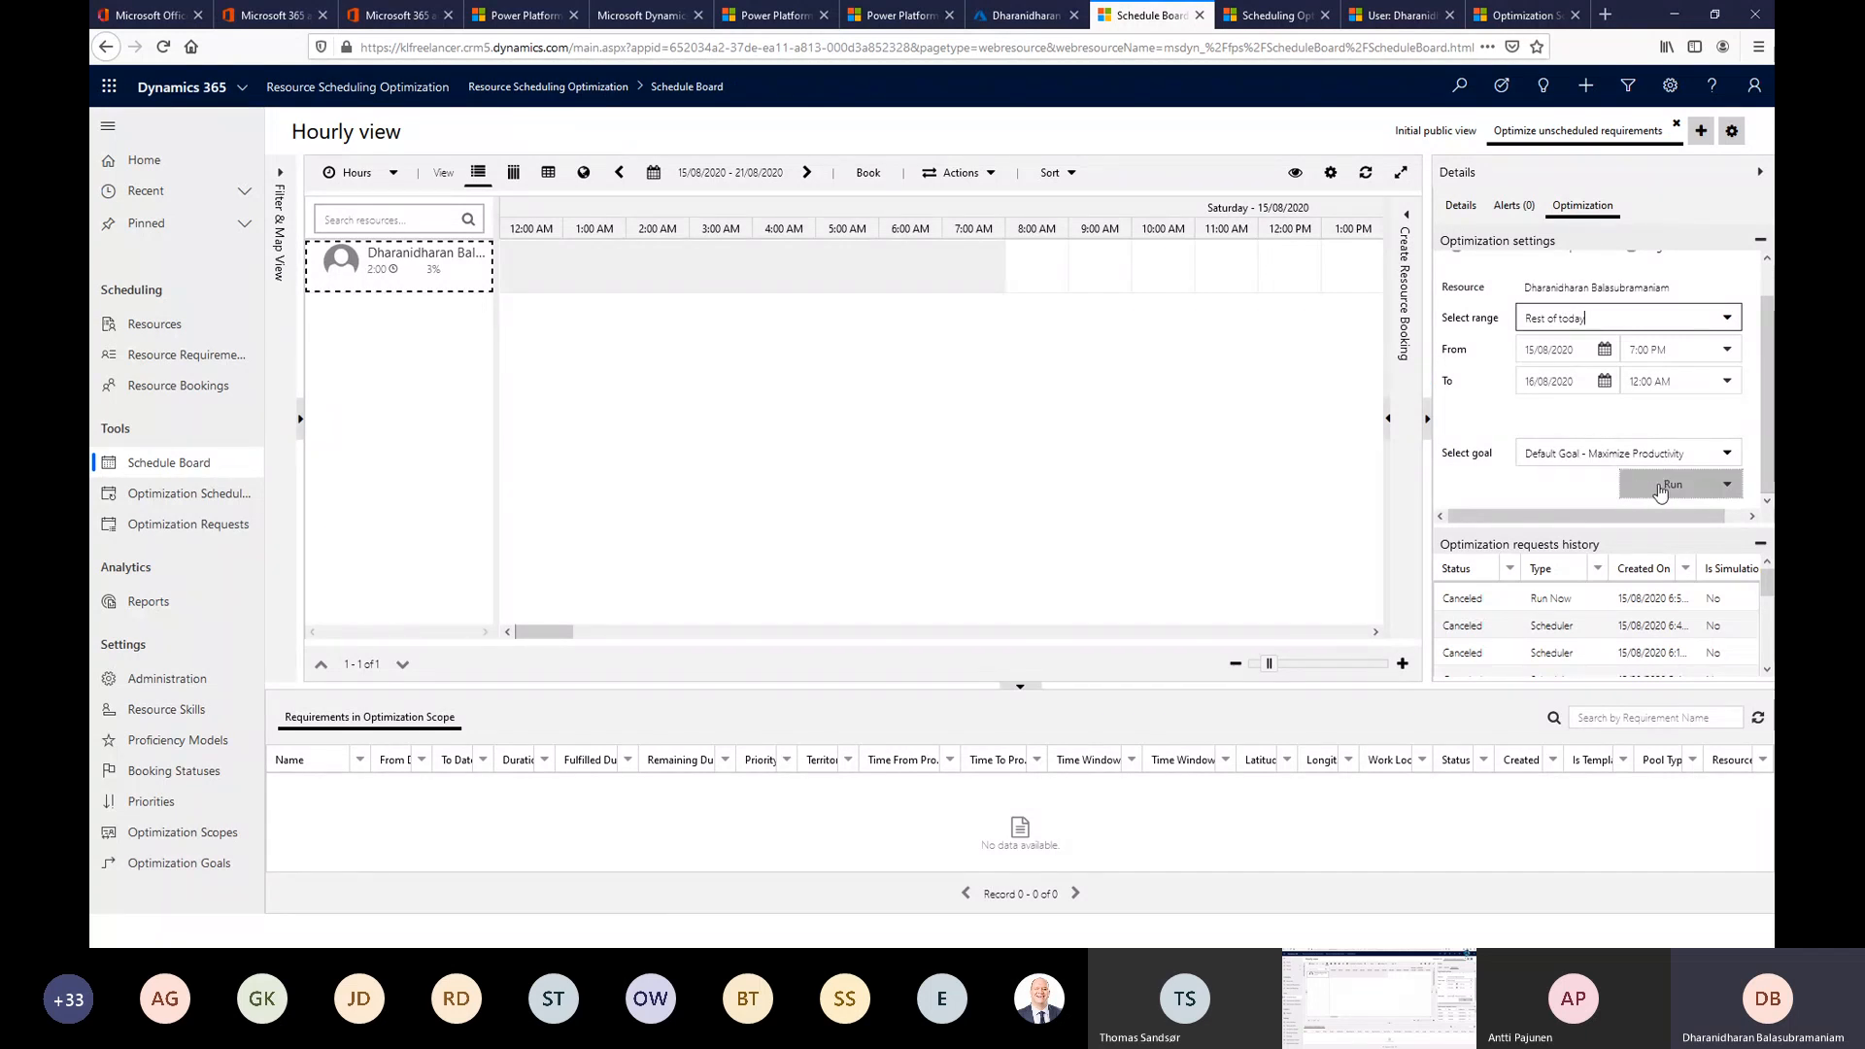
pyautogui.click(1667, 489)
pyautogui.click(1663, 520)
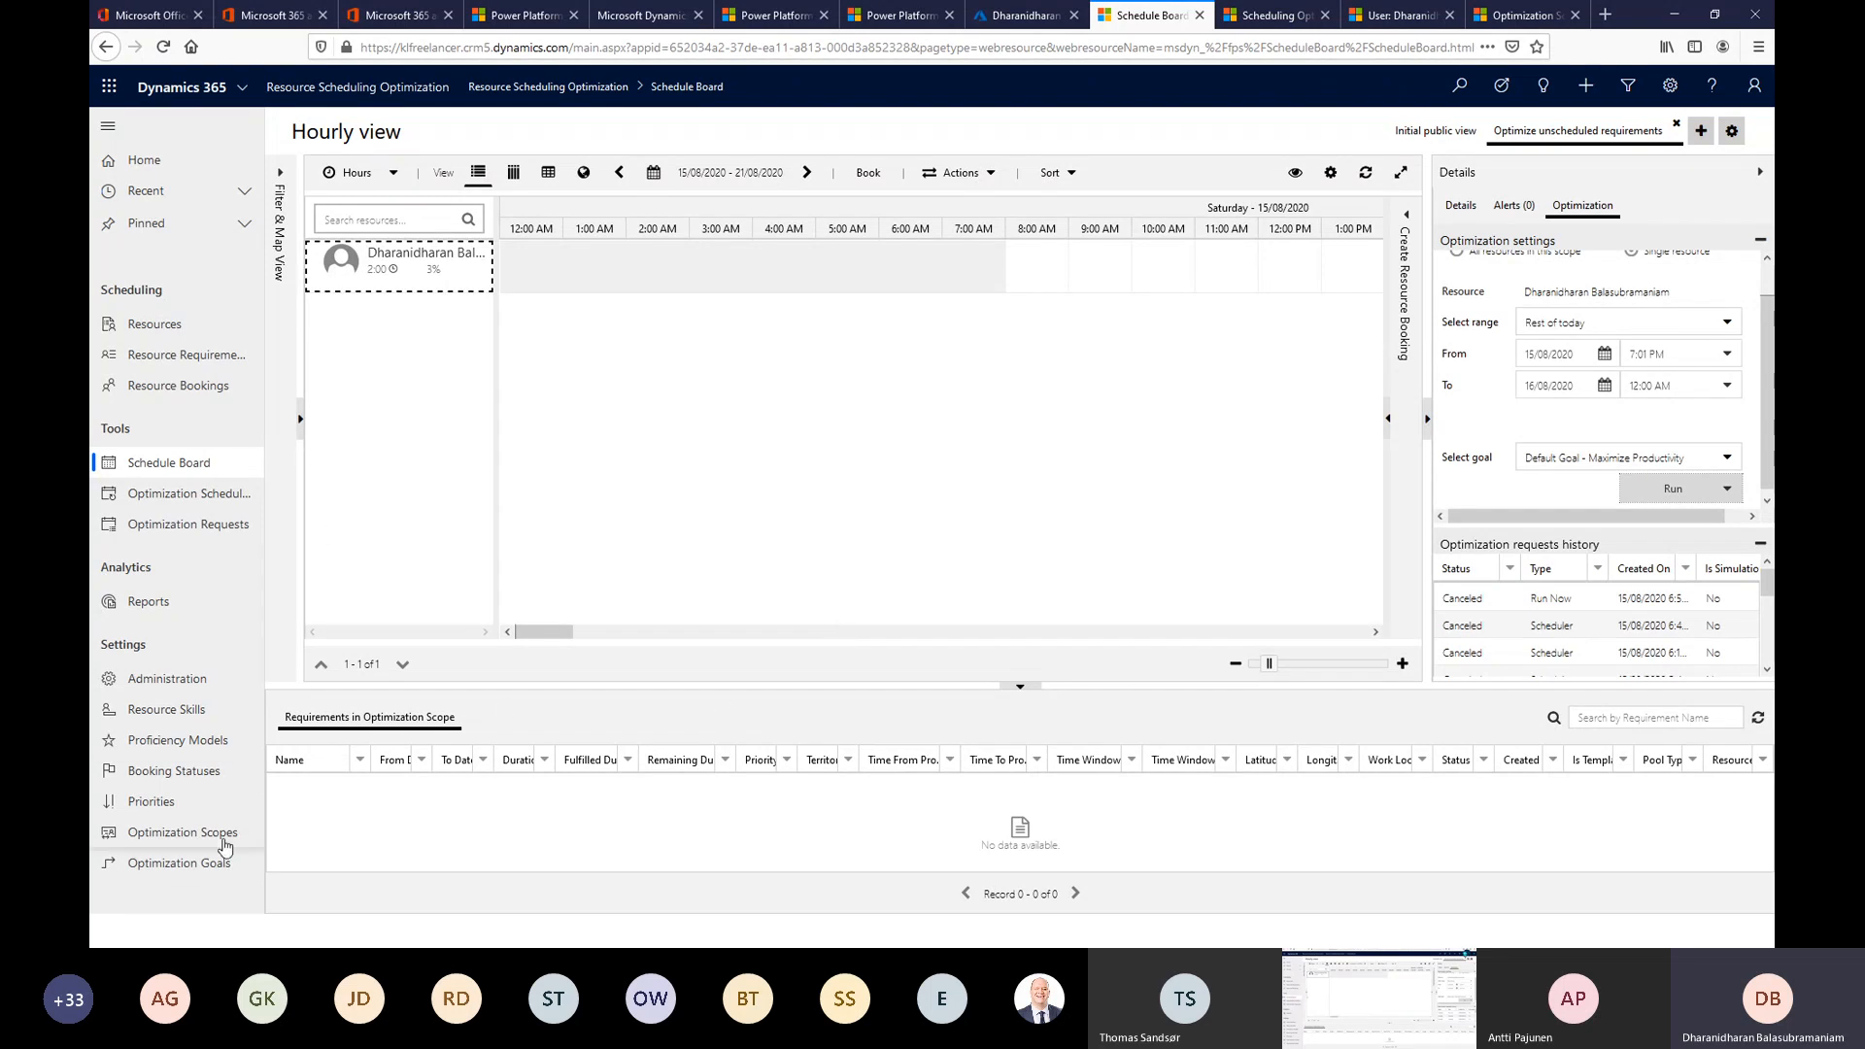
# View the lists of optimization goals, scopes and schedules, and reopen the Optimize next day schedule.
pyautogui.click(206, 868)
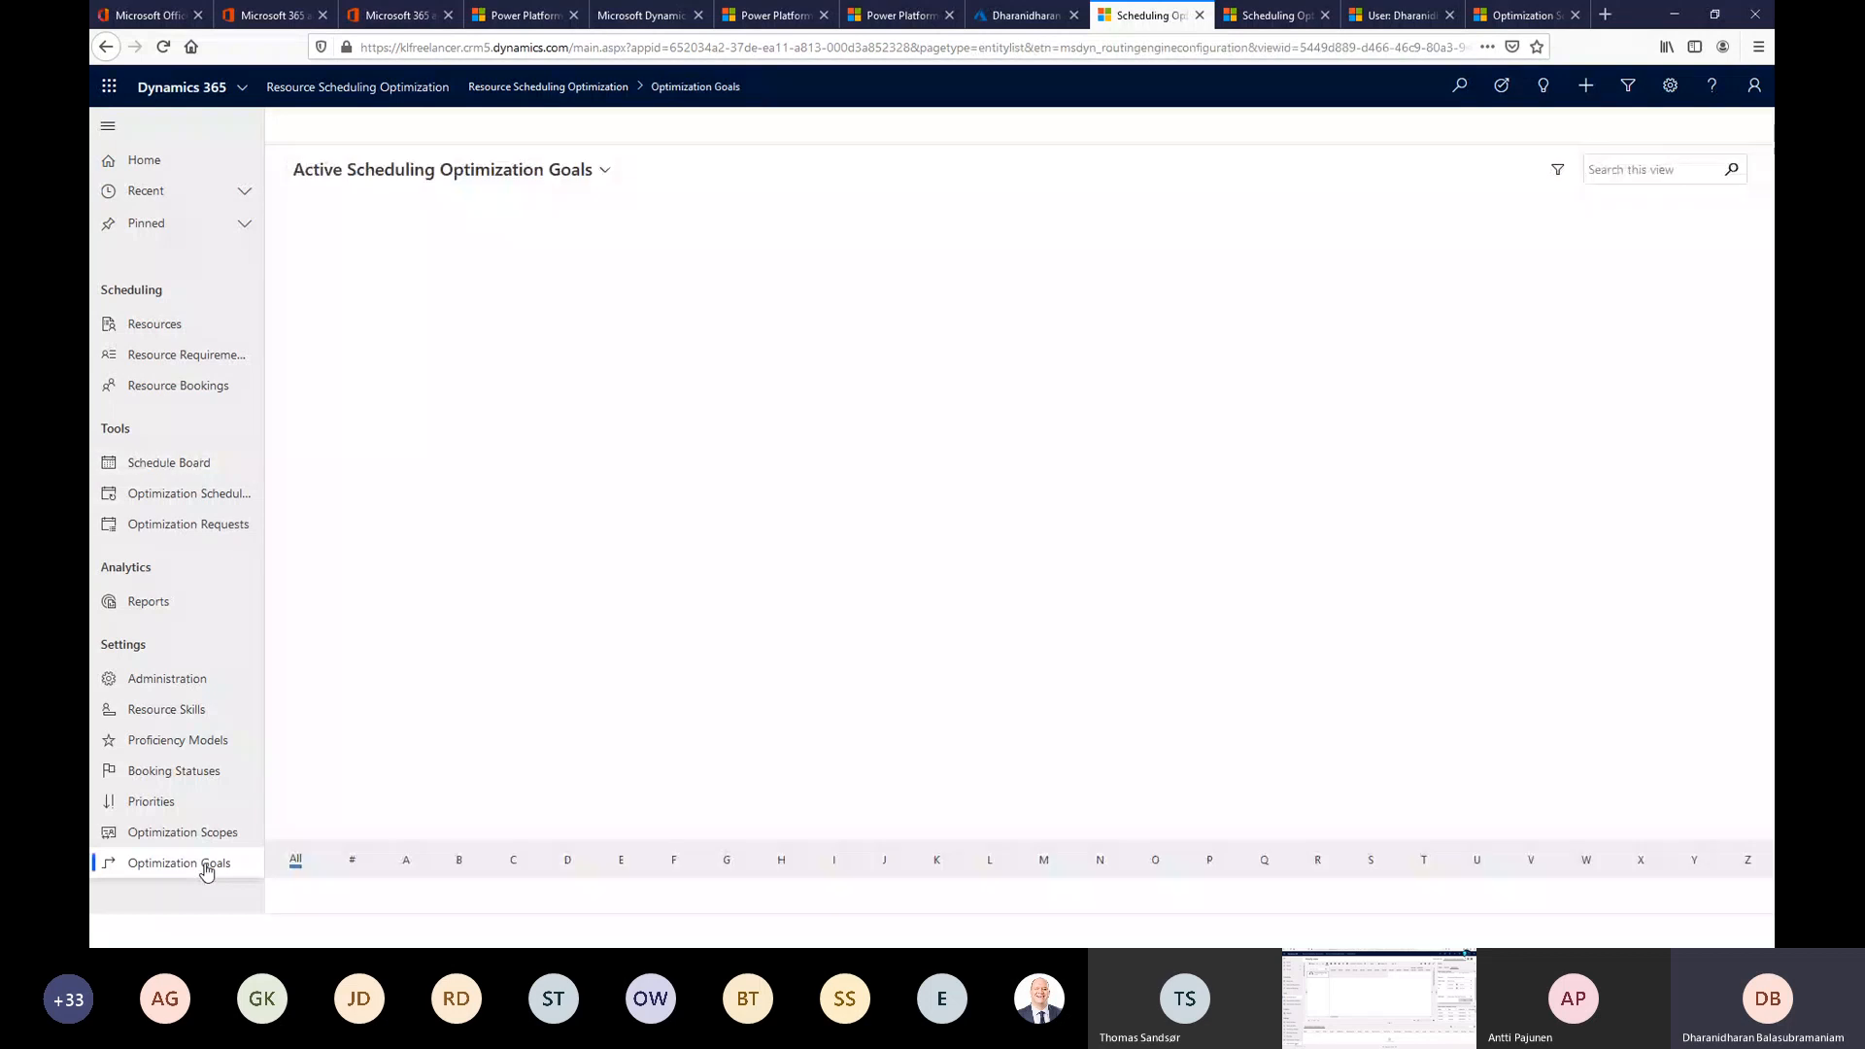
pyautogui.click(206, 838)
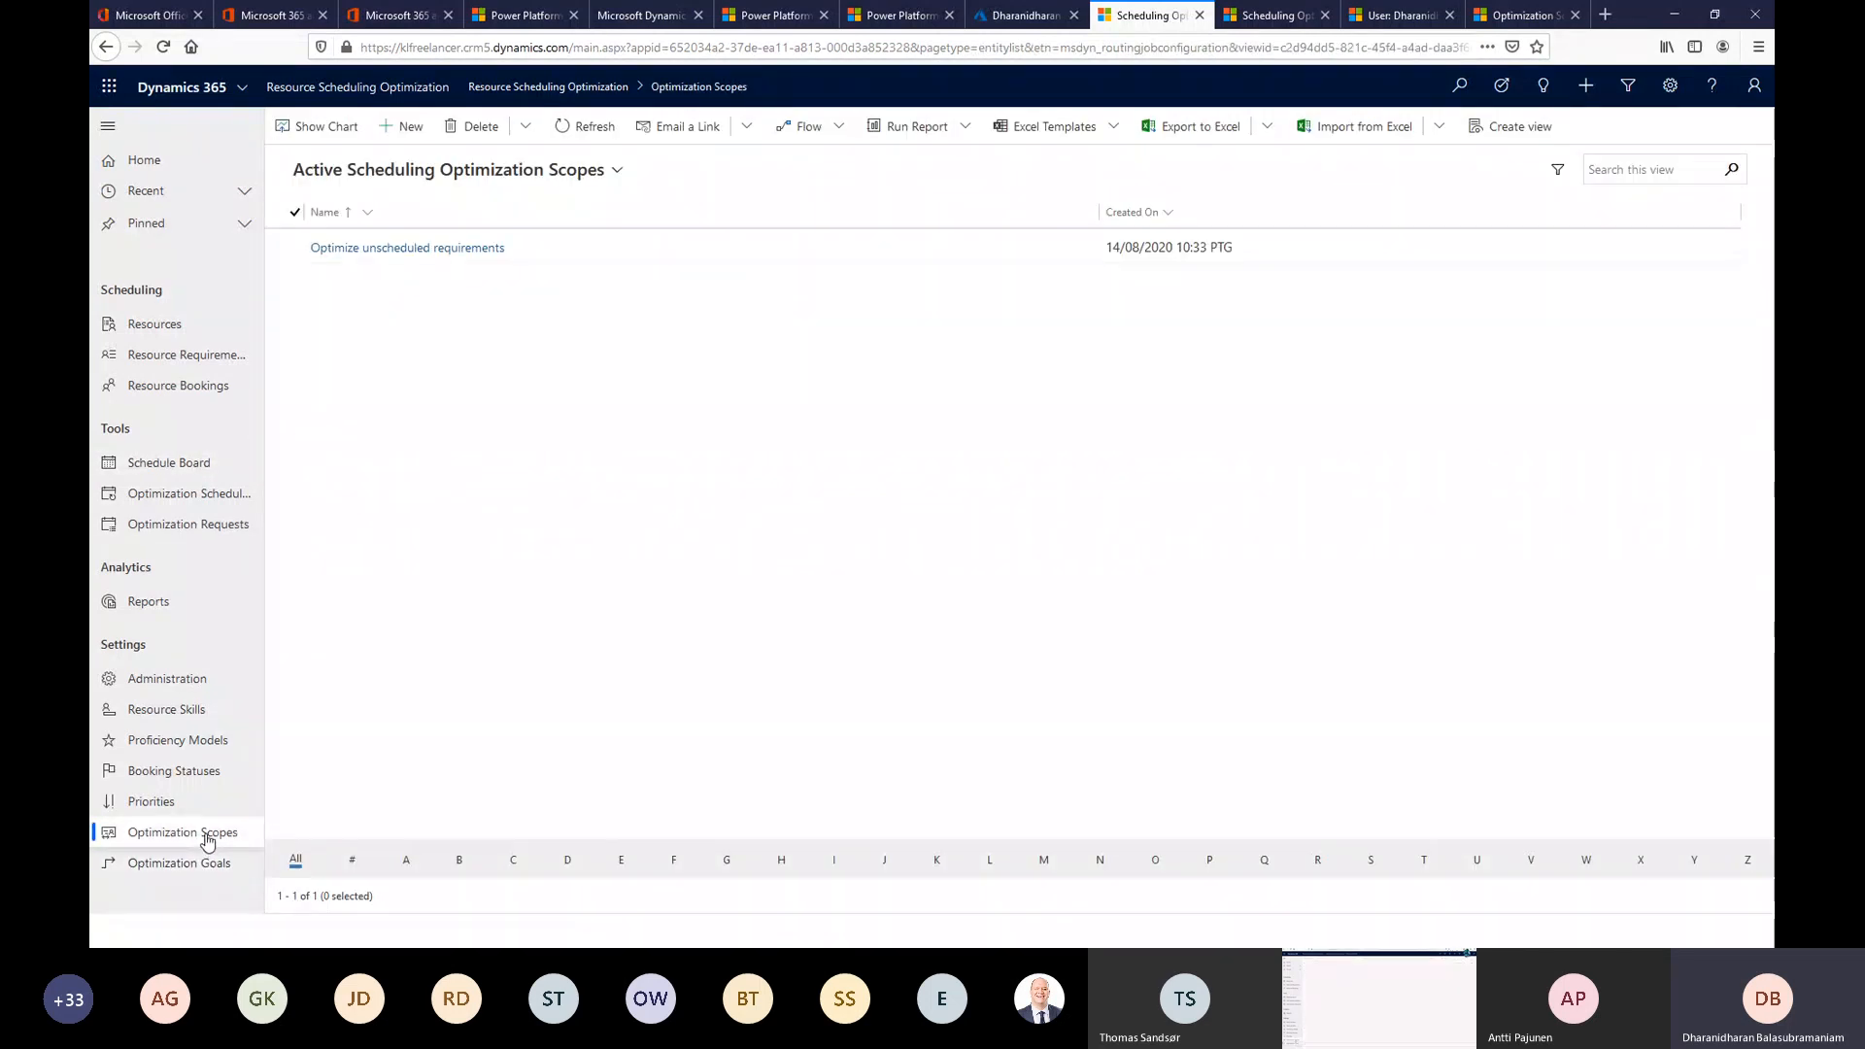
pyautogui.click(194, 497)
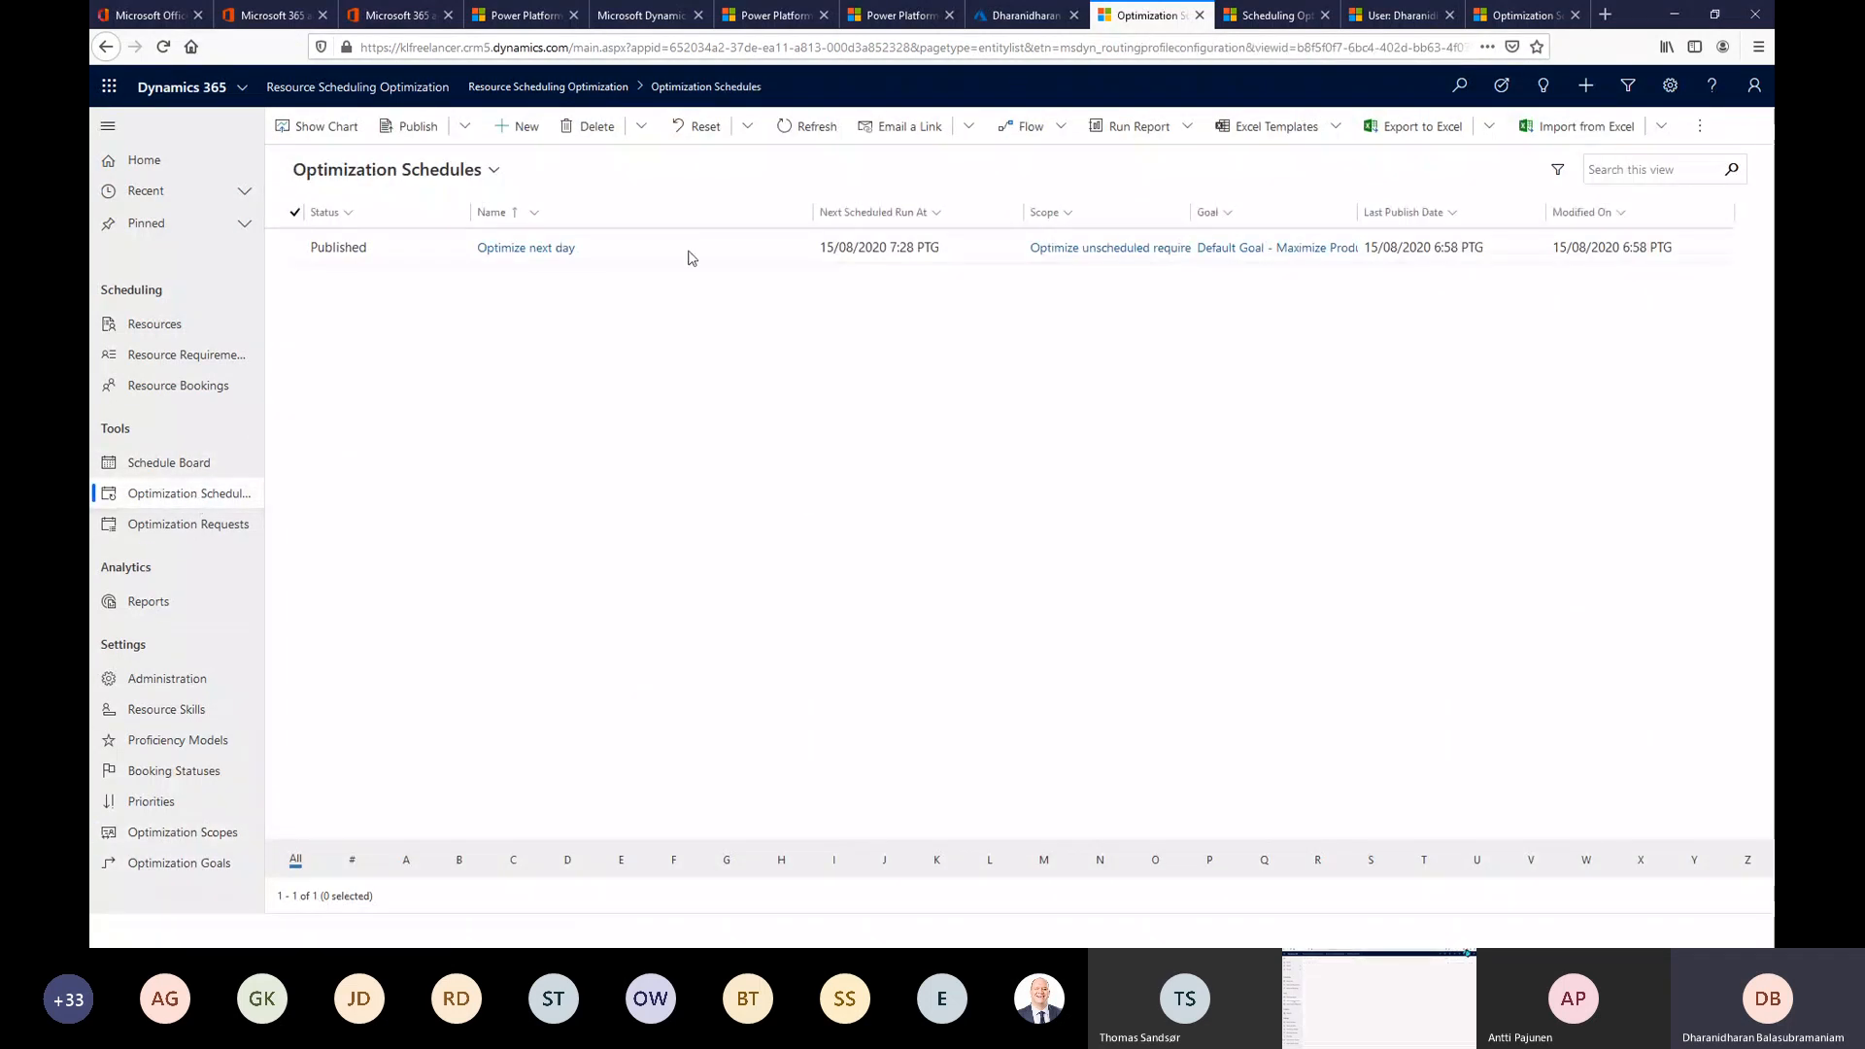
pyautogui.doubleClick(422, 248)
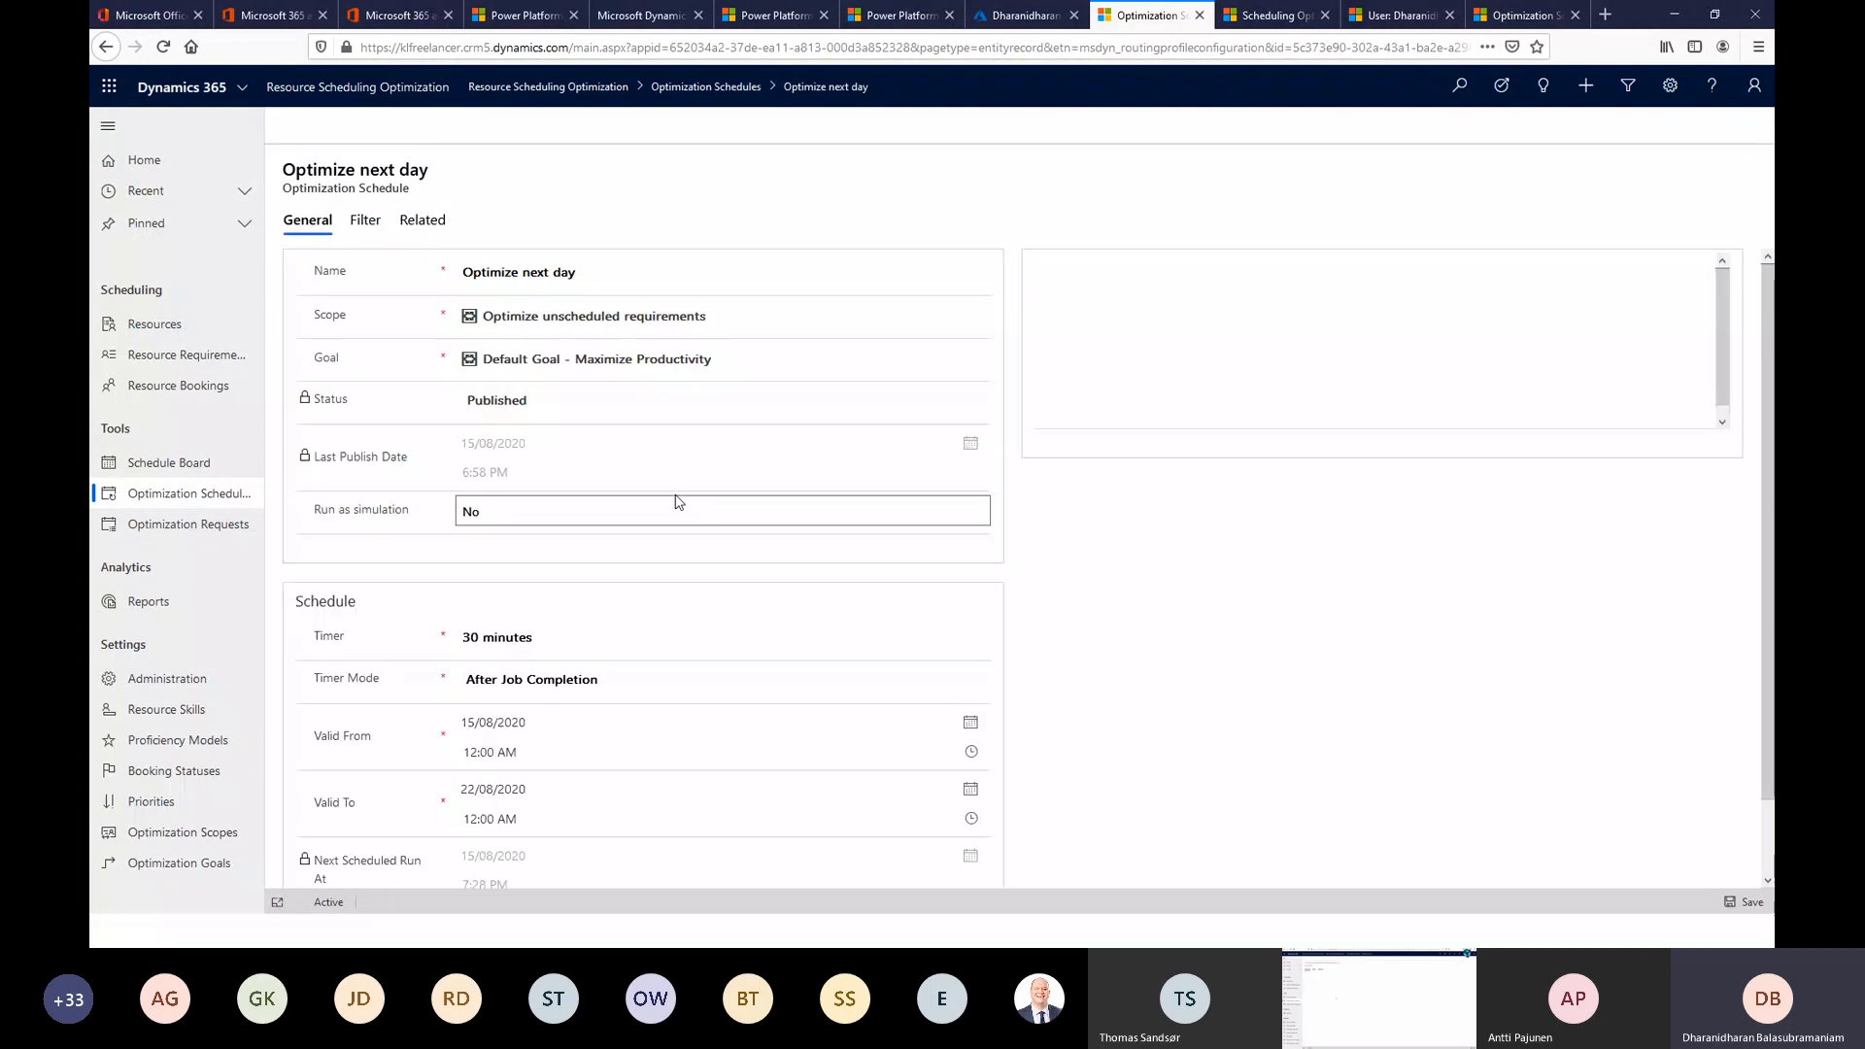